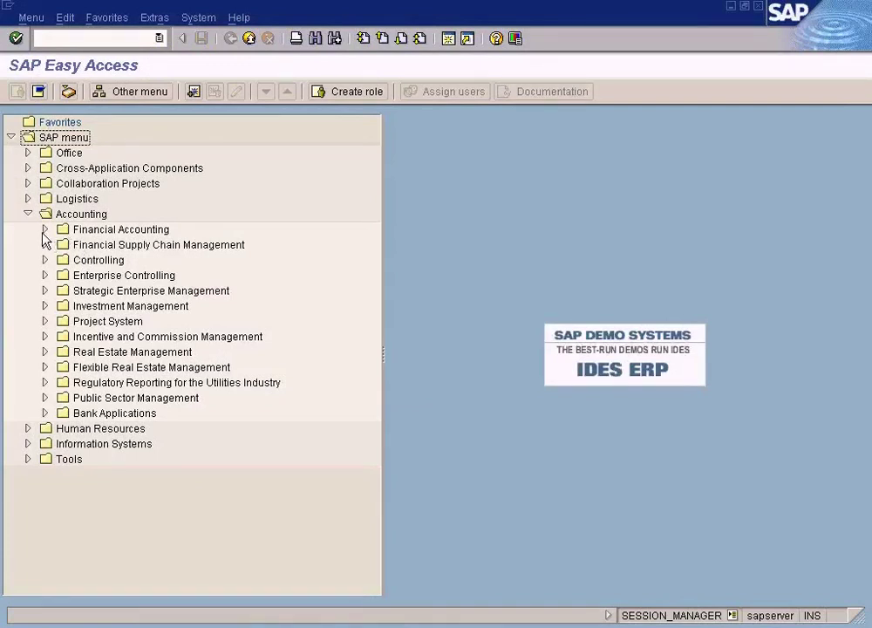
Step: Open the Accounts Payable vendor invoice entry under Document Entry and choose Vendor A from the company code SUN vendor search
double_click(107, 236)
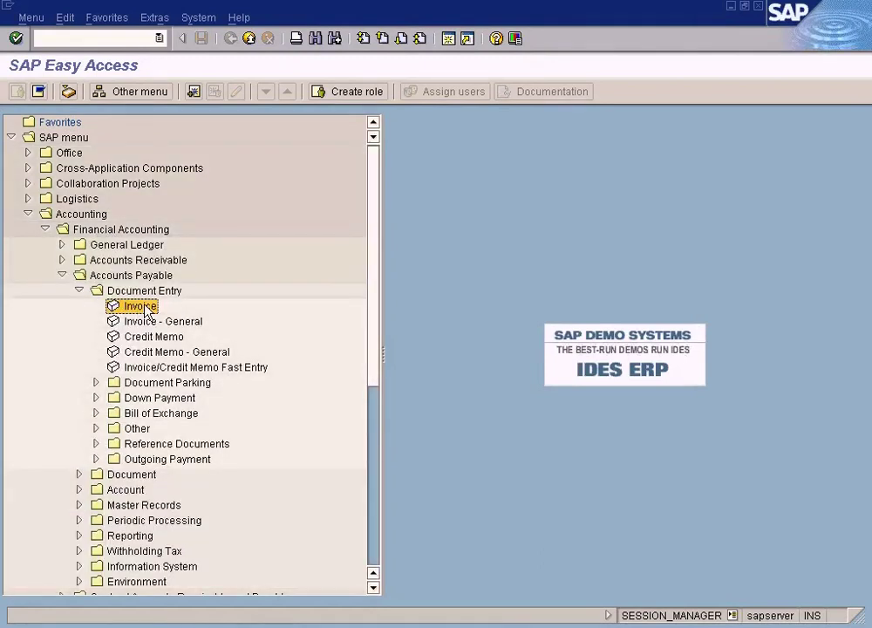
double_click(144, 310)
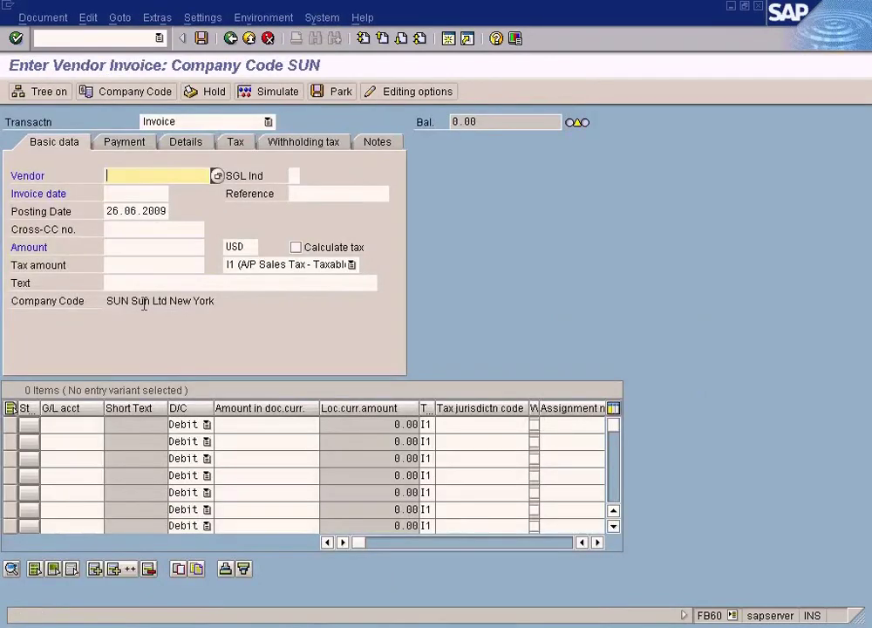
click(217, 176)
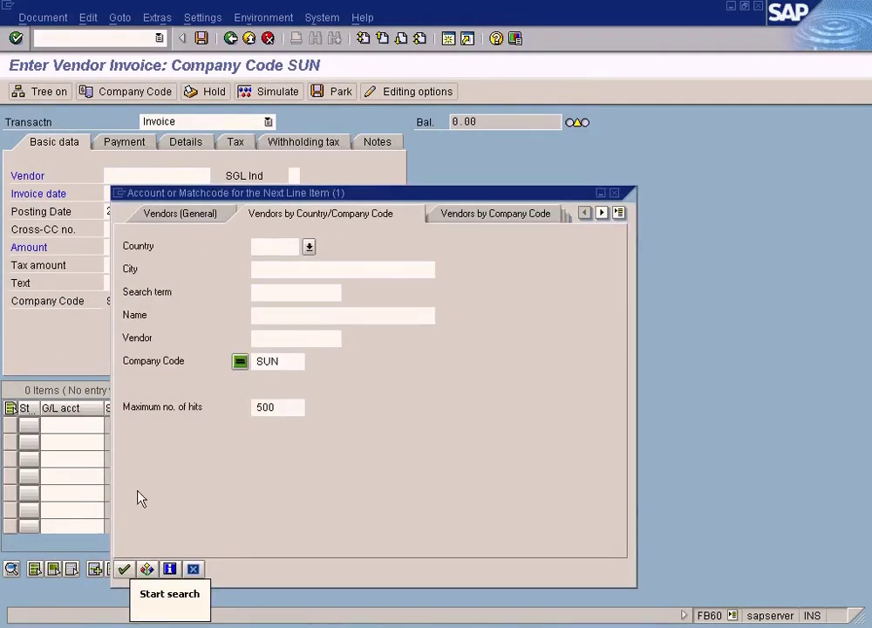
click(124, 568)
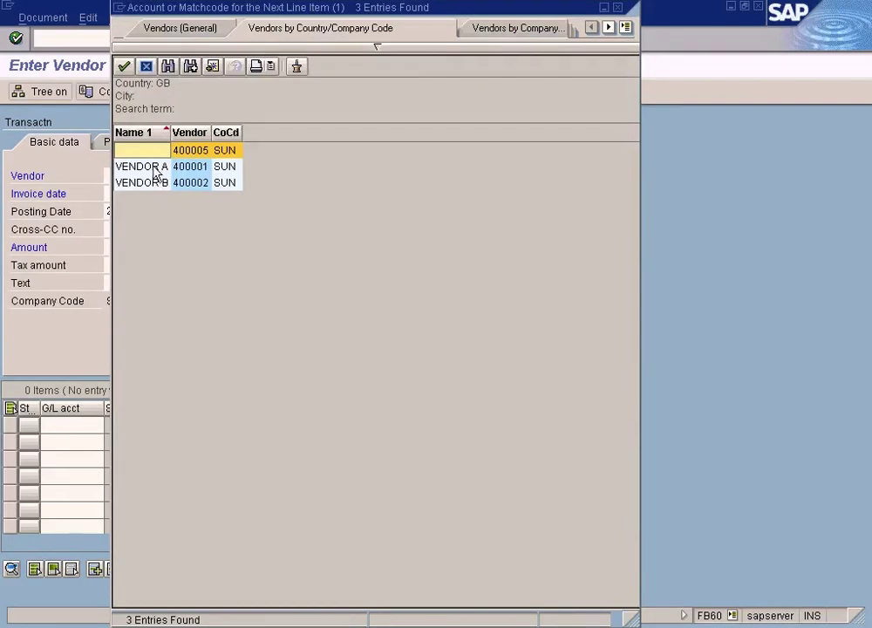
double_click(155, 170)
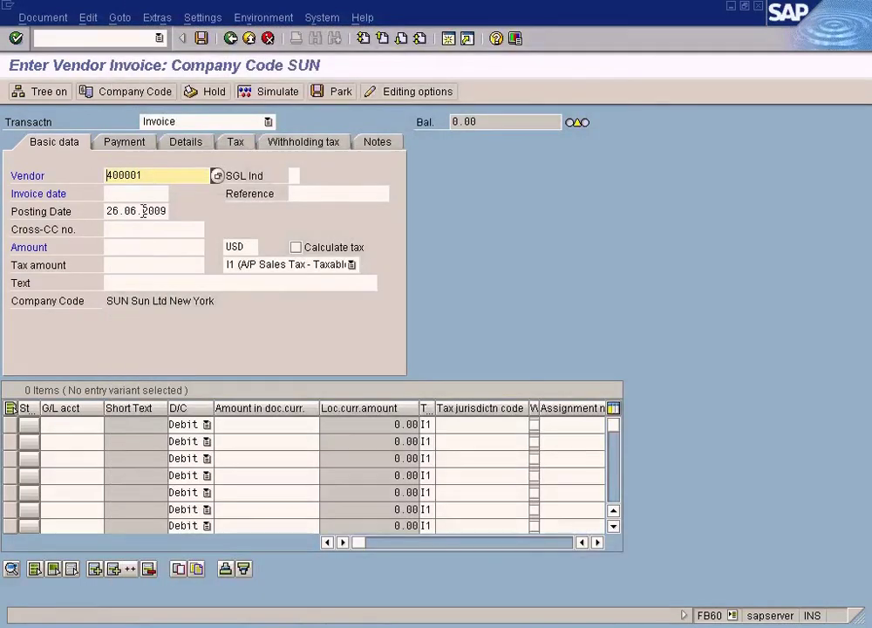
Step: Copy the posting date 26.06.2009 into the invoice date of the Vendor A invoice
click(142, 193)
drag(107, 211, 200, 214)
key(ctrl+c)
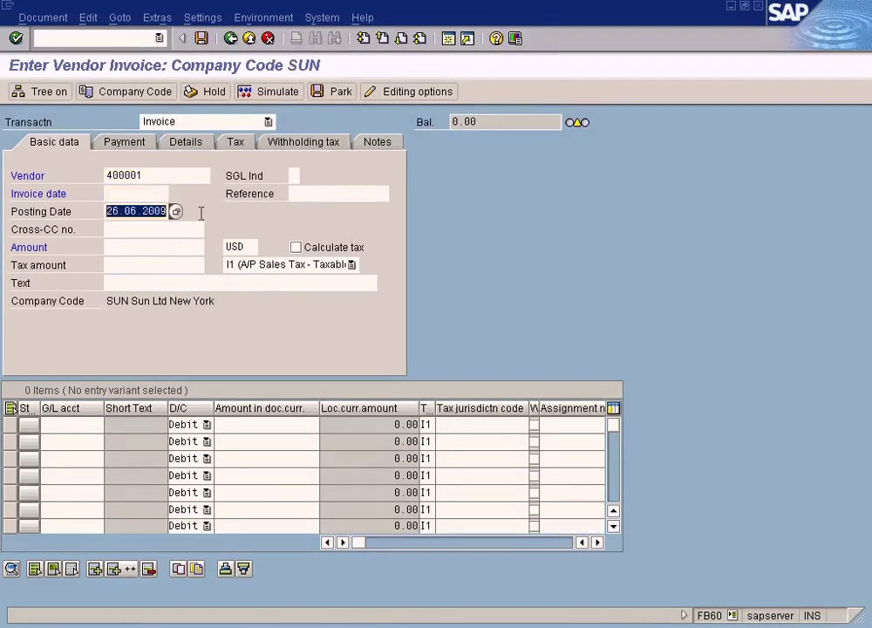
click(145, 197)
key(ctrl+v)
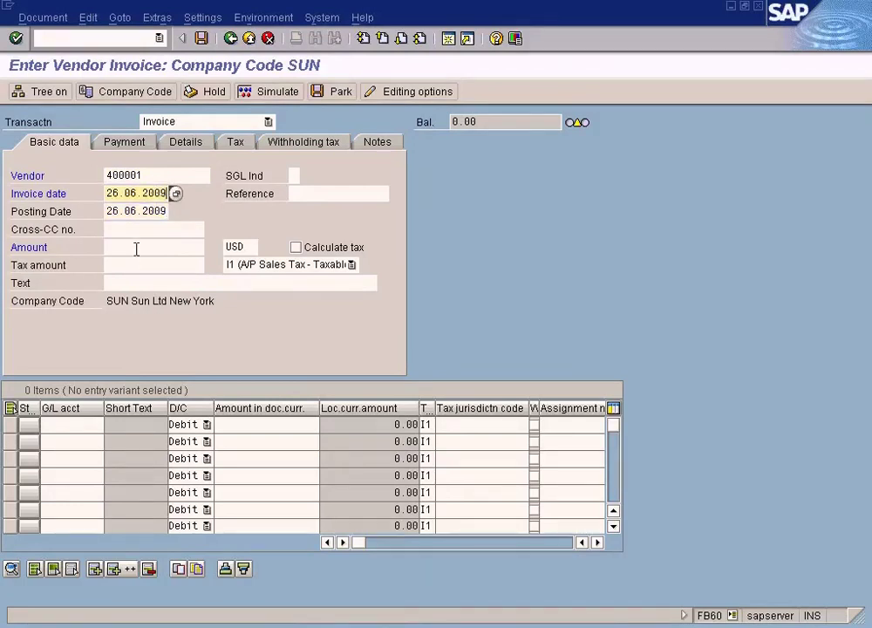
Step: Set the Vendor A invoice amount to 100 USD and change its tax code to the blank entry
click(136, 247)
text(1000)
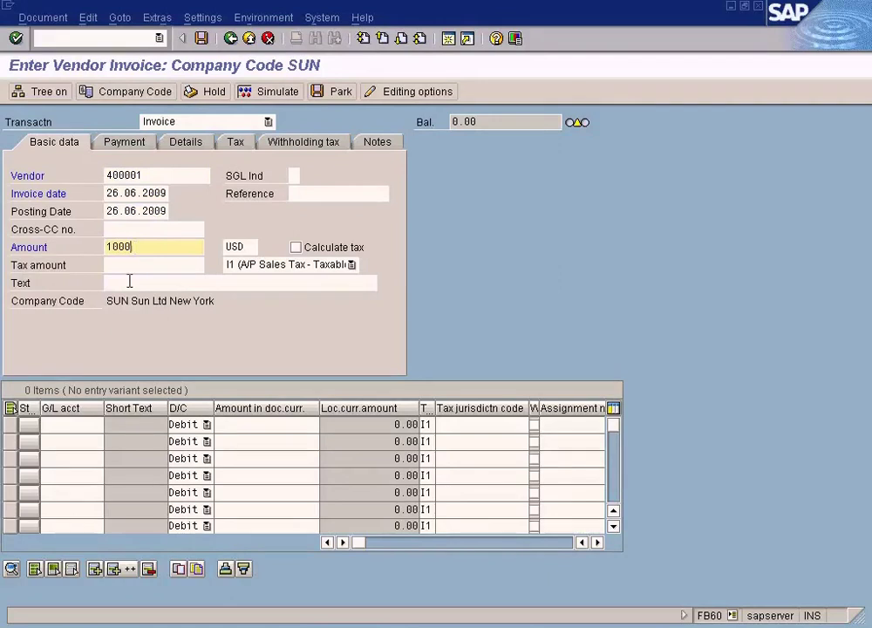
key(BackSpace)
click(81, 425)
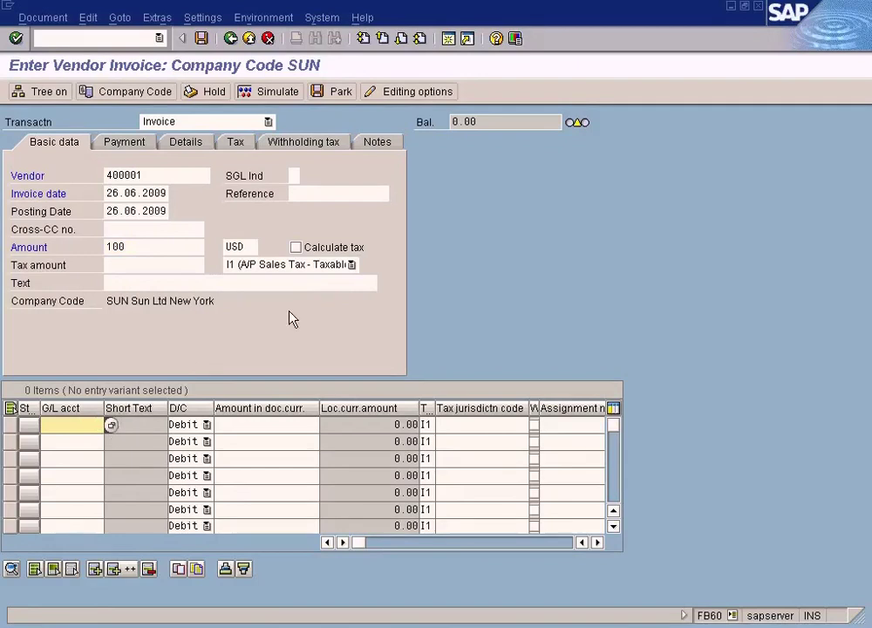
click(351, 264)
click(312, 350)
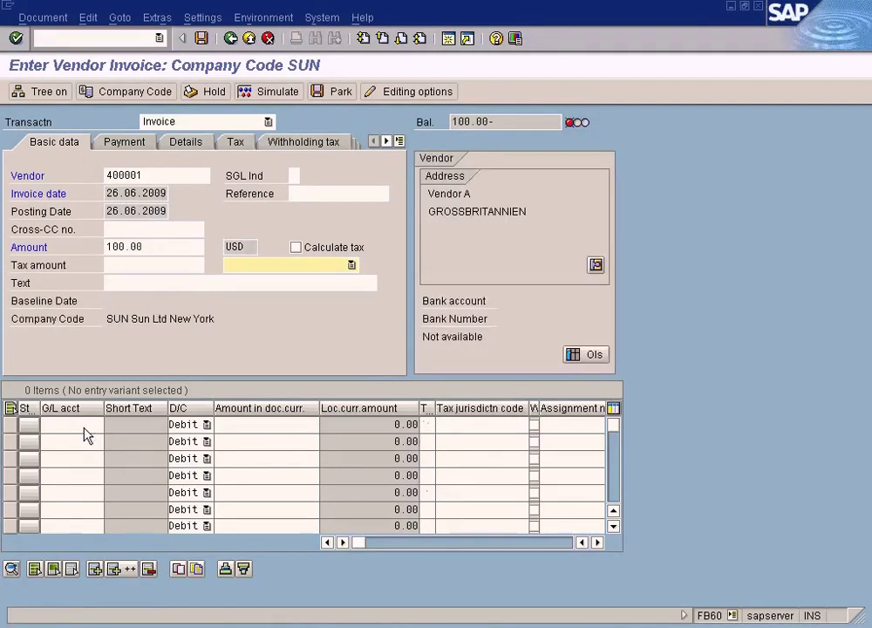
Step: Add a first debit line item on the COS - Laptop G/L account with an amount of 100
click(86, 426)
click(110, 424)
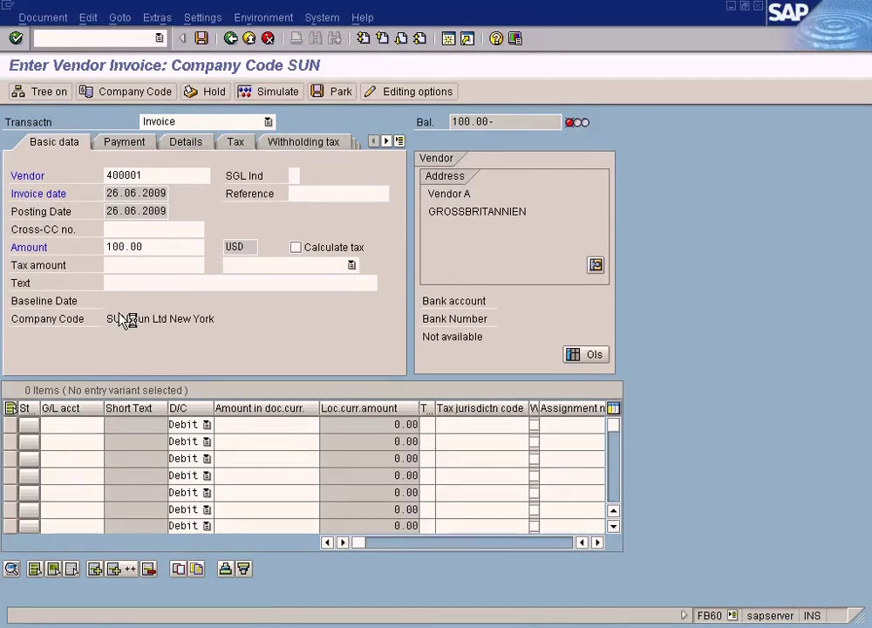
key(F4)
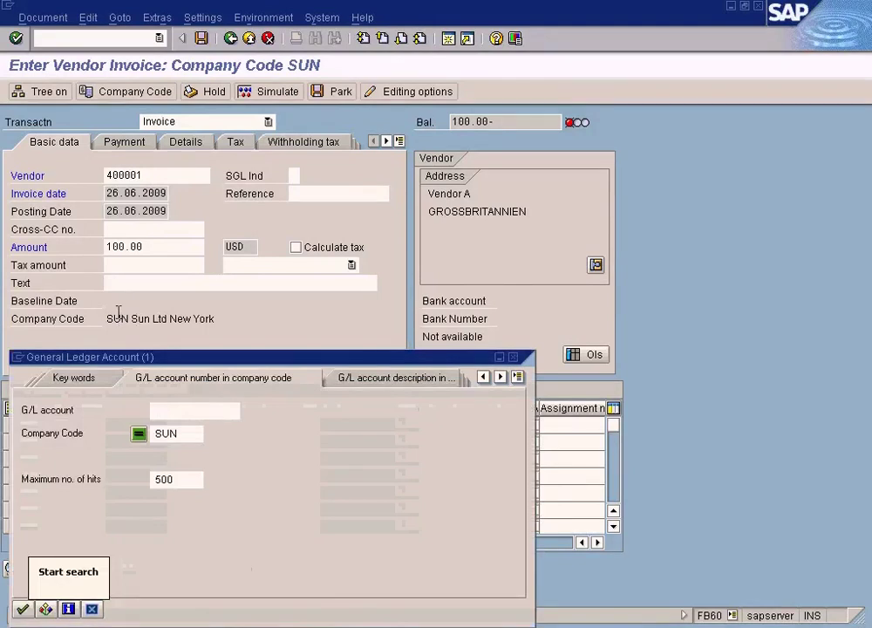
click(21, 609)
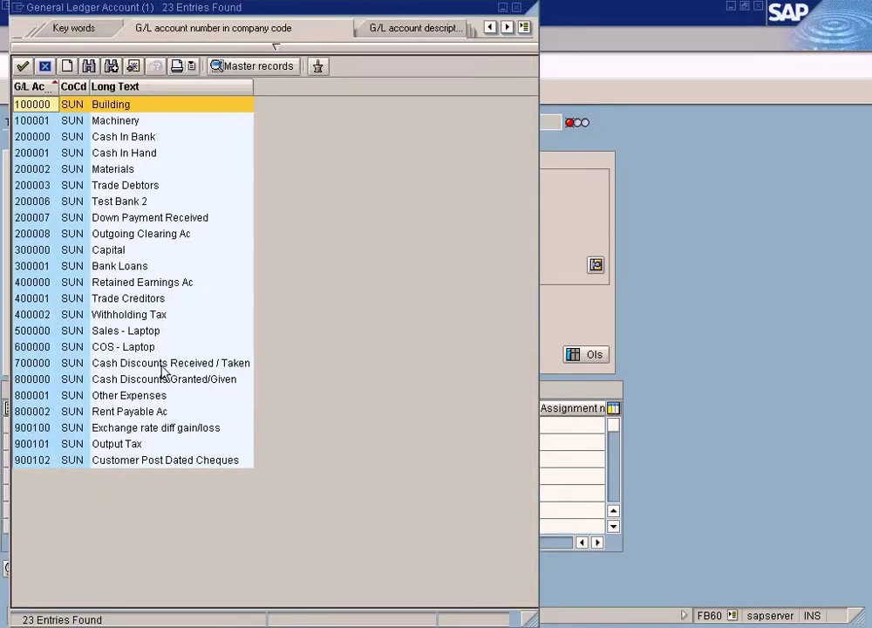
double_click(135, 353)
click(264, 423)
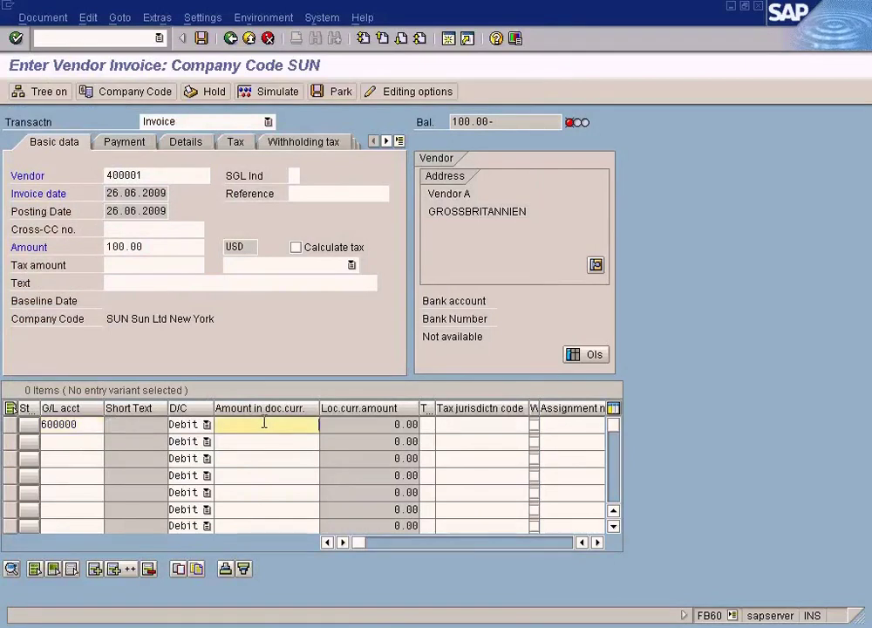
text(100)
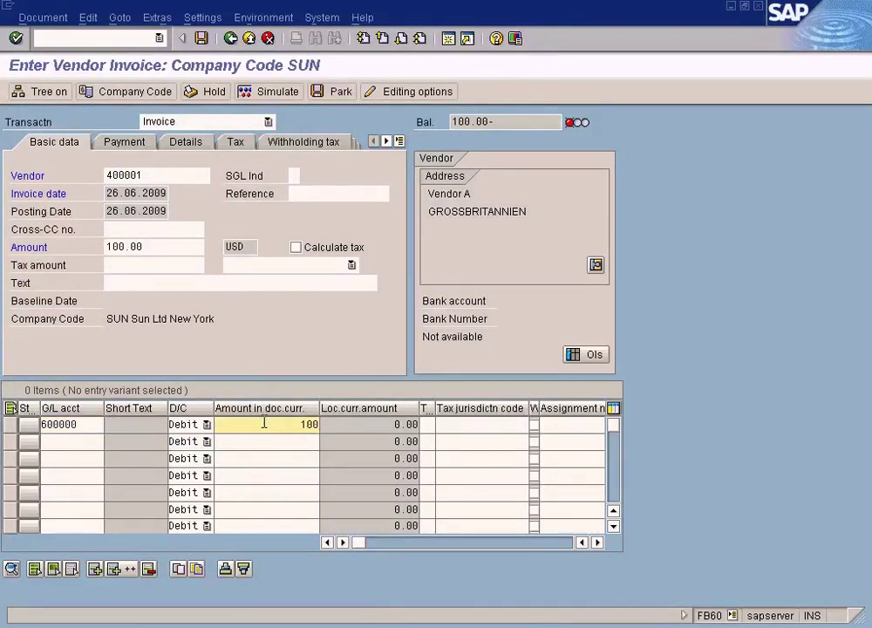
Step: Post the Vendor A invoice, accepting the tax code warning for the line item
click(200, 39)
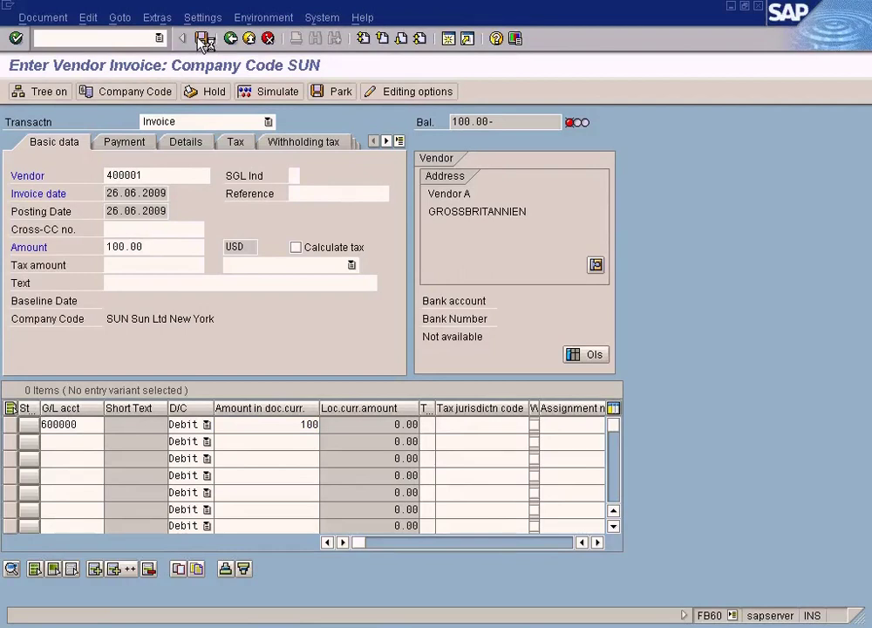
click(201, 39)
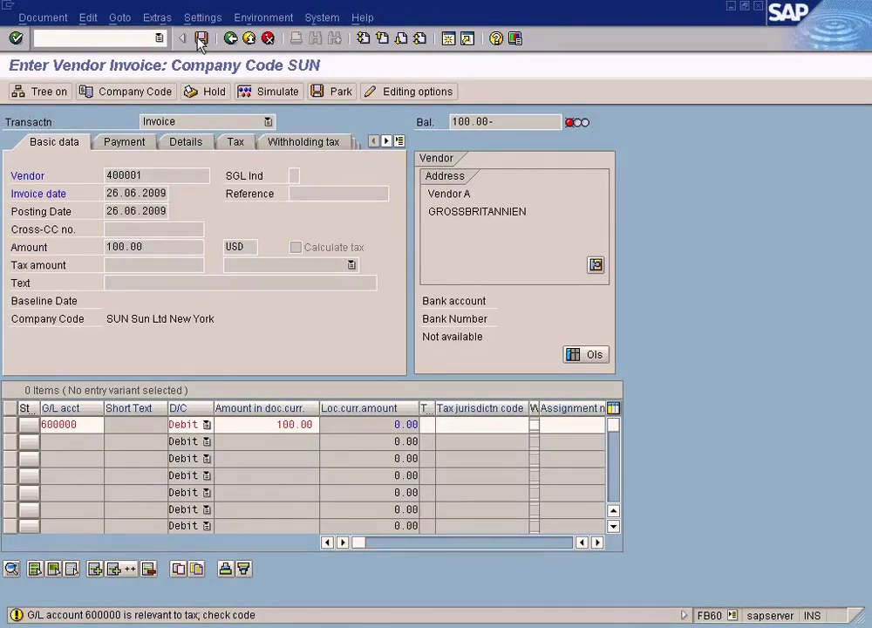
click(204, 40)
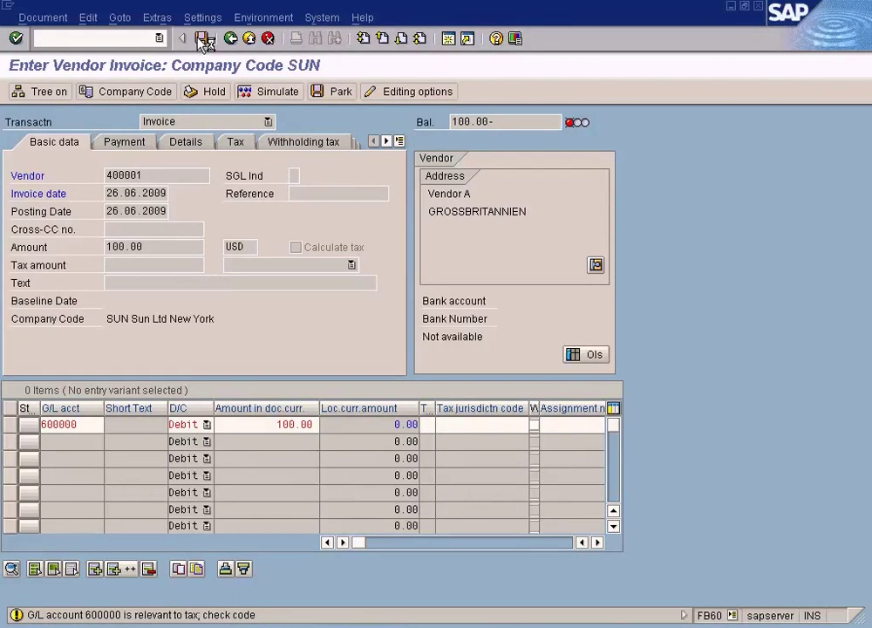
click(203, 40)
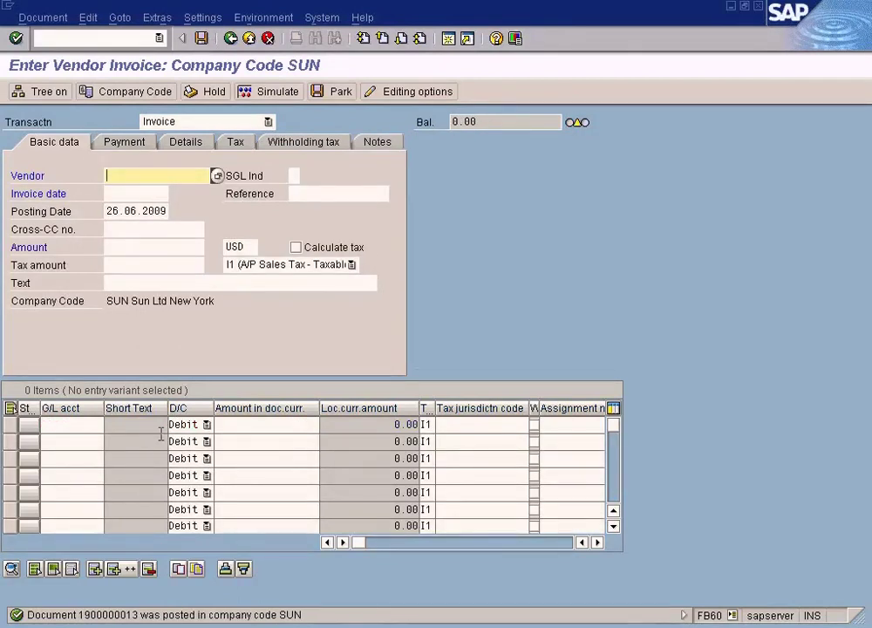
Step: Start a second invoice for Vendor B and set its invoice date to 26.06.2009
click(217, 177)
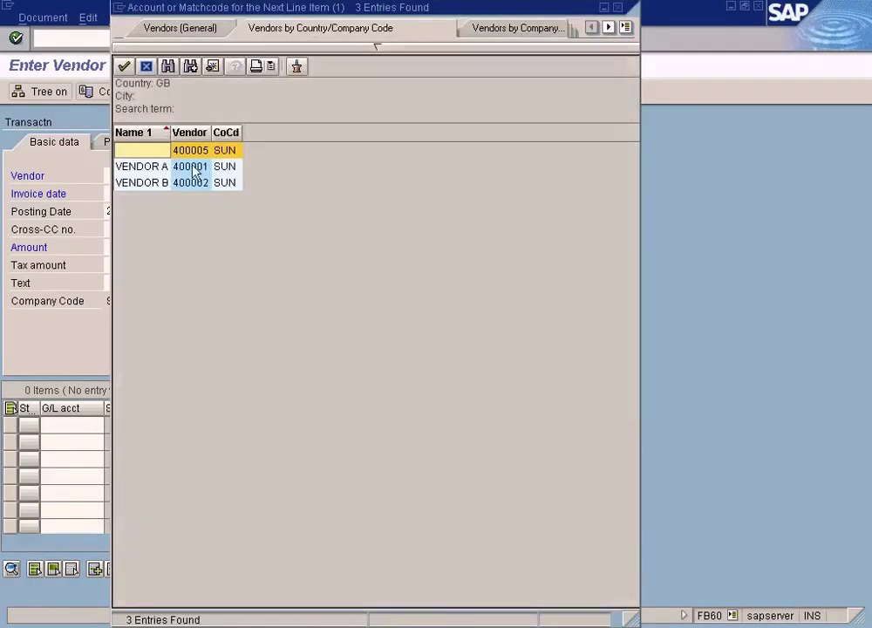
click(198, 185)
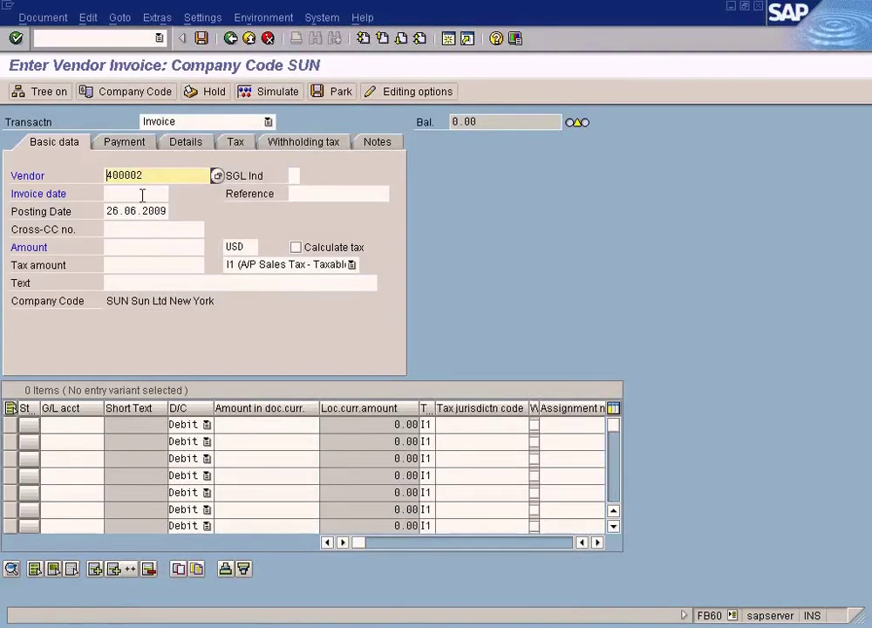
click(142, 194)
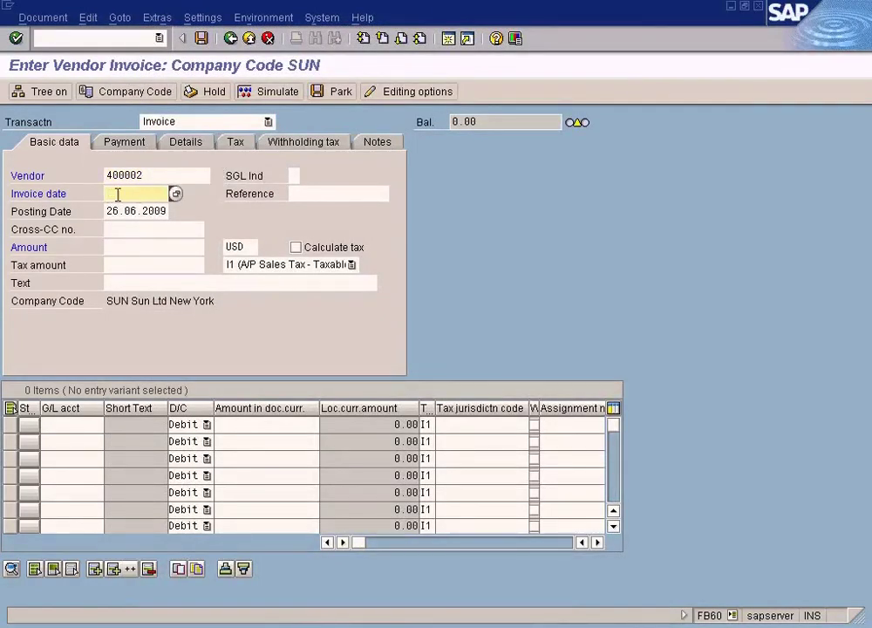
key(Tab)
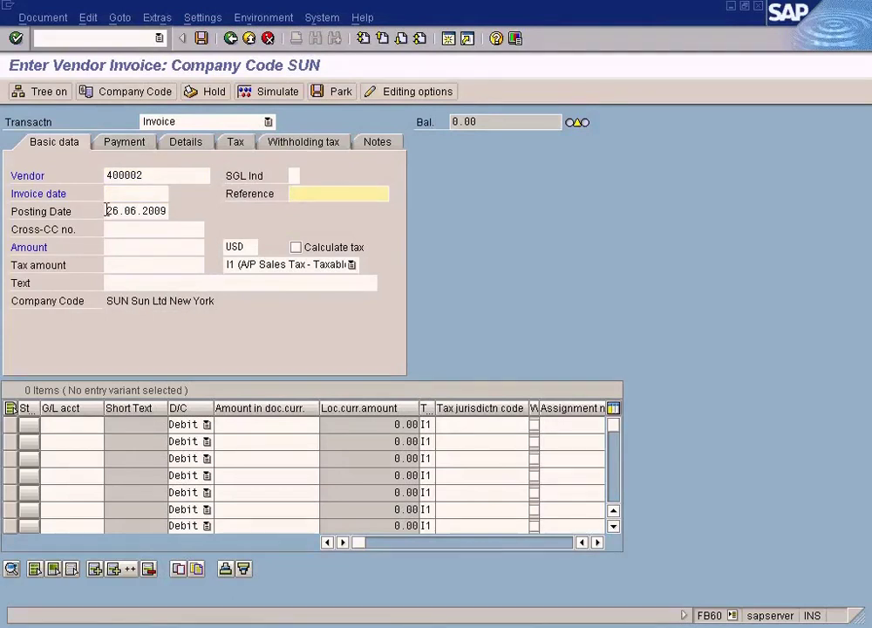
click(109, 210)
click(146, 193)
text(26.06.2009)
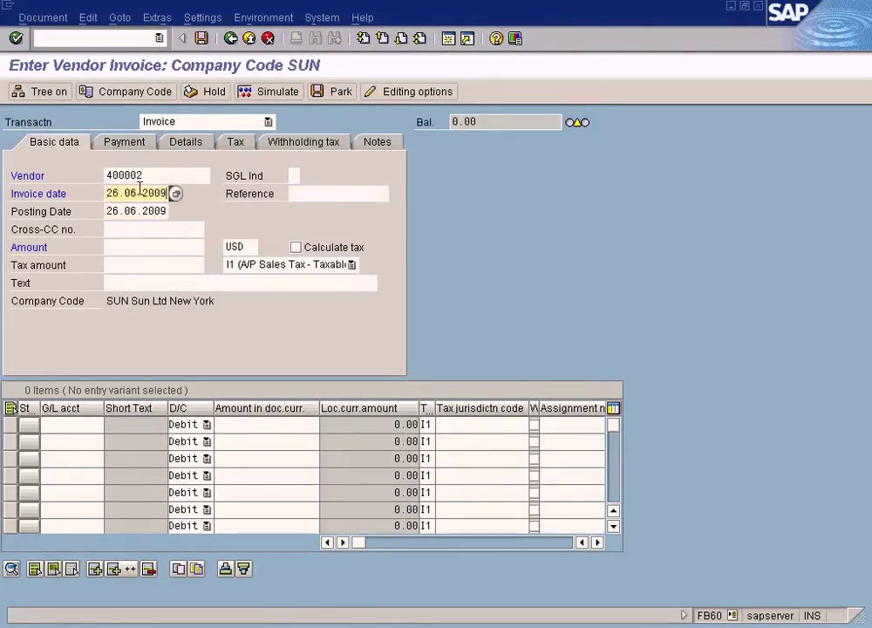
Step: Set the Vendor B invoice amount to 200 USD and change its tax code to the blank entry
click(136, 244)
text(200)
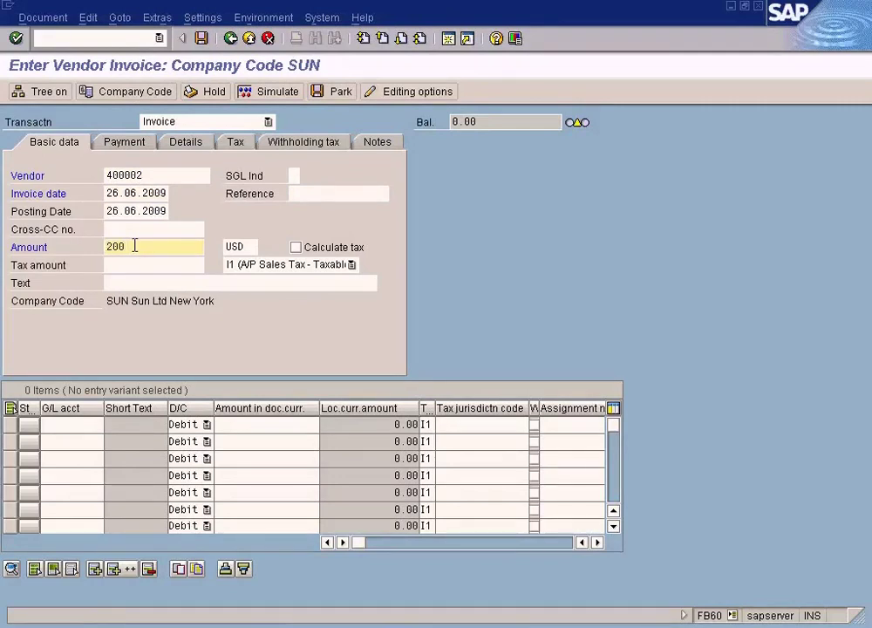
click(351, 264)
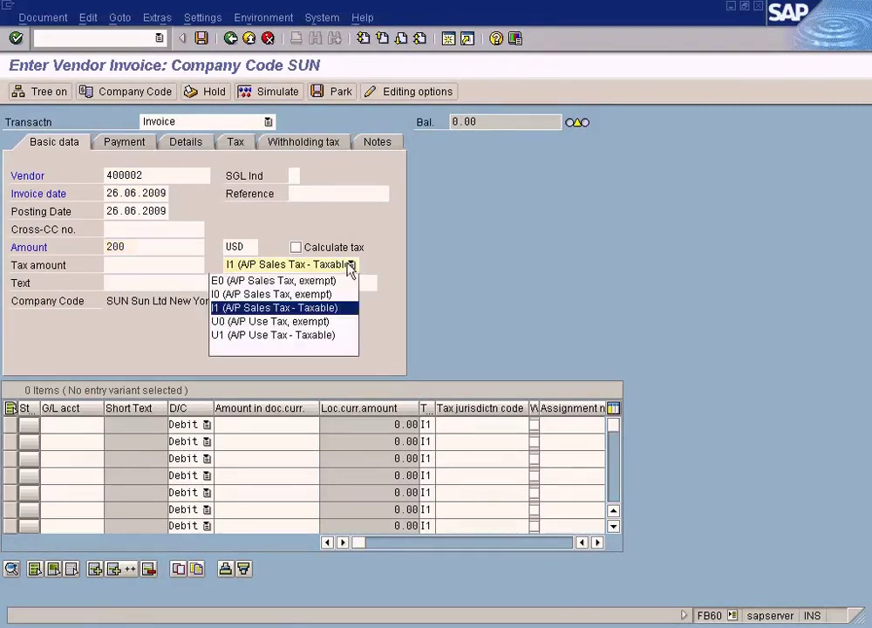
click(286, 347)
key(Return)
Step: Add a debit line item of 200 on the COS - Laptop G/L account to the Vendor B invoice
click(73, 426)
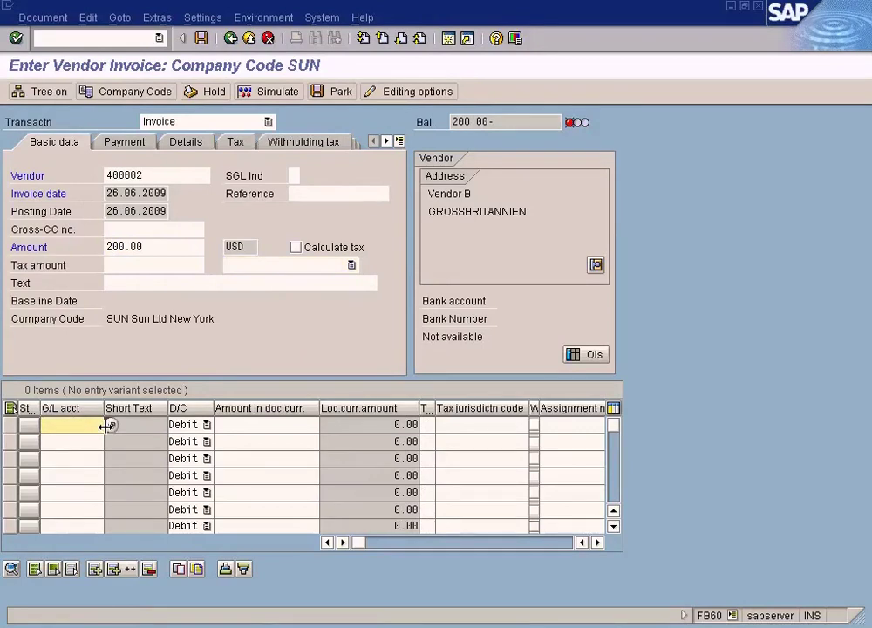
click(220, 338)
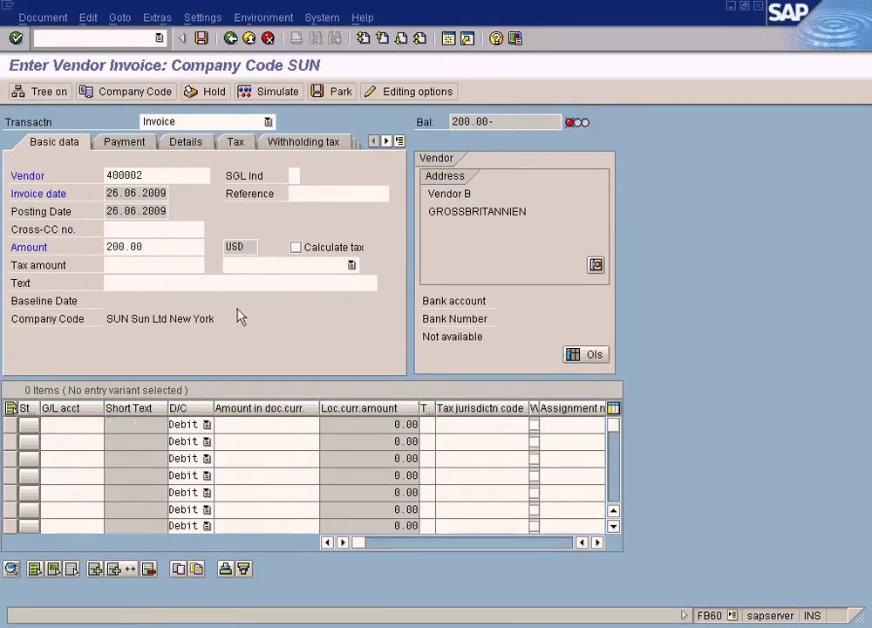
key(F4)
click(24, 608)
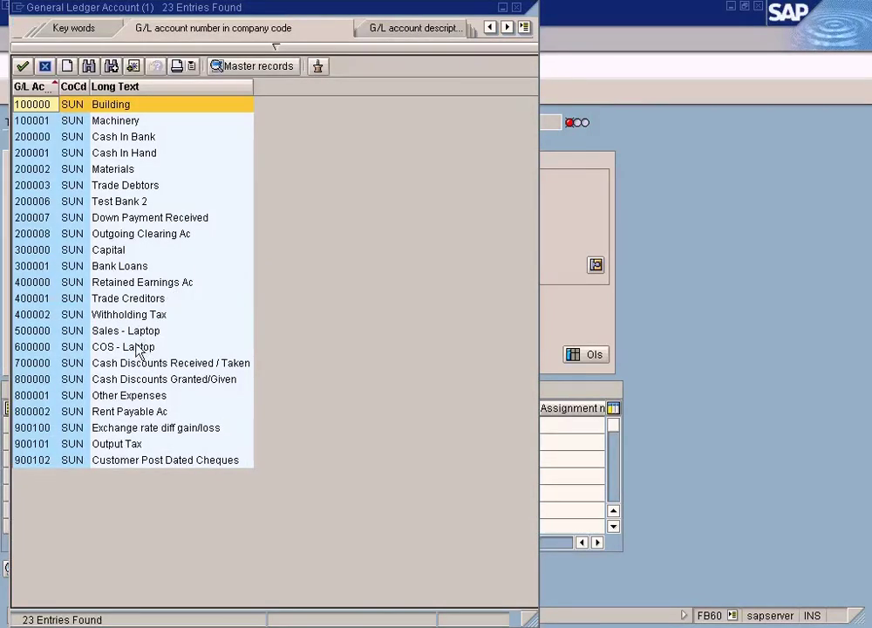
double_click(136, 350)
click(243, 422)
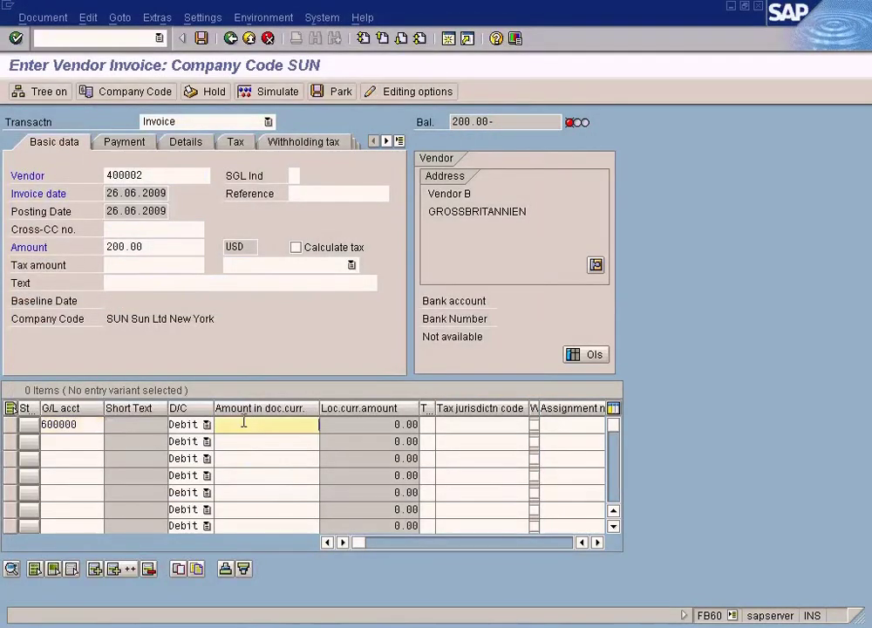
text(200)
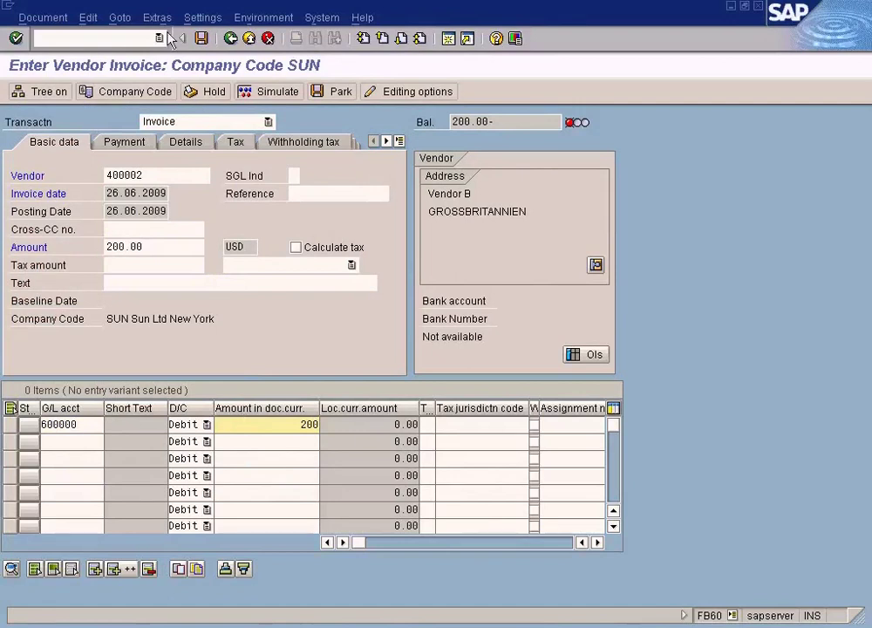
Step: Post the Vendor B invoice past the tax code warning and exit invoice entry to the SAP Easy Access menu
click(201, 39)
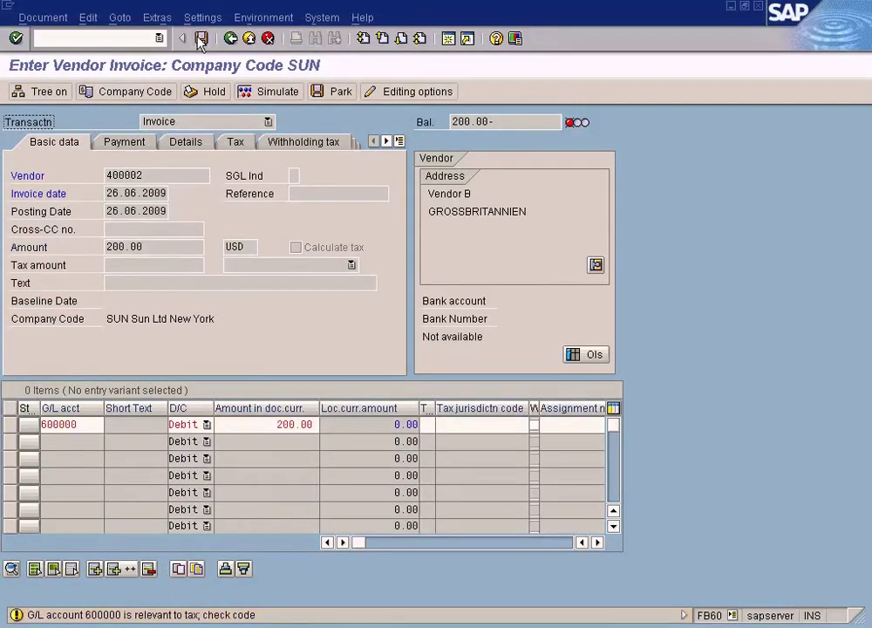
click(201, 40)
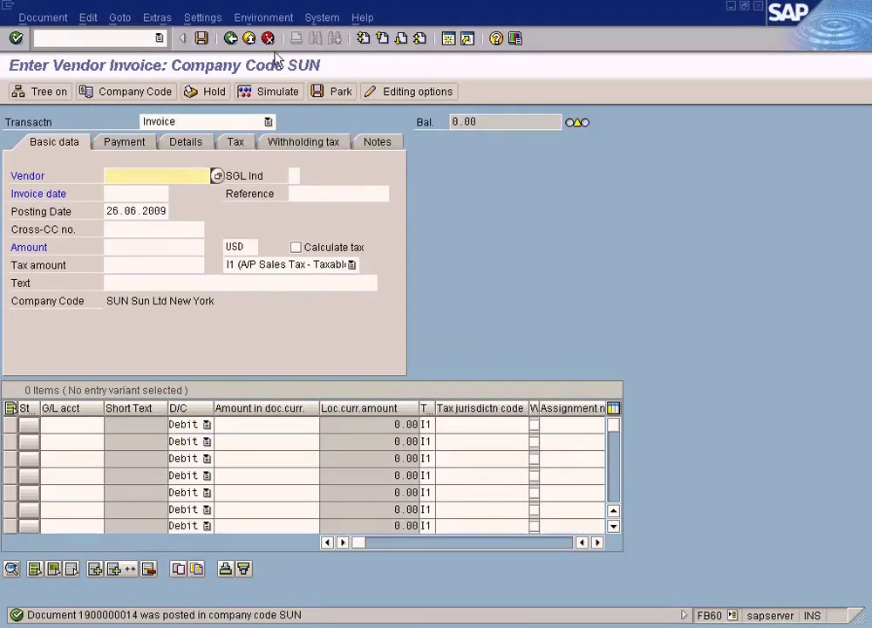
click(250, 39)
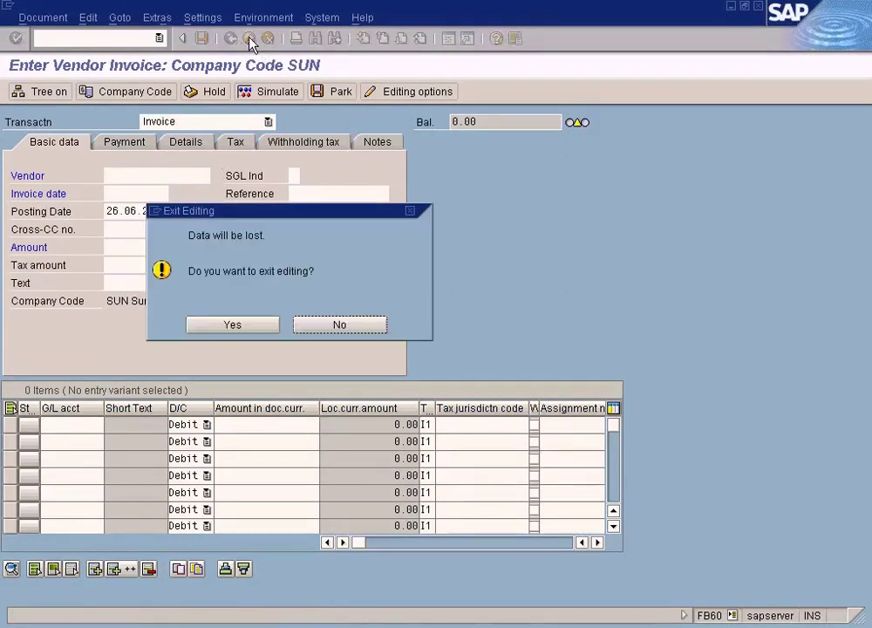
click(244, 326)
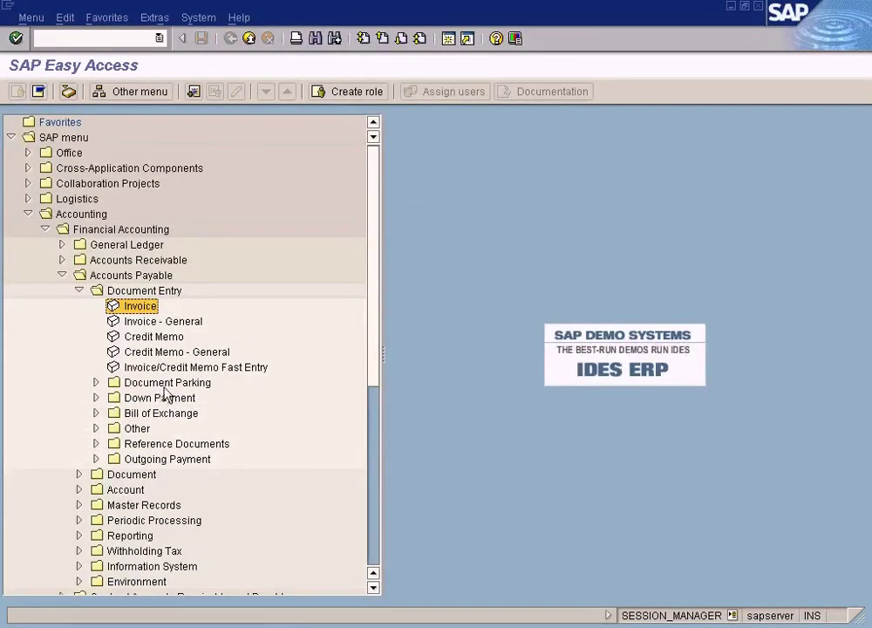
click(91, 37)
text(fb60)
key(Return)
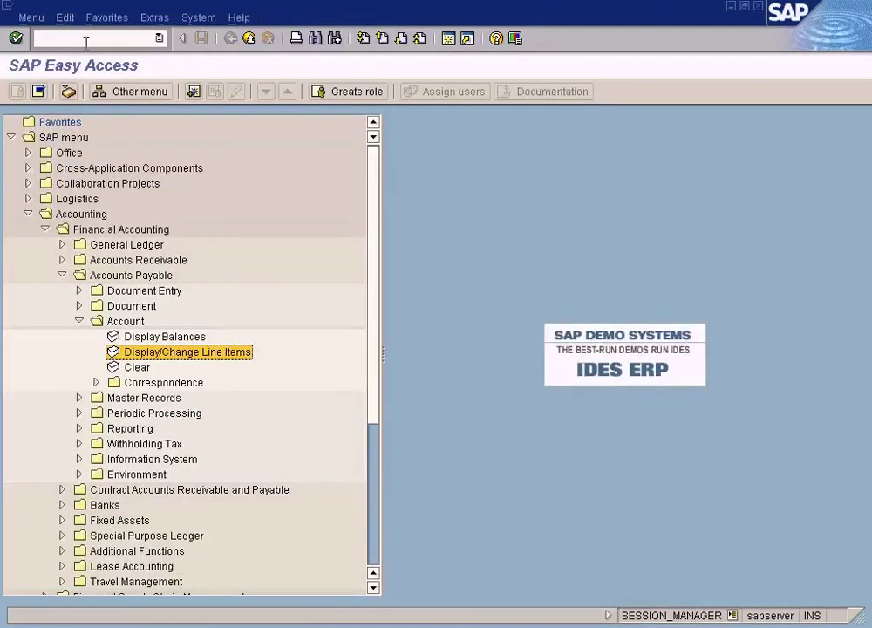
Step: Open the automatic payment program (F110) from the Periodic Processing folder of Accounts Payable
click(86, 37)
text(f110)
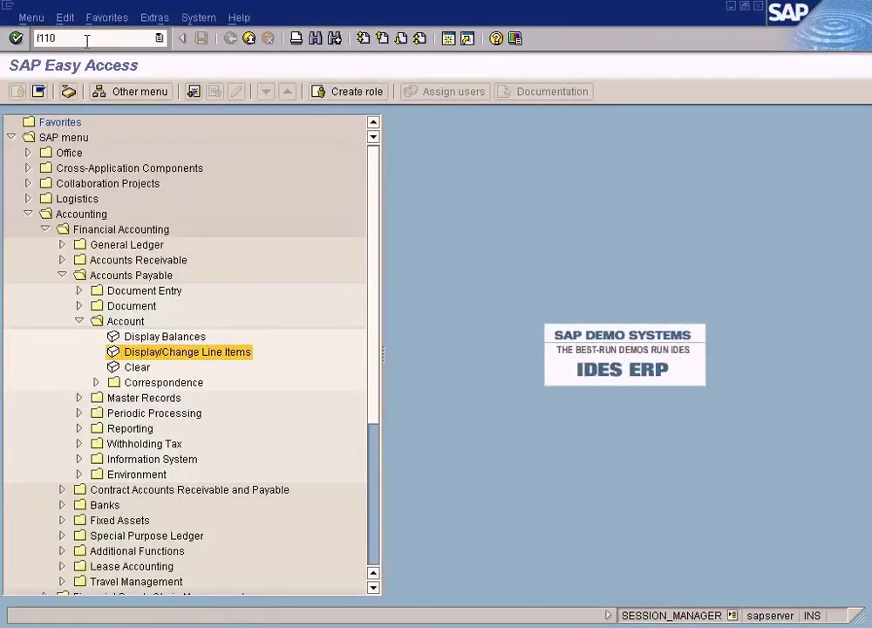
click(80, 322)
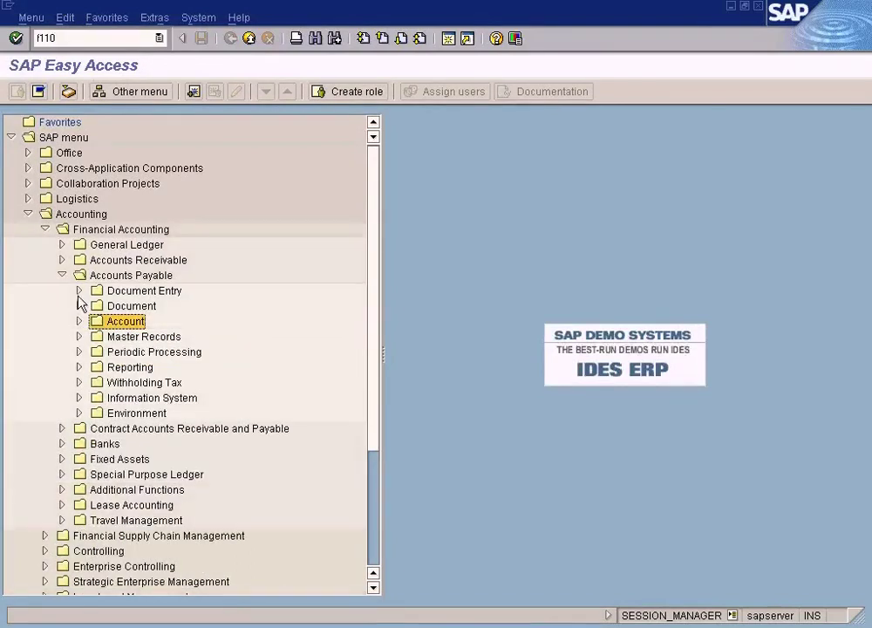
click(78, 351)
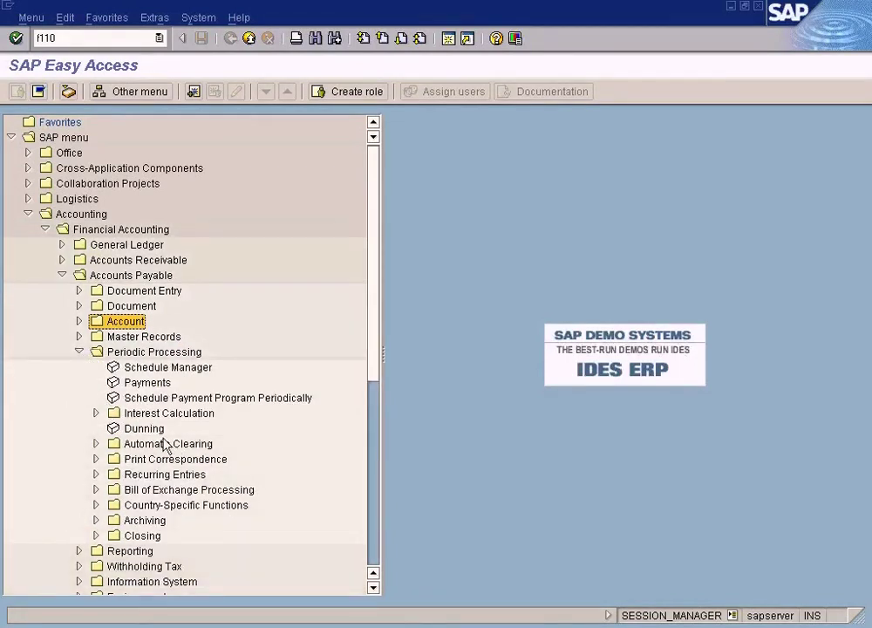
click(153, 385)
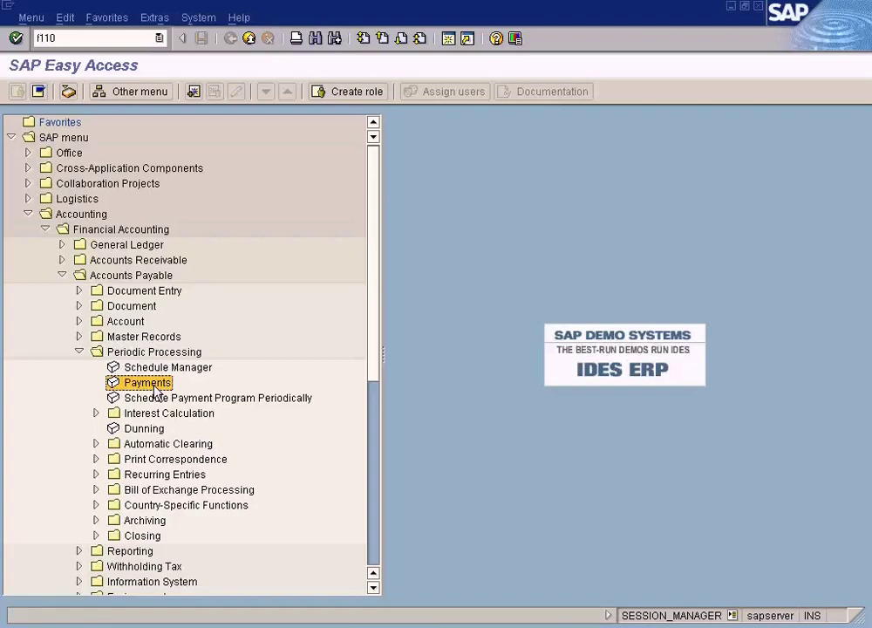
double_click(54, 35)
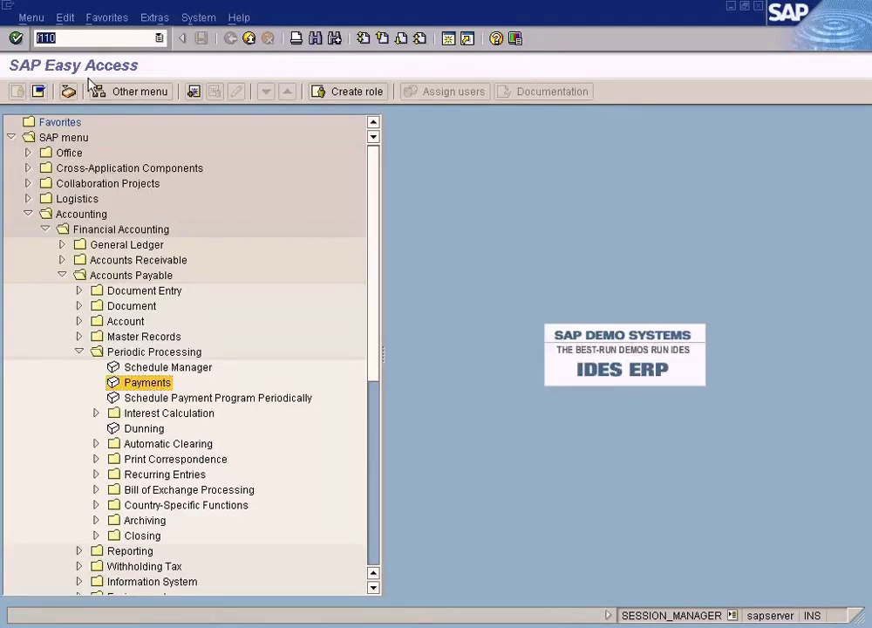
click(145, 386)
double_click(146, 386)
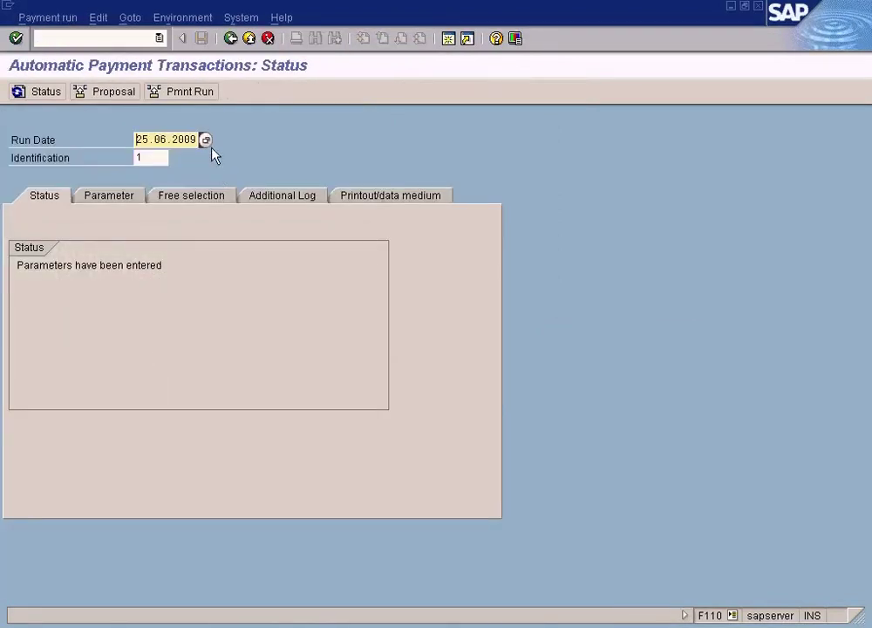
Step: Replace the run date of the payment run with 26.06.2009
key(Delete)
key(Delete)
key(Delete)
key(Delete)
key(Delete)
key(Delete)
key(Delete)
key(Delete)
key(Delete)
key(Delete)
text(26.06.20)
Step: Try samp, test, 1, 2 and 3 as the identification of the payment run
click(159, 157)
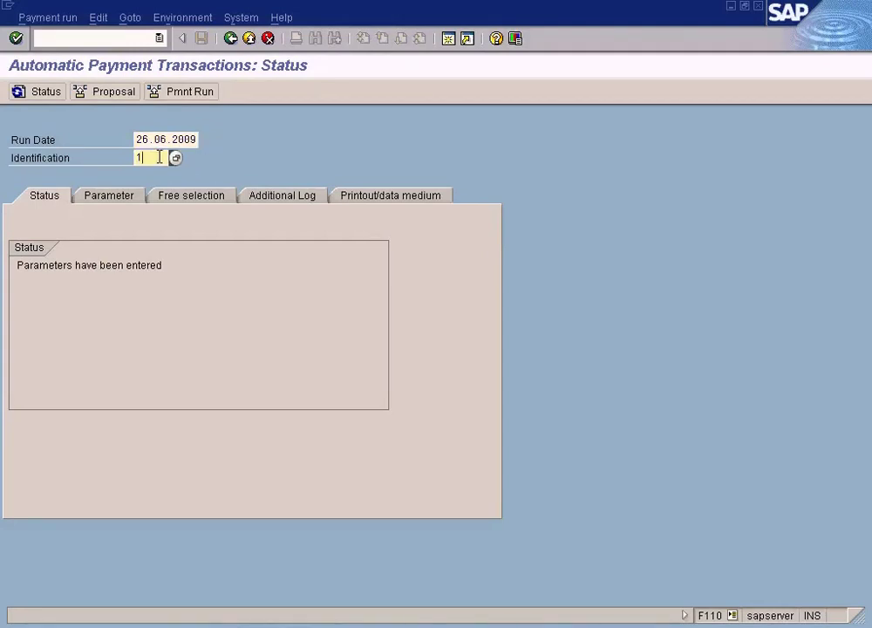
key(BackSpace)
text(samp)
key(BackSpace)
key(BackSpace)
key(BackSpace)
key(BackSpace)
text(test)
key(BackSpace)
key(BackSpace)
key(BackSpace)
key(BackSpace)
text(1)
key(BackSpace)
text(2)
key(BackSpace)
text(3)
click(143, 140)
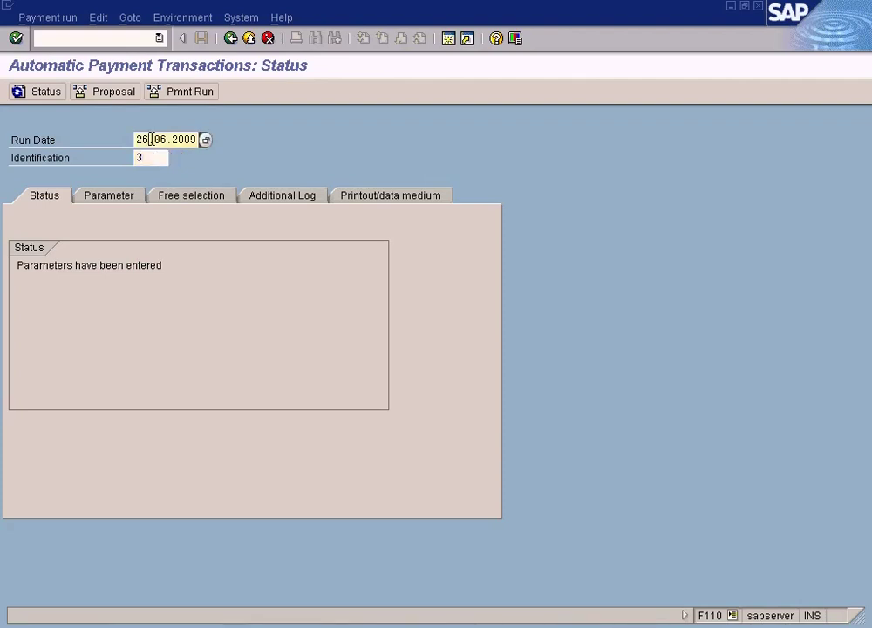
Step: Set the payment run's identification to 1 and open its parameters
click(154, 157)
key(BackSpace)
text(1)
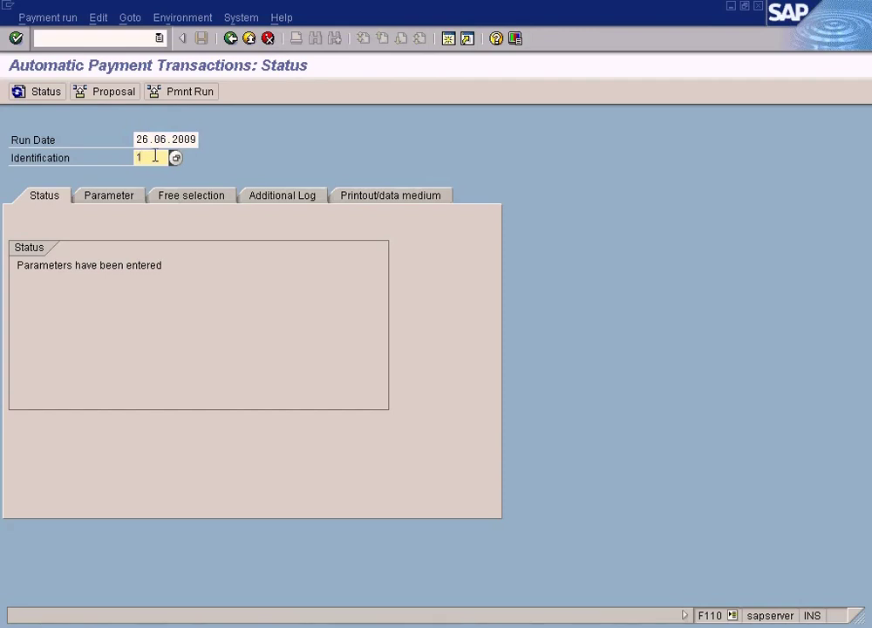
click(158, 139)
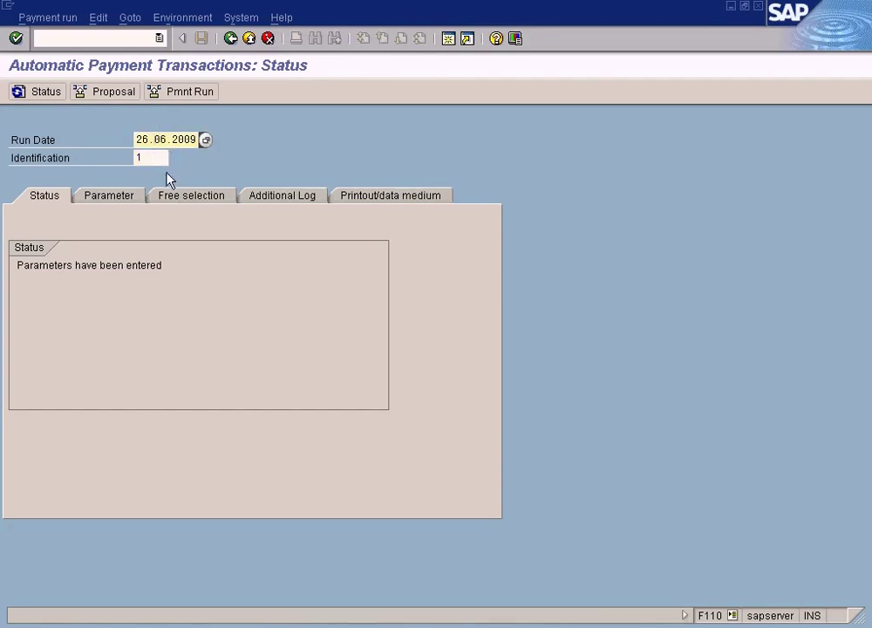
click(154, 158)
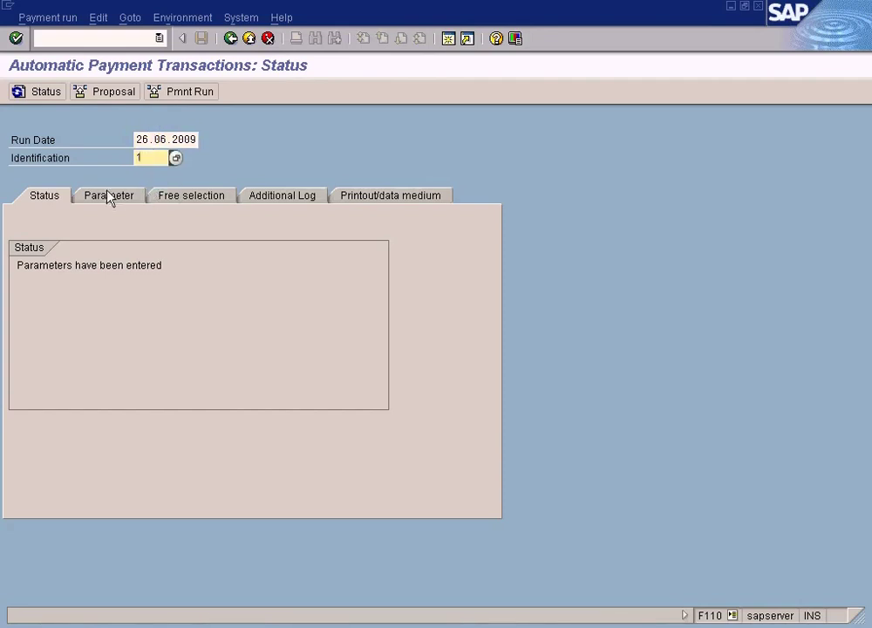
click(141, 140)
click(142, 157)
click(144, 139)
click(152, 156)
click(154, 138)
click(151, 158)
key(BackSpace)
text(2)
key(BackSpace)
text(1)
click(132, 198)
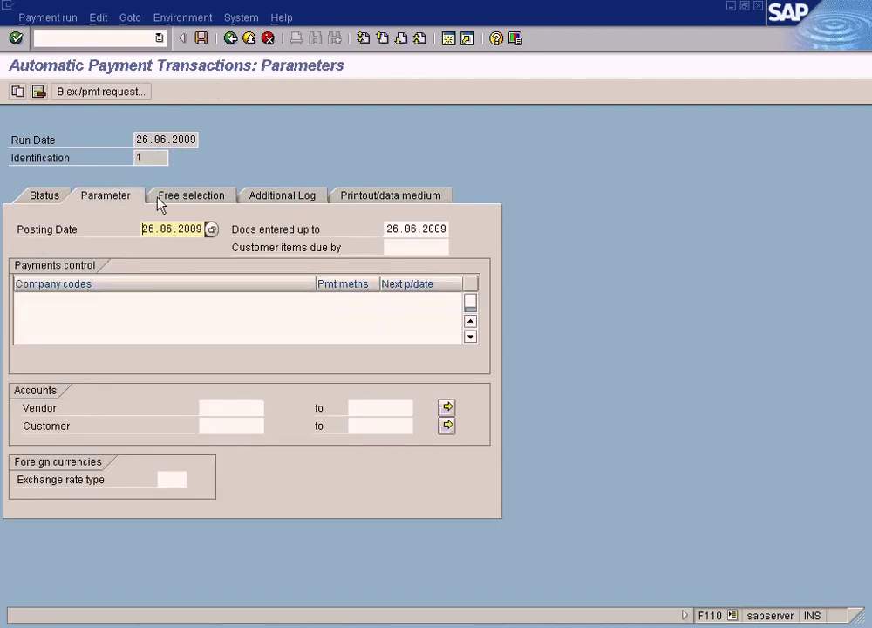
Step: Examine the posting date and the Docs entered up to date in the payment run's parameters
click(167, 227)
click(161, 228)
click(395, 229)
click(185, 229)
click(175, 139)
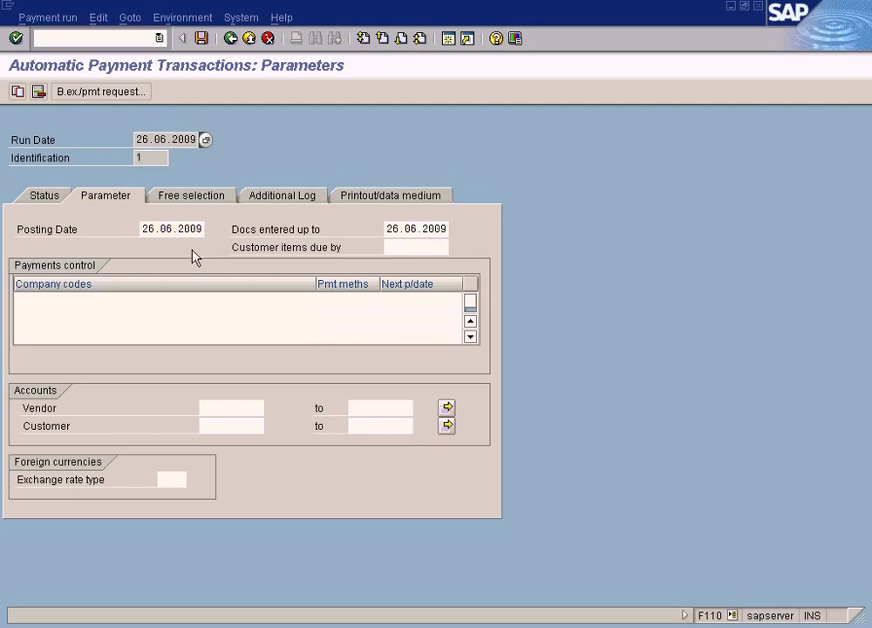
click(171, 229)
click(406, 224)
click(175, 229)
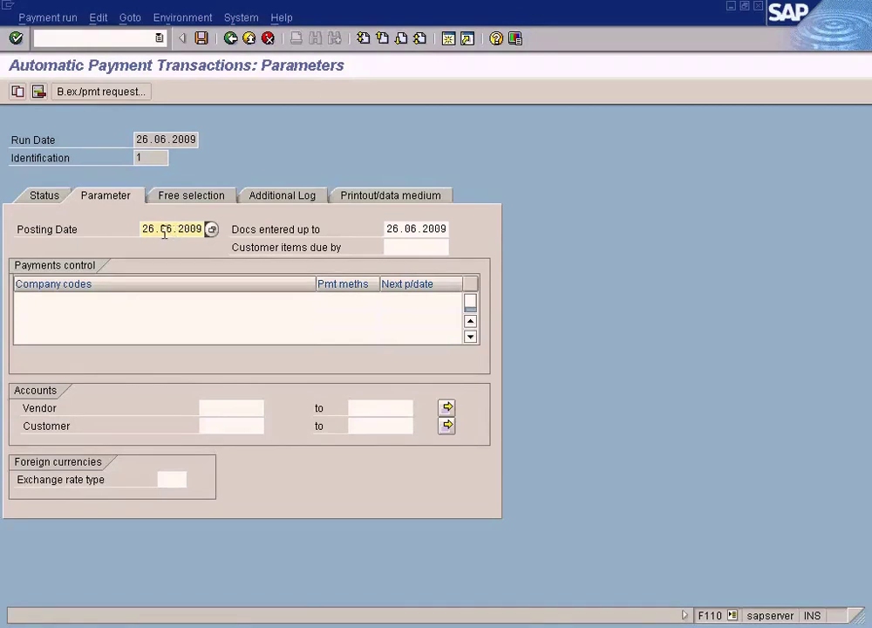
drag(141, 229, 205, 229)
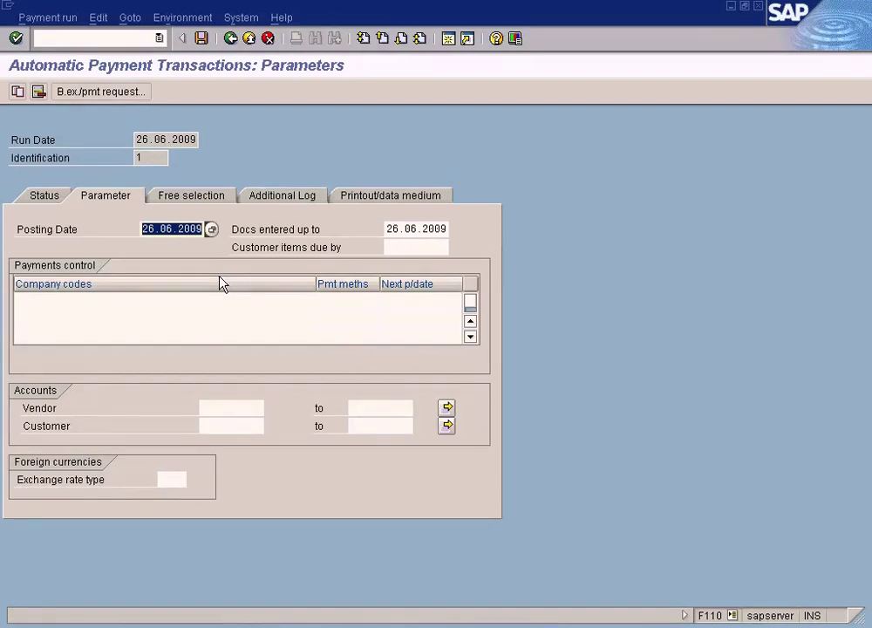
click(417, 228)
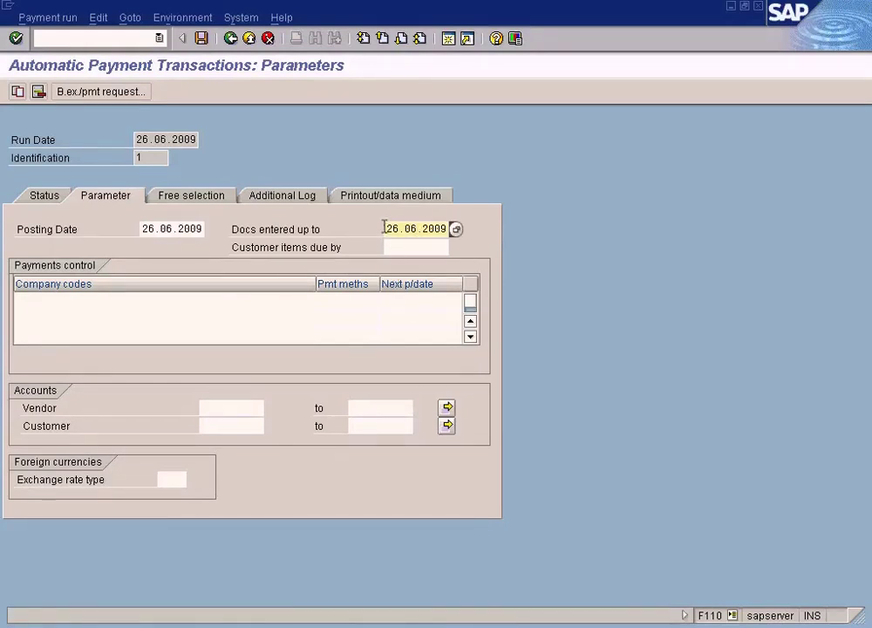
drag(384, 230, 499, 245)
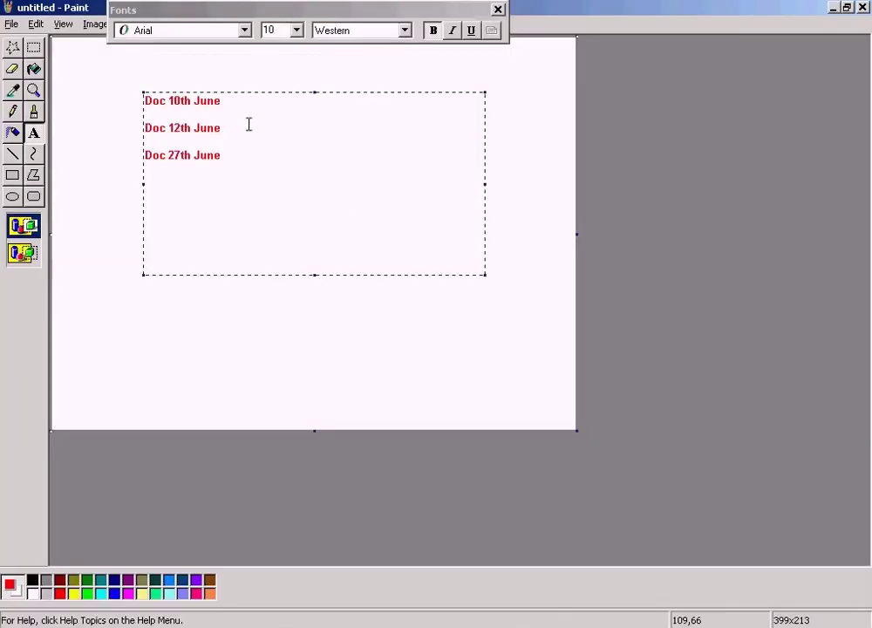
Step: Examine the three example document dates in the Paint notes, going through them one by one
drag(174, 100, 221, 103)
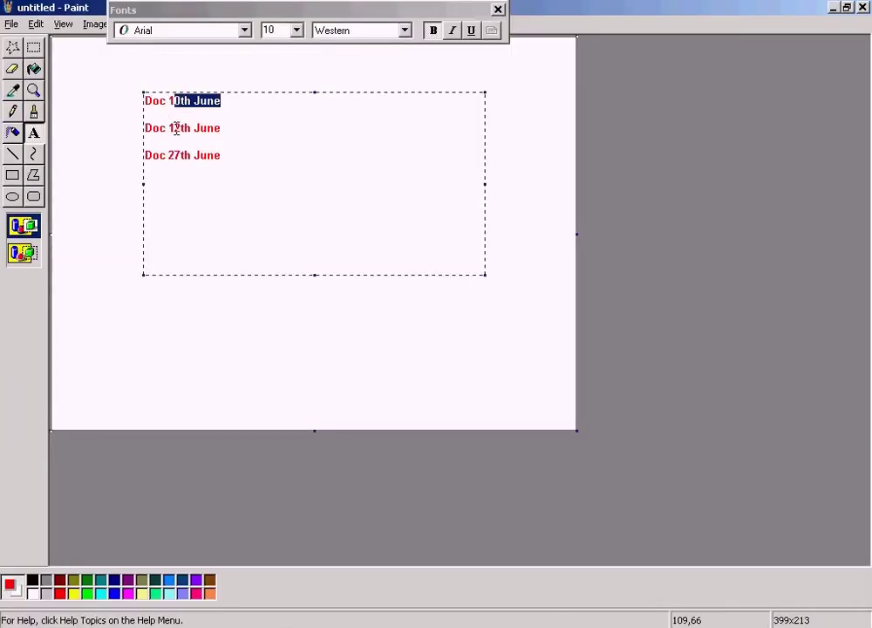
drag(172, 130, 237, 128)
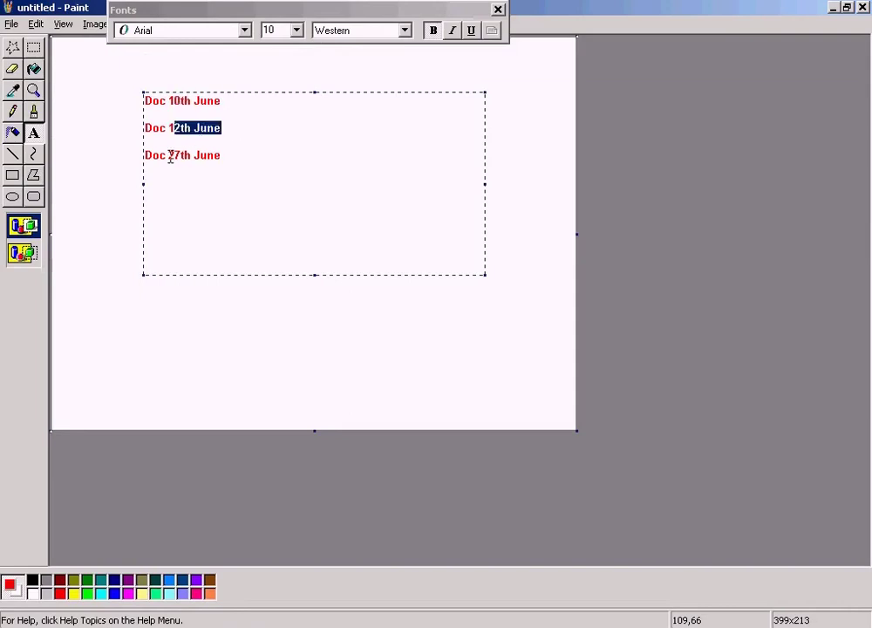
drag(169, 155, 223, 156)
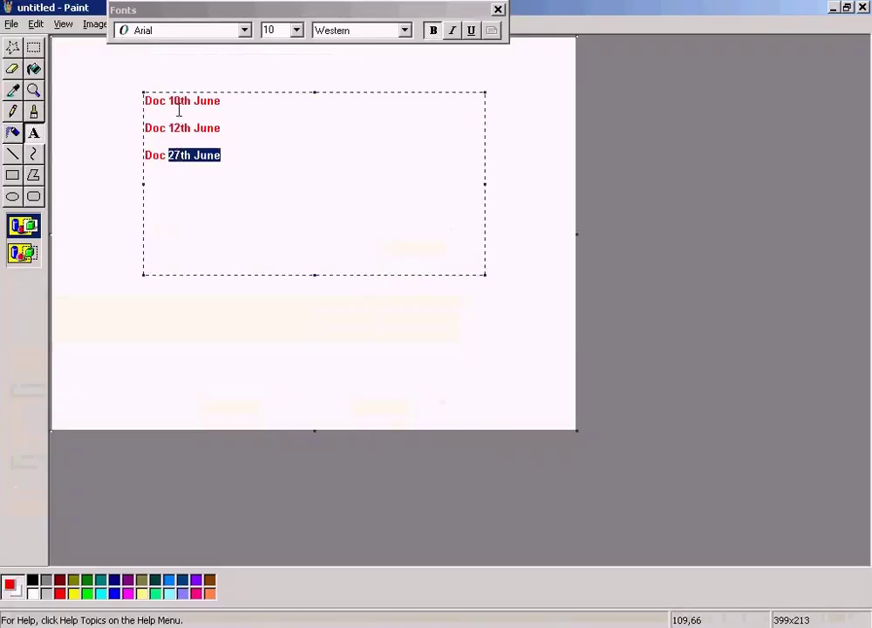
click(178, 118)
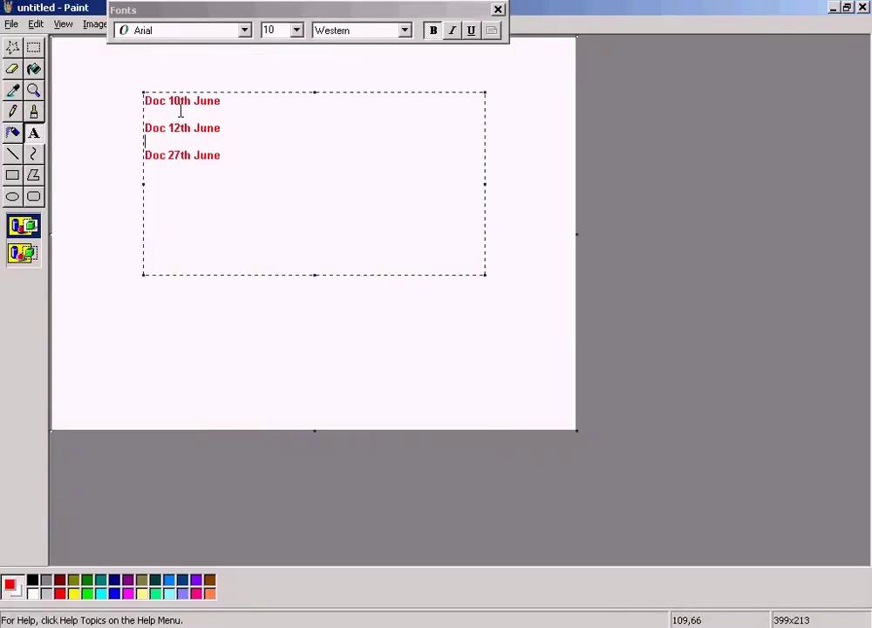
drag(221, 100, 131, 87)
drag(234, 126, 125, 87)
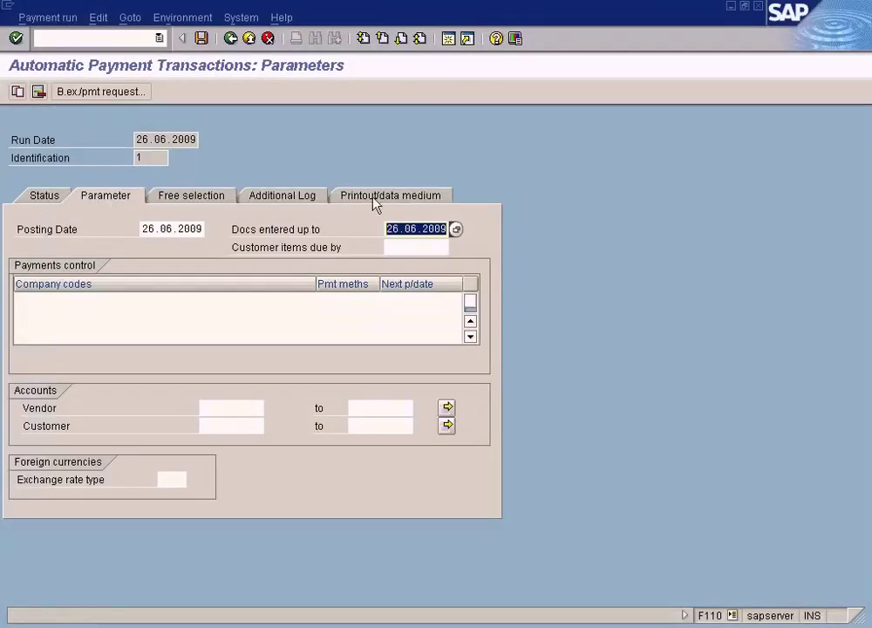
Step: Copy the Docs entered up to date, 26.06.2009, into Customer items due by
click(388, 248)
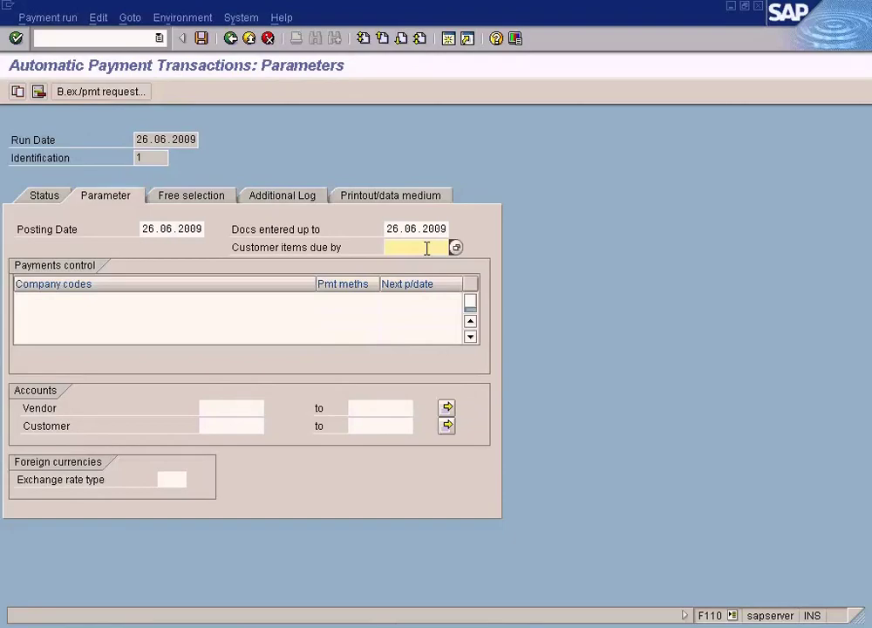
key(alt+Tab)
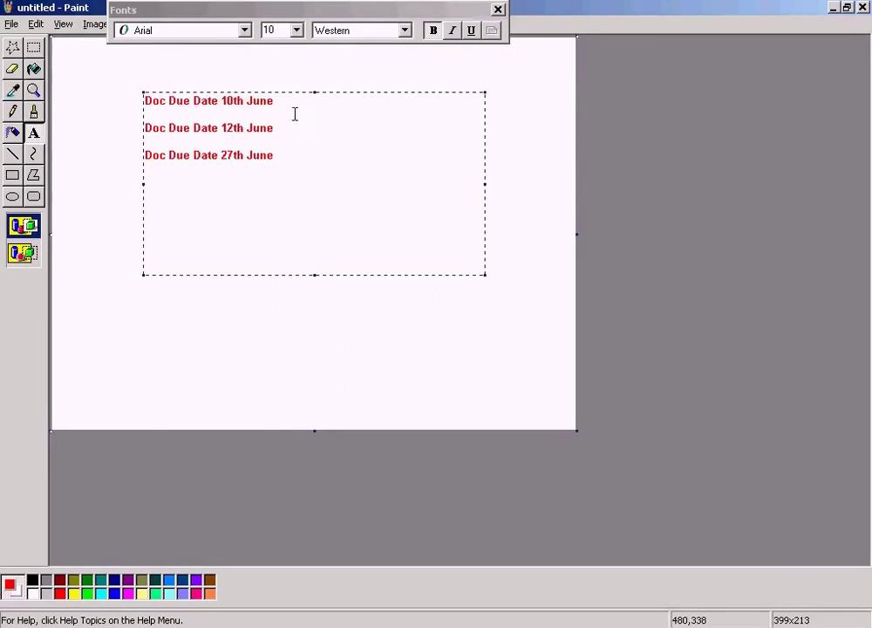
click(288, 103)
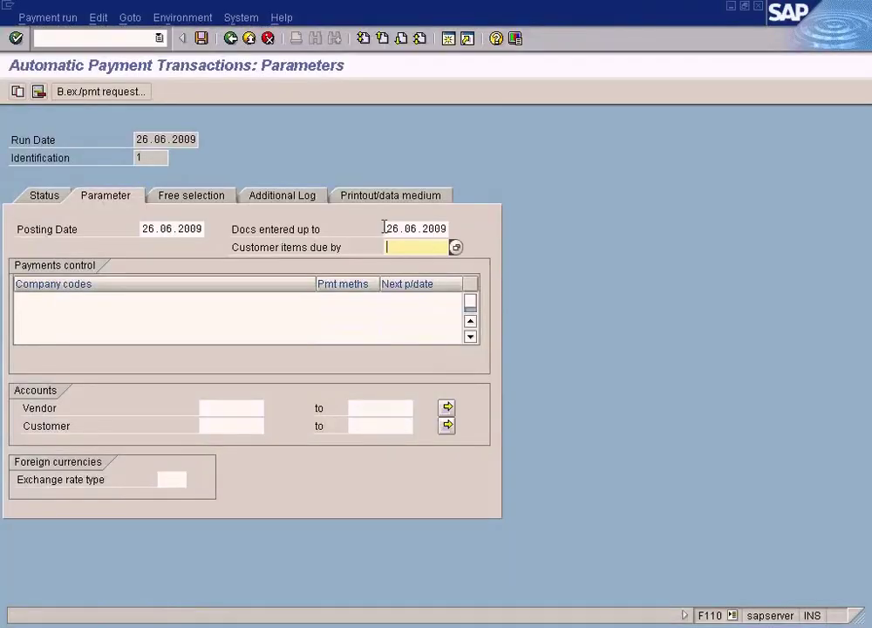
drag(387, 228, 493, 228)
key(ctrl+c)
click(443, 228)
click(417, 245)
key(ctrl+v)
Step: Check the example due dates in Paint, and set Docs entered up to to 28.06.2009 in the SAP payment parameters
key(alt+Tab)
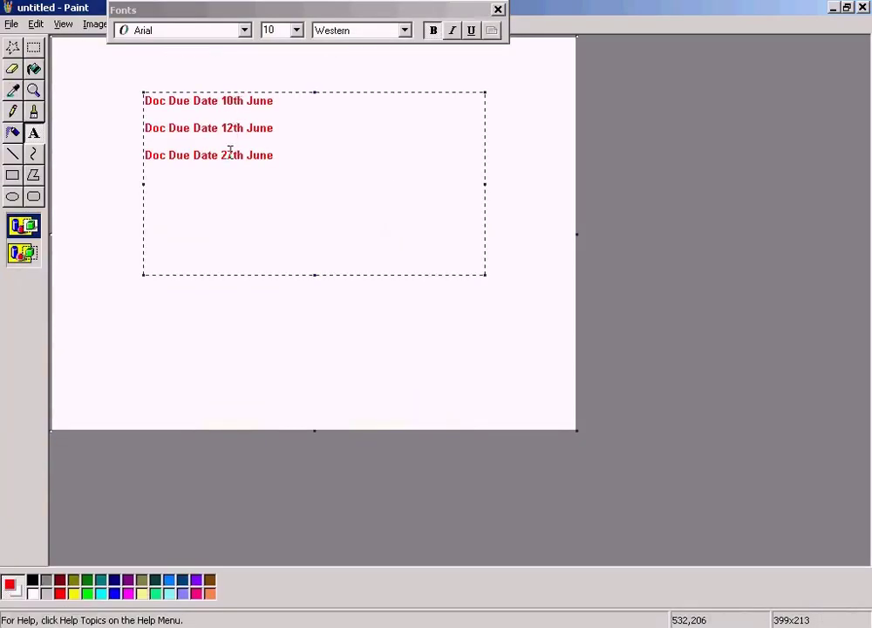
key(alt+Tab)
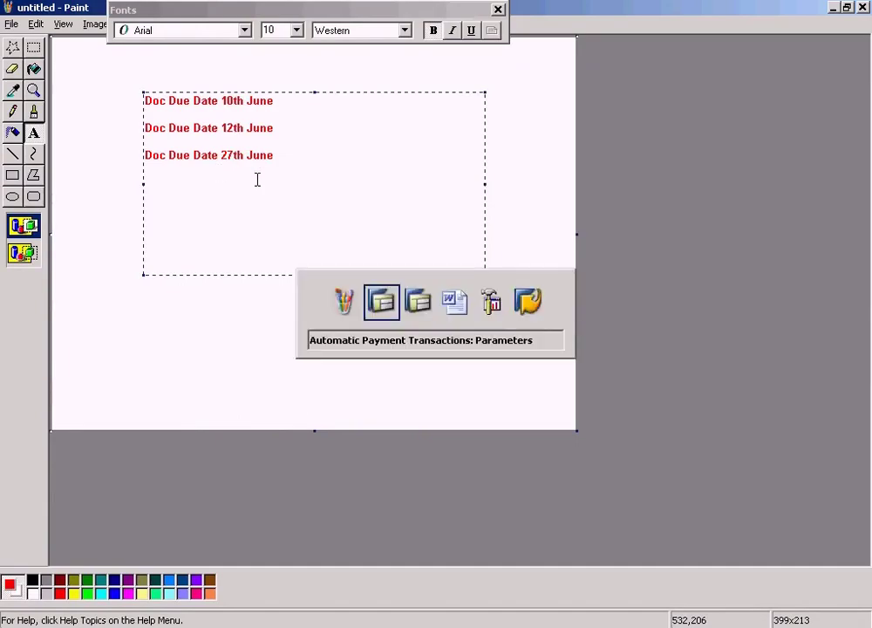
click(392, 229)
key(Delete)
text(8)
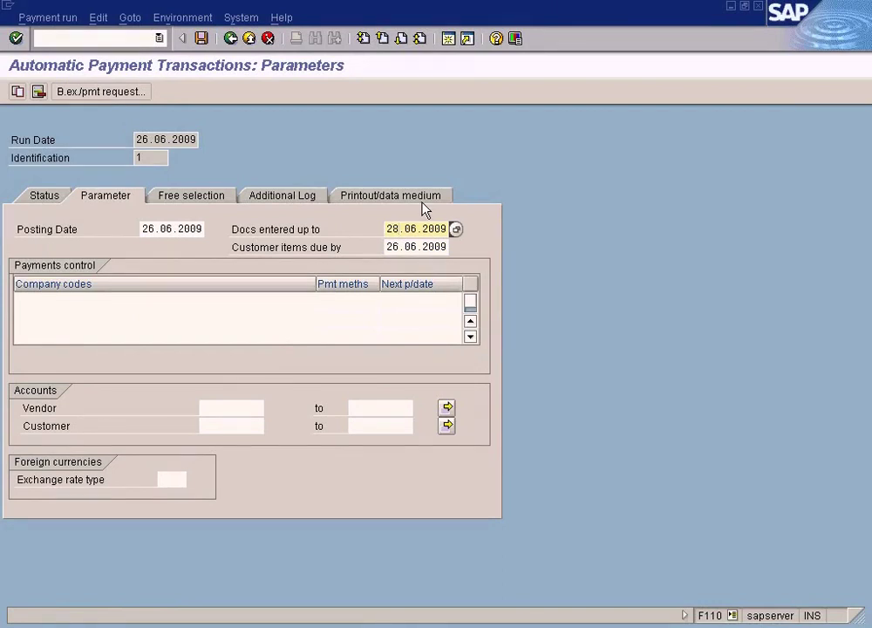
Step: Compare the example document due dates in Paint with the Docs entered up to and Customer items due by dates in SAP
key(alt+Tab)
key(alt+Tab)
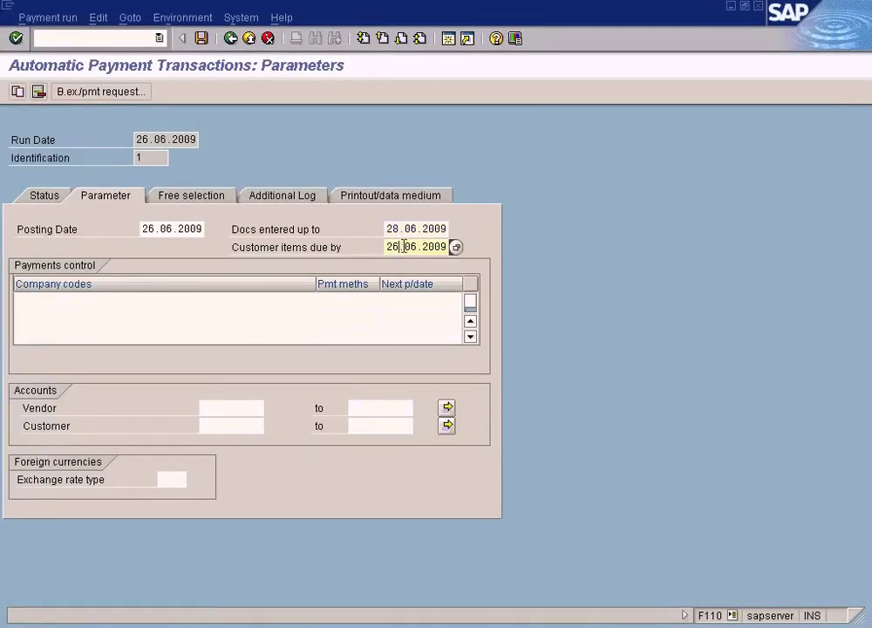
key(alt+Tab)
drag(273, 157, 142, 161)
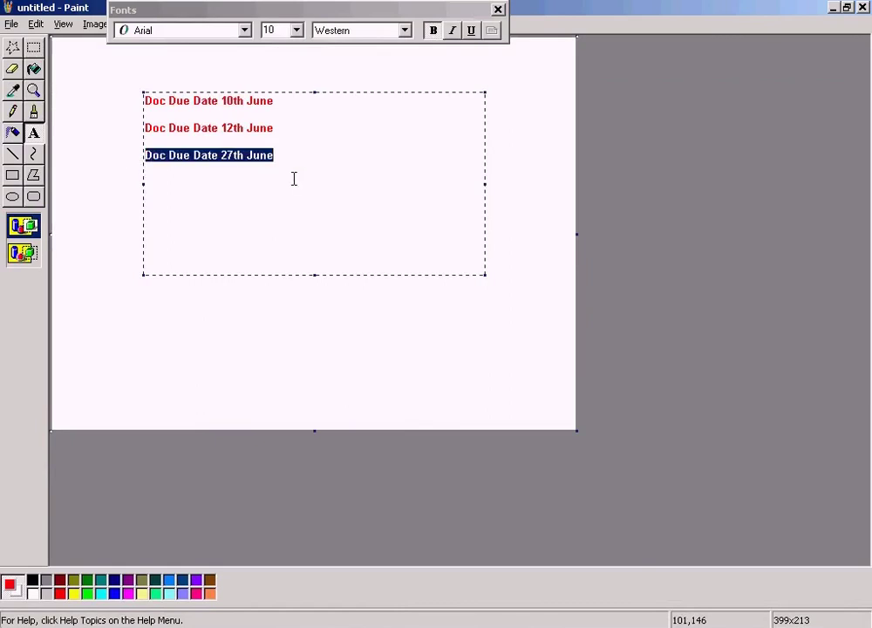
key(alt+Tab)
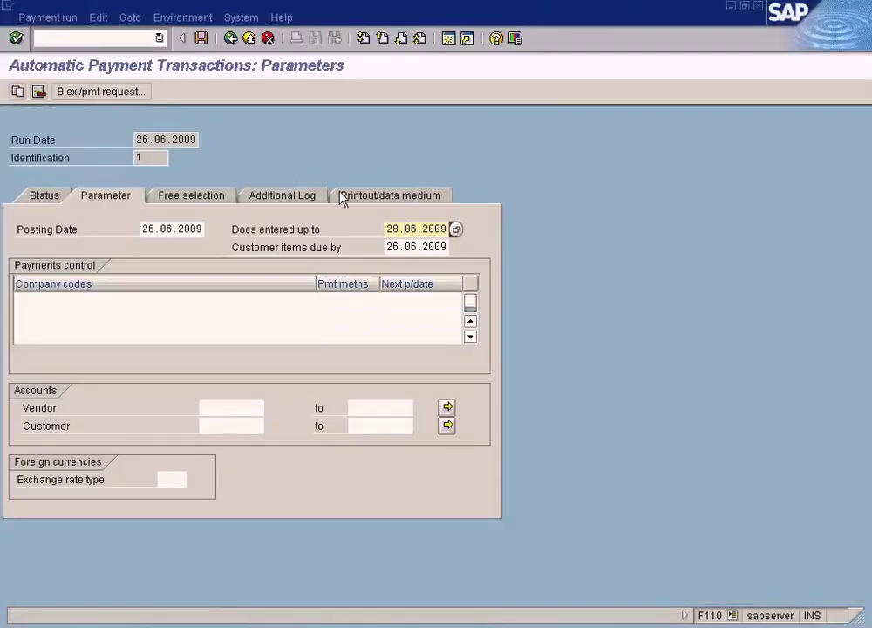
click(423, 248)
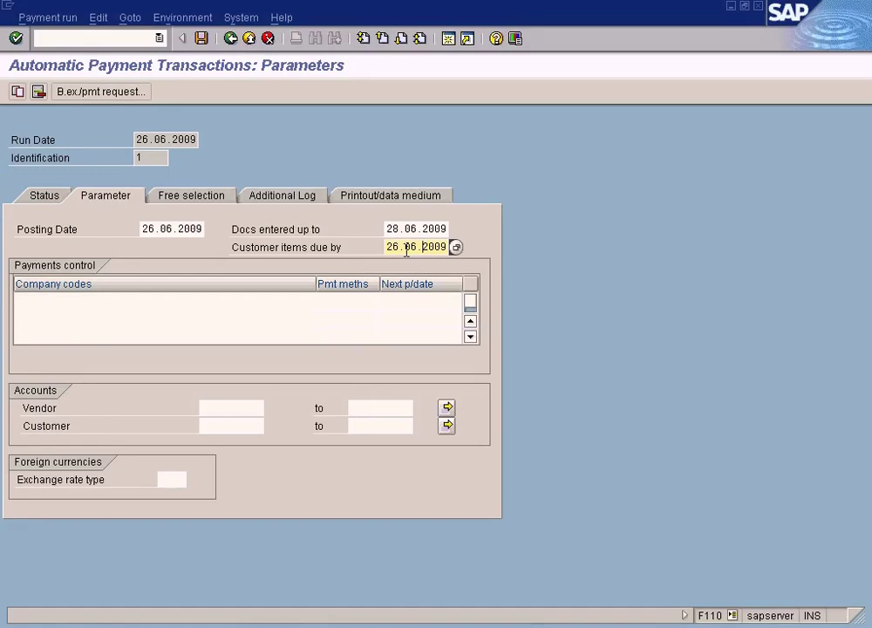
key(alt+Tab)
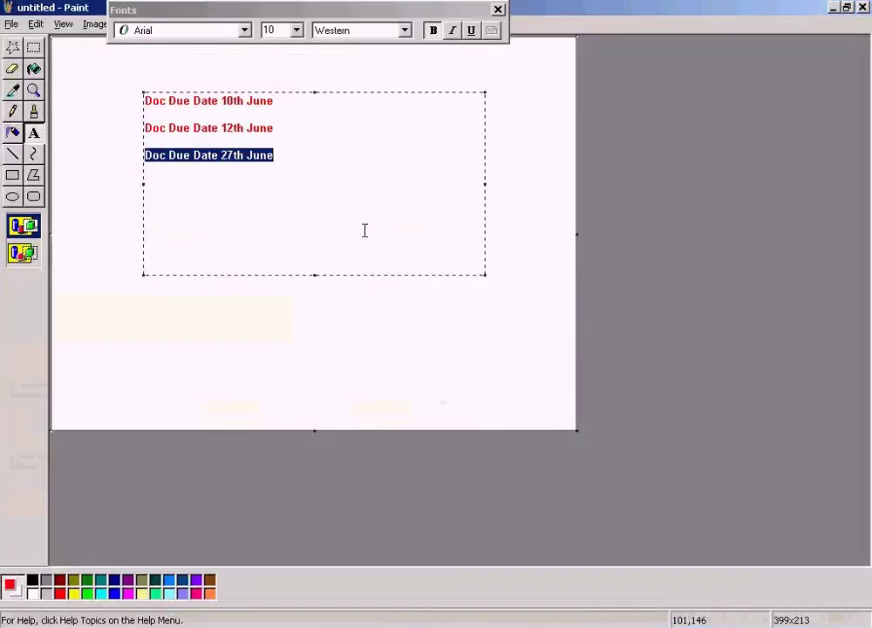
key(alt+Tab)
key(alt+Tab)
key(alt+Tab)
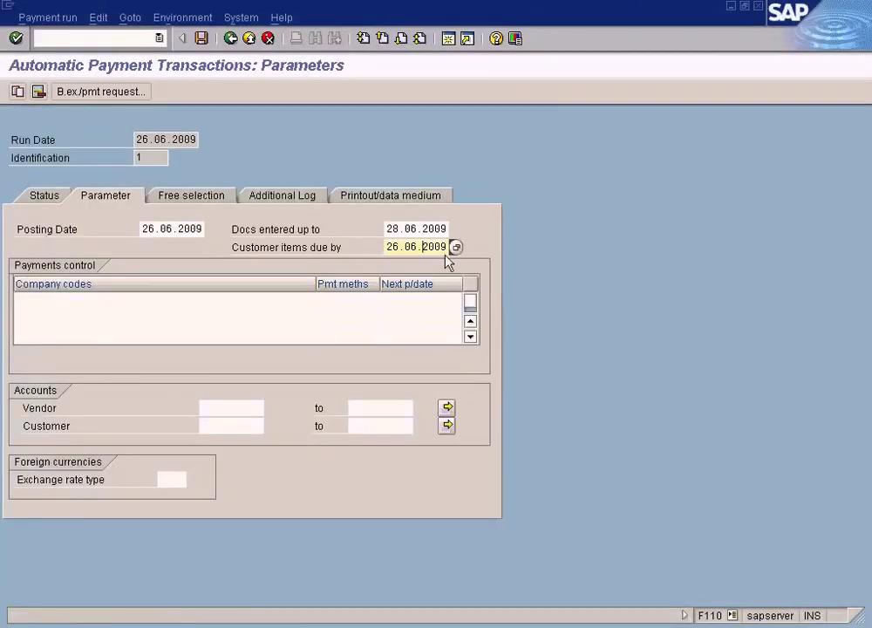
Step: Check the example due dates in Paint, and set Docs entered up to to 26.06.2009 in the SAP payment parameters
drag(387, 247, 515, 251)
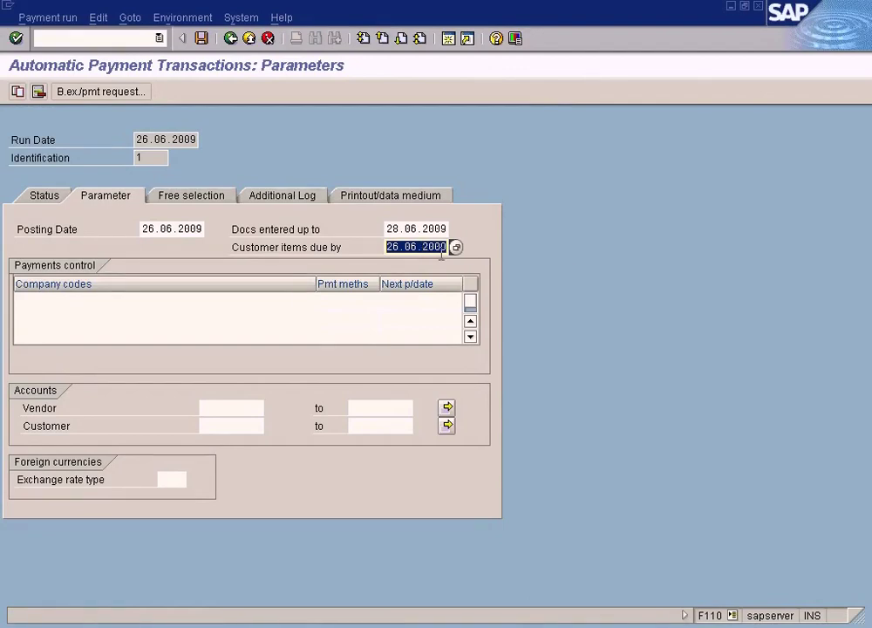
key(alt+Tab)
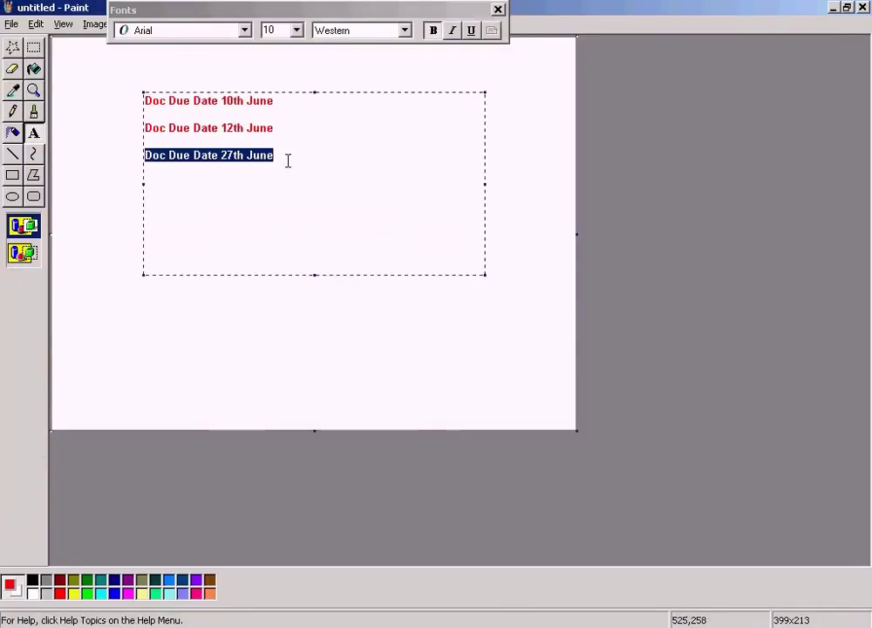
key(alt+Tab)
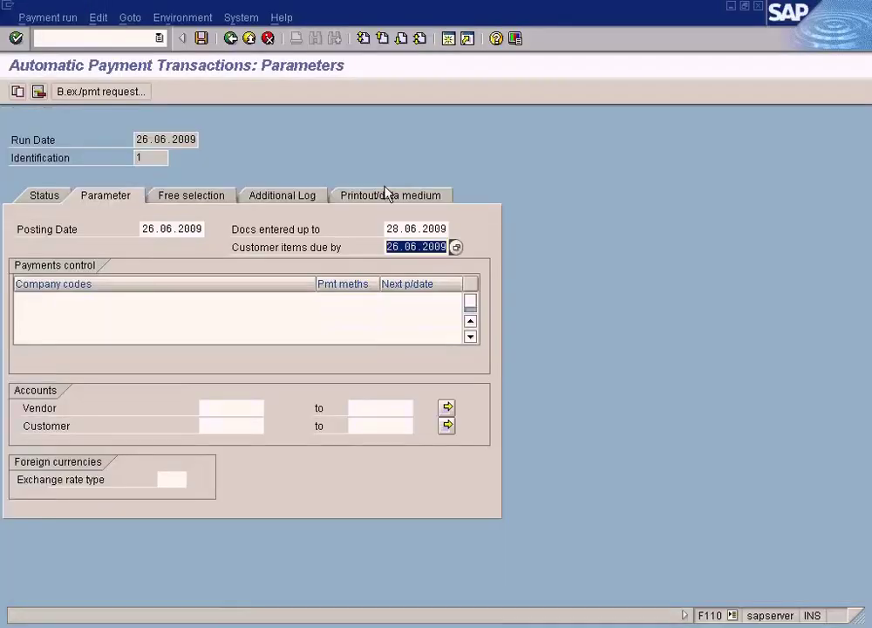
click(396, 228)
key(Delete)
text(6)
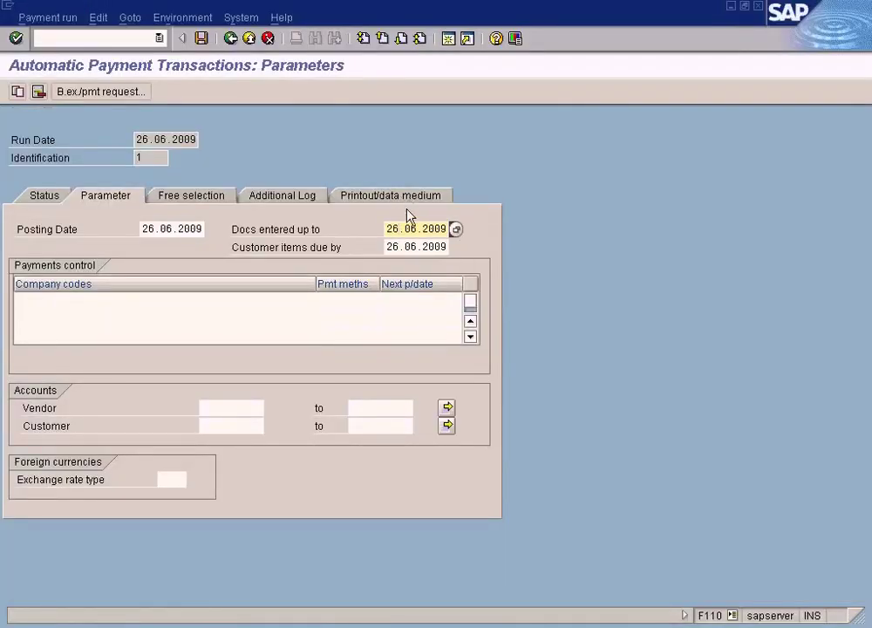
Step: Clear the Customer items due by date in the payment parameters
click(397, 247)
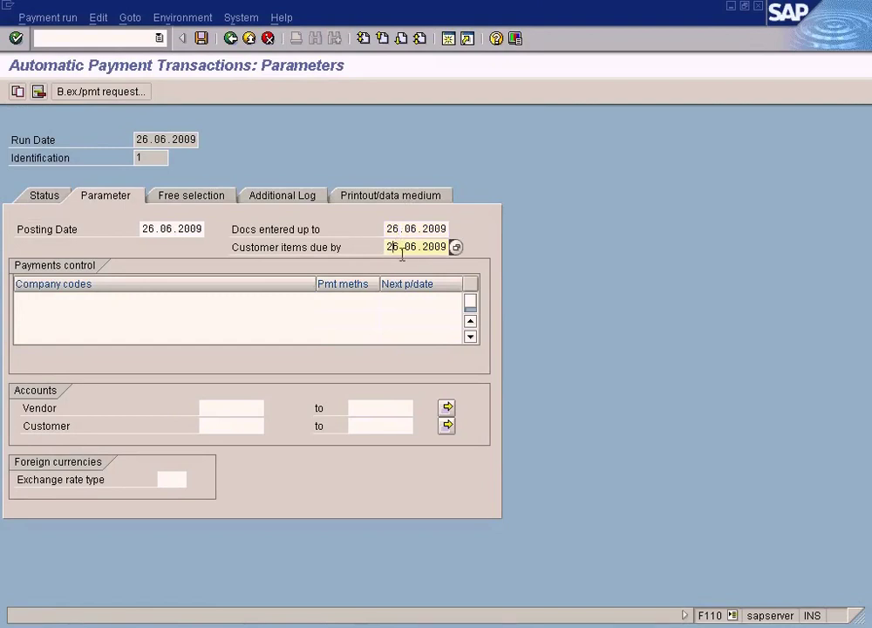
drag(387, 248, 513, 247)
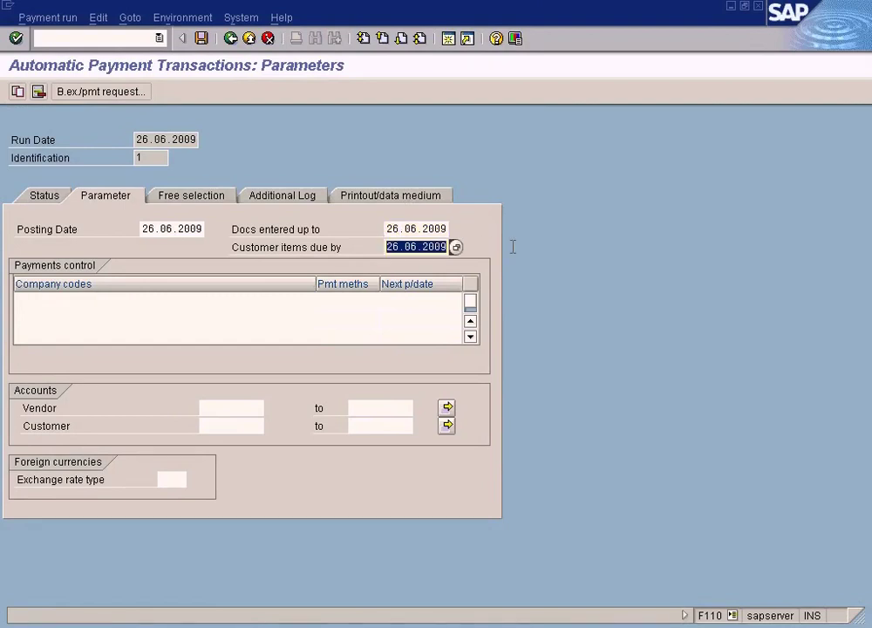
key(Delete)
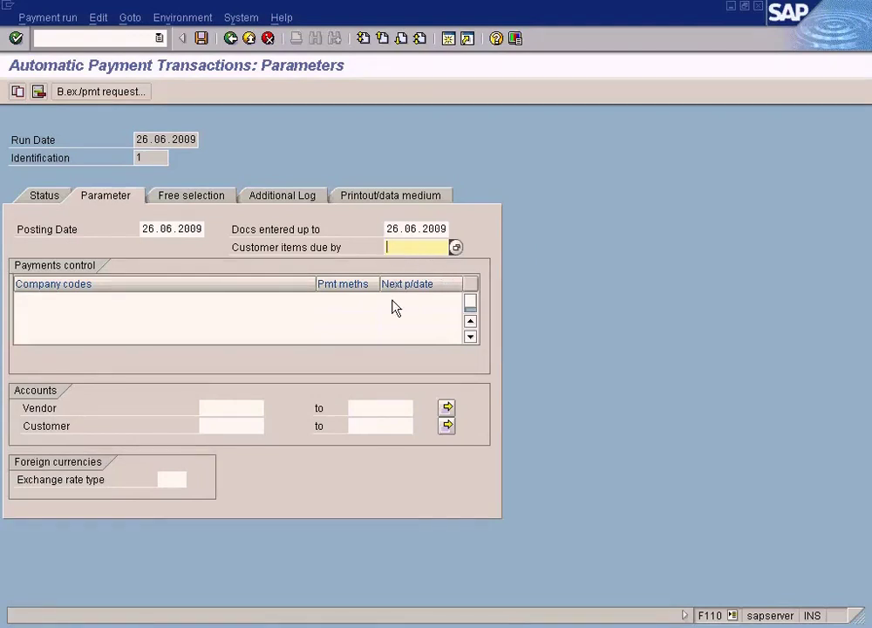
Step: Enter Sun as the company code in the first row of the payments control table
click(229, 408)
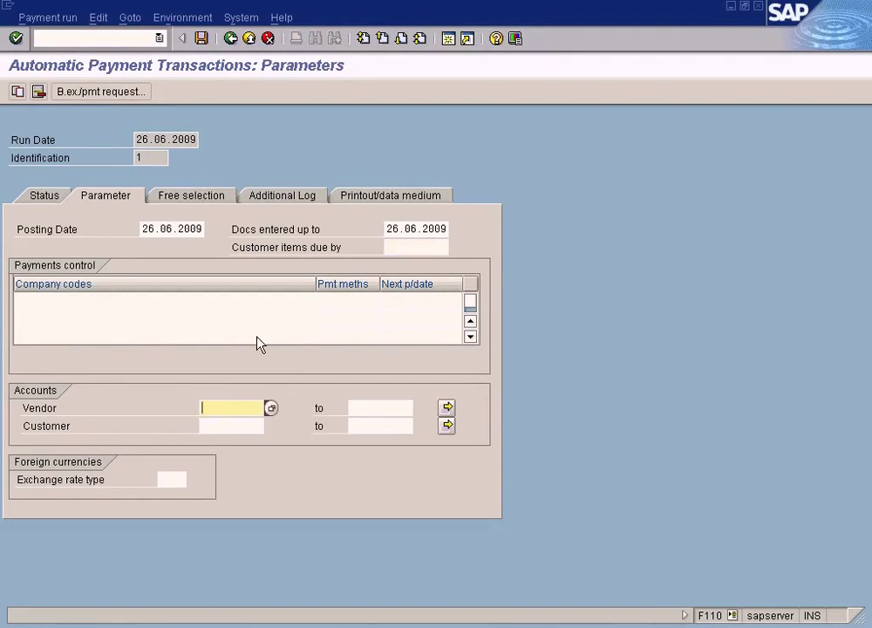
click(202, 301)
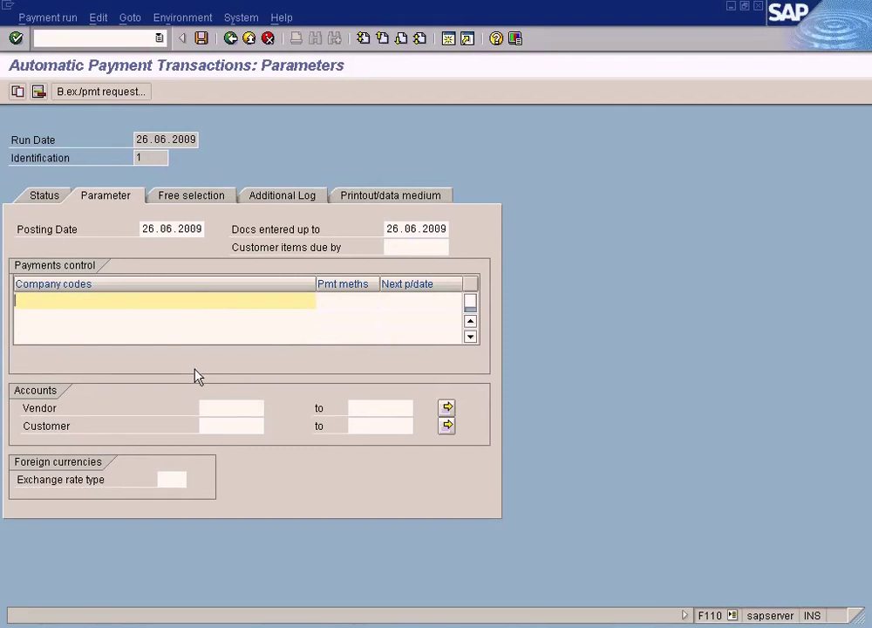
text(SUN)
key(BackSpace)
key(BackSpace)
key(BackSpace)
text(Sun ,floor)
key(BackSpace)
key(BackSpace)
key(BackSpace)
key(BackSpace)
key(BackSpace)
key(BackSpace)
key(BackSpace)
Step: Try to choose Bank Transfer (X) as the payment method for company code Sun
click(355, 301)
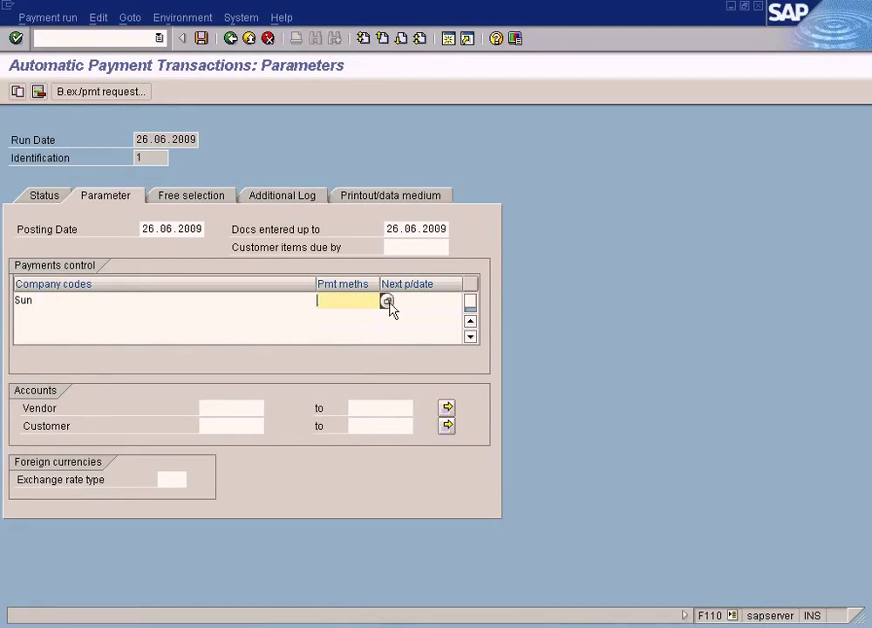
click(387, 301)
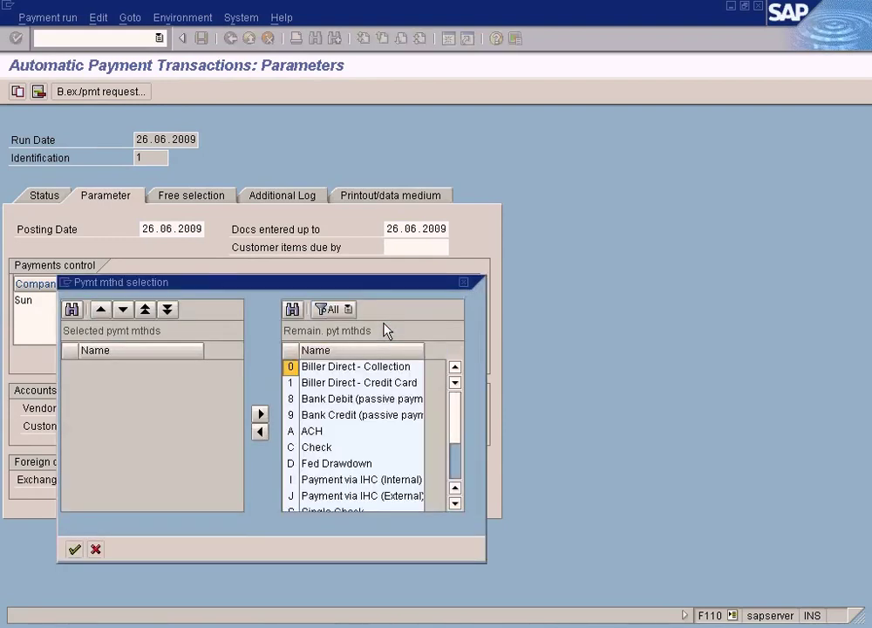
click(452, 477)
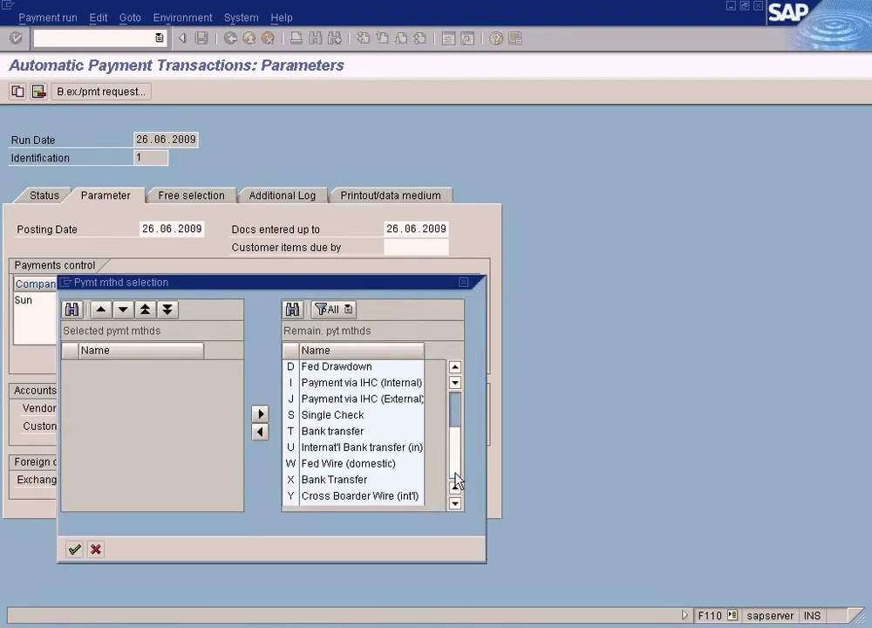
click(353, 484)
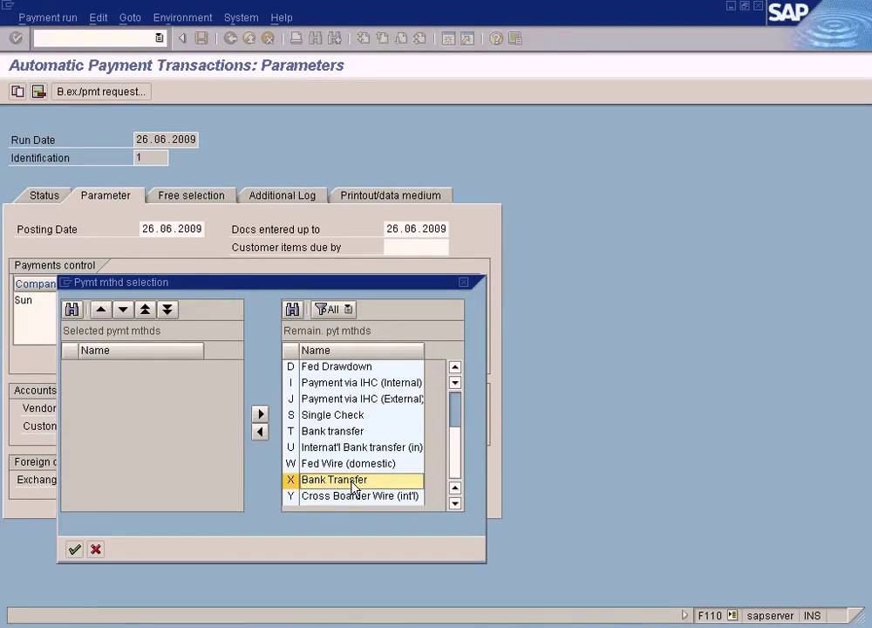
click(75, 550)
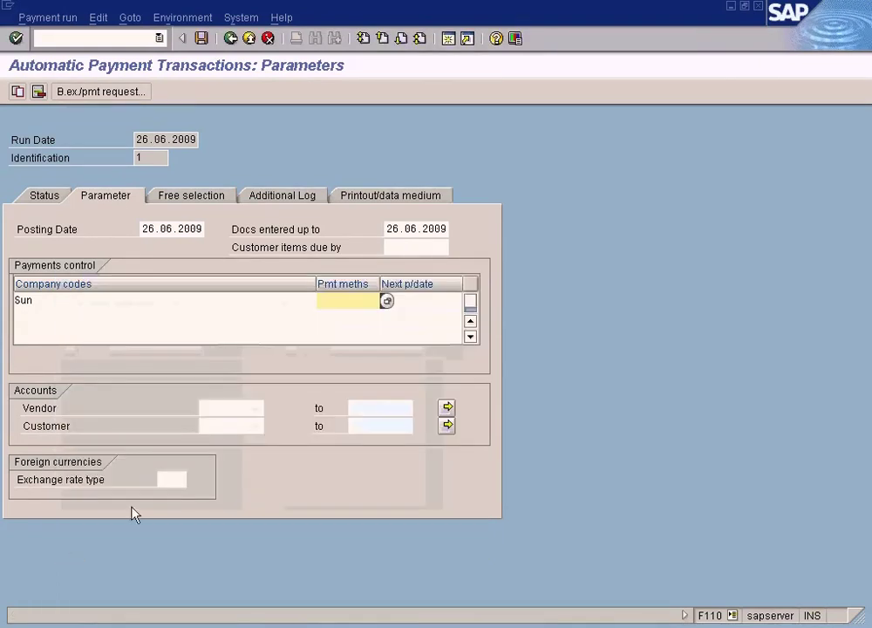
Step: Add Bank Transfer (X) to the selected payment methods and enter it for company code Sun
click(388, 302)
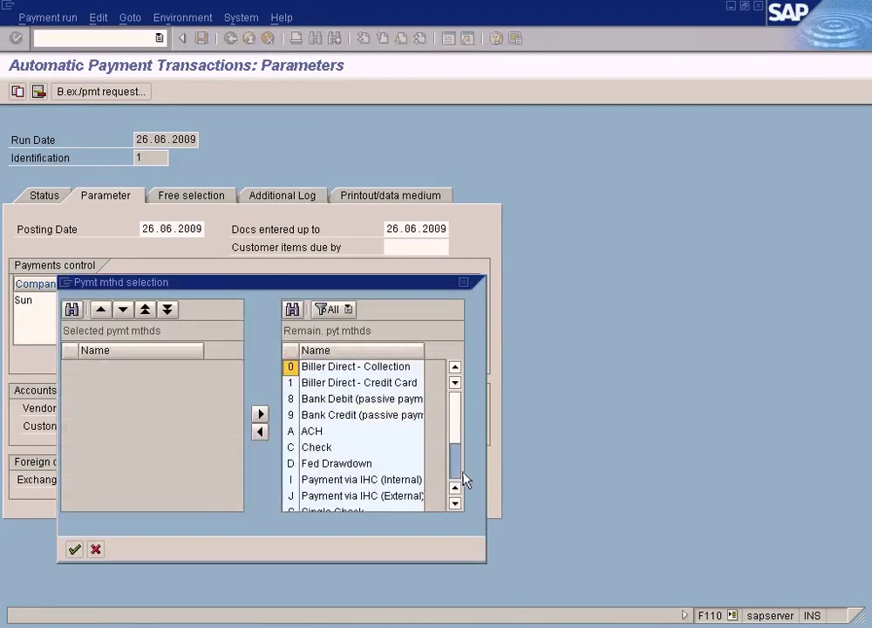
scroll(463, 480, down, 2)
click(292, 481)
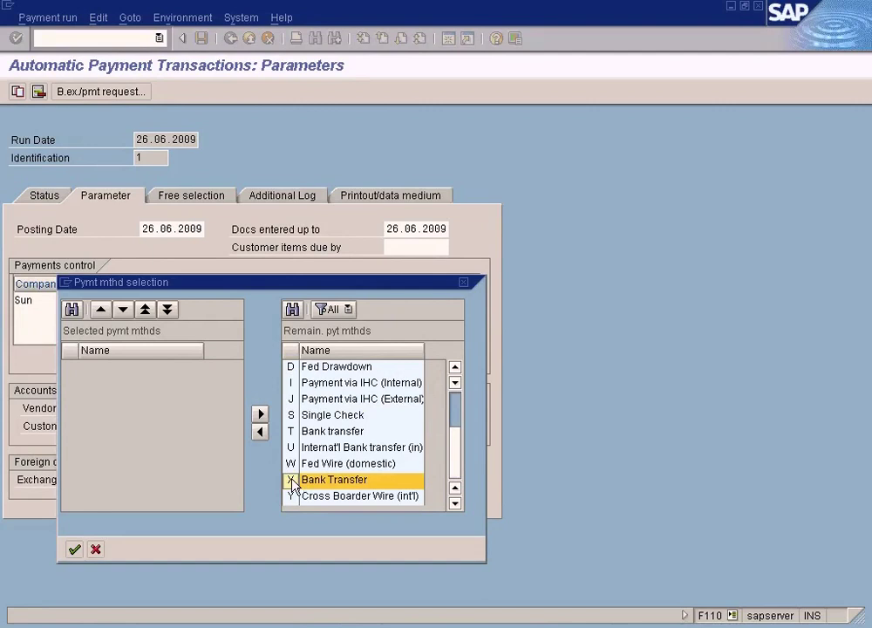
click(260, 432)
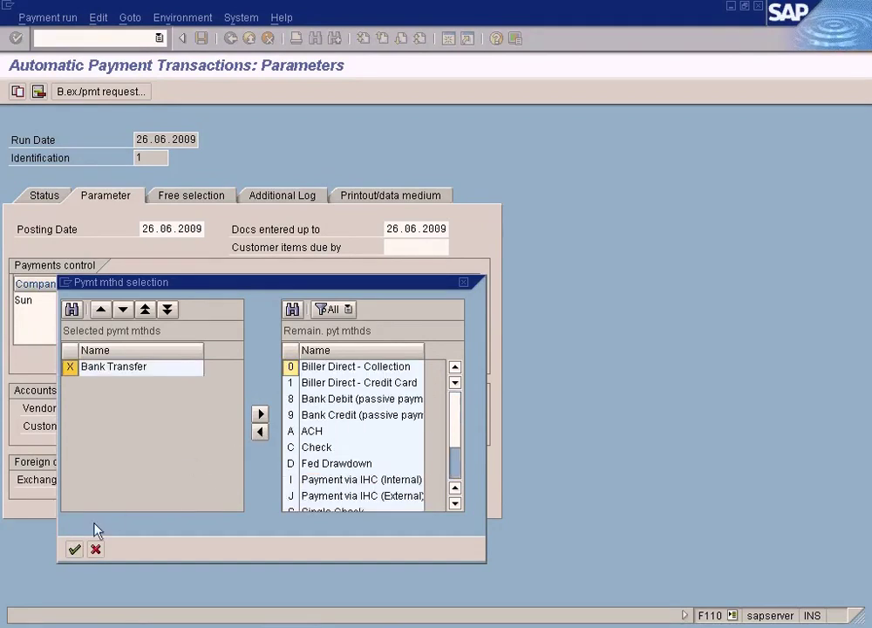
click(74, 549)
click(381, 300)
click(346, 301)
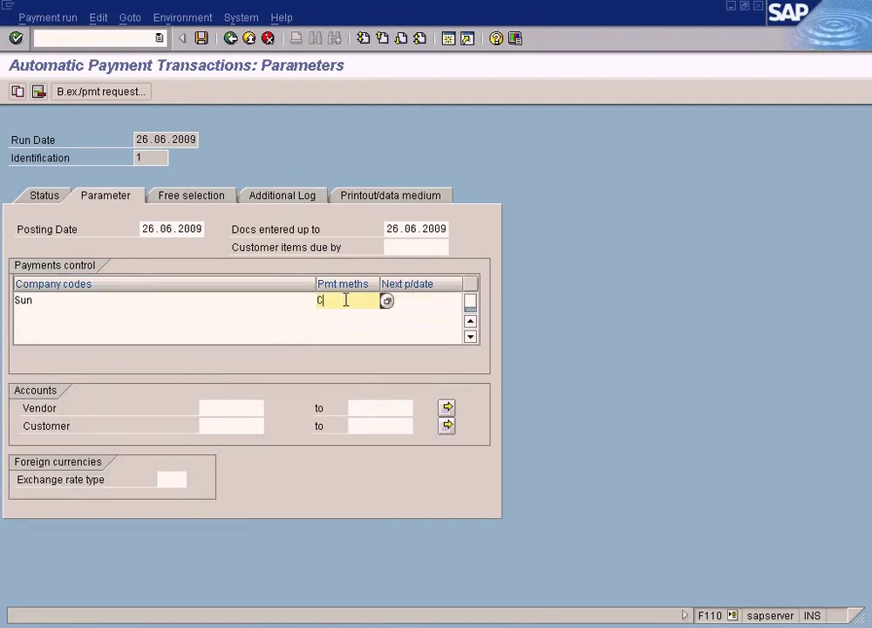
key(Tab)
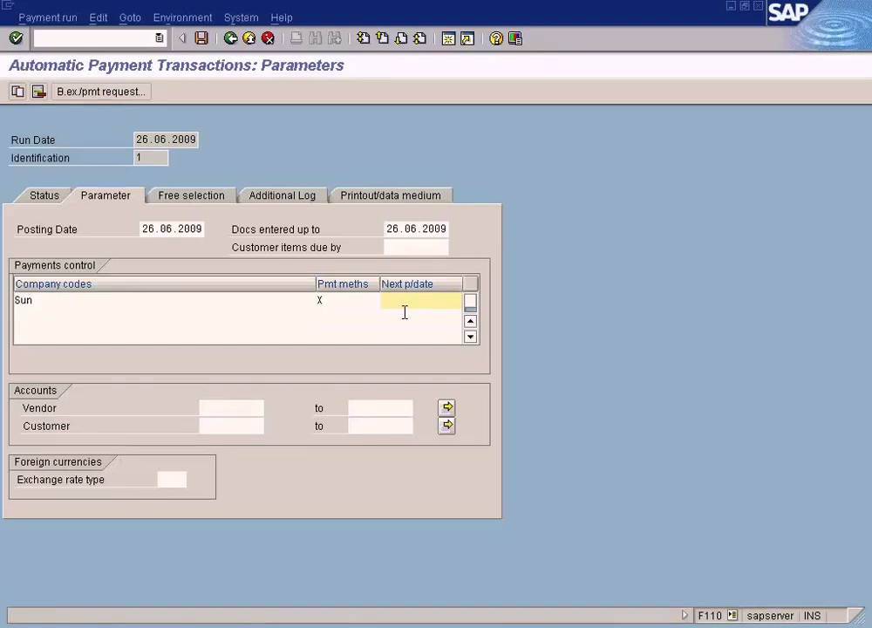
Step: Set the next payment date for company code Sun to 10.09.2009
text(10)
text(.06)
key(BackSpace)
text(3)
text(.2009)
key(Left)
key(Left)
key(Left)
key(Left)
key(Left)
key(BackSpace)
text(9)
Step: Compare the next payment date of company code Sun with the Docs entered up to and Customer items due by fields
drag(451, 298, 330, 297)
click(395, 229)
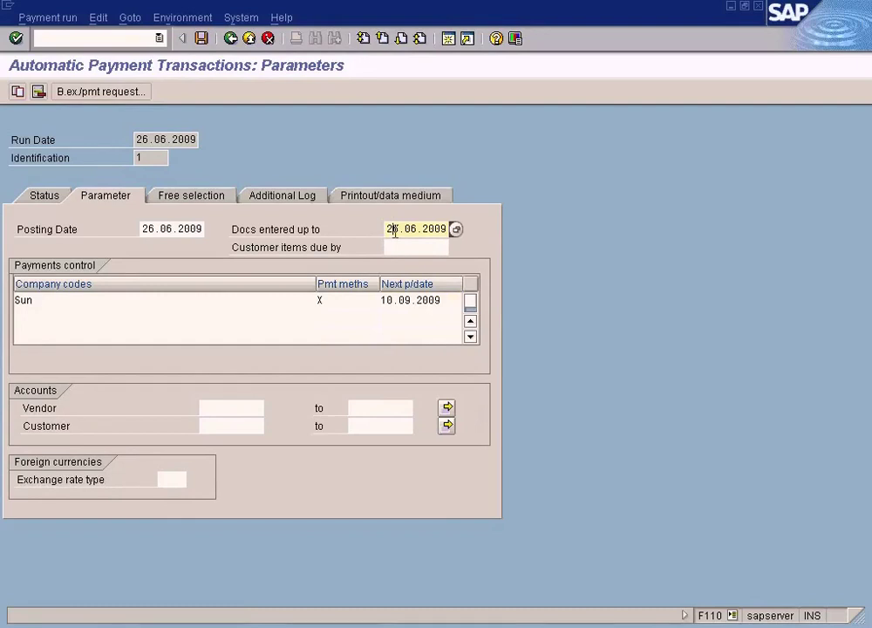
click(411, 300)
click(411, 230)
click(417, 300)
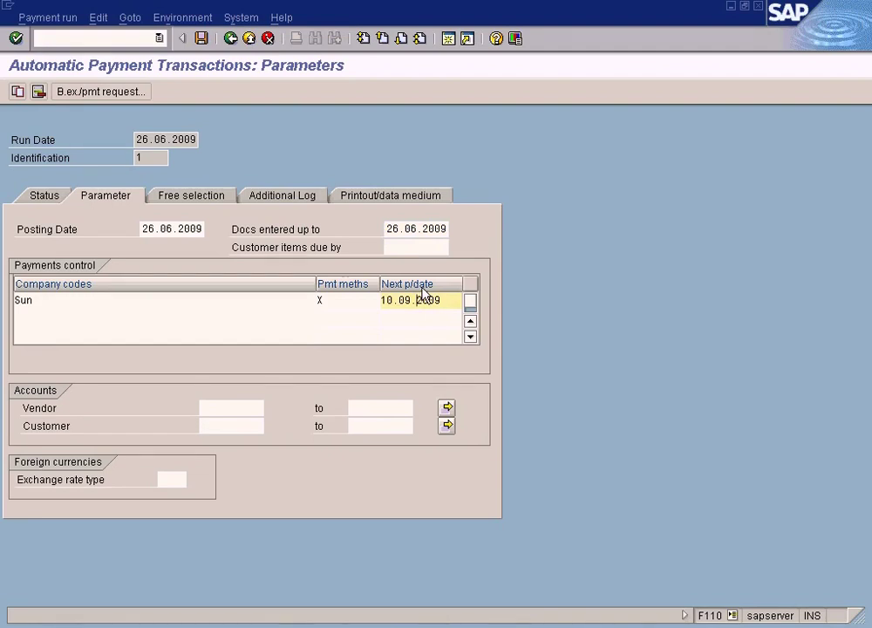
drag(445, 299, 344, 298)
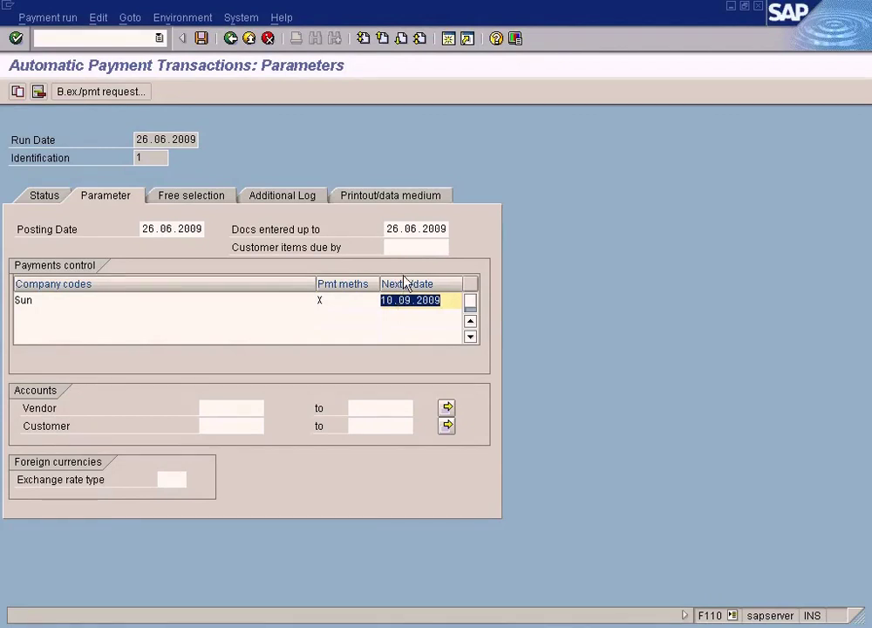
click(390, 302)
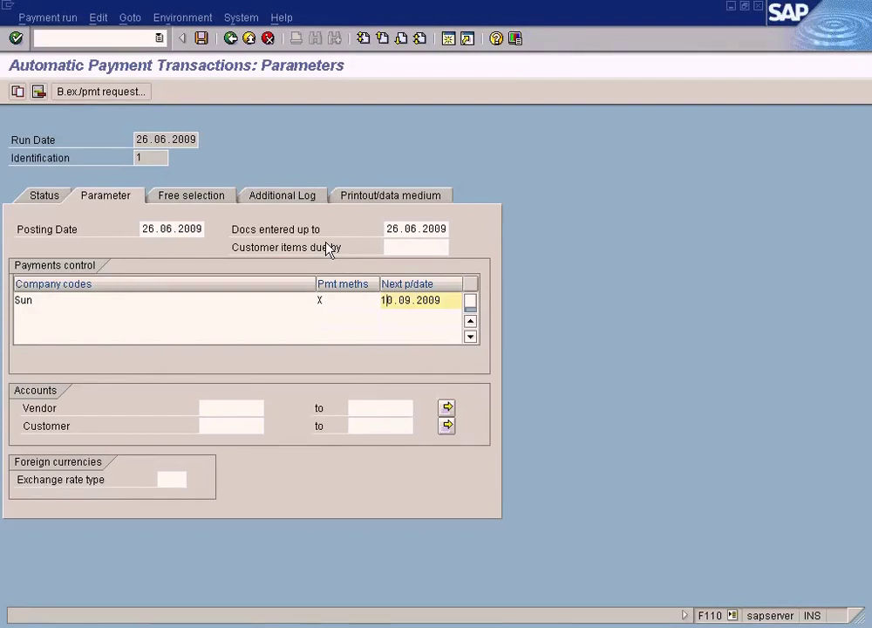
click(392, 245)
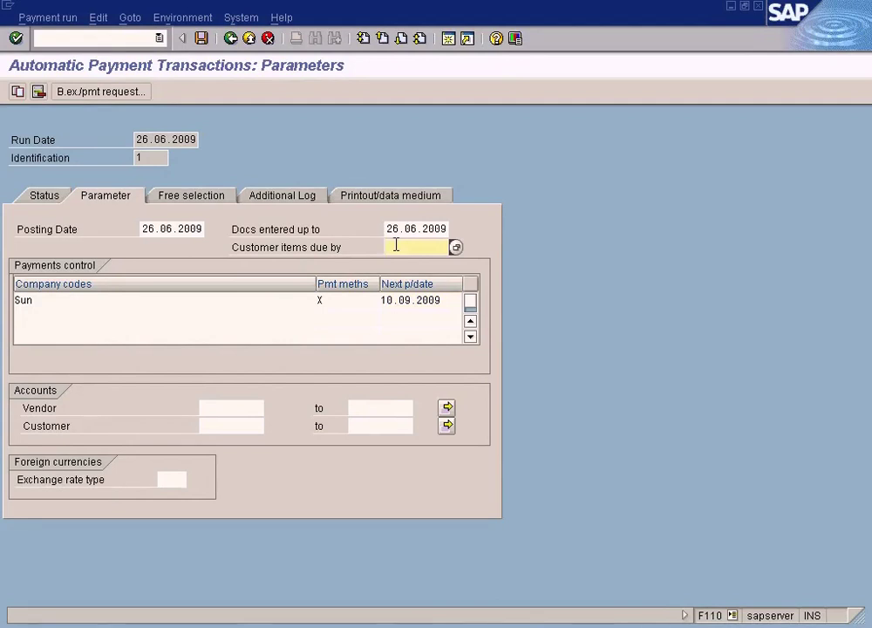
click(418, 300)
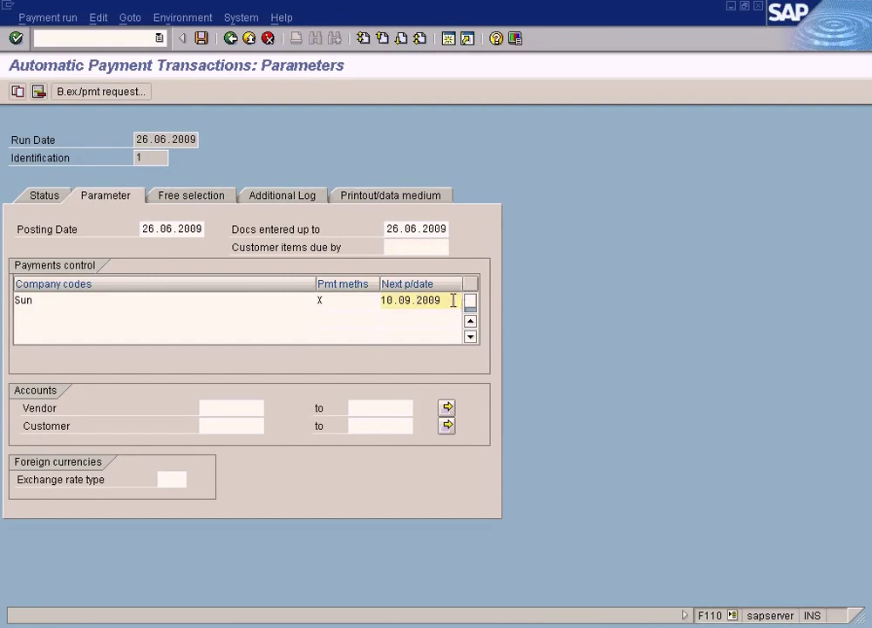
Step: Copy the Docs entered up to date into the next payment date for company code Sun and change it to 26.07.2009
drag(388, 229, 479, 229)
key(ctrl+c)
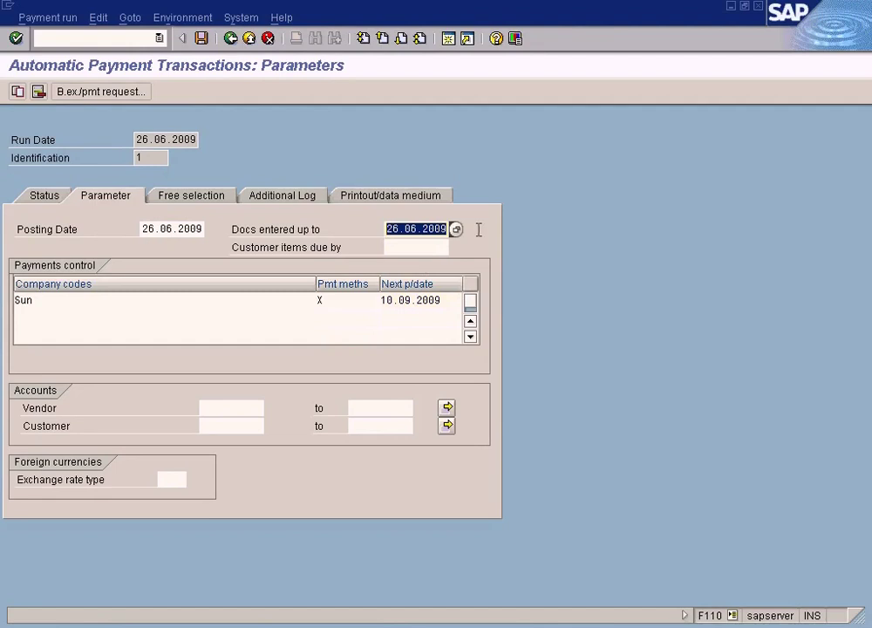
drag(454, 298, 349, 296)
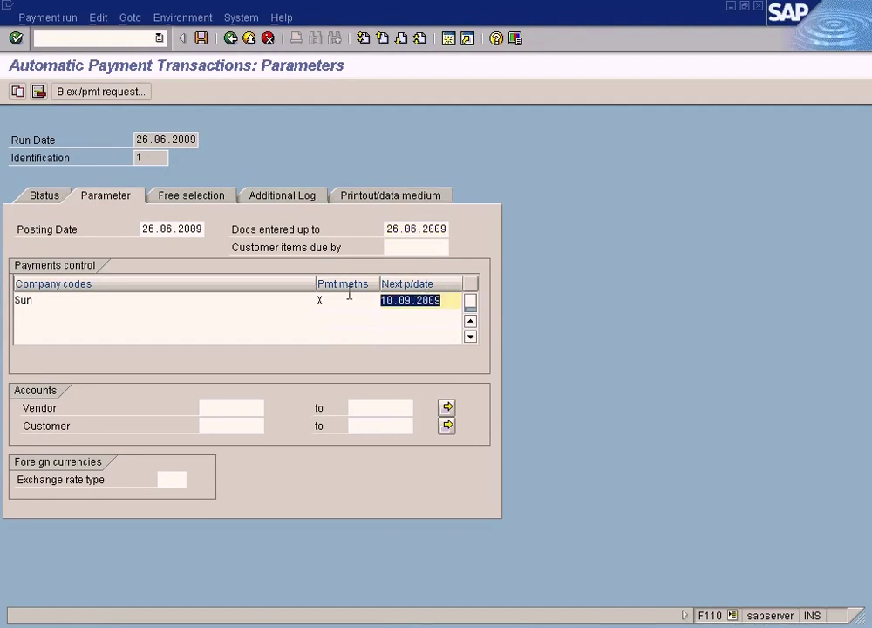
key(ctrl+v)
key(Left)
key(Left)
key(Left)
key(Left)
key(Left)
key(BackSpace)
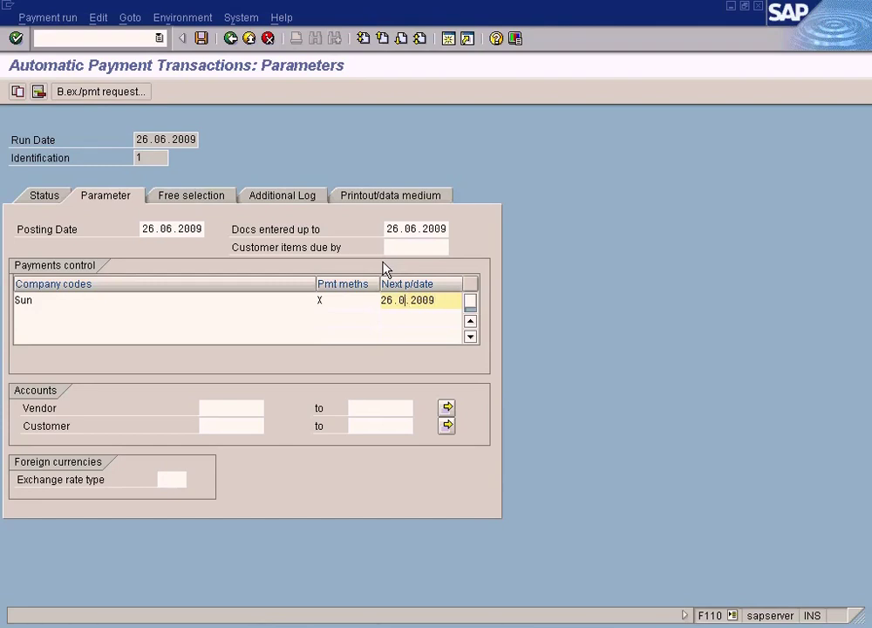
text(7)
click(424, 248)
click(424, 228)
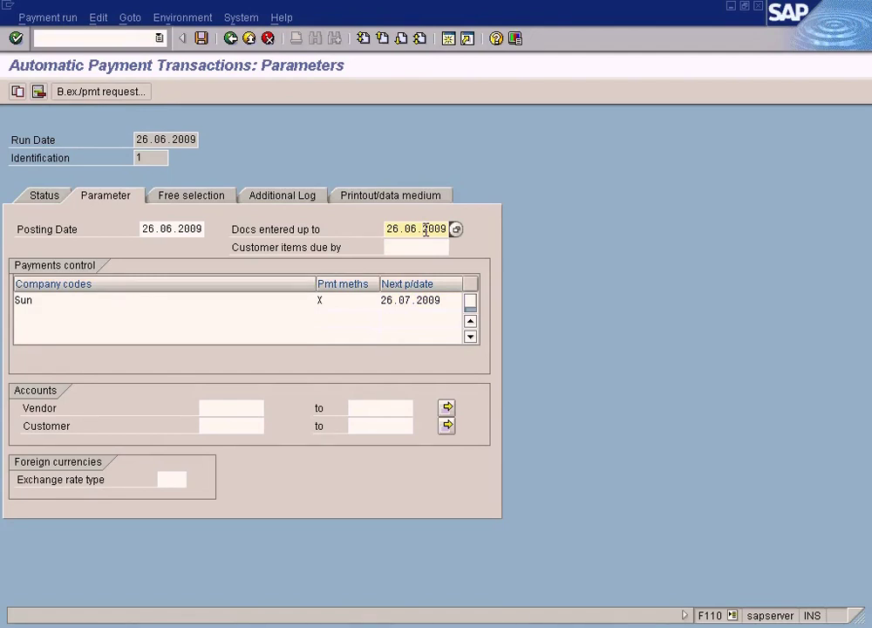
click(409, 230)
drag(450, 300, 363, 301)
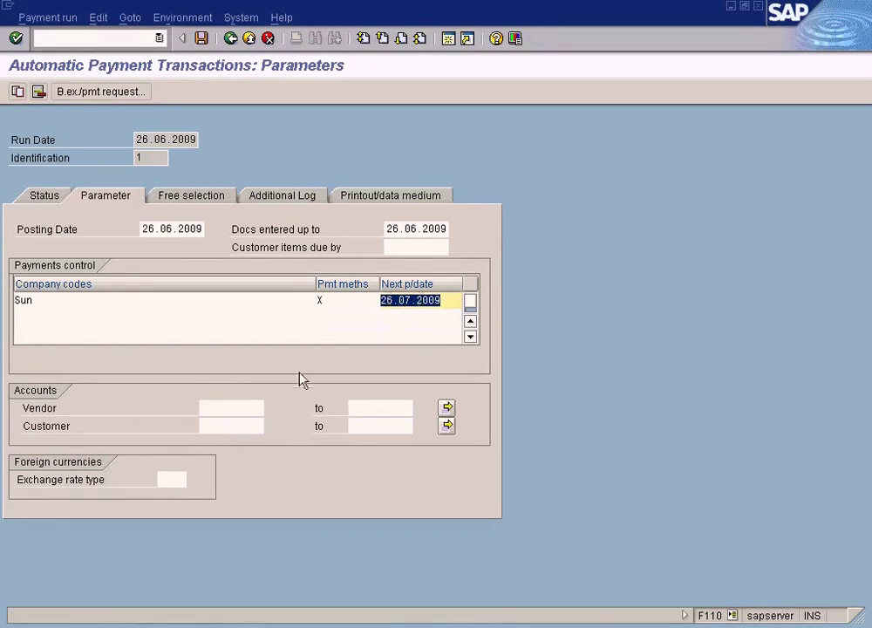
Step: Search the vendors of company code SUN, enter a vendor account number as the start of the vendor range, and copy it
click(244, 410)
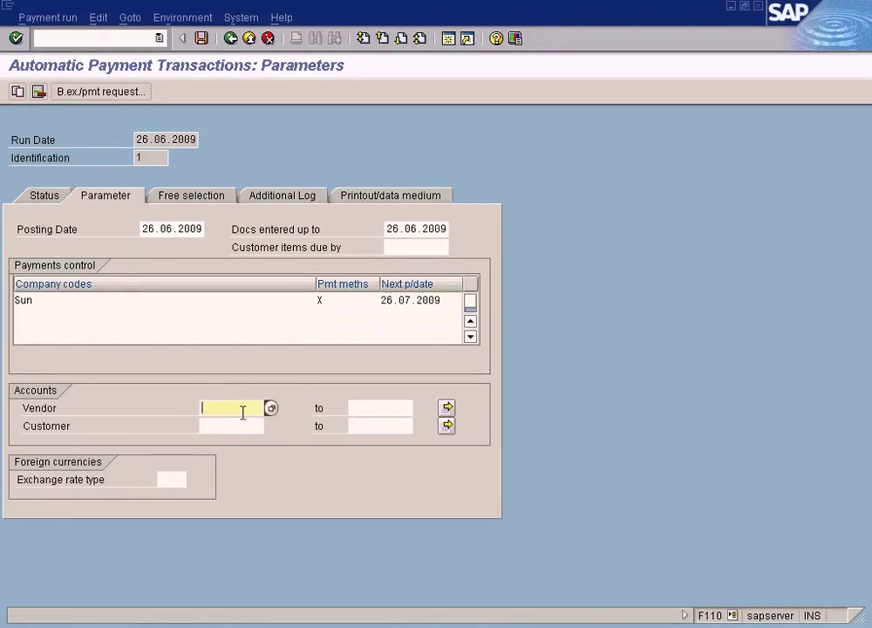
click(292, 380)
key(F4)
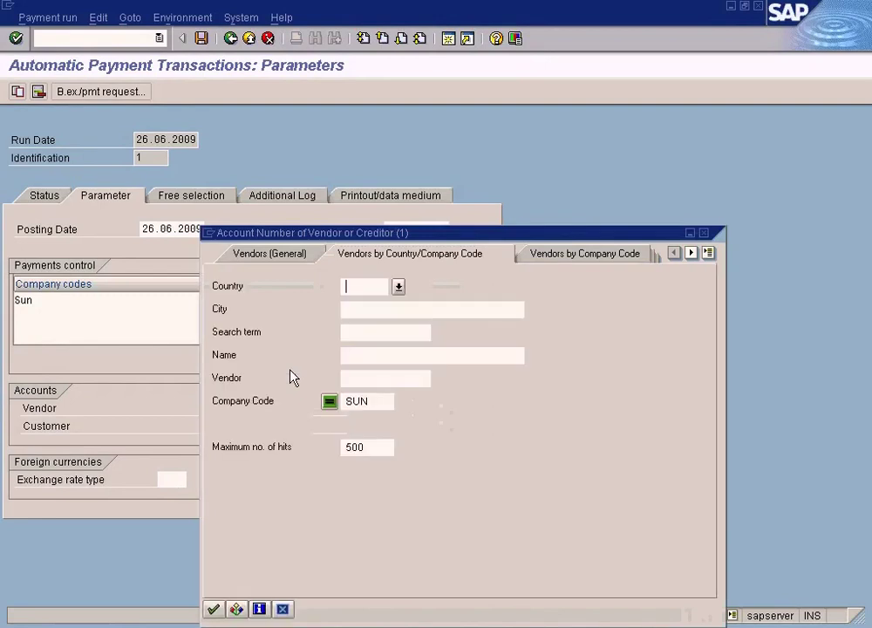
click(214, 609)
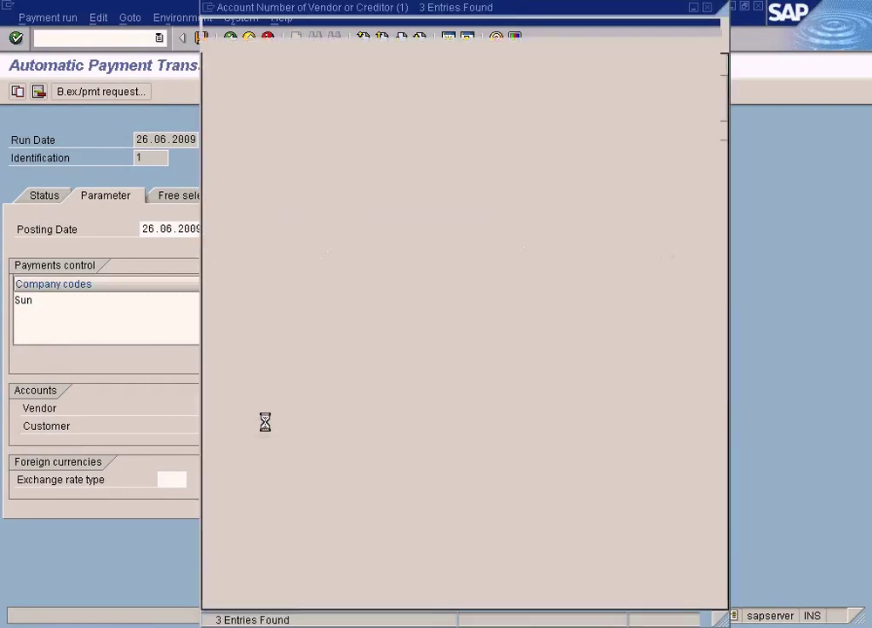
double_click(289, 167)
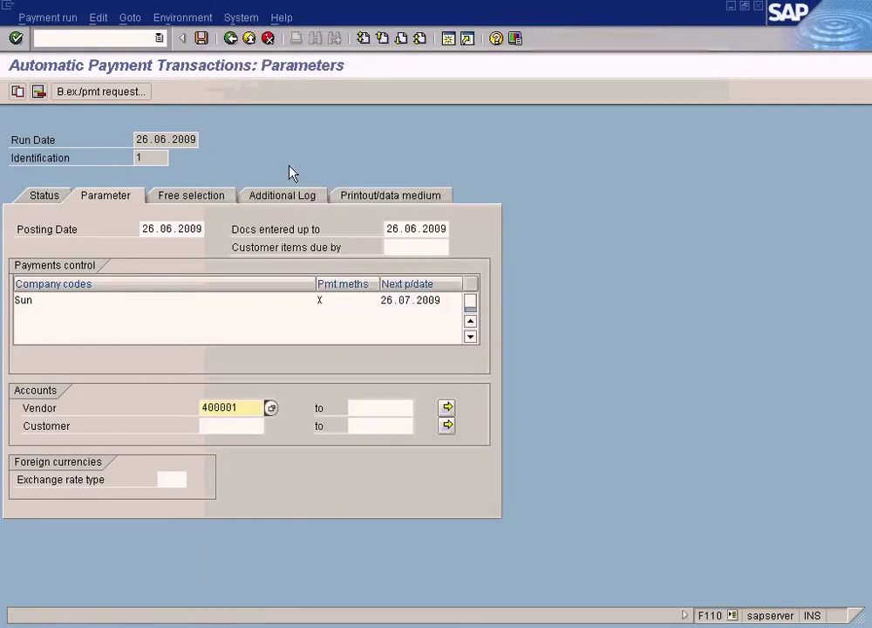
drag(247, 408, 168, 399)
key(ctrl+c)
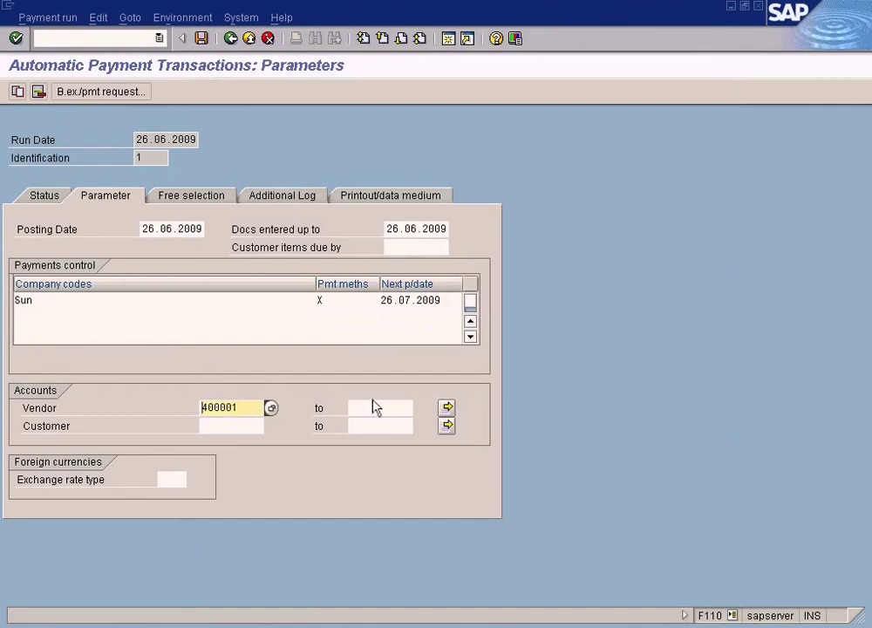
click(378, 407)
key(ctrl+v)
key(BackSpace)
text(3)
key(BackSpace)
key(BackSpace)
key(BackSpace)
key(BackSpace)
key(BackSpace)
key(BackSpace)
click(202, 406)
Step: Review the free selection and additional log settings alongside the vendor account entered in the payment run parameters
click(210, 195)
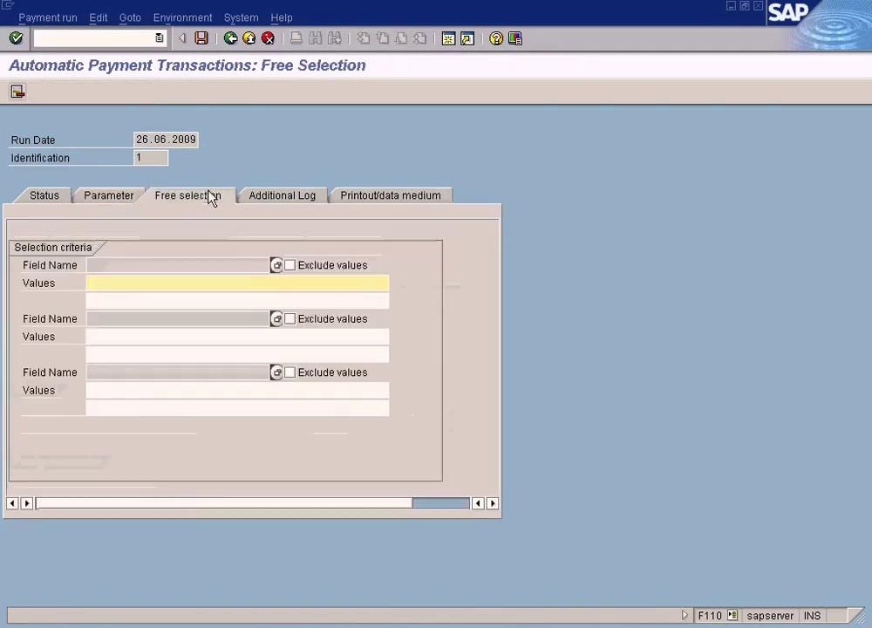
click(276, 198)
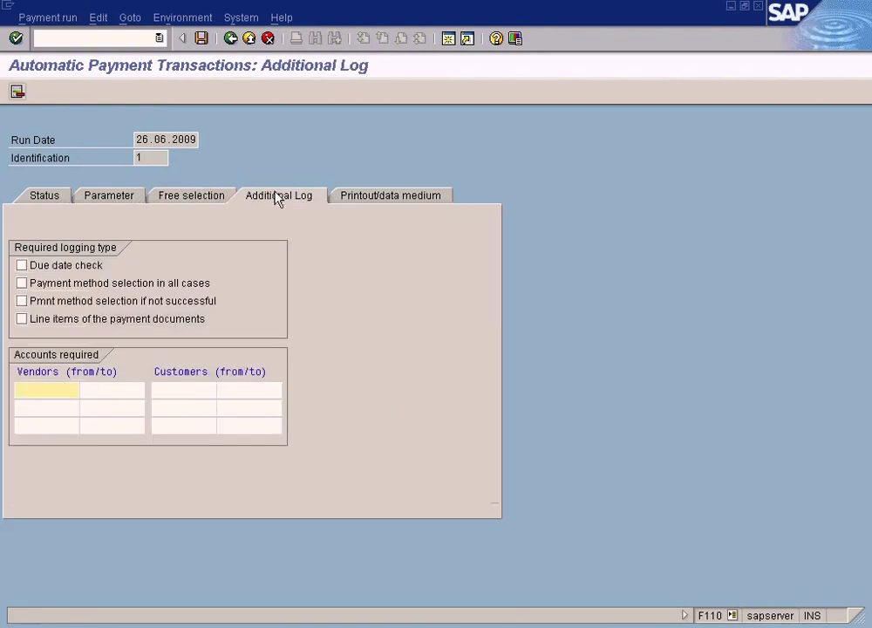
click(190, 200)
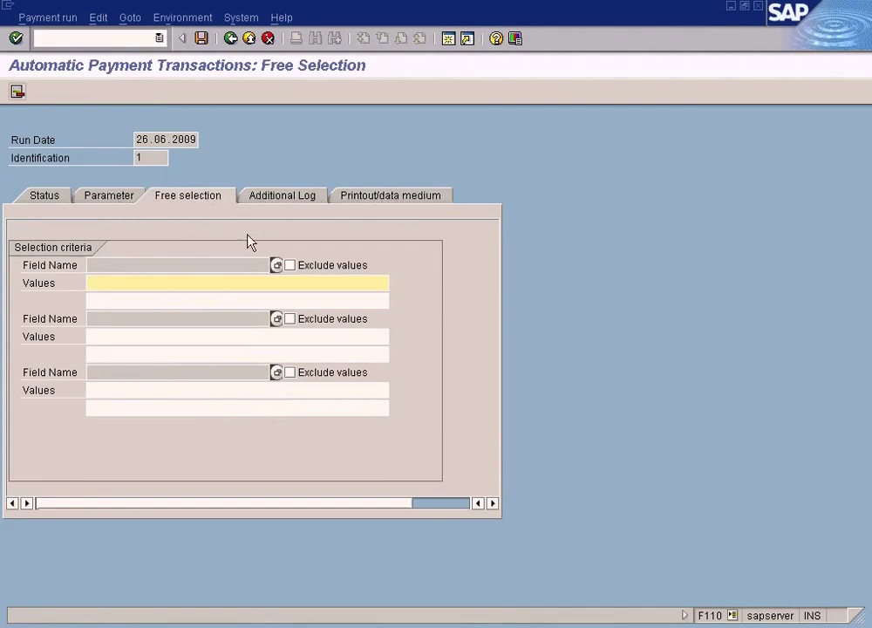
click(118, 196)
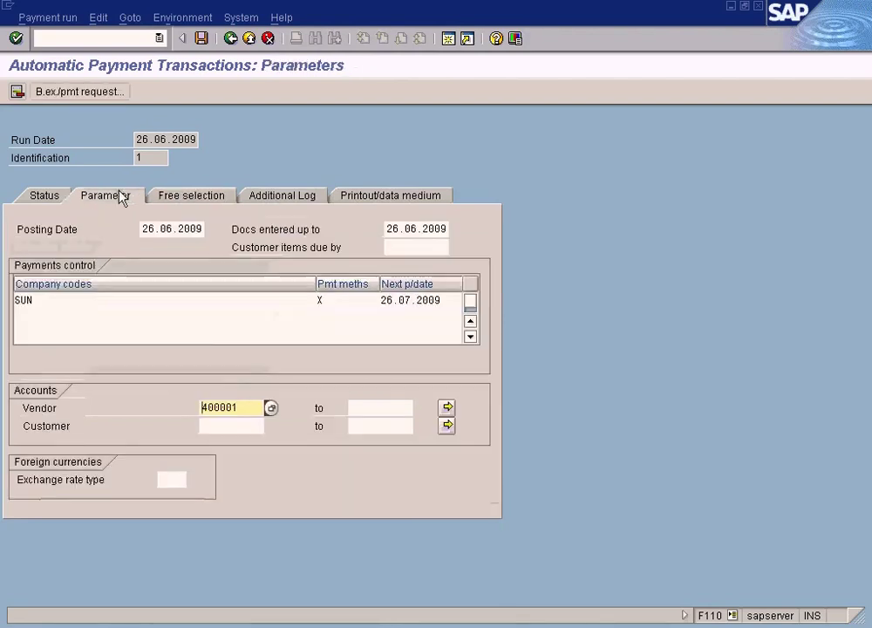
double_click(243, 403)
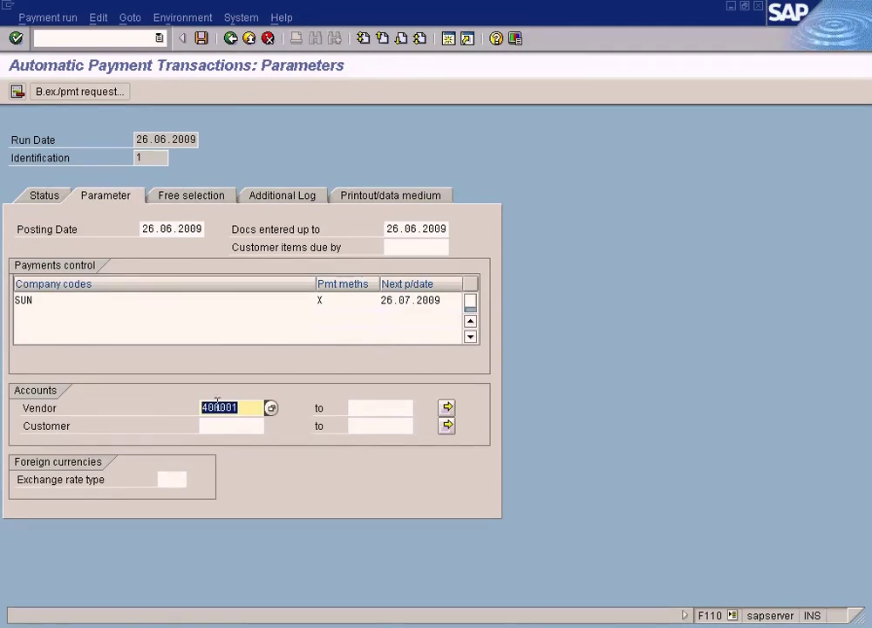
click(211, 199)
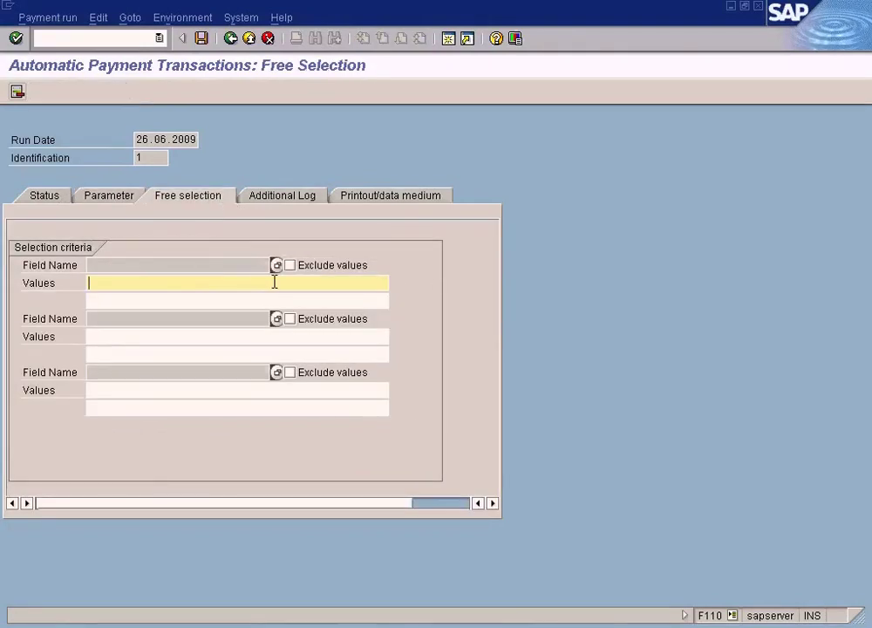
click(128, 197)
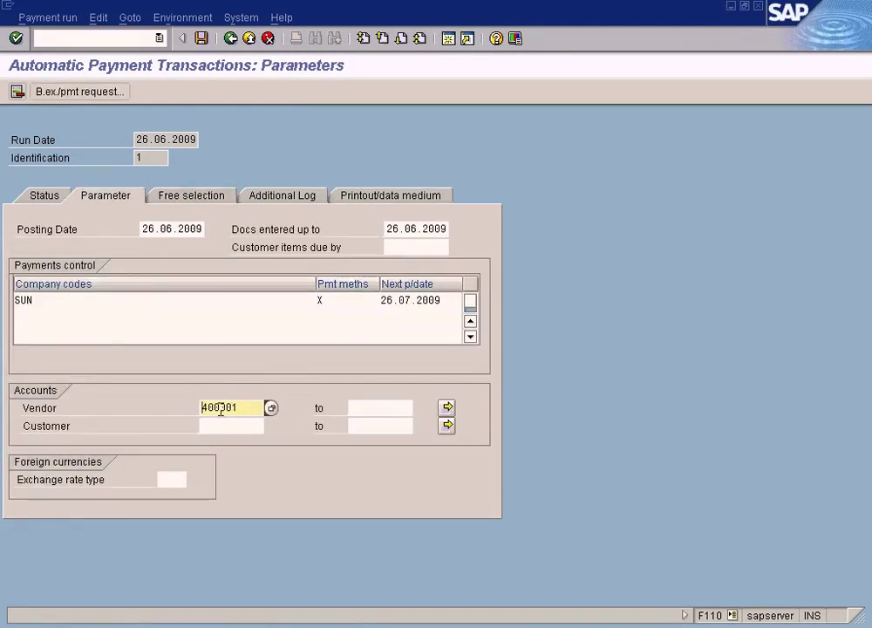
Step: Choose the document field Document Number as the first free selection criterion
click(203, 197)
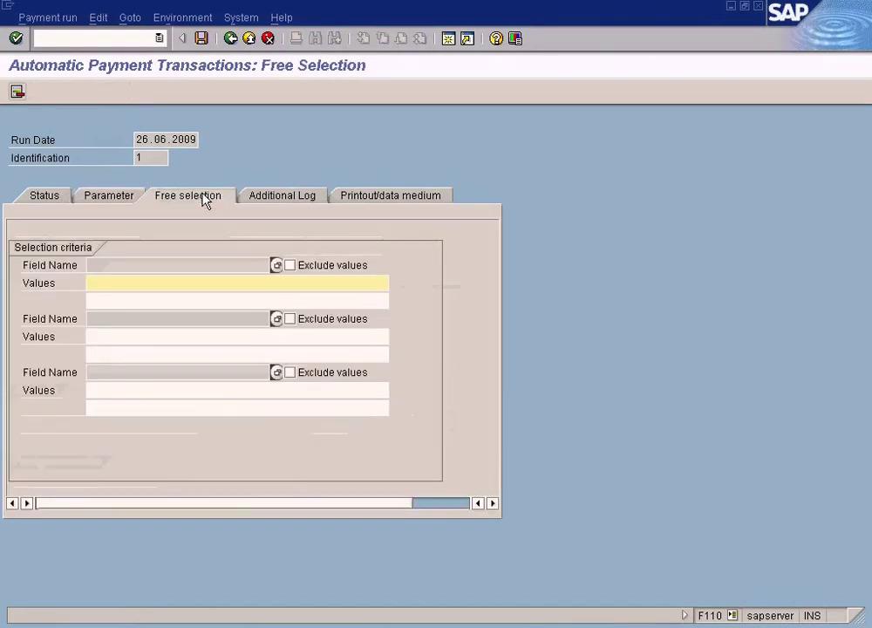
click(276, 266)
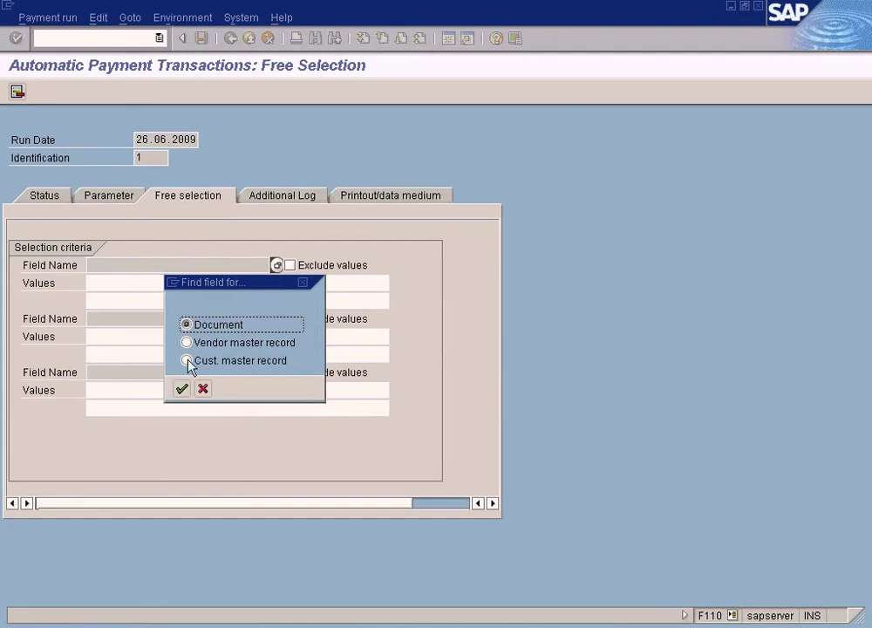
key(Return)
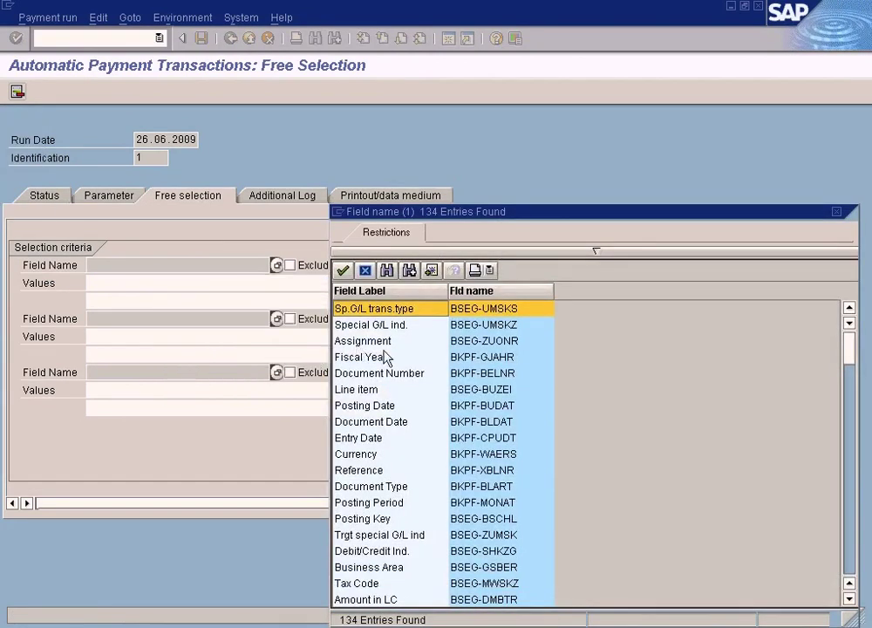
double_click(396, 374)
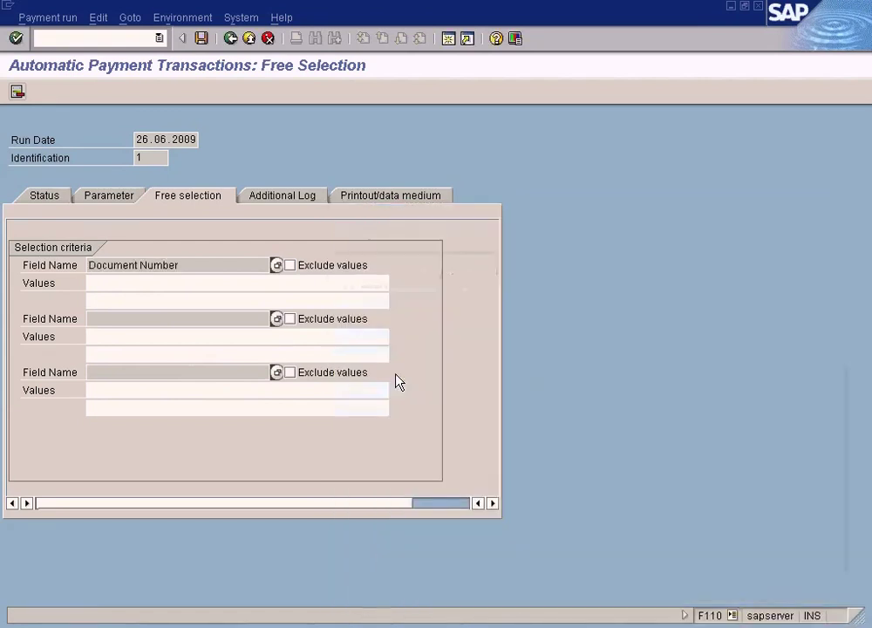
Step: Enter 10000043 as the value of the Document Number criterion
click(214, 282)
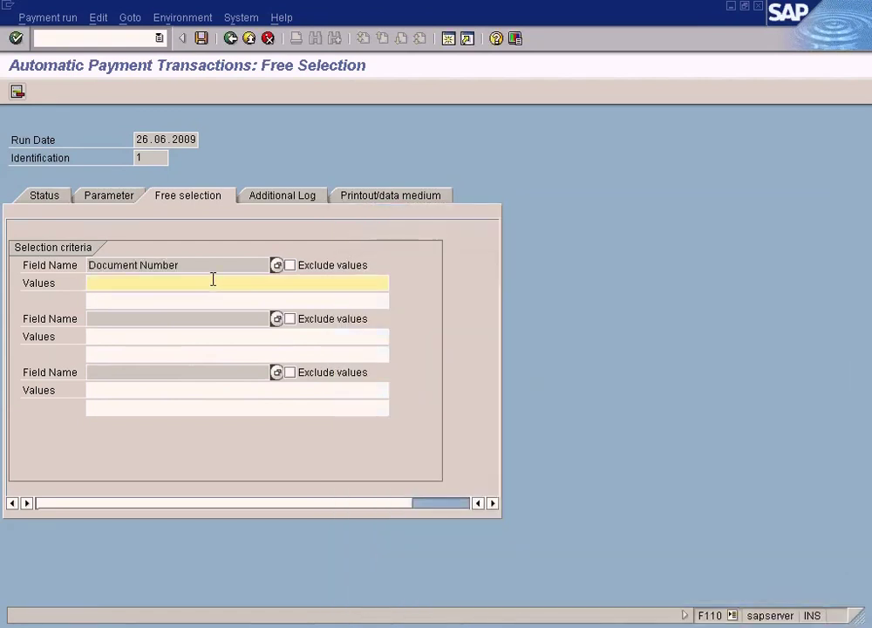
text(4000)
key(BackSpace)
key(BackSpace)
key(BackSpace)
key(BackSpace)
key(BackSpace)
text(100000)
double_click(163, 283)
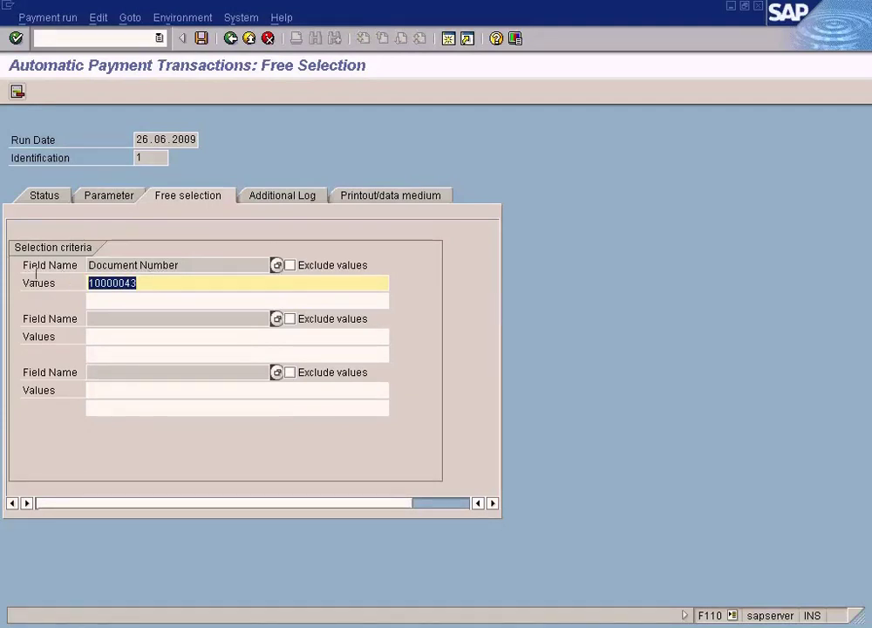
click(166, 285)
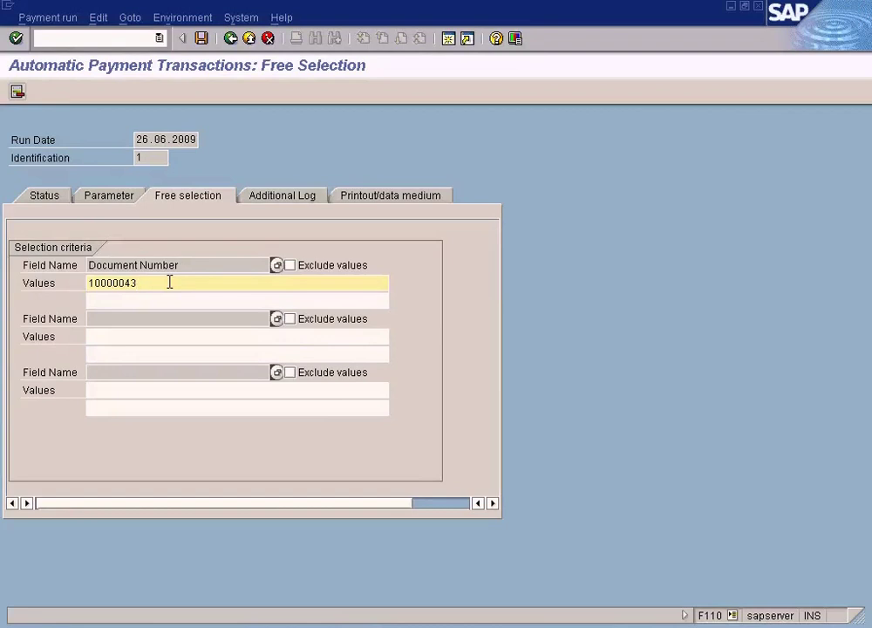
drag(161, 284, 33, 281)
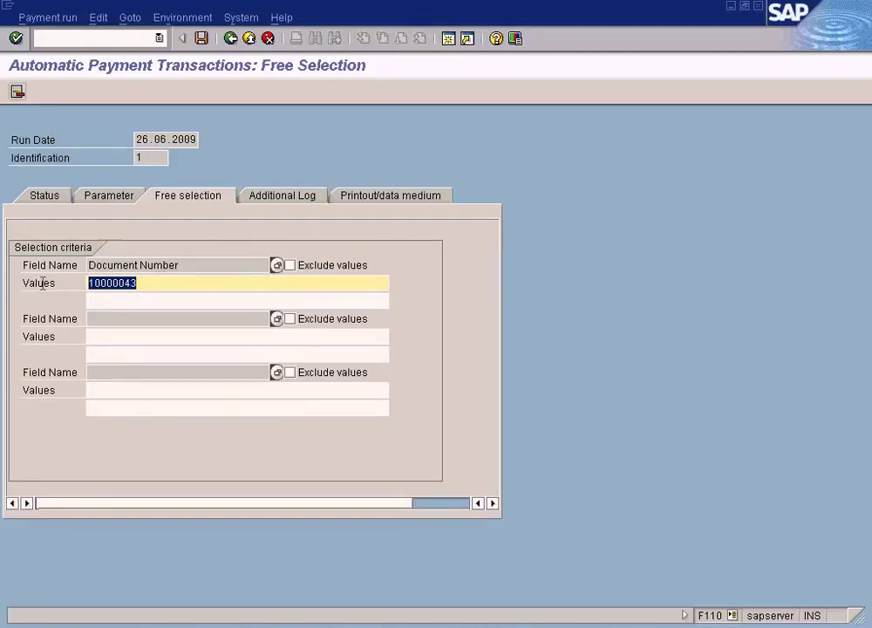
Step: Set the Document Number criterion to exclude its values from the payment run
click(292, 266)
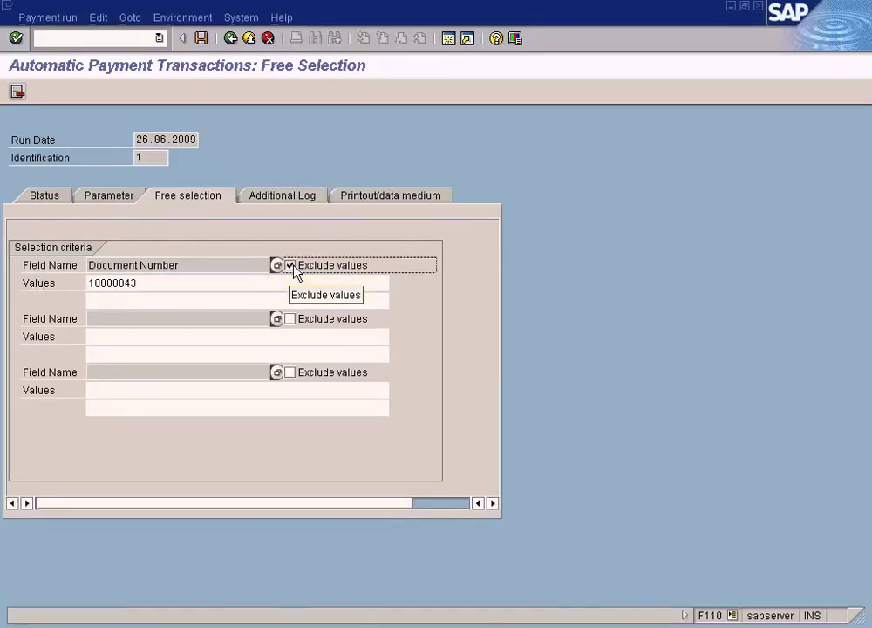
drag(156, 285, 49, 284)
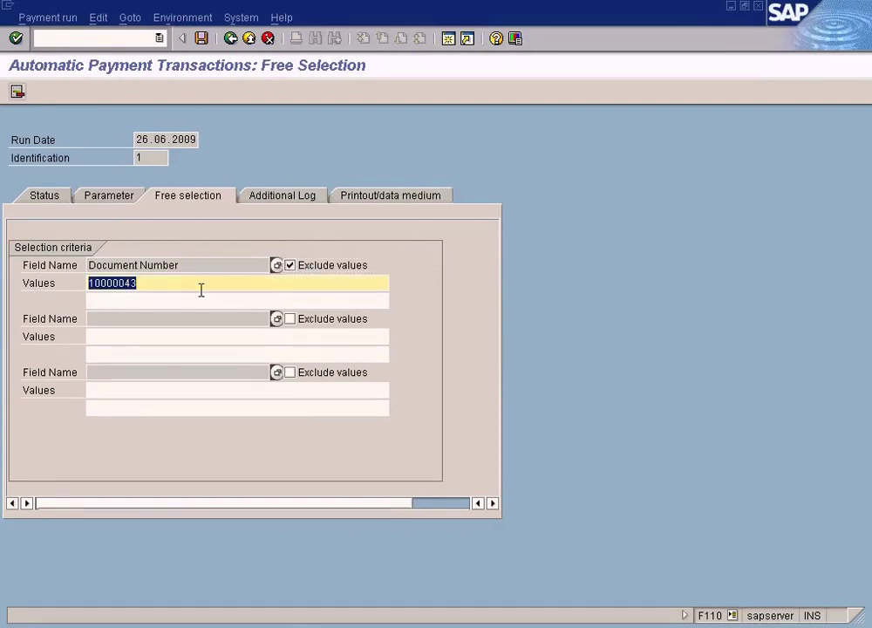
click(292, 267)
key(Tab)
click(290, 267)
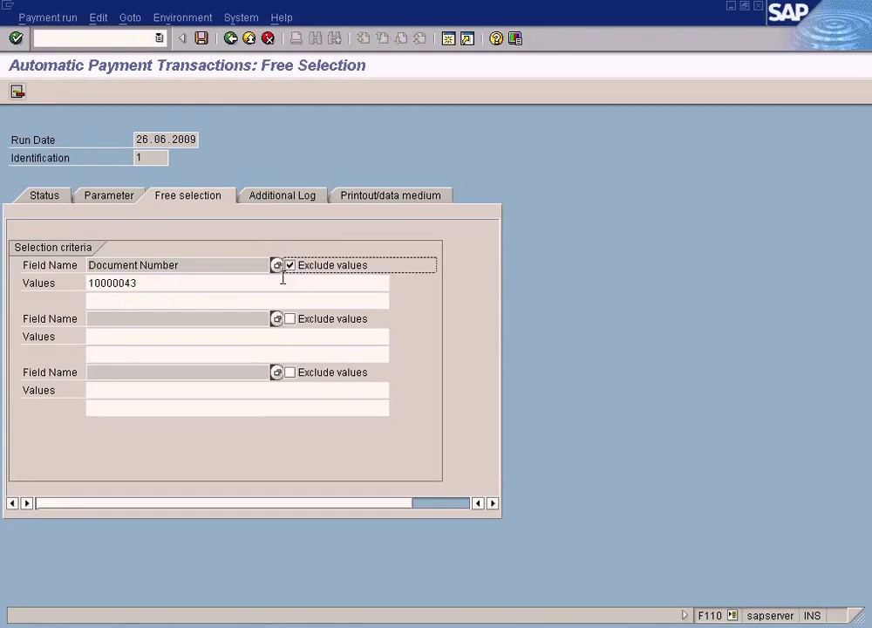
drag(163, 285, 26, 273)
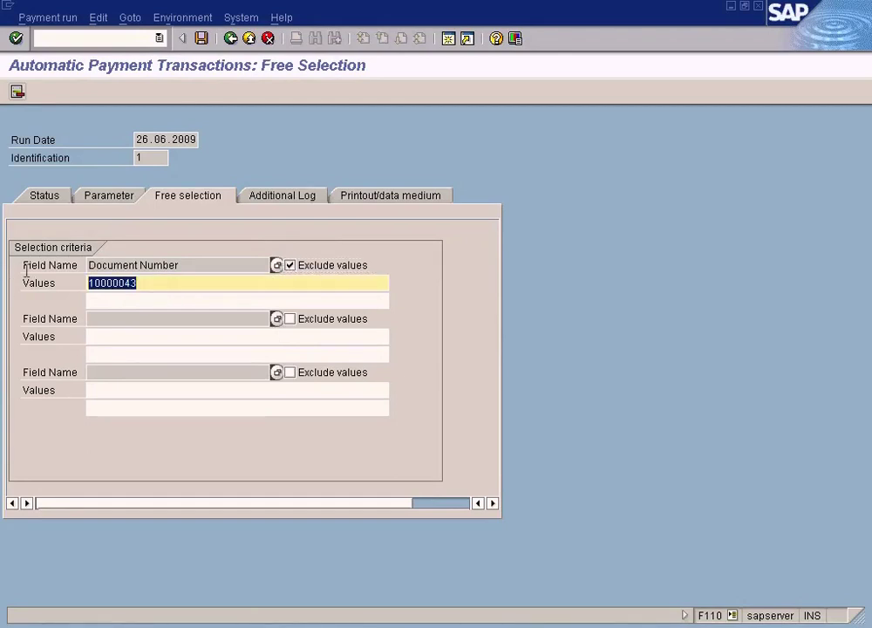
Step: Browse the document fields offered for the first selection criterion, then close the list without choosing another field
click(277, 266)
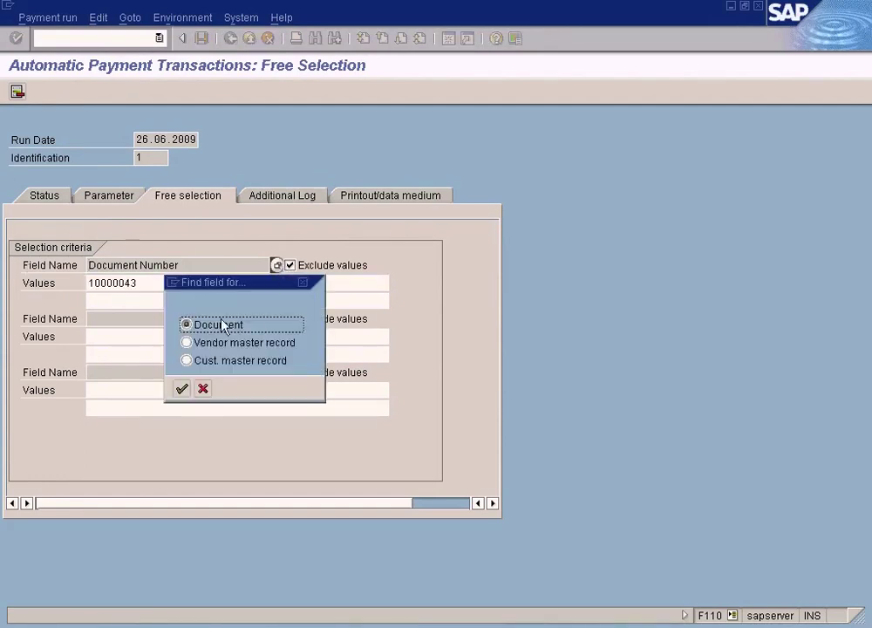
click(182, 388)
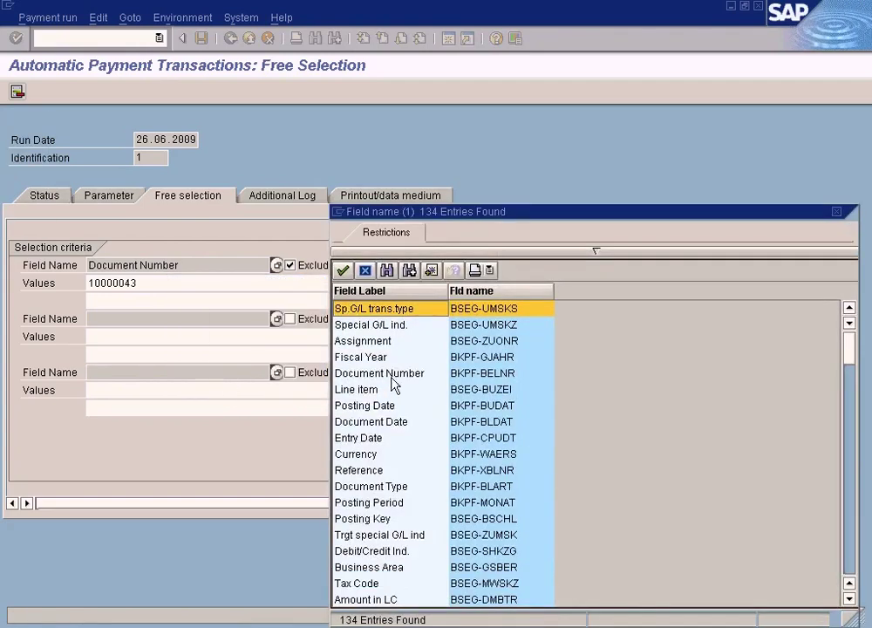
click(386, 408)
click(384, 424)
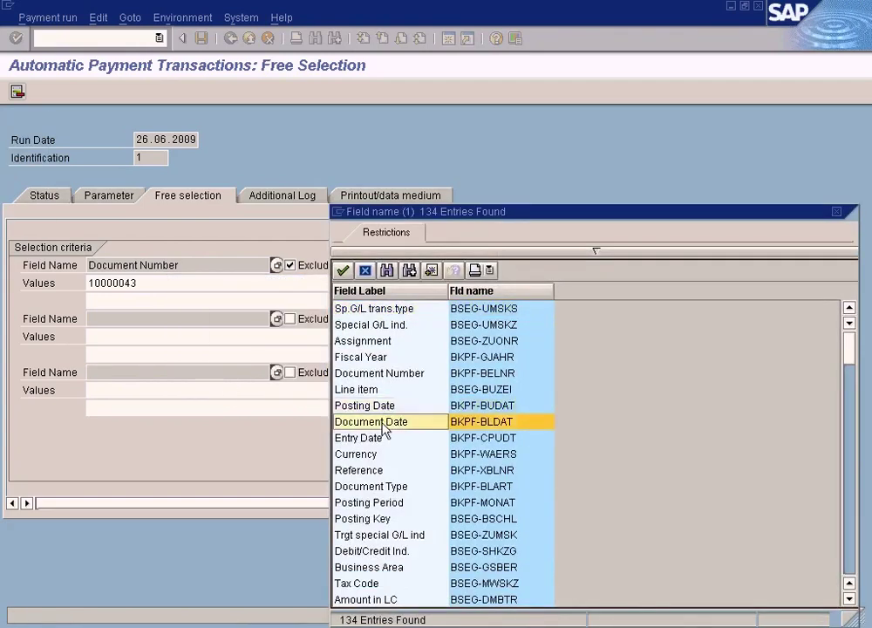
click(375, 455)
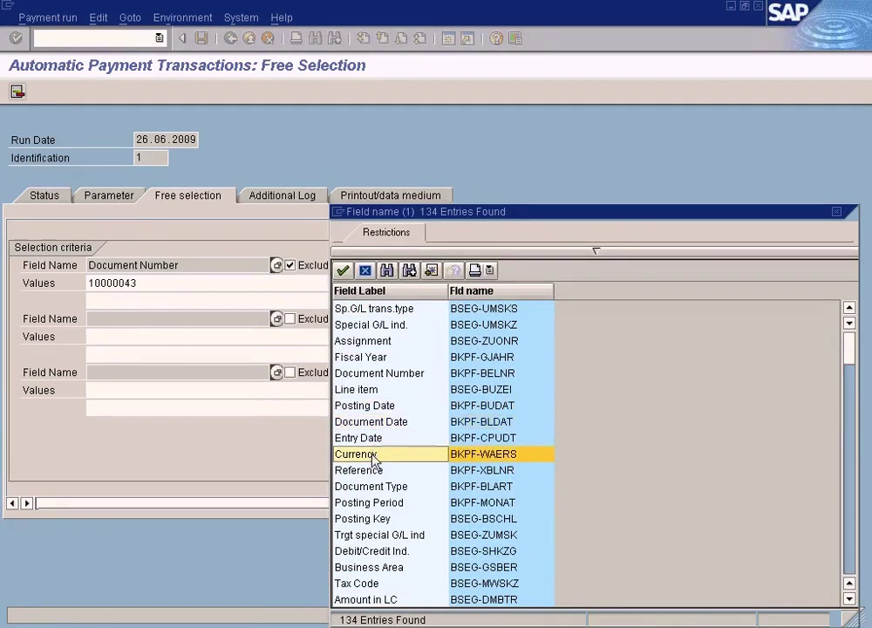
scroll(635, 484, down, 11)
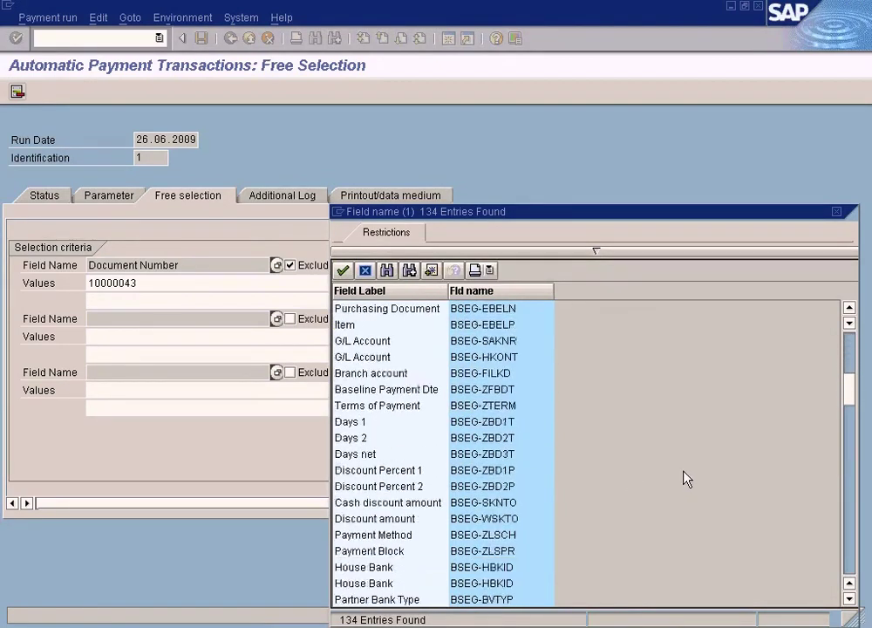
scroll(850, 359, down, 4)
scroll(852, 358, up, 3)
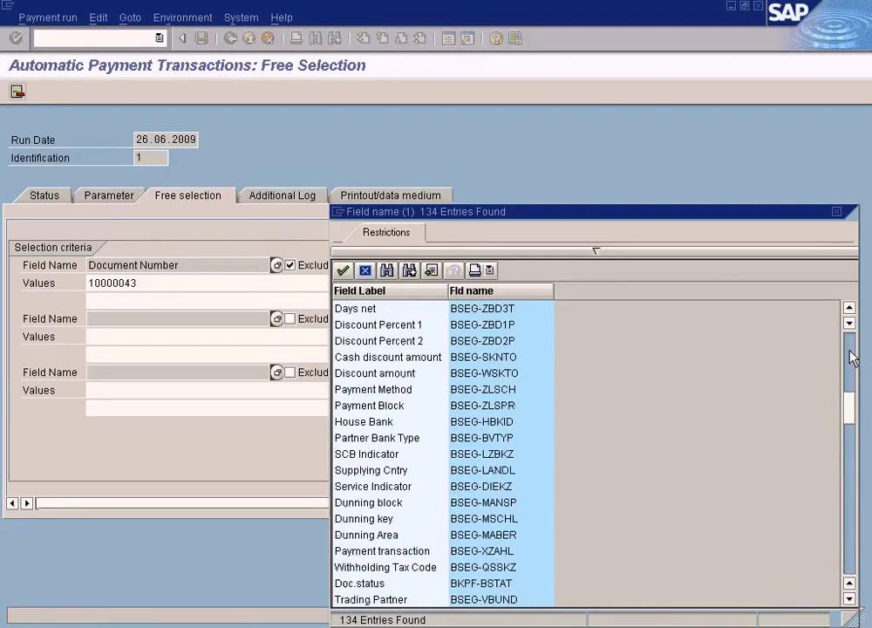
scroll(852, 358, up, 12)
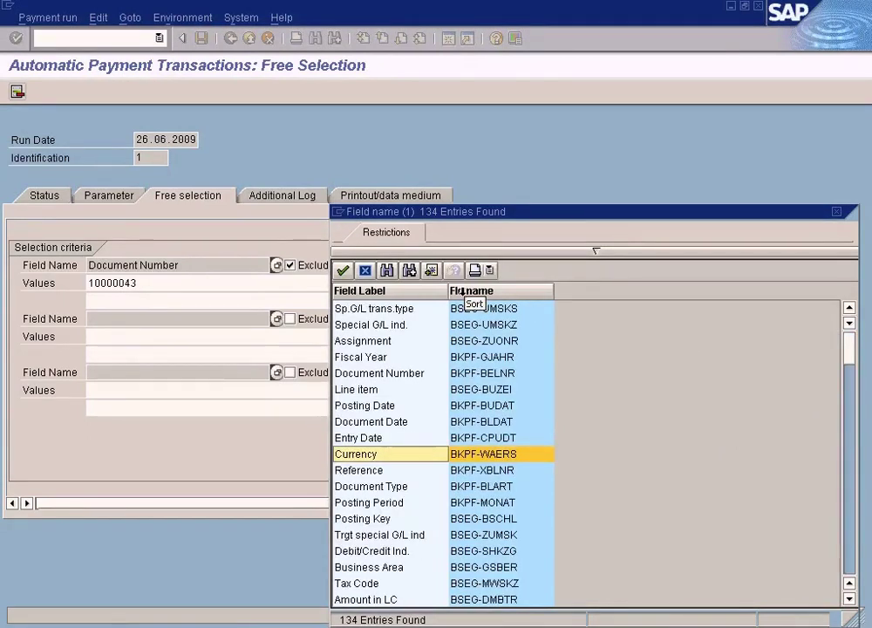
click(835, 213)
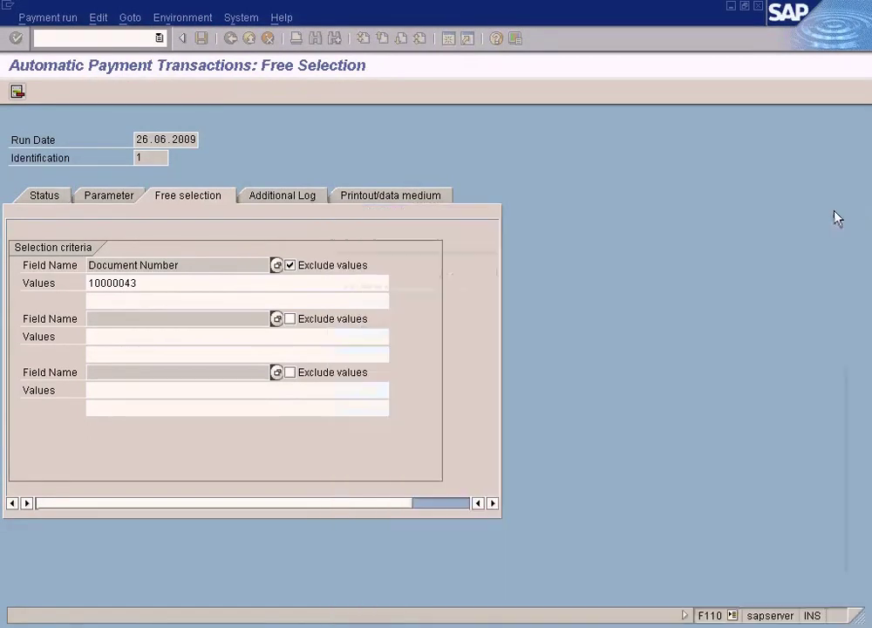
Step: Browse the vendor master record fields offered for the first selection criterion and close the list without choosing one
click(277, 265)
click(244, 342)
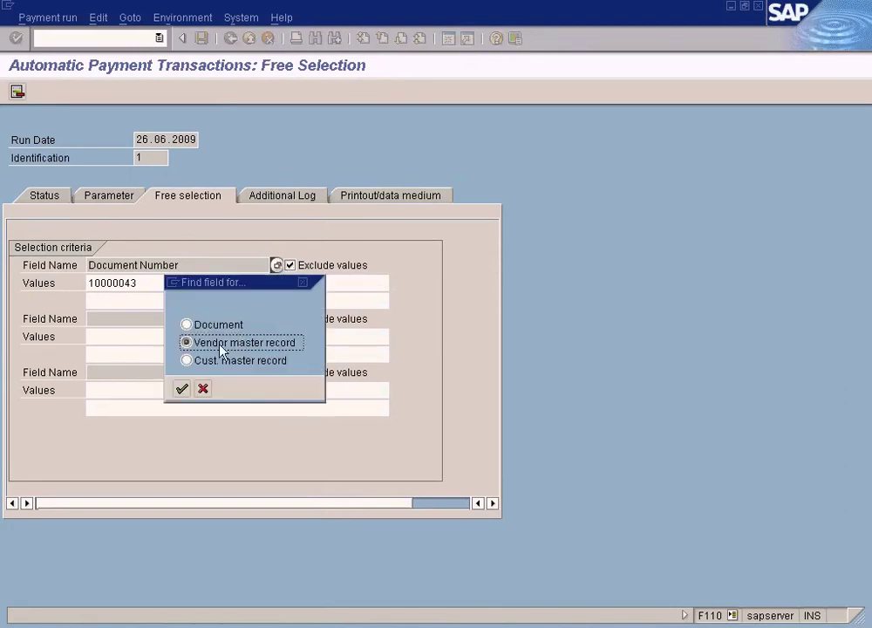
click(183, 389)
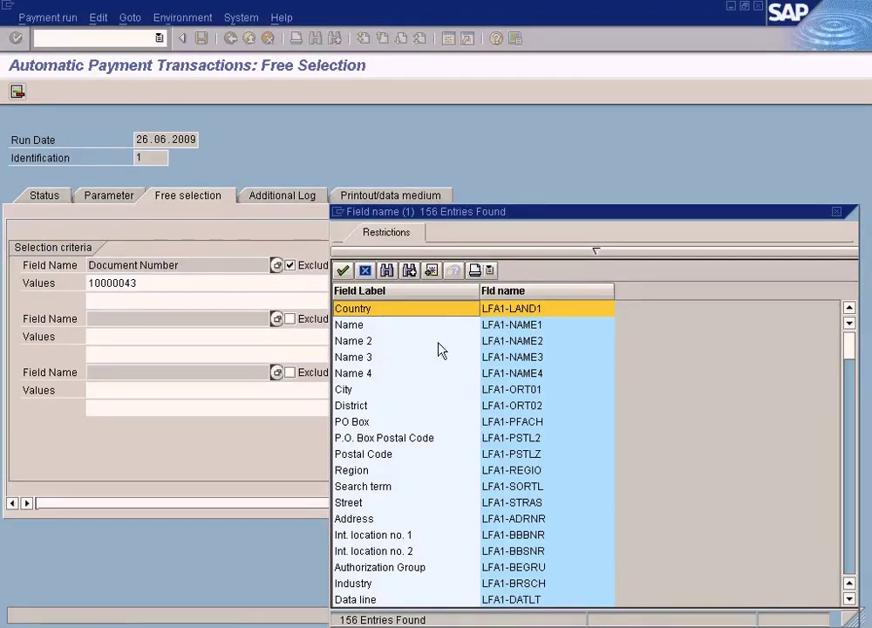
click(398, 318)
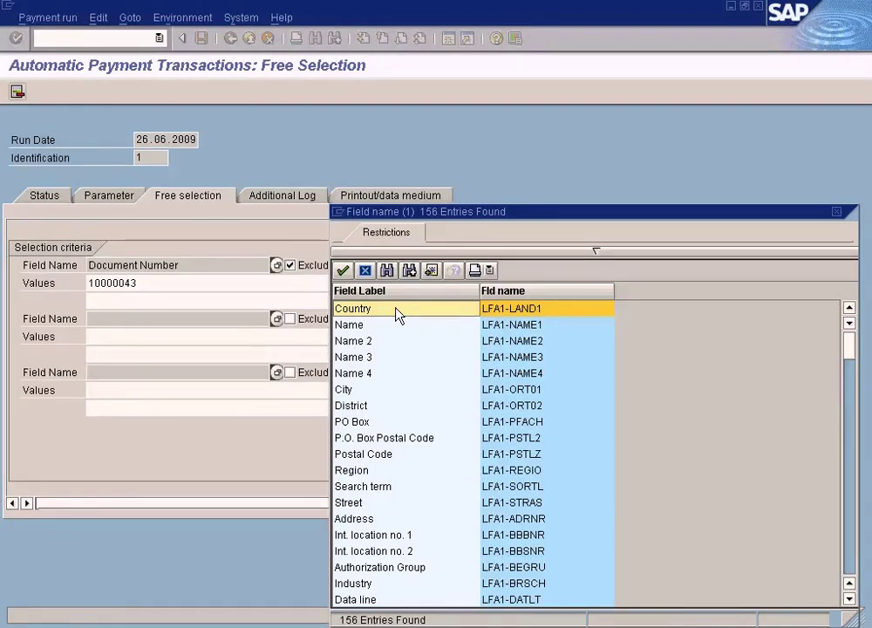
scroll(400, 417, down, 7)
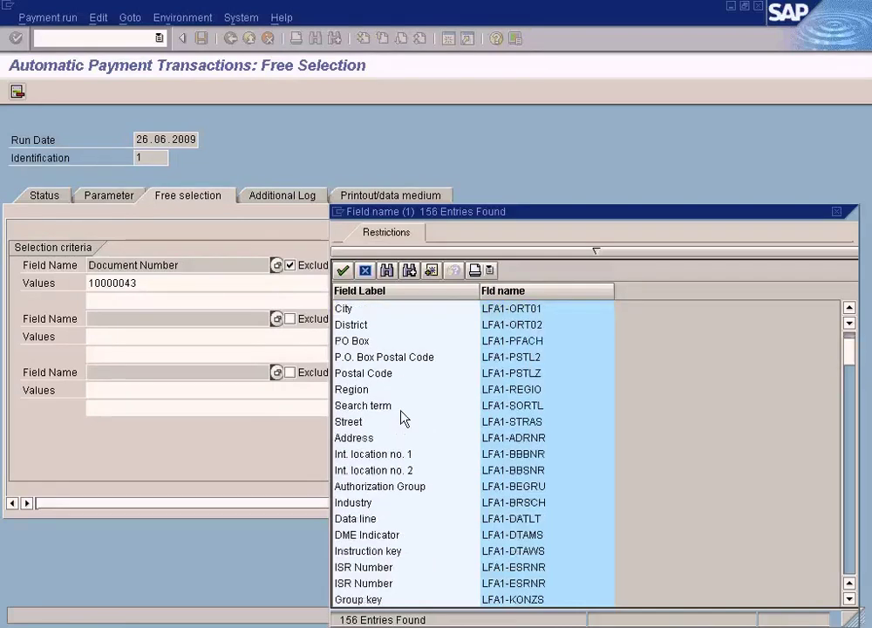
scroll(401, 417, down, 2)
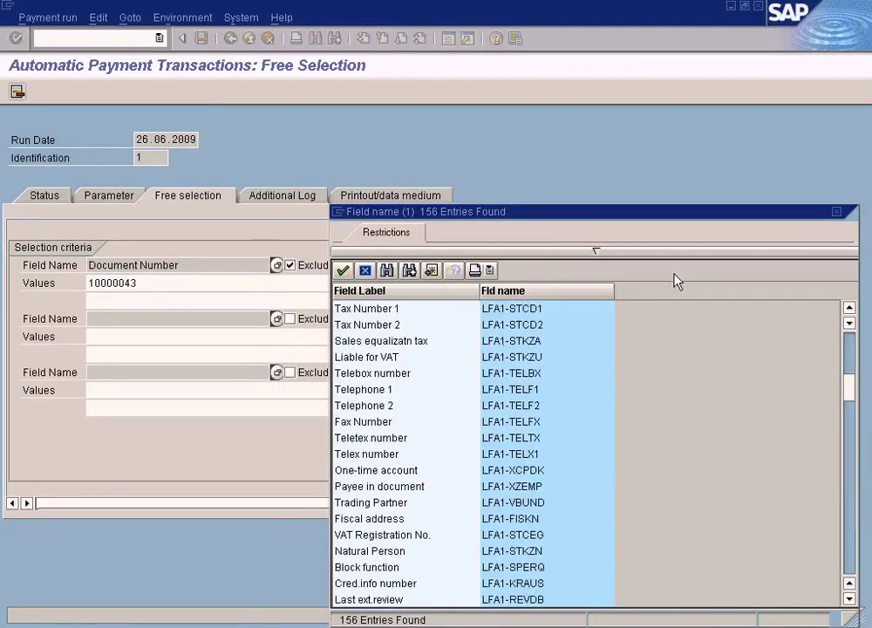
click(836, 211)
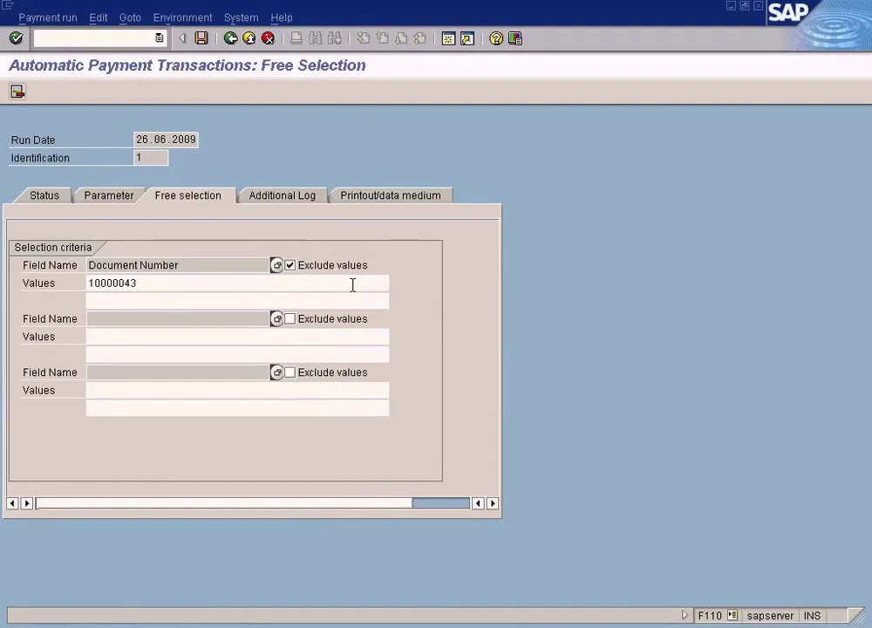
Step: Clear the value of the Document Number criterion
drag(208, 265, 88, 265)
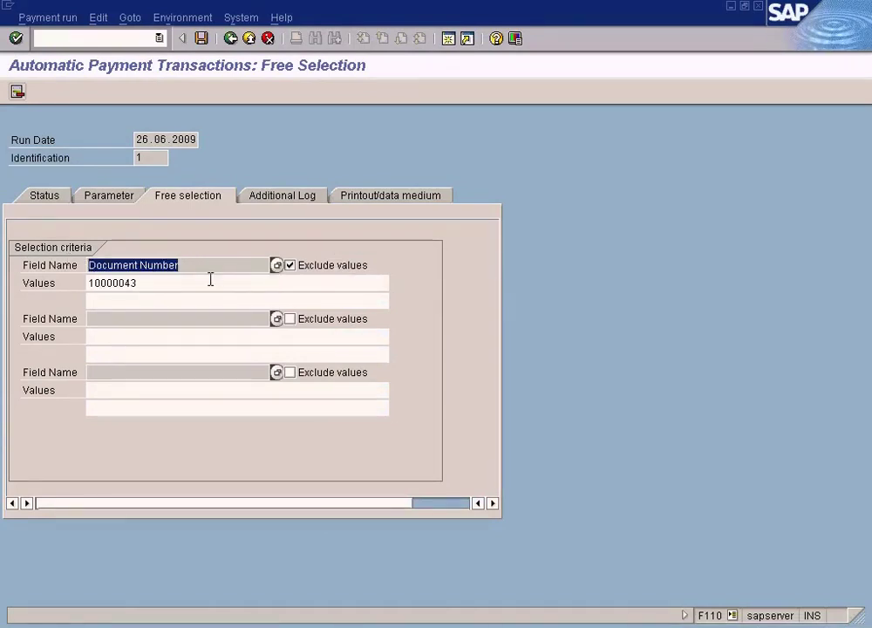
drag(210, 280, 48, 270)
key(Delete)
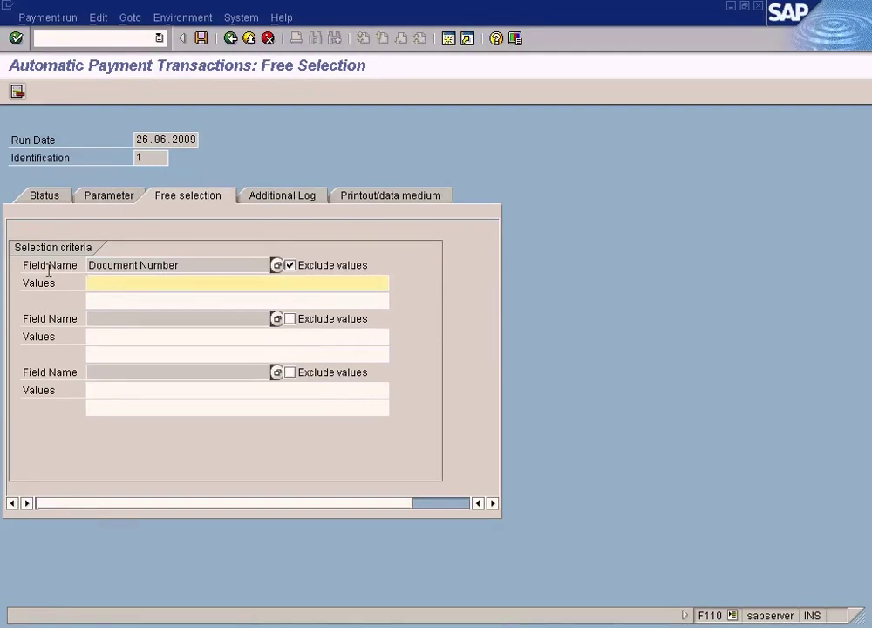
Step: Stop excluding values for the first selection criterion and replace its Document Number field with the unlabelled document field BSEG-UEBGDAT
click(290, 267)
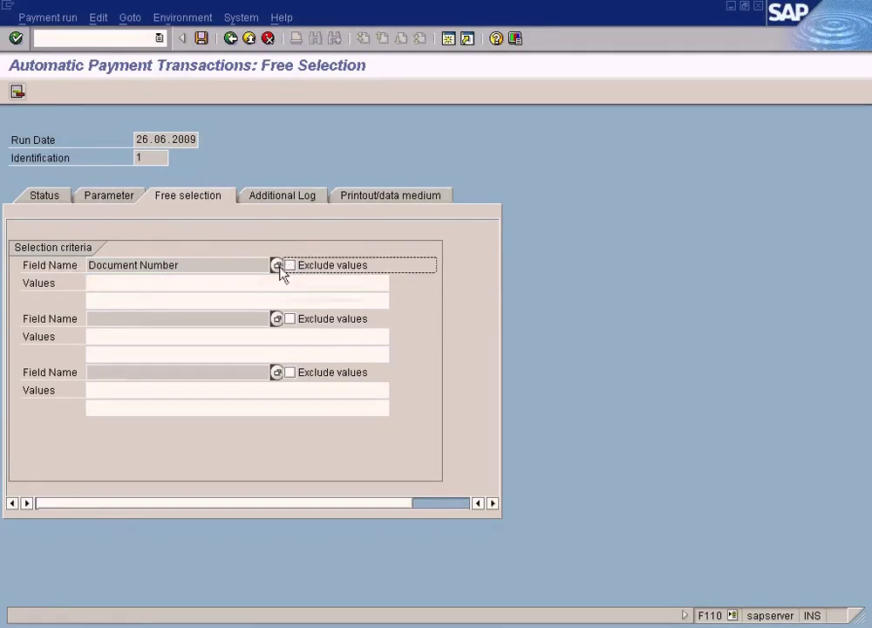
click(277, 266)
click(192, 326)
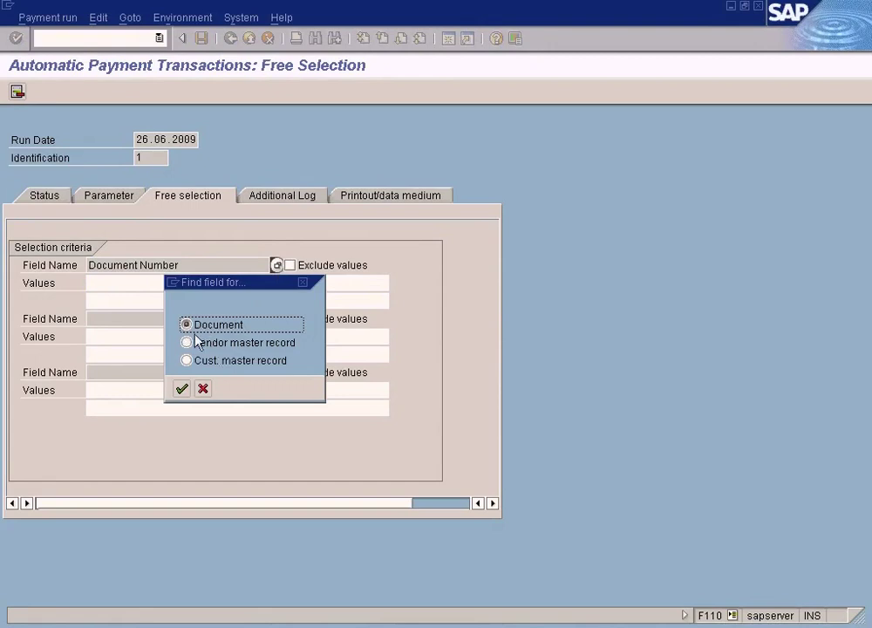
click(182, 389)
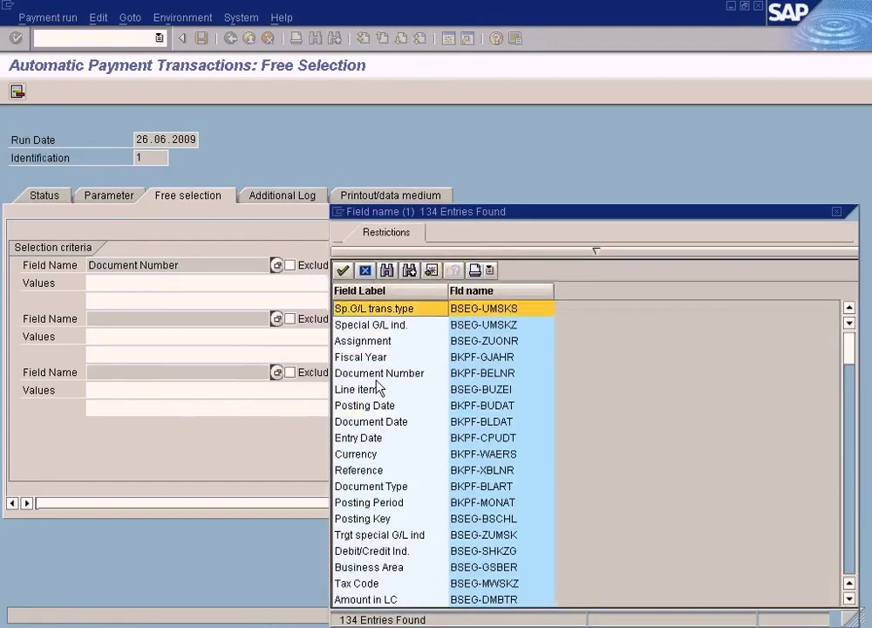
drag(849, 348, 864, 592)
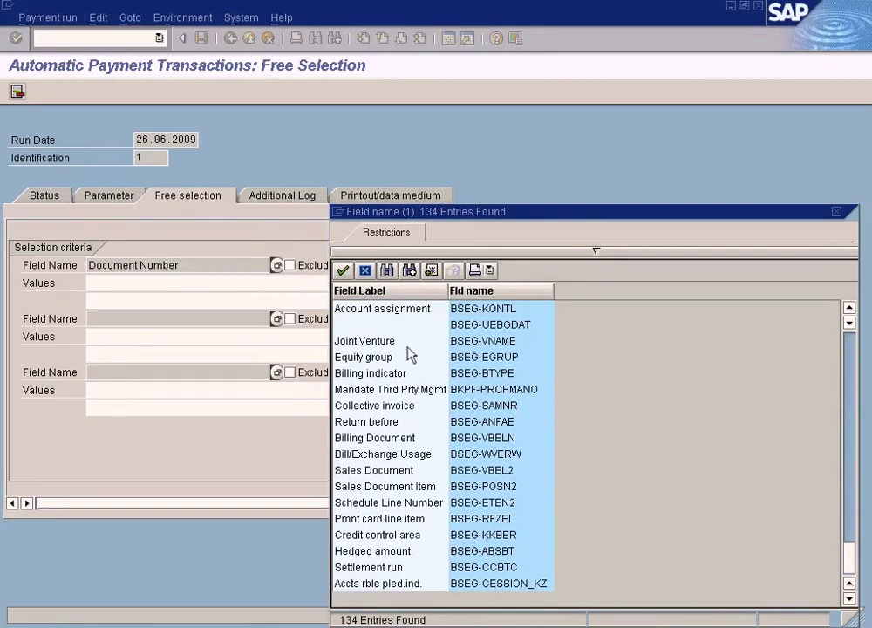
key(Escape)
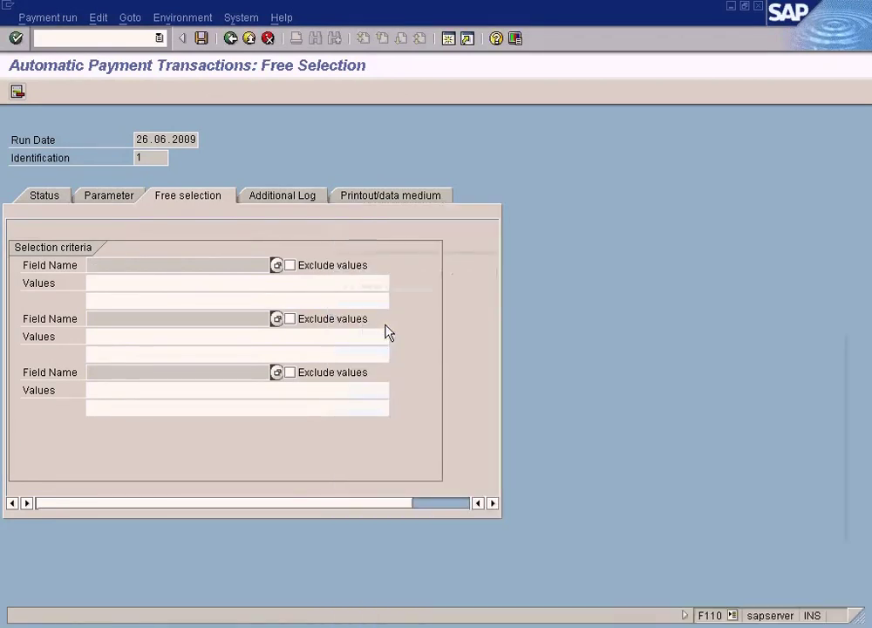
Step: Try to blank the first criterion's field name by choosing the unlabelled document field BSEG-UEBGDAT again
click(214, 285)
click(214, 270)
click(221, 286)
click(278, 265)
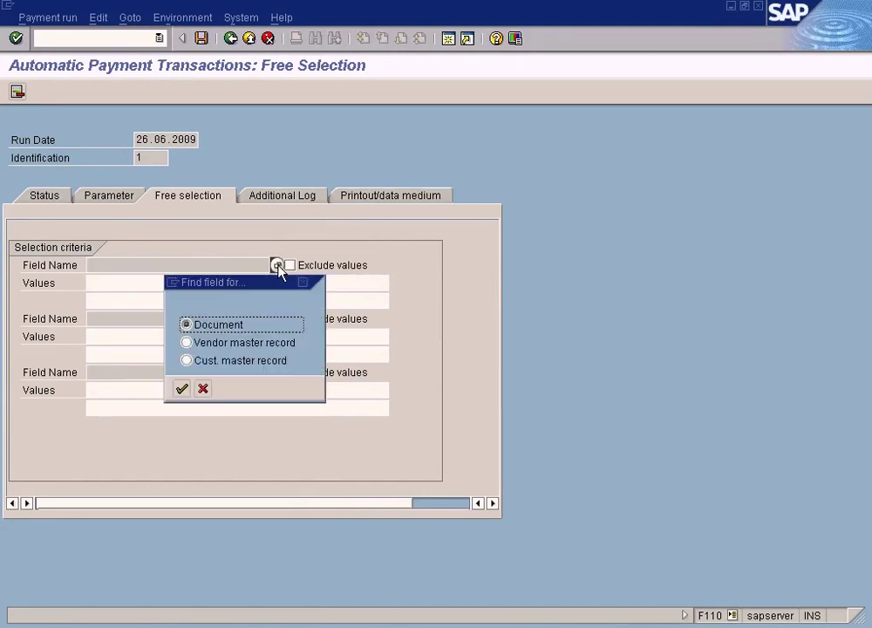
click(181, 389)
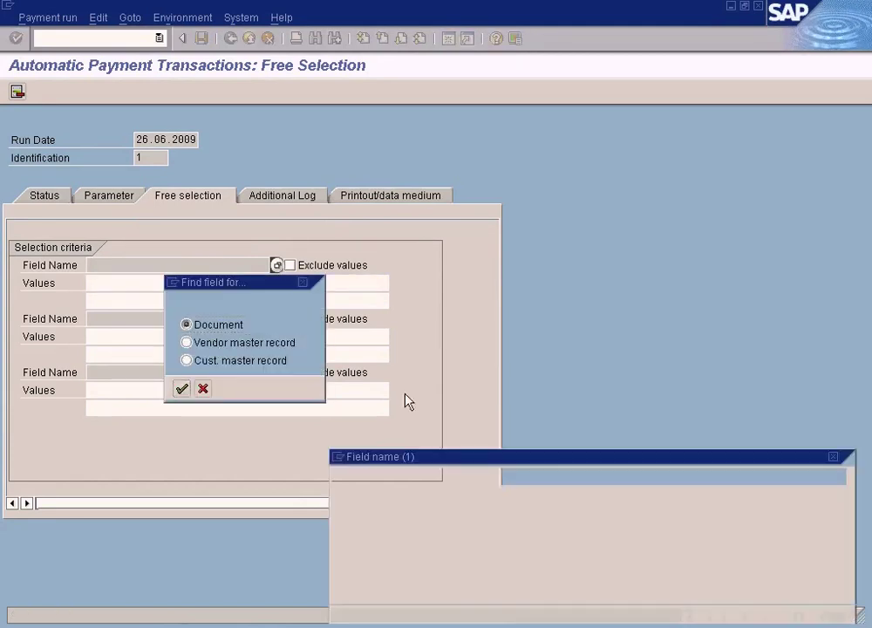
click(851, 501)
click(853, 506)
click(852, 509)
click(850, 514)
click(850, 528)
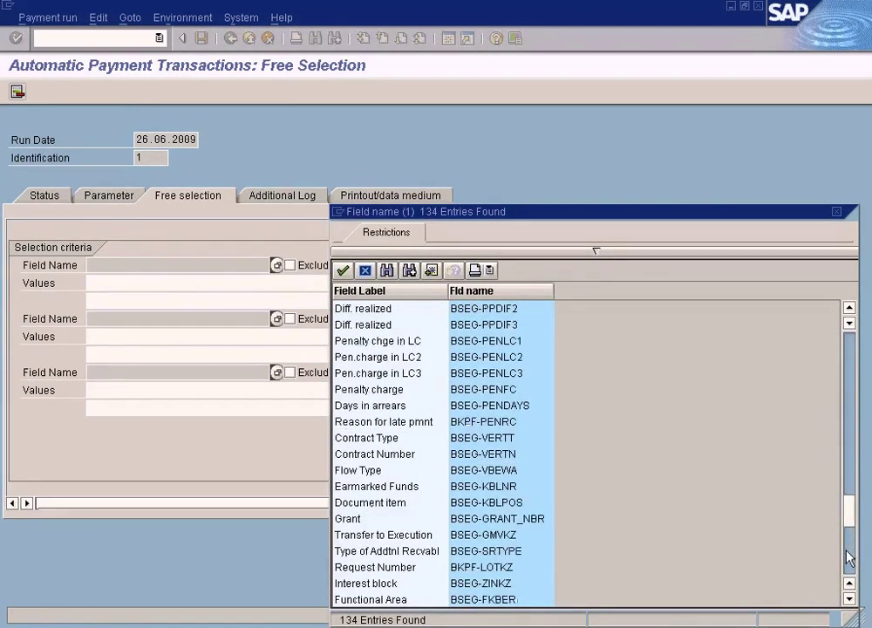
click(851, 563)
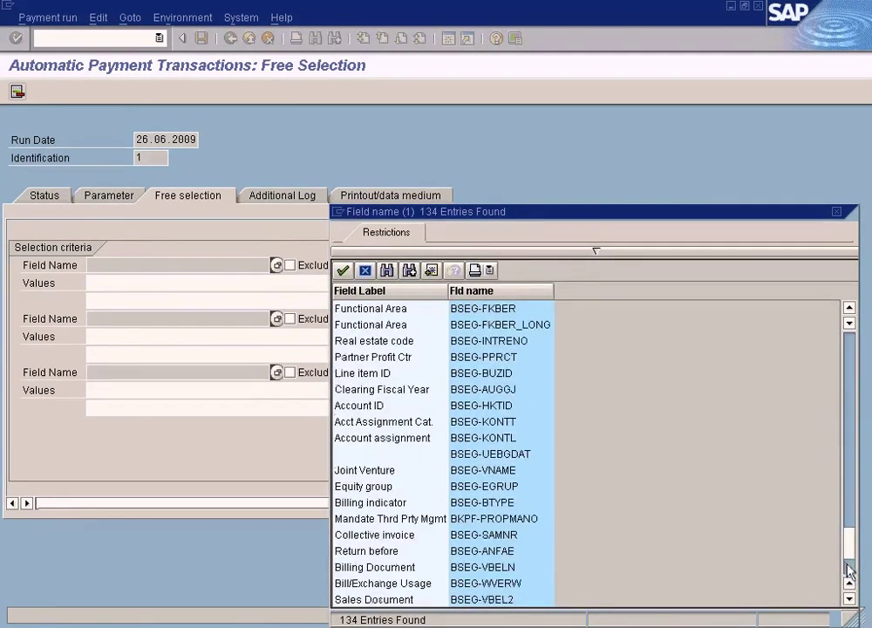
double_click(404, 467)
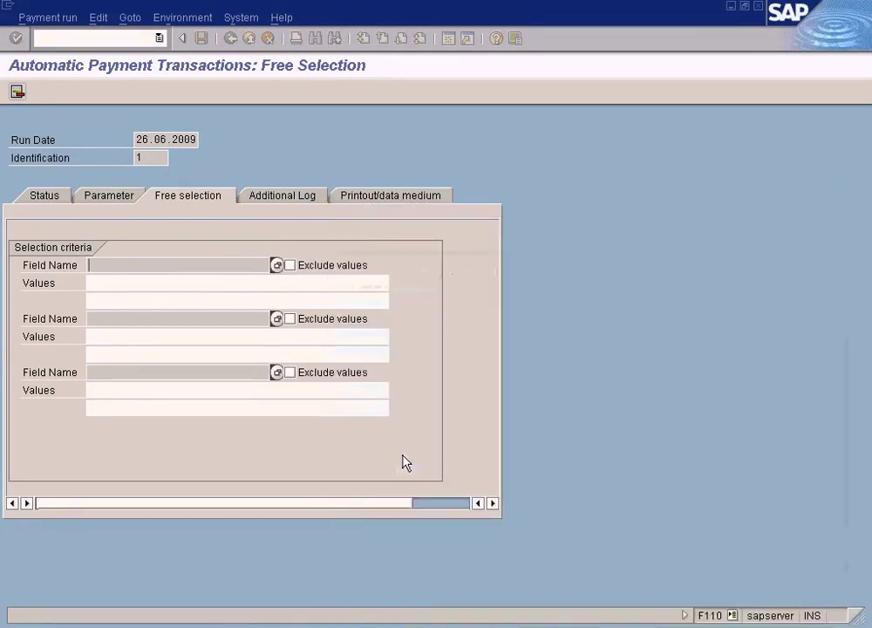
click(316, 282)
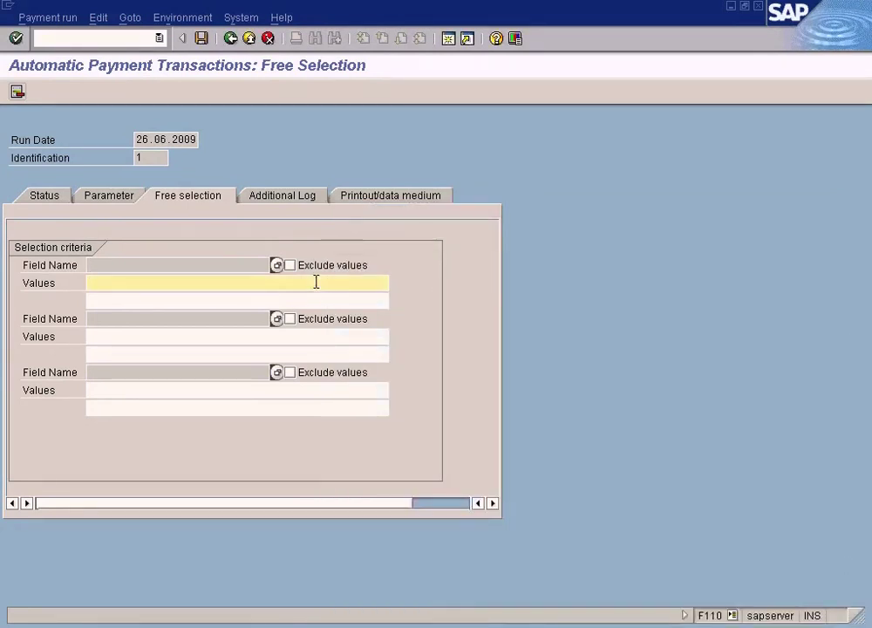
click(242, 262)
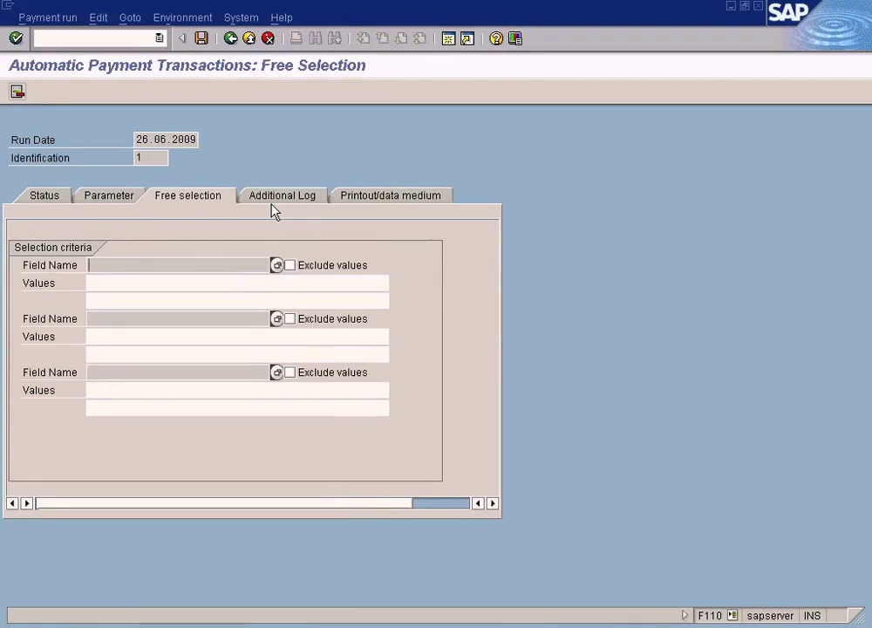
click(289, 265)
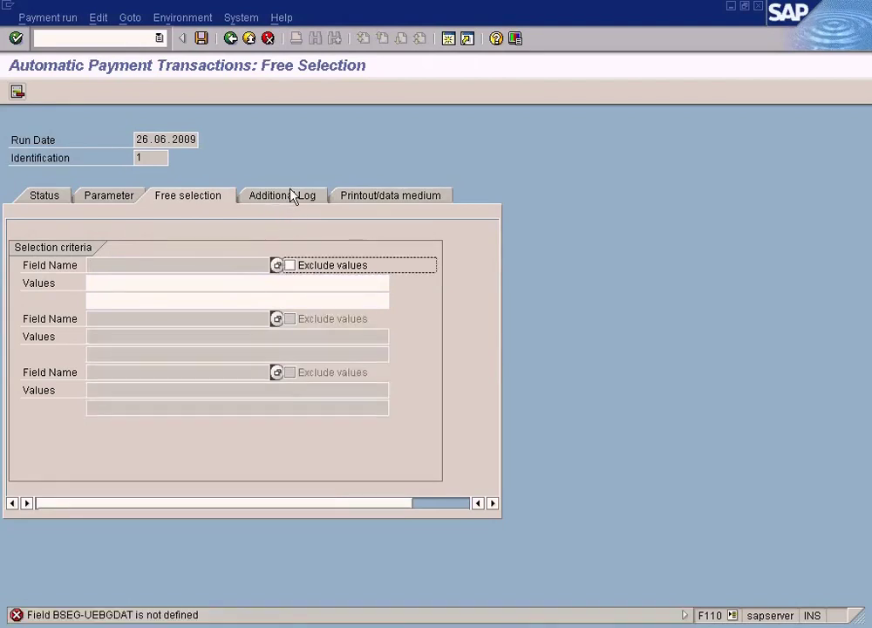
Step: Assign the document field Document Number to the first selection criterion
click(277, 266)
click(181, 388)
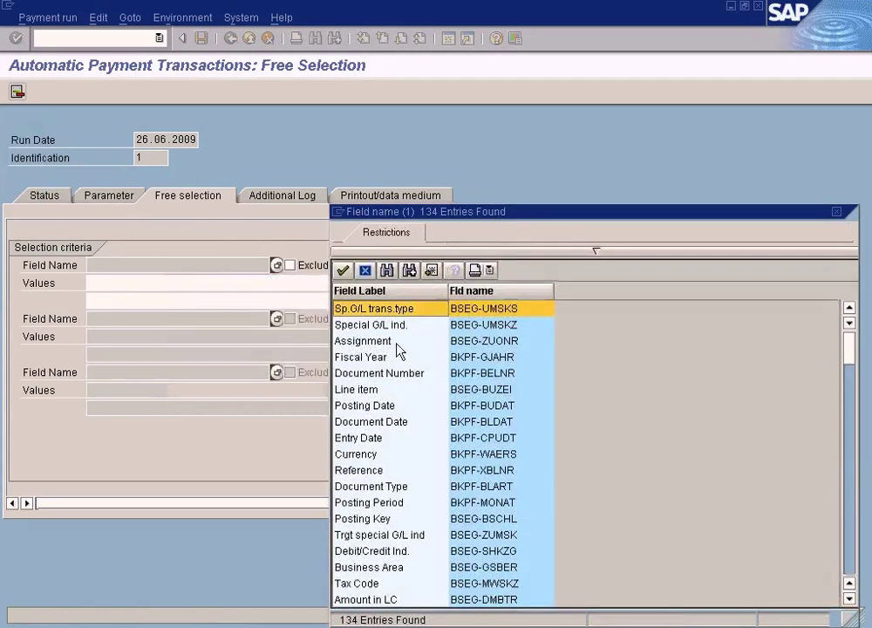
double_click(402, 375)
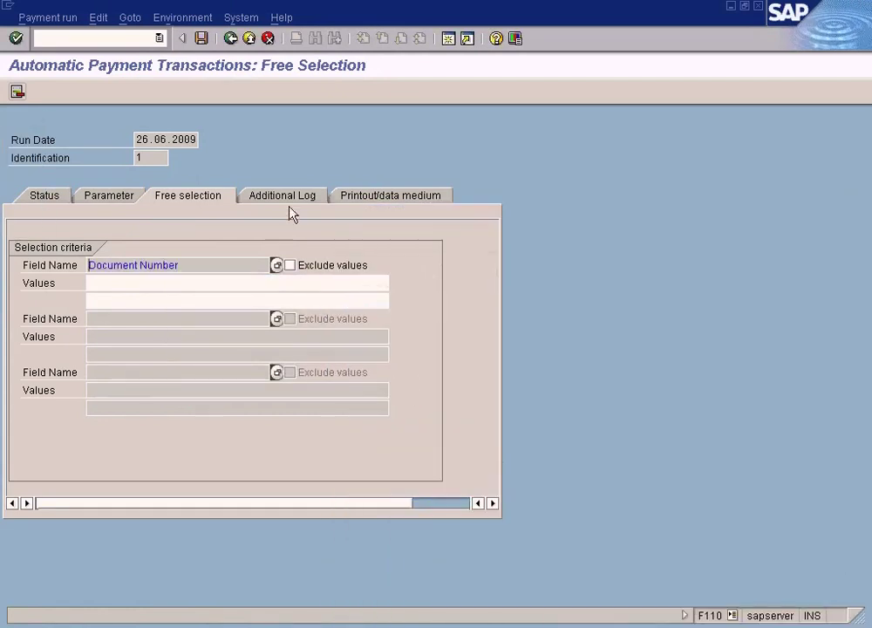
click(294, 196)
click(213, 197)
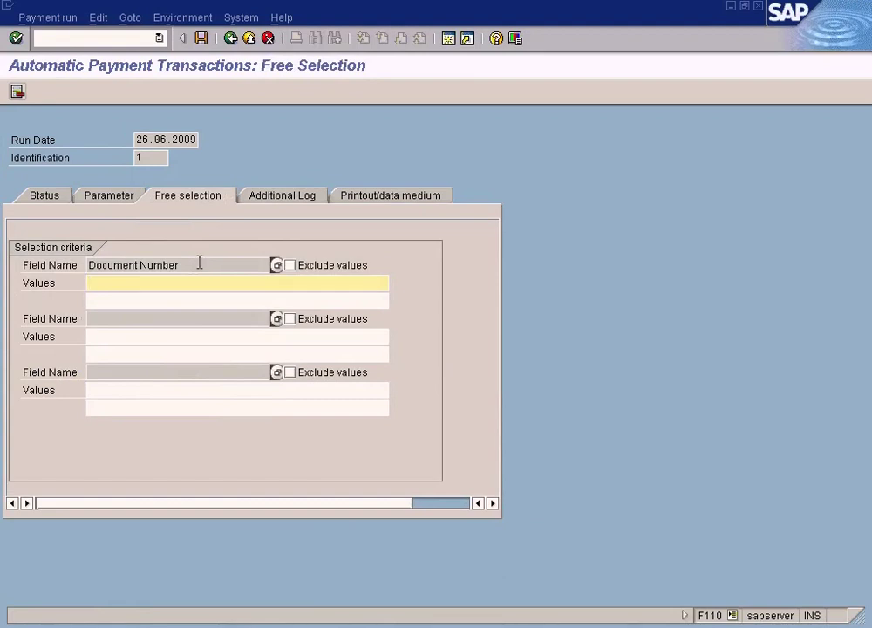
Step: Enable additional logging of the due date check, unsuccessful payment method selection, and line items of the payment documents
click(304, 197)
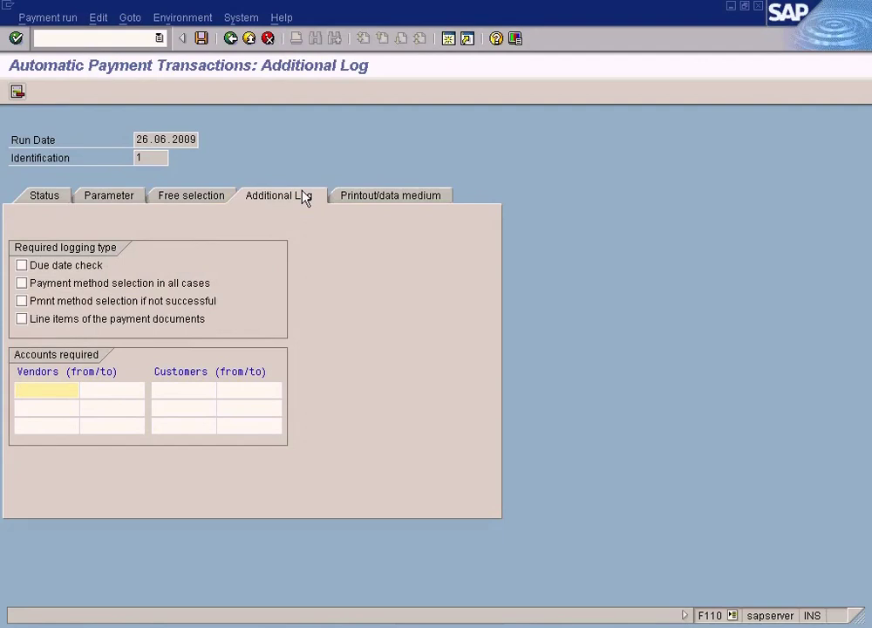
click(93, 272)
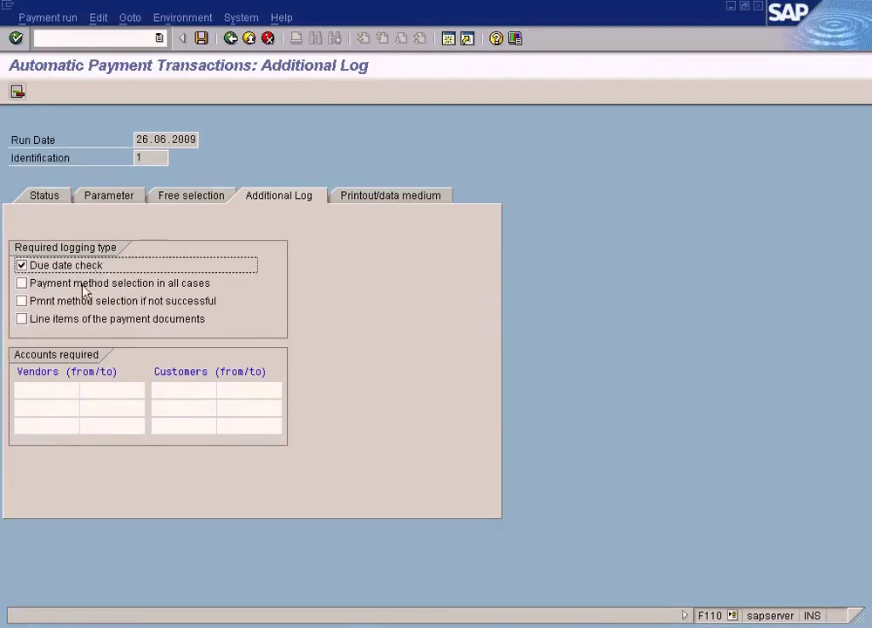
click(83, 323)
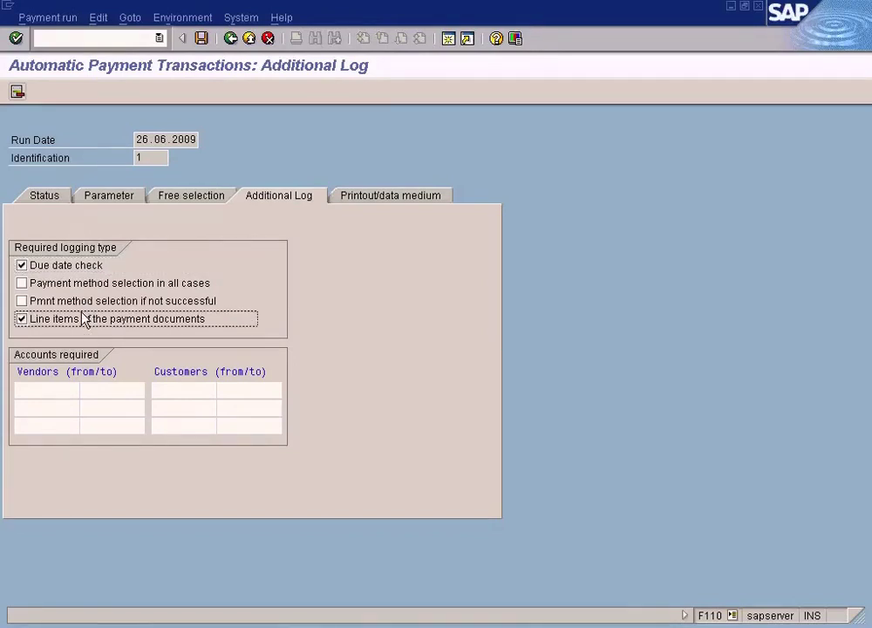
click(93, 303)
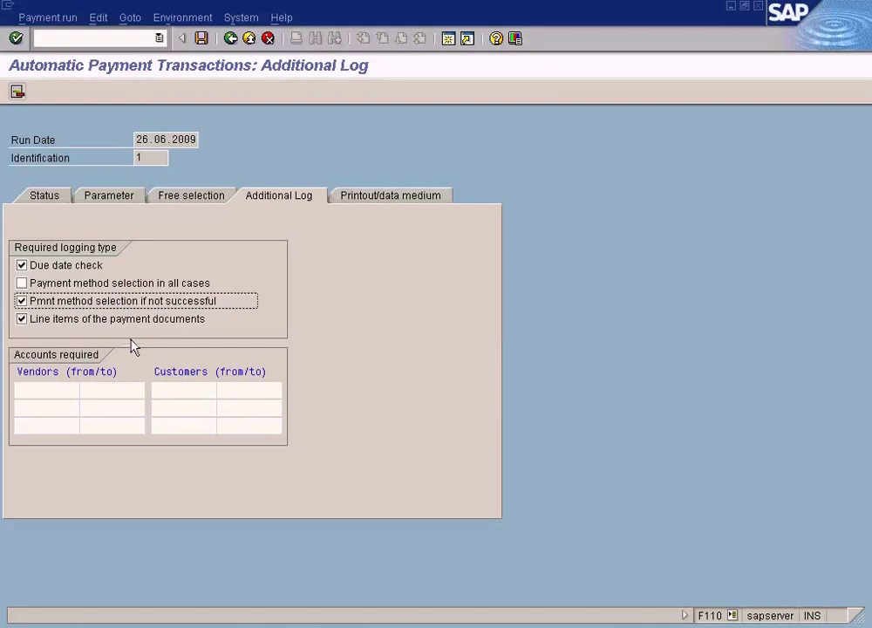
Step: Examine the form printing and data medium exchange settings, including the variant fields for programs RFFOAVIS and RFFOEDI1
click(385, 198)
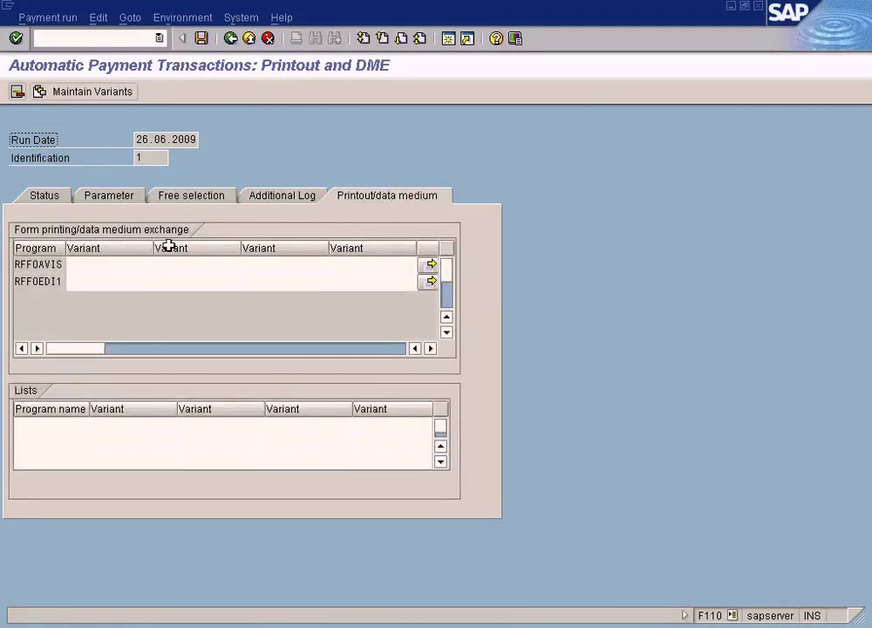
click(109, 264)
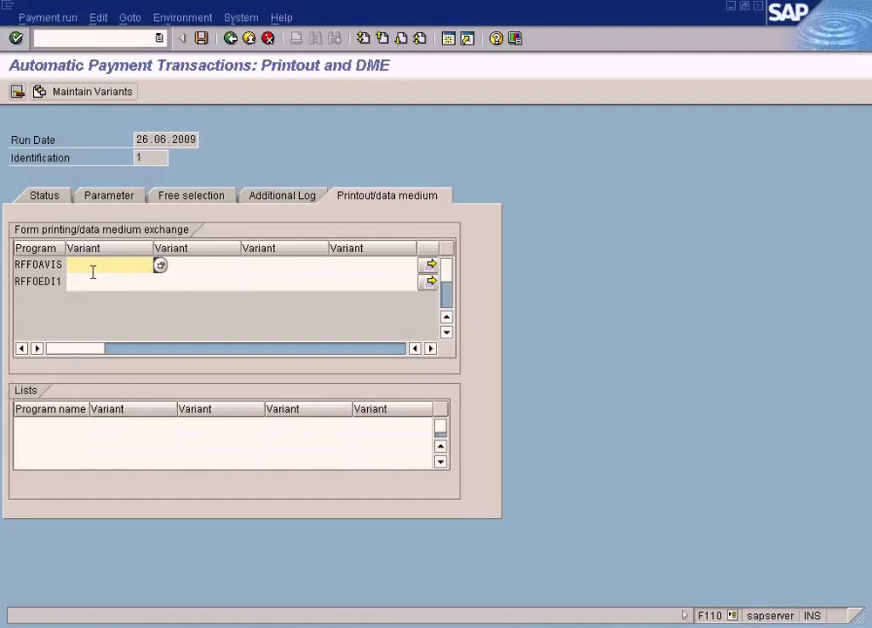
click(119, 282)
click(119, 266)
click(118, 280)
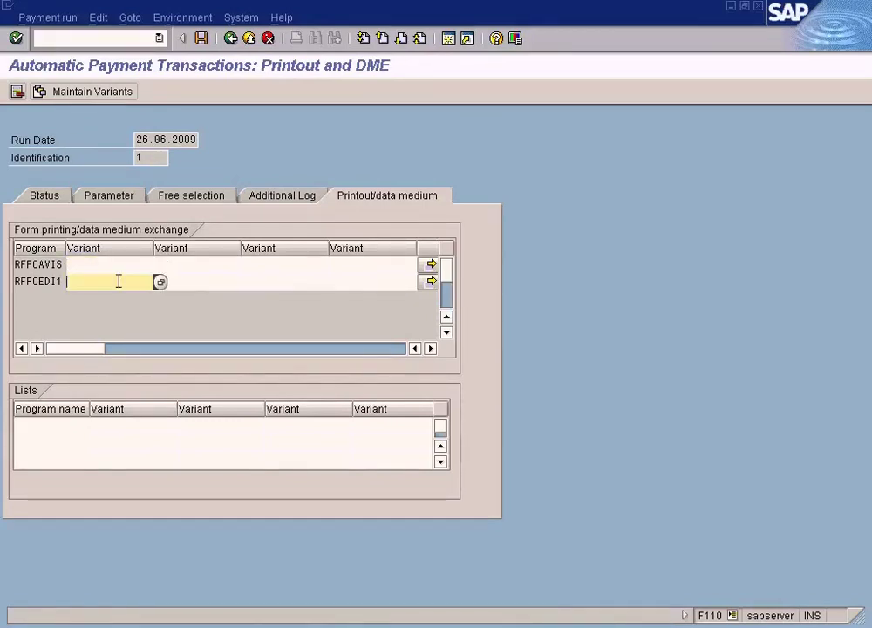
click(120, 262)
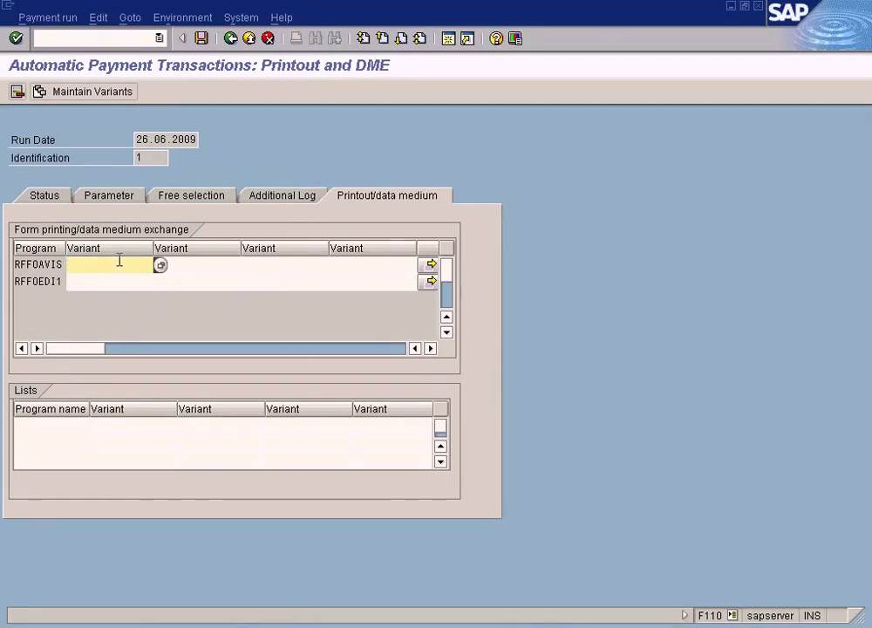
Step: Review the payment run's parameters, then check the empty variant fields of both print programs again
click(123, 197)
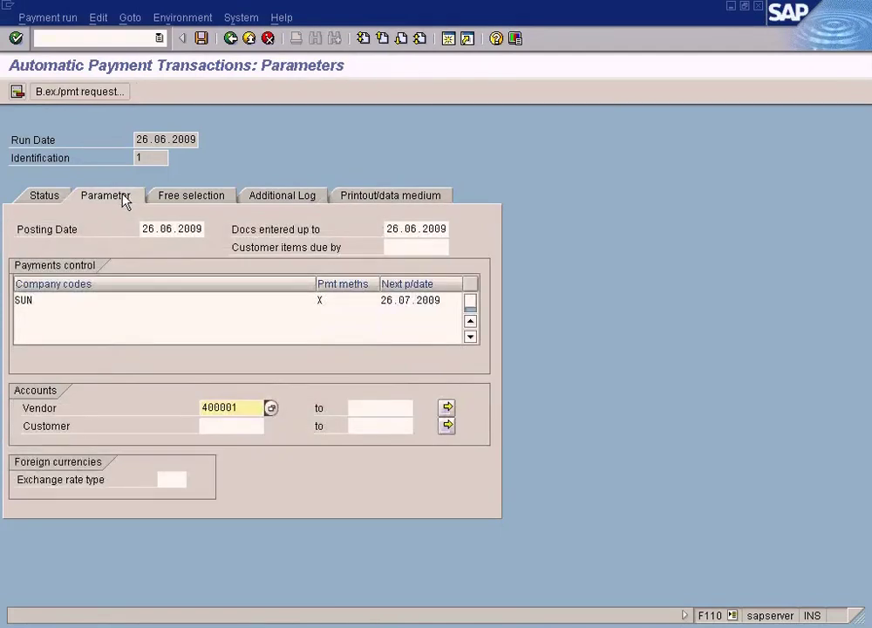
click(311, 199)
click(367, 201)
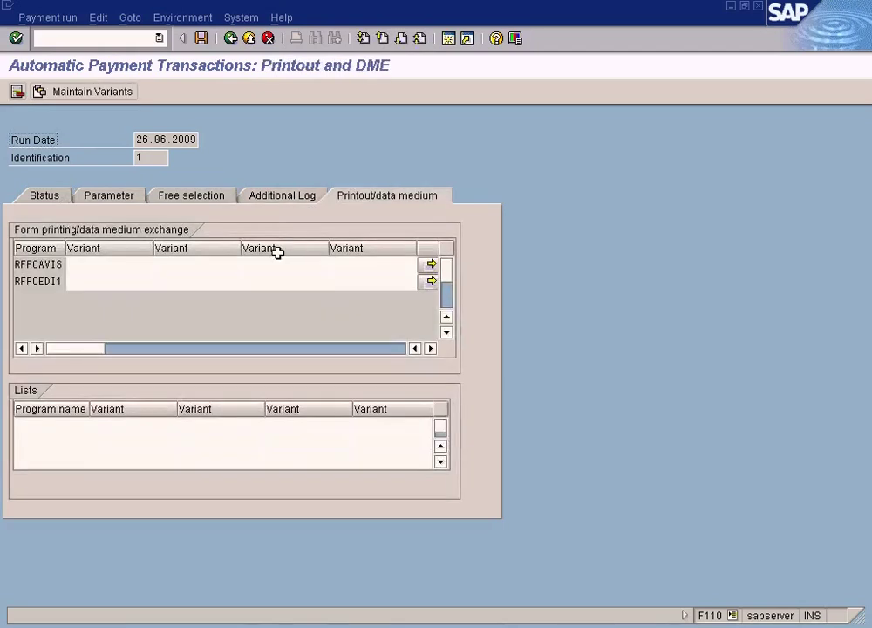
click(127, 262)
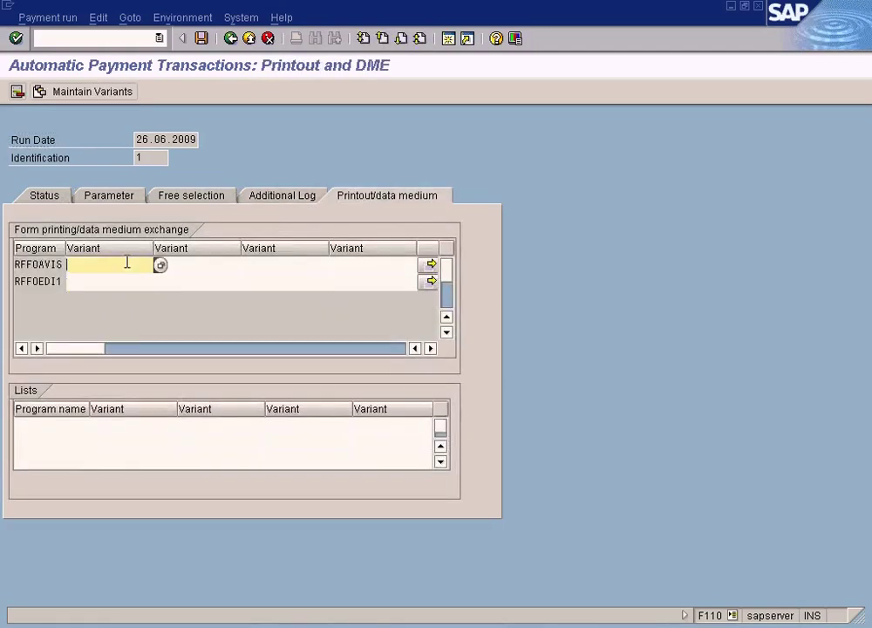
click(121, 281)
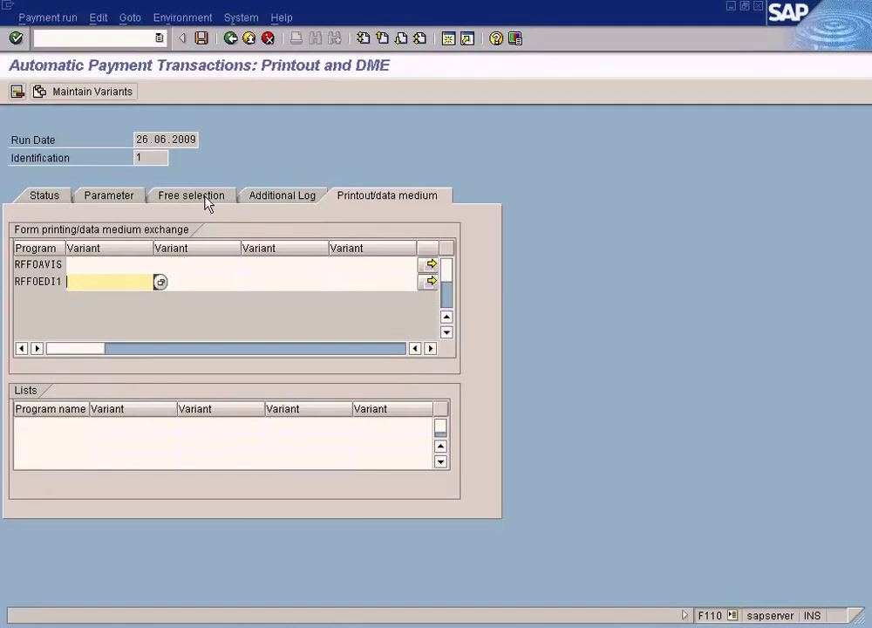
Step: Return to the payment run's status and save the entered run details
click(298, 205)
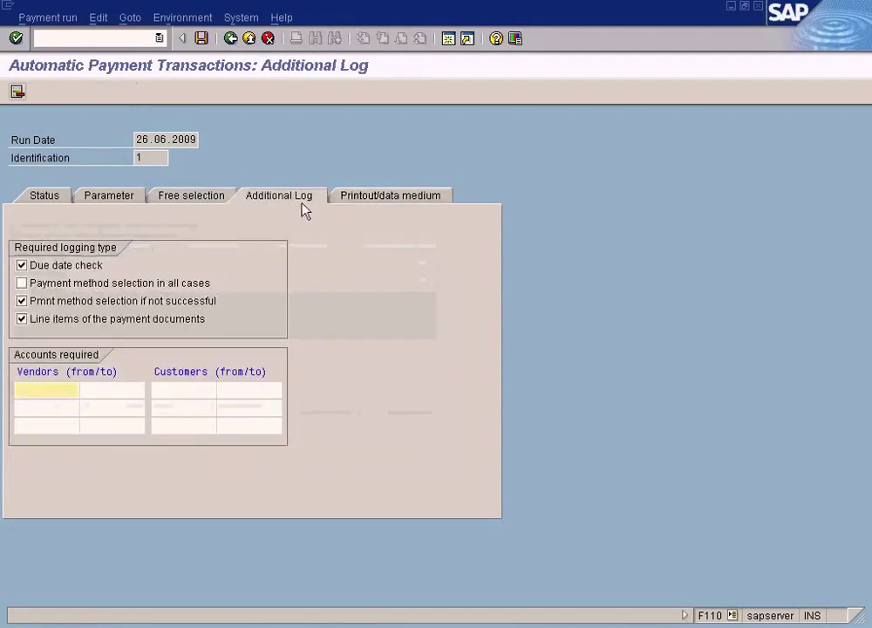
click(381, 205)
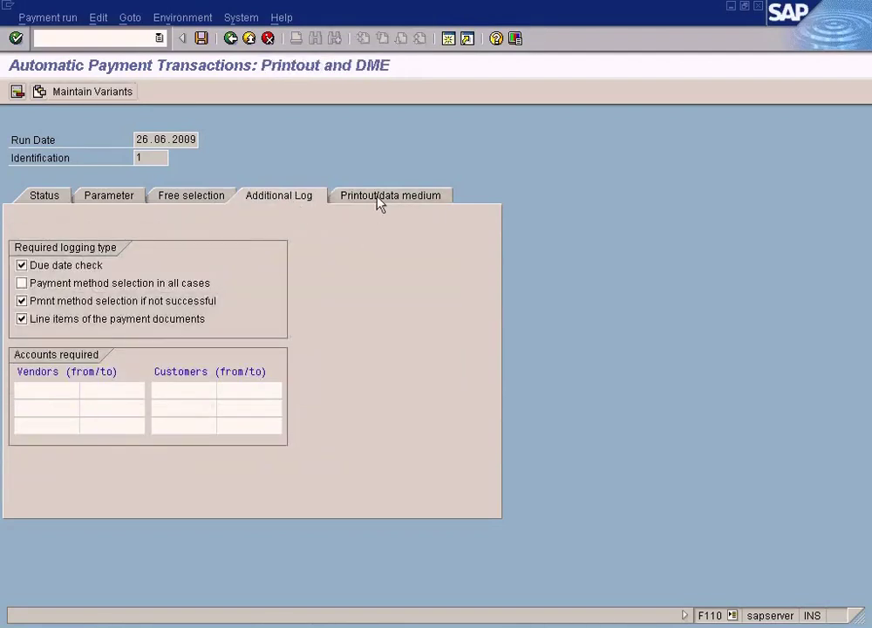
click(47, 202)
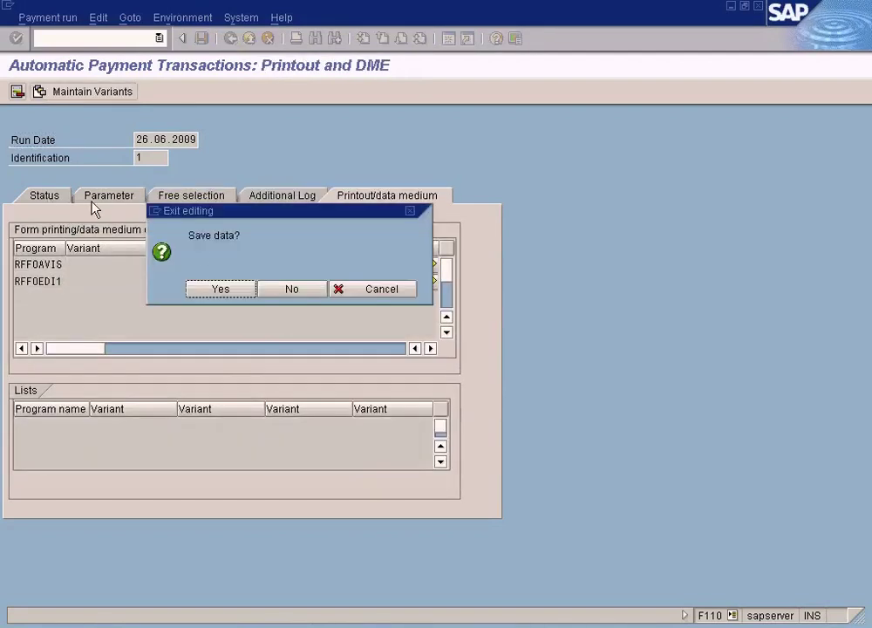
click(229, 292)
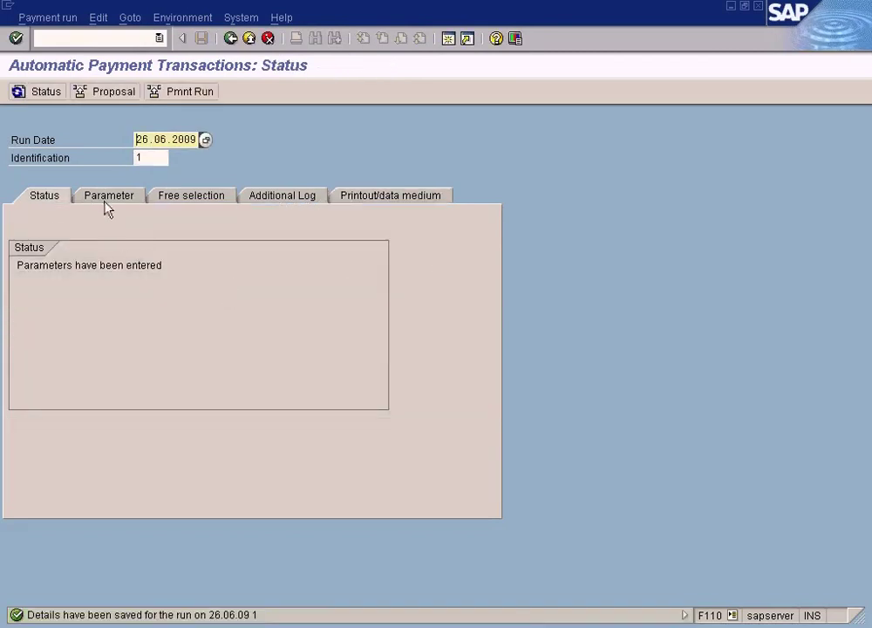
Step: Review the saved run's parameters, additional log settings and free selection criteria
click(107, 202)
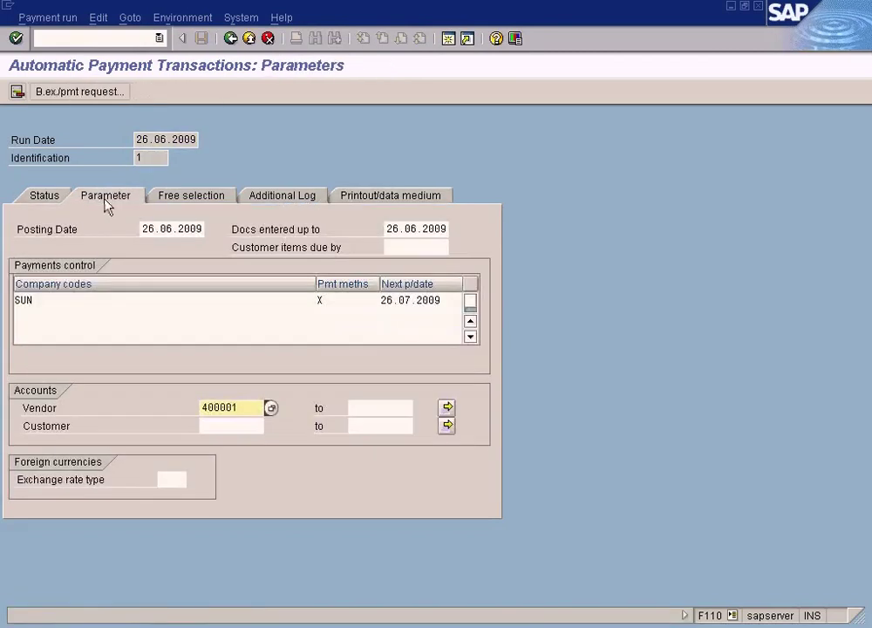
click(194, 199)
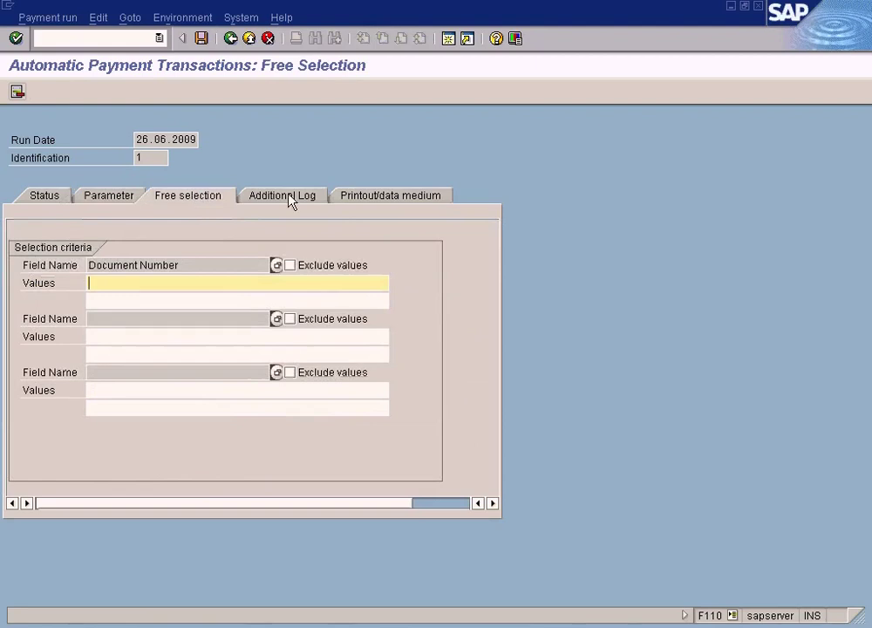
click(288, 199)
click(205, 196)
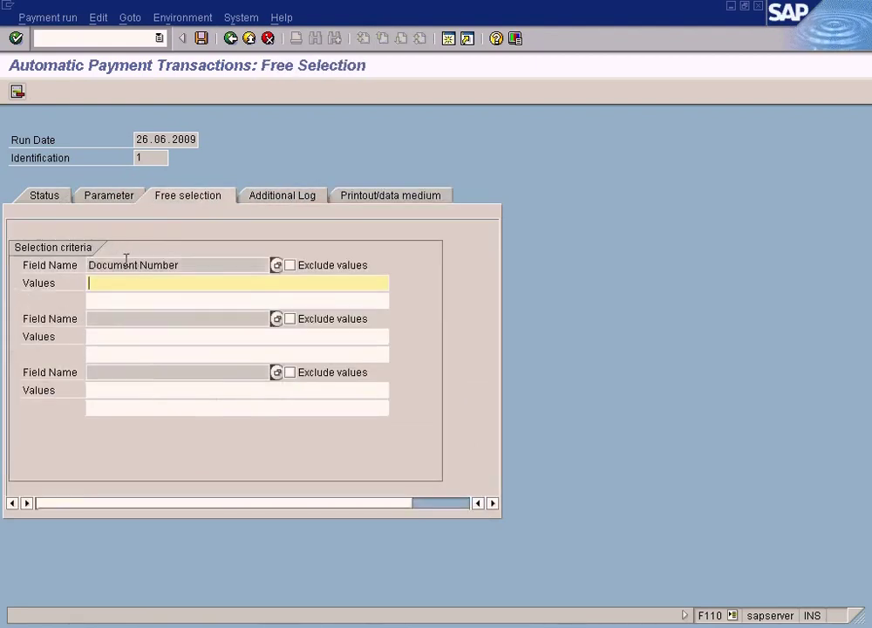
Step: Review the payment run's parameters, free selection, additional log and print settings, and return to its status
click(278, 199)
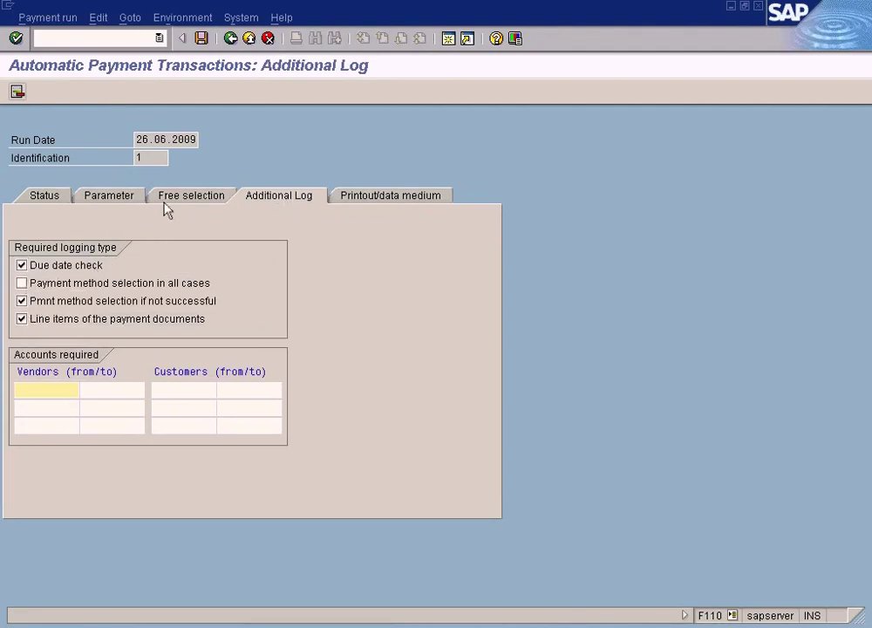
click(119, 197)
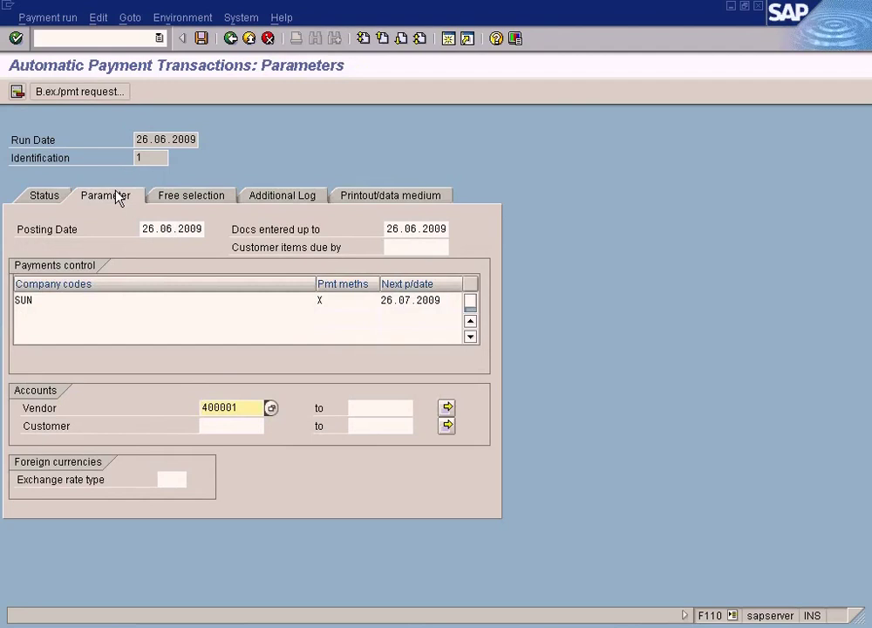
click(237, 407)
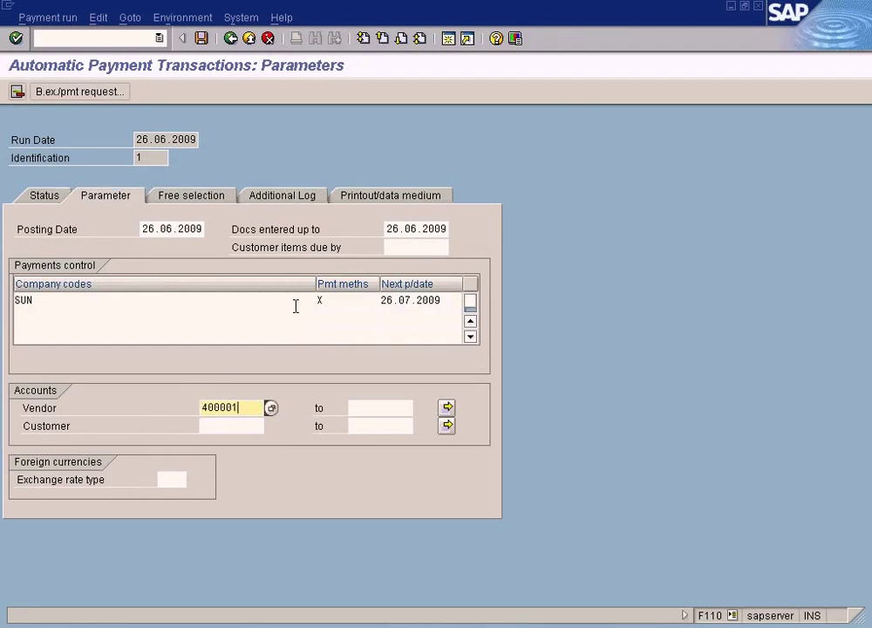
click(54, 195)
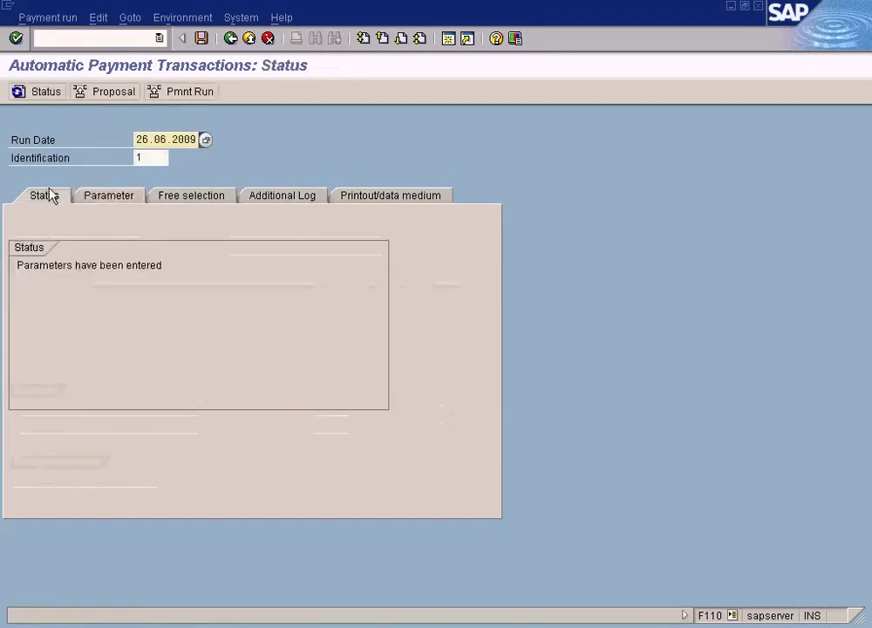
click(141, 197)
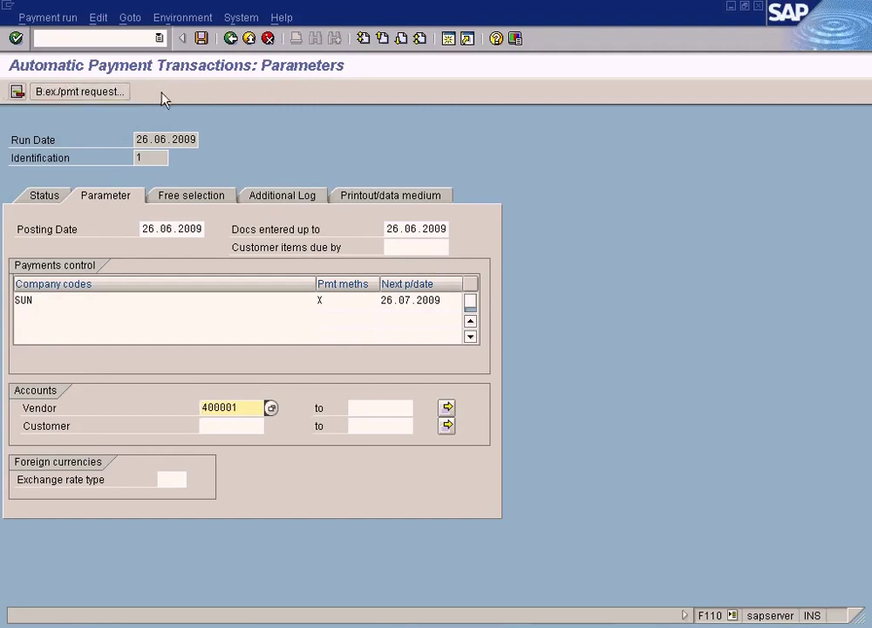
click(46, 197)
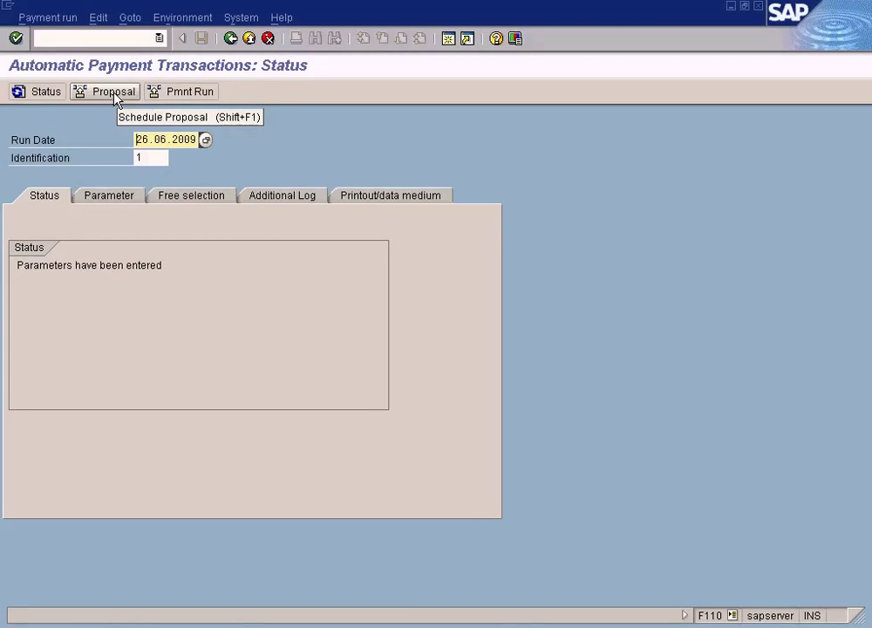
click(113, 198)
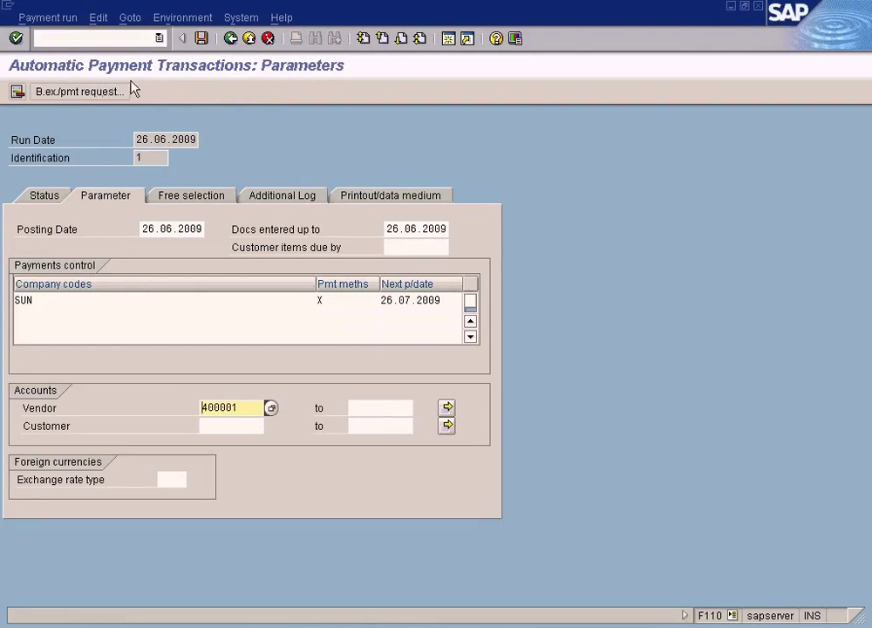
click(188, 199)
click(267, 199)
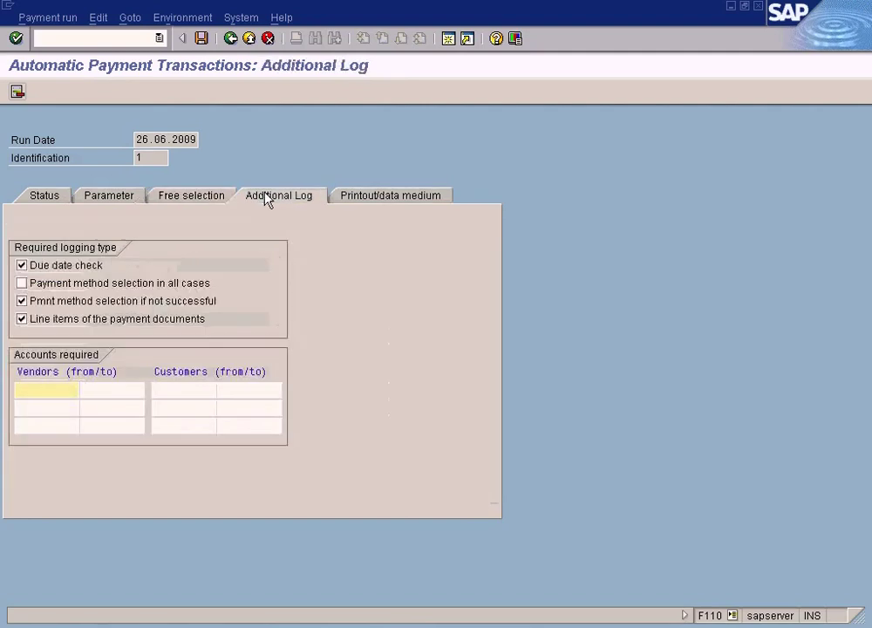
click(388, 198)
click(45, 197)
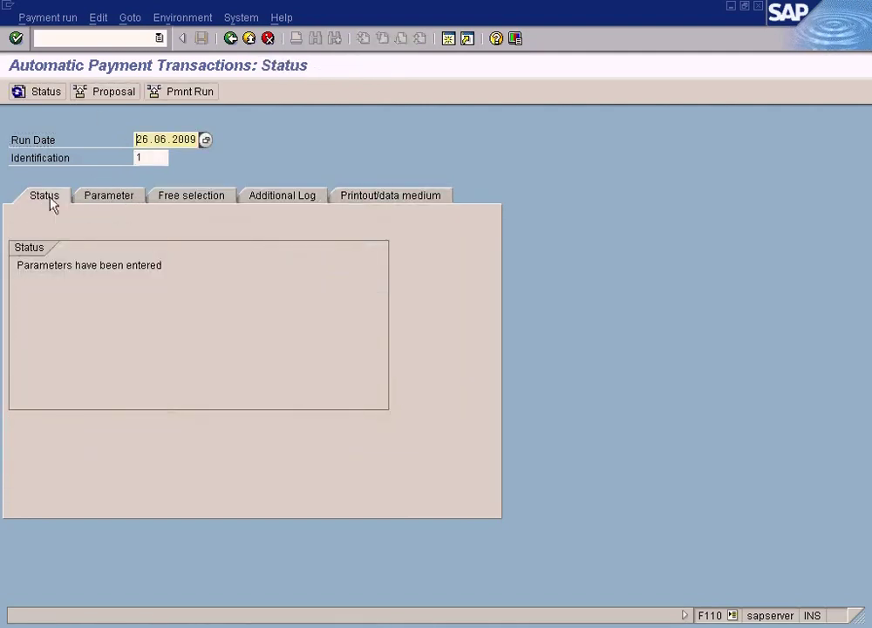
Step: Schedule the payment proposal to start immediately and refresh the run's status
click(102, 95)
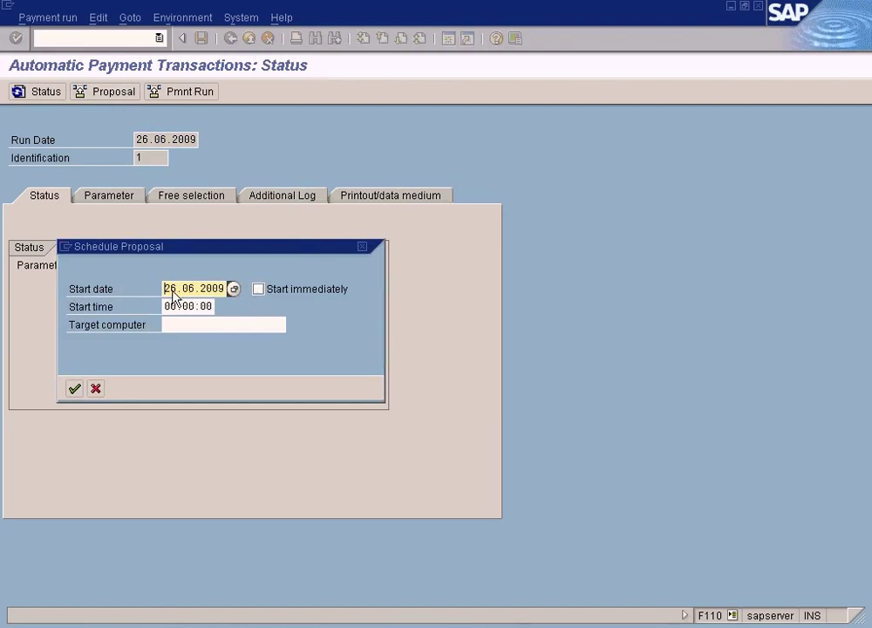
click(259, 291)
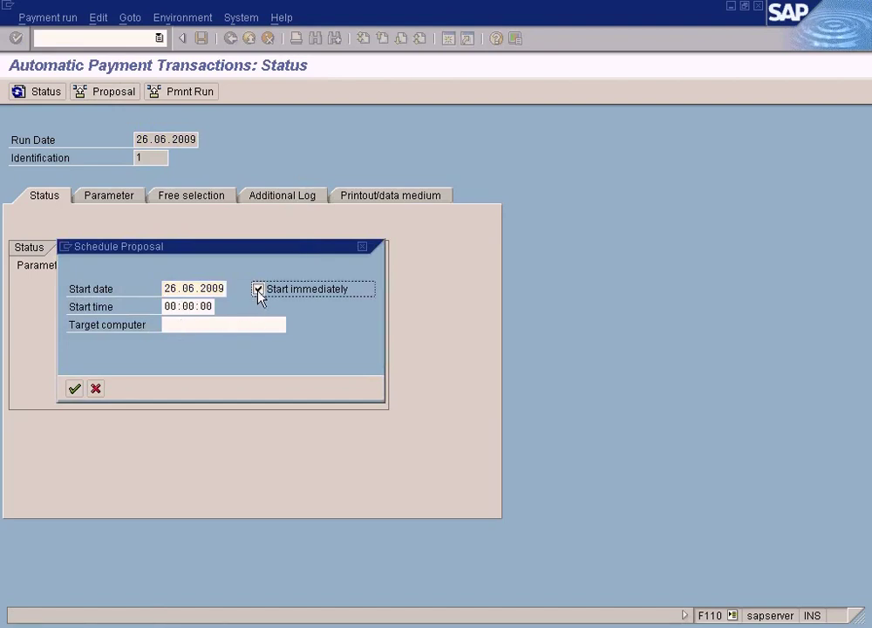
click(74, 388)
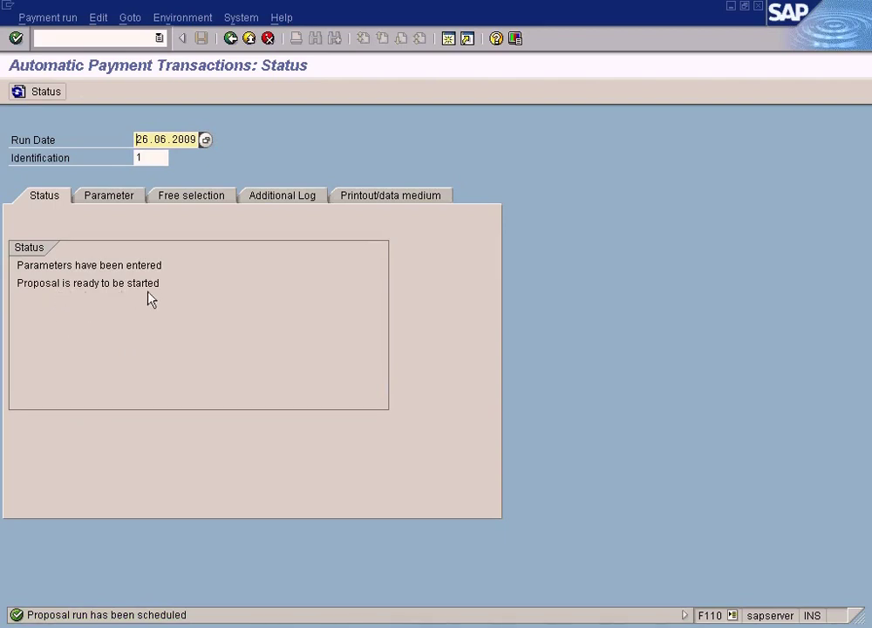
click(49, 92)
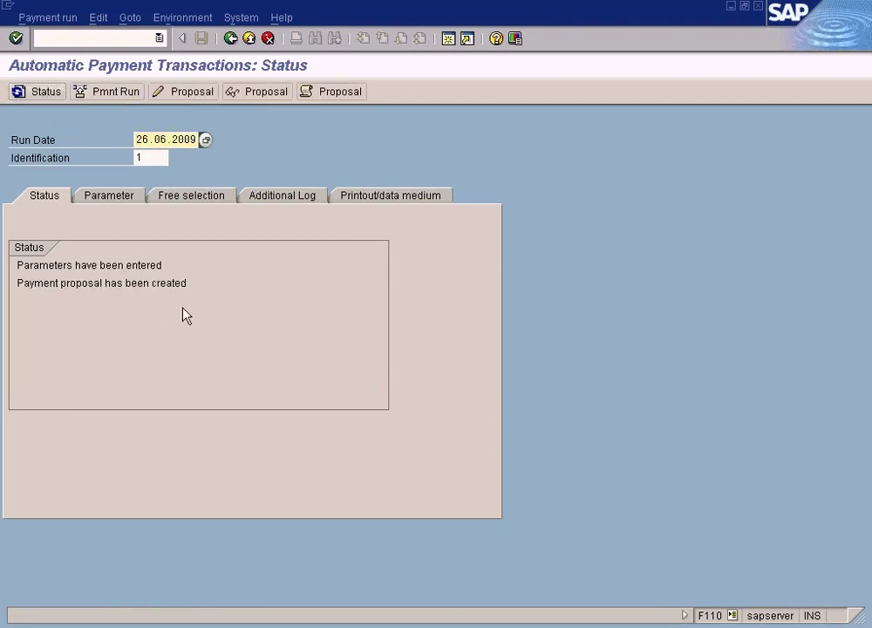
drag(193, 287, 10, 288)
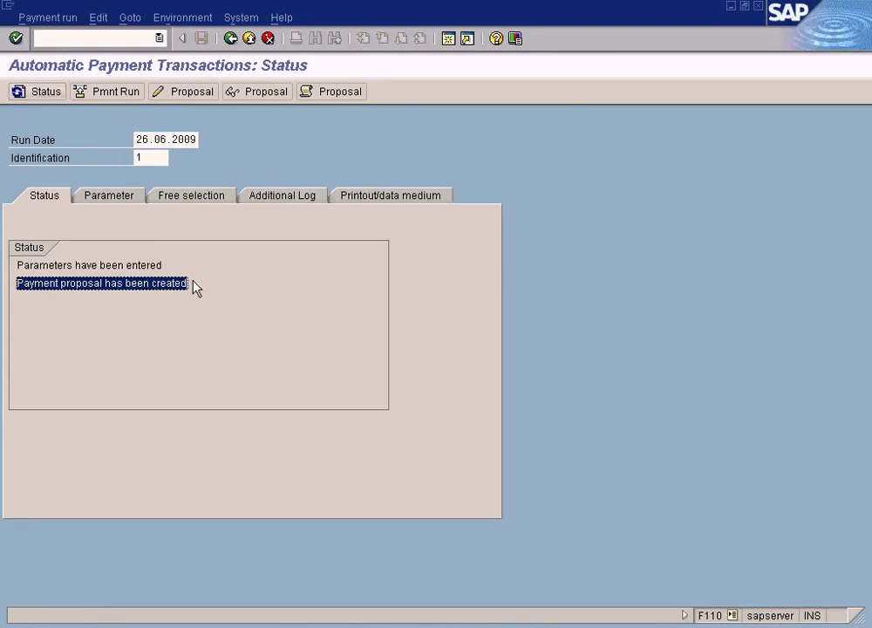
Step: Display the payment proposal and examine the open items behind Vendor A's exception, including the 100.00 item
click(259, 92)
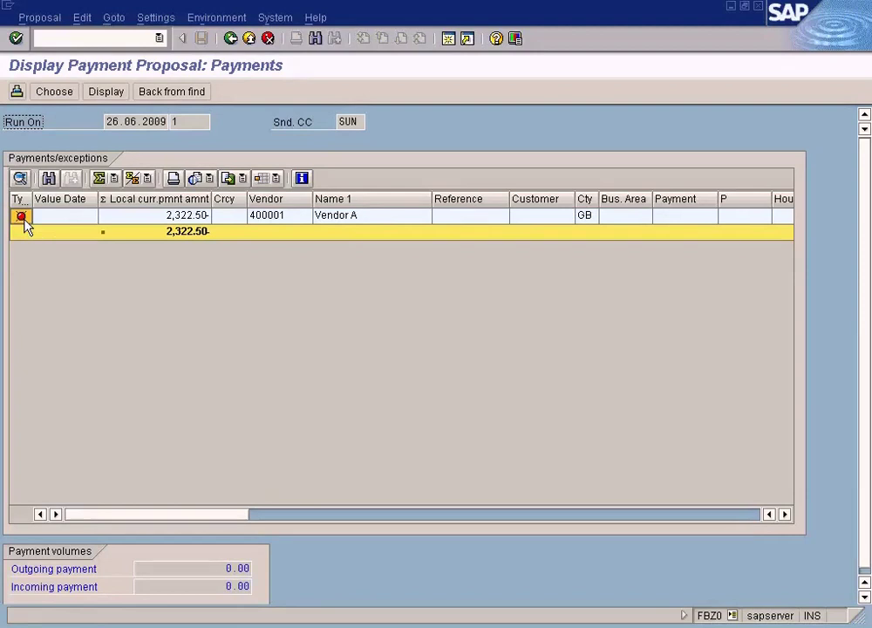
click(269, 220)
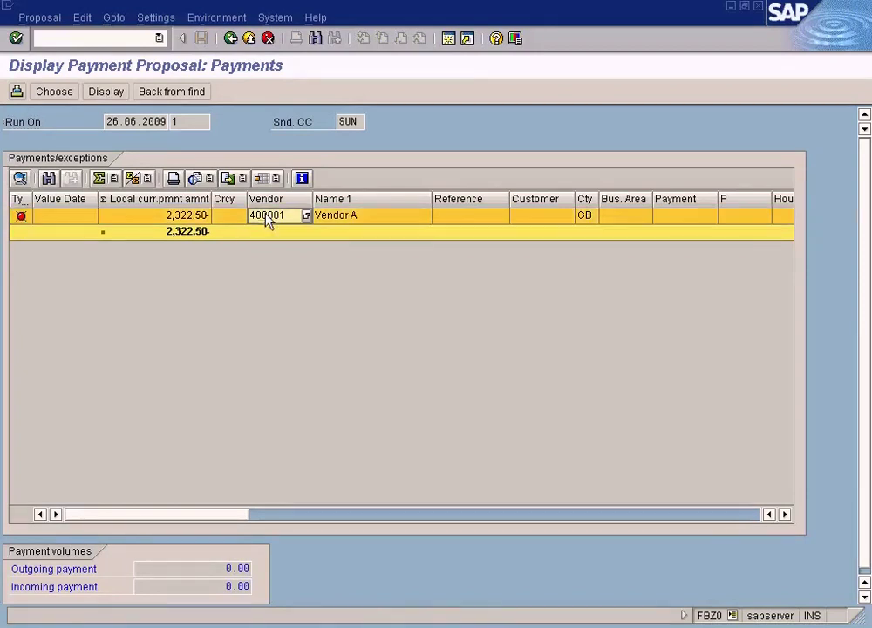
double_click(269, 220)
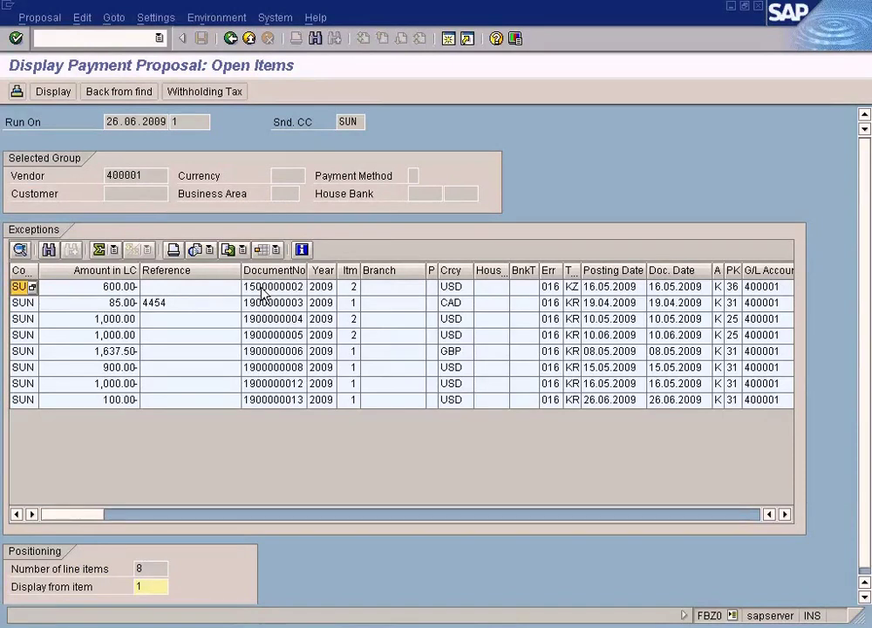
click(120, 404)
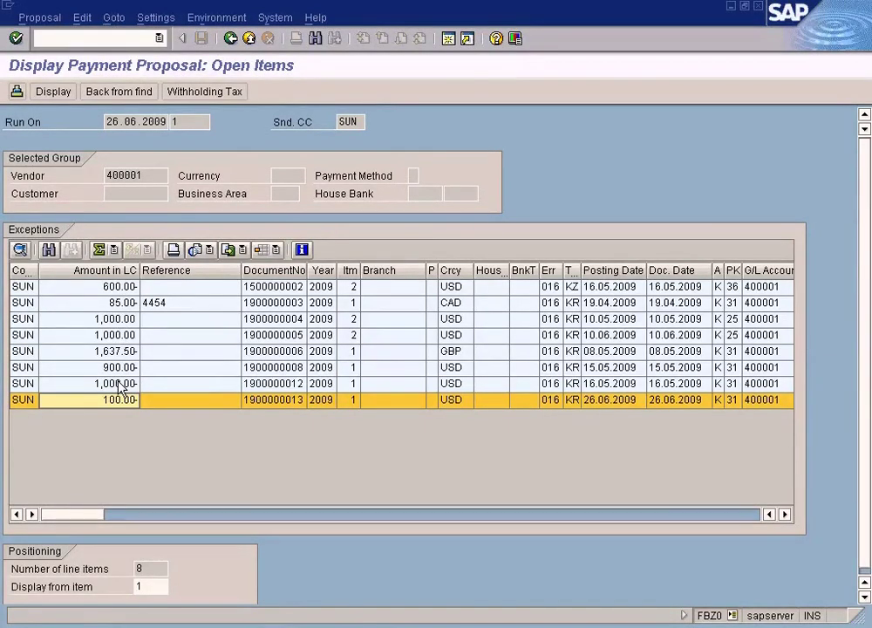
double_click(150, 175)
click(118, 401)
click(232, 40)
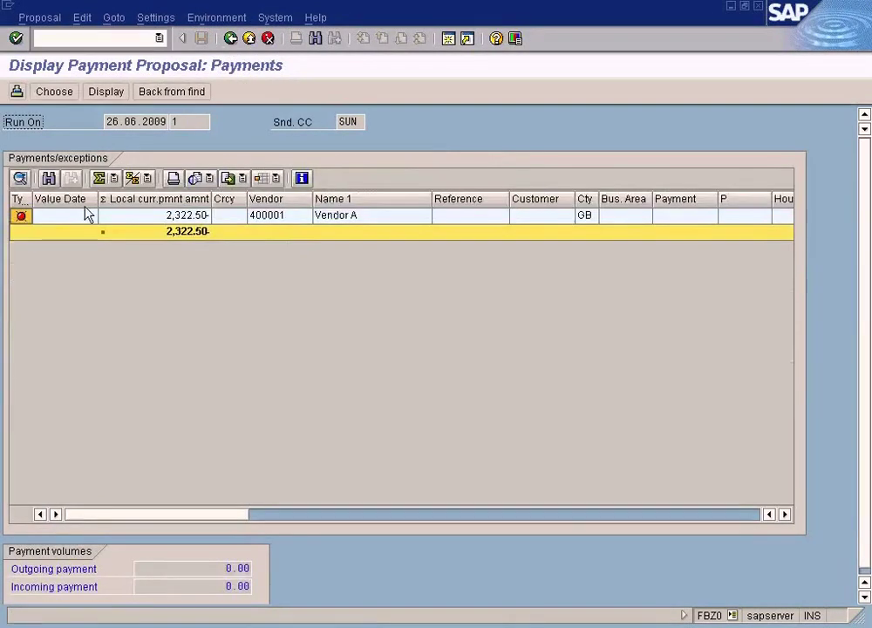
Step: Read the exception note in the details of Vendor A's 100.00 USD item dated 26.06.2009, and return to the run's status
click(288, 222)
double_click(288, 222)
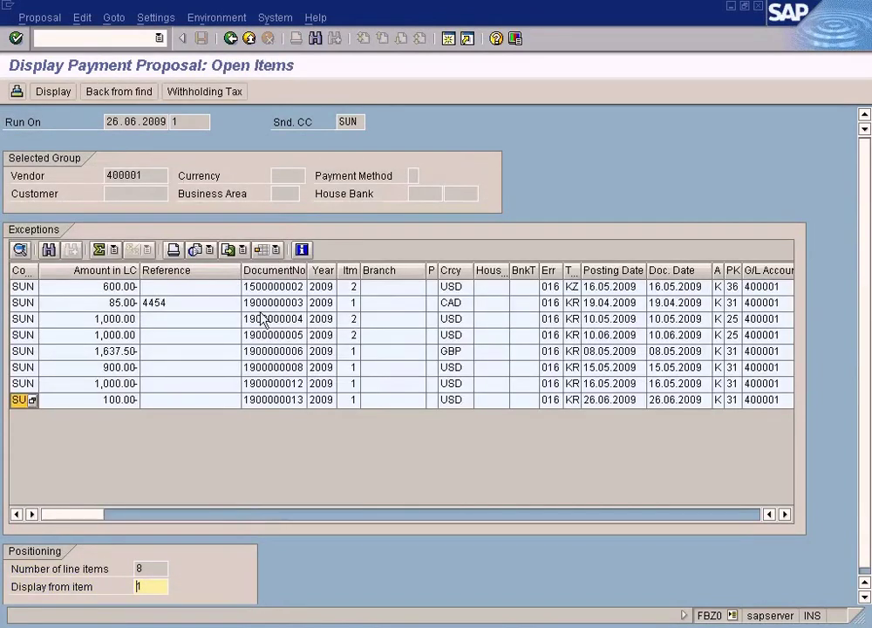
double_click(185, 406)
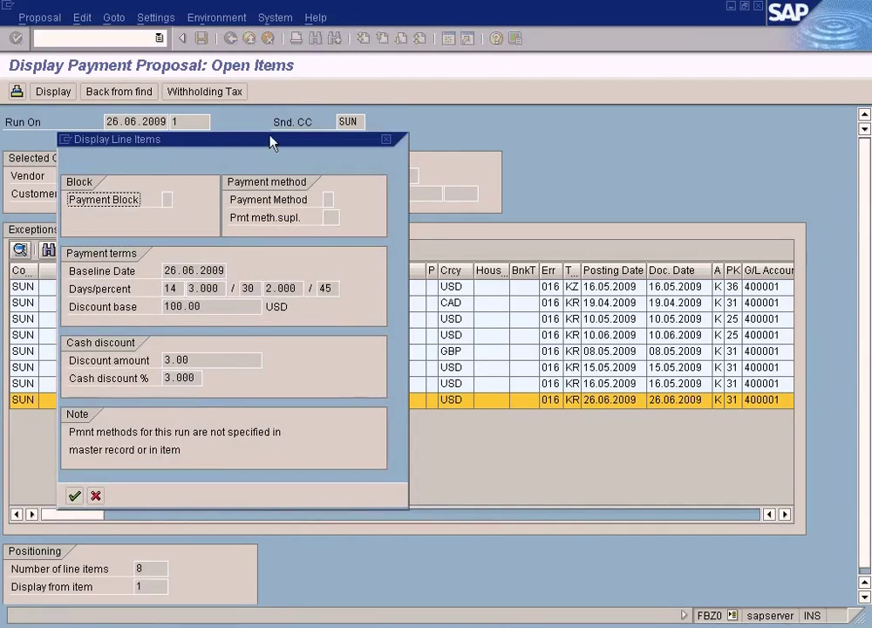
drag(206, 139, 352, 116)
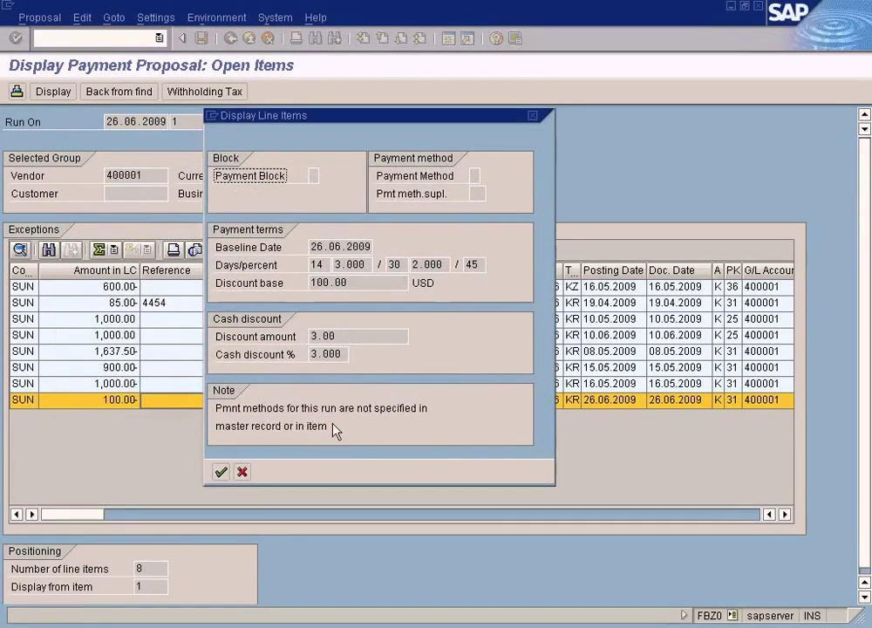
drag(331, 428, 211, 424)
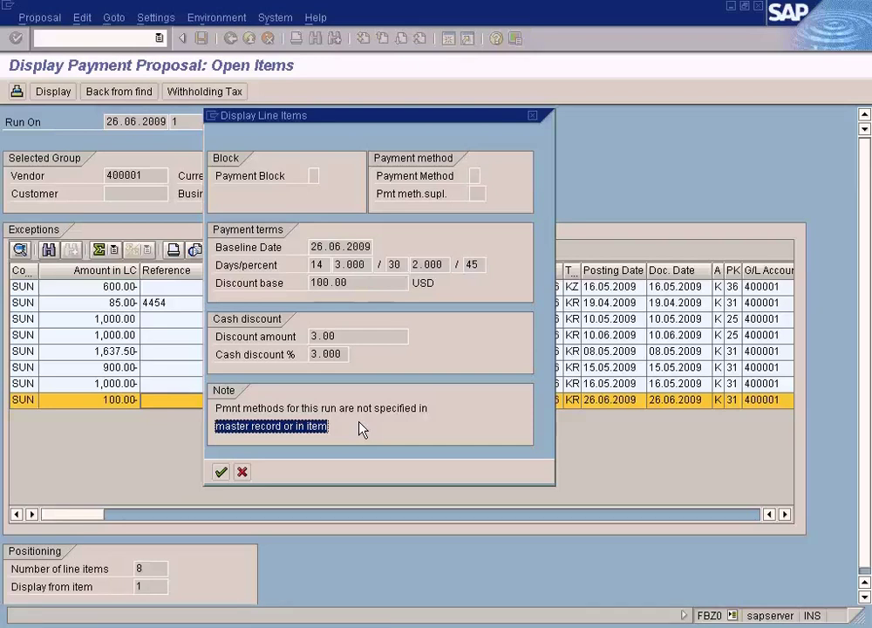
click(344, 436)
drag(283, 428, 349, 436)
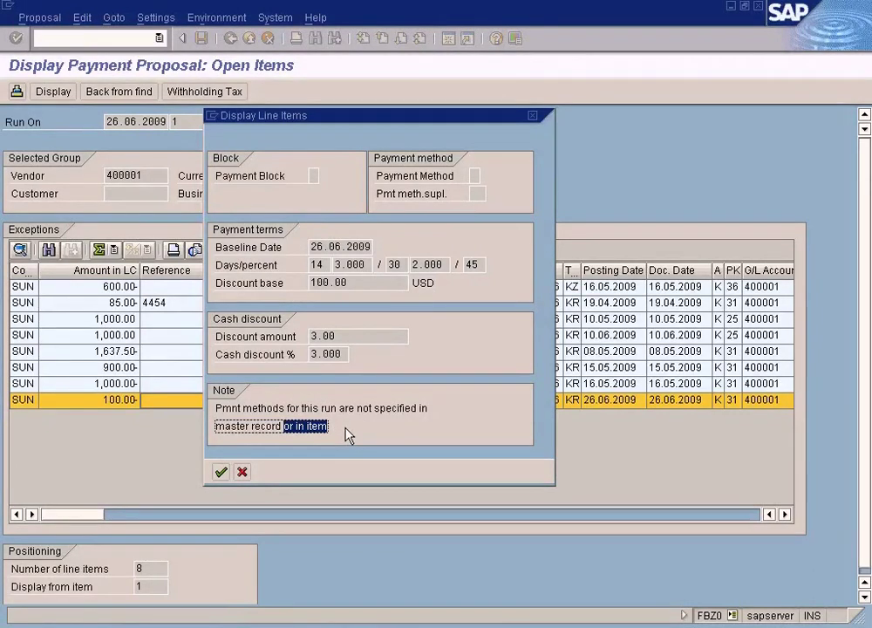
click(347, 435)
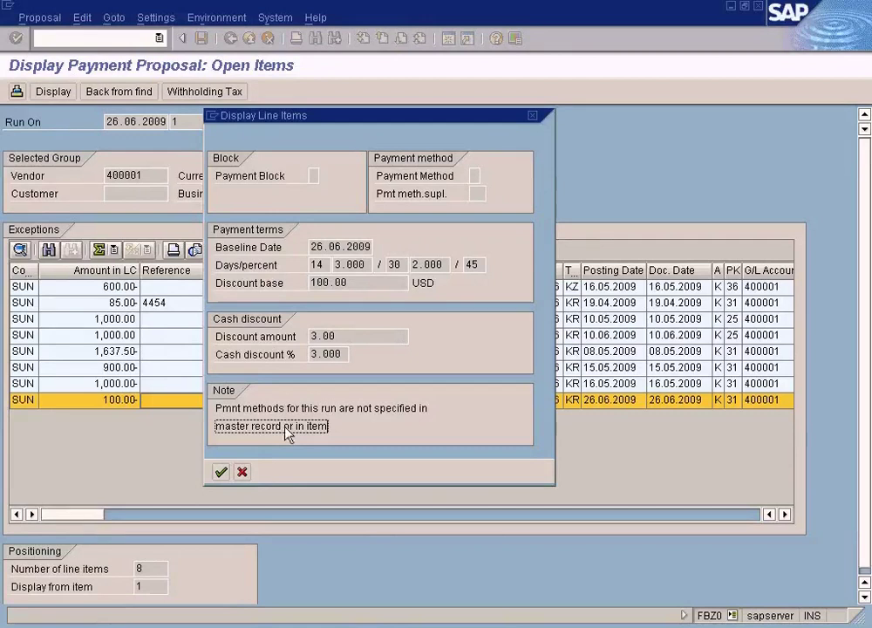
drag(286, 434, 199, 433)
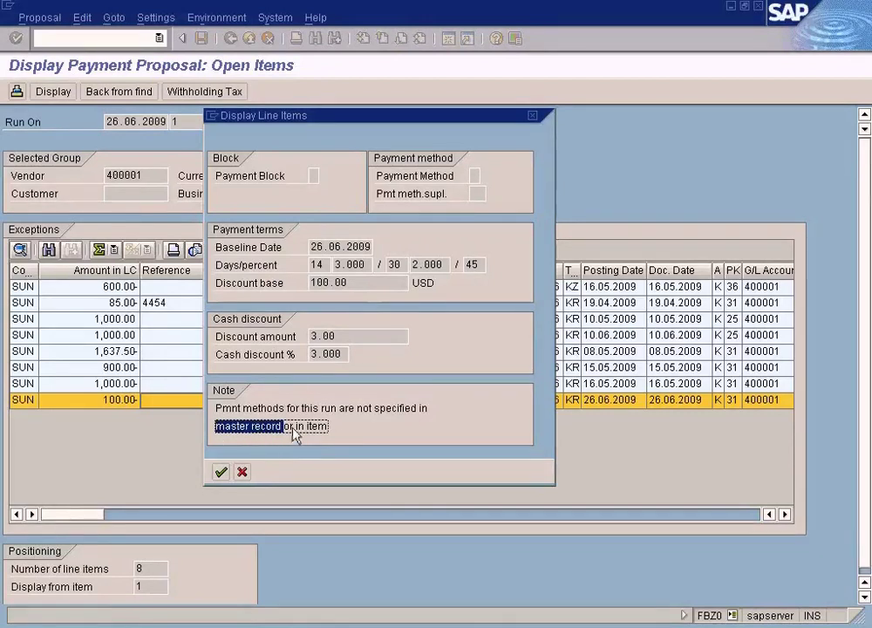
drag(296, 434, 351, 436)
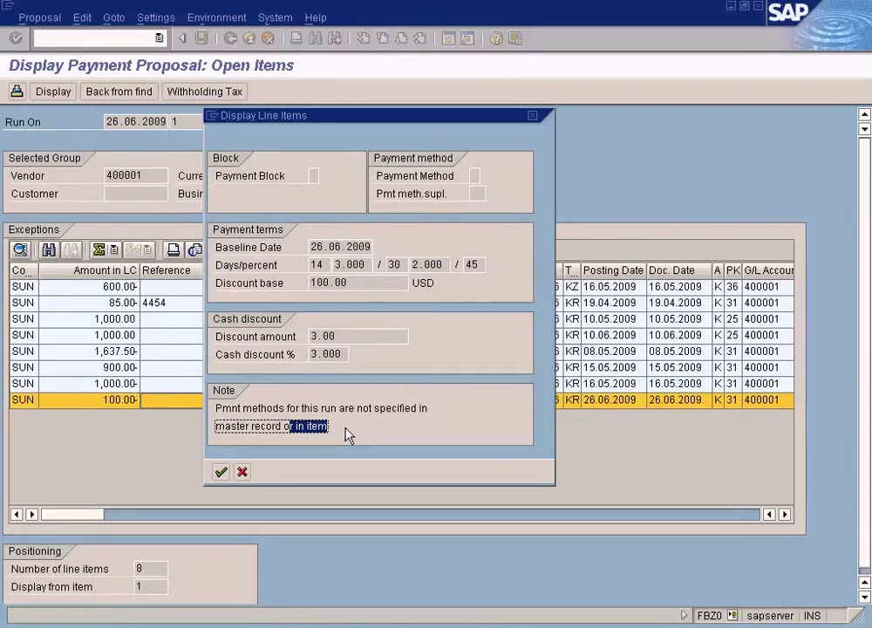
click(244, 471)
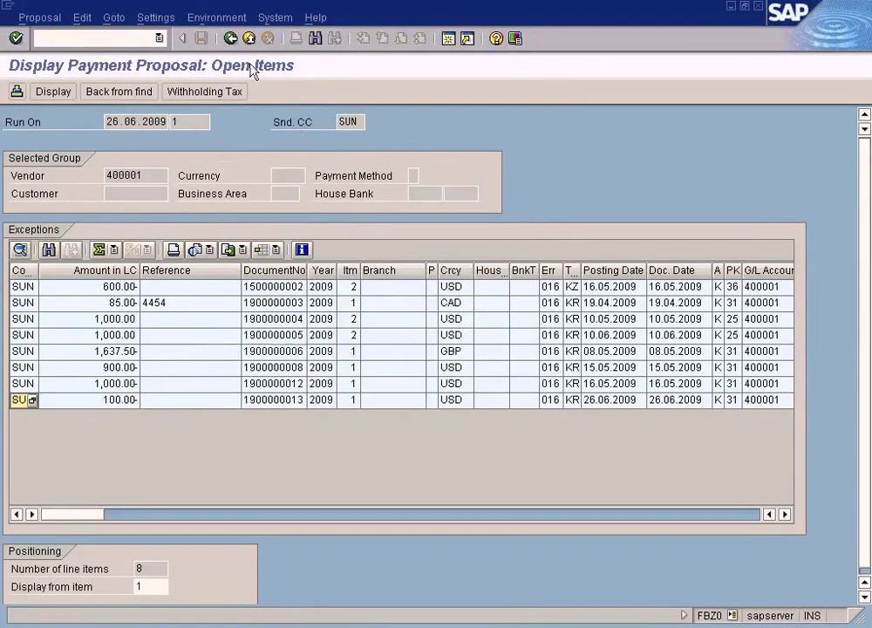
click(232, 40)
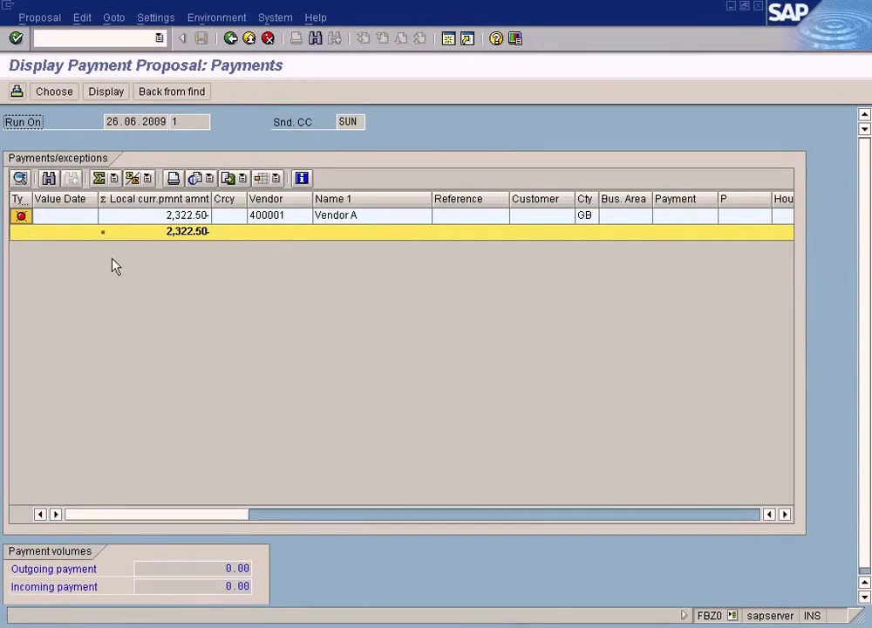
click(230, 38)
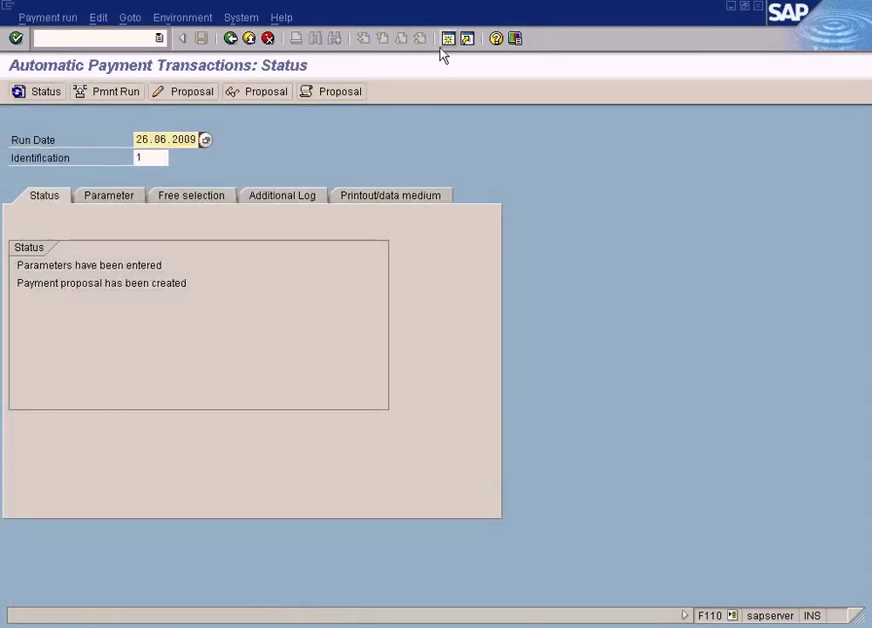
Step: Open a new session and start changing a vendor master record in Accounts Payable
click(447, 39)
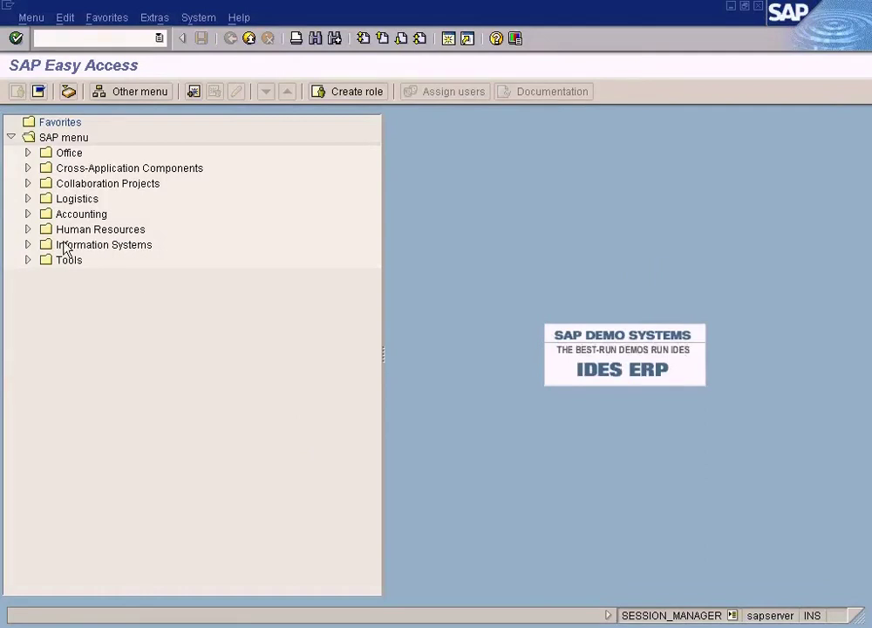
click(28, 214)
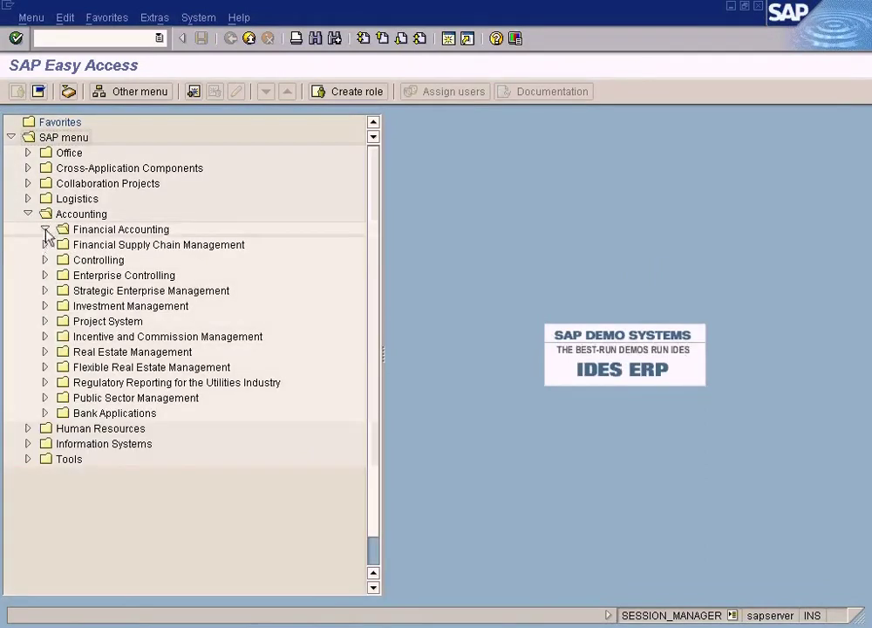
click(46, 229)
click(62, 275)
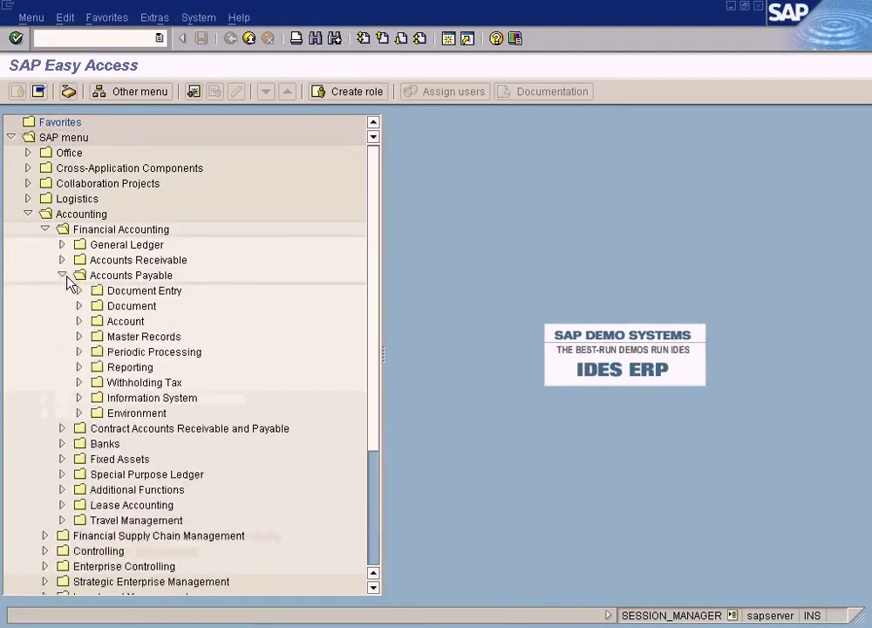
click(79, 306)
click(79, 306)
click(79, 321)
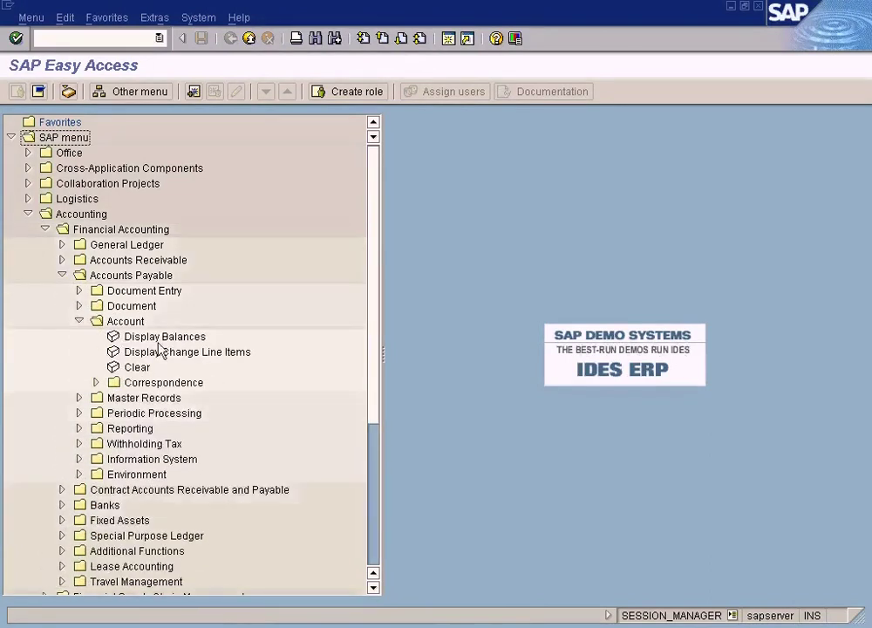
click(79, 321)
click(79, 337)
double_click(144, 367)
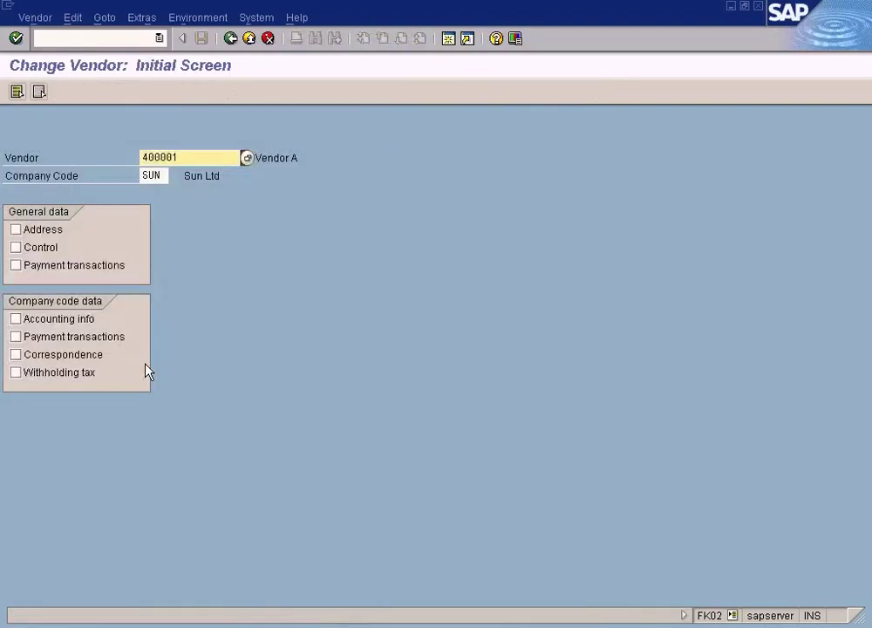
Step: Open Vendor A's payment transactions data for editing, selecting both the general and the company code views for SUN
click(16, 265)
click(16, 336)
key(Return)
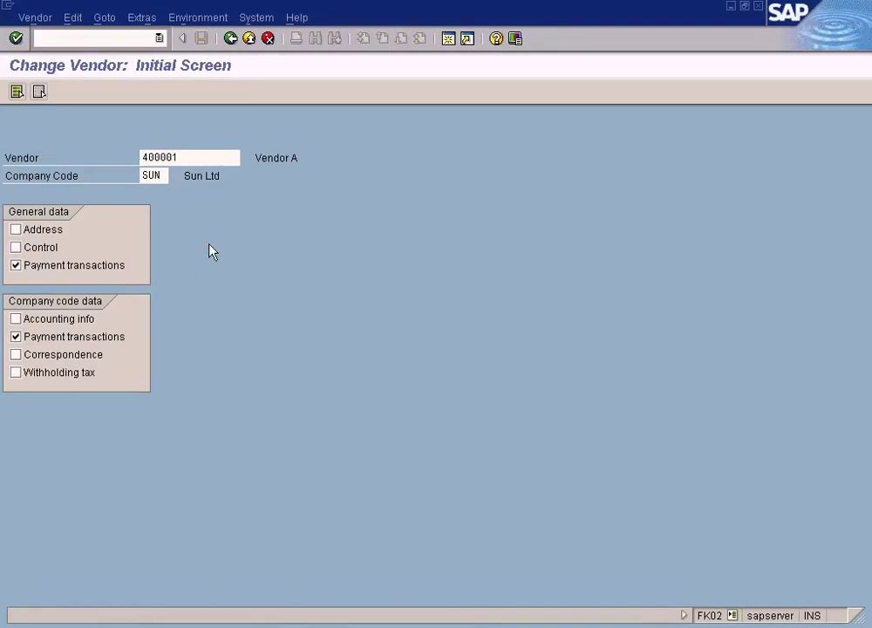
key(Return)
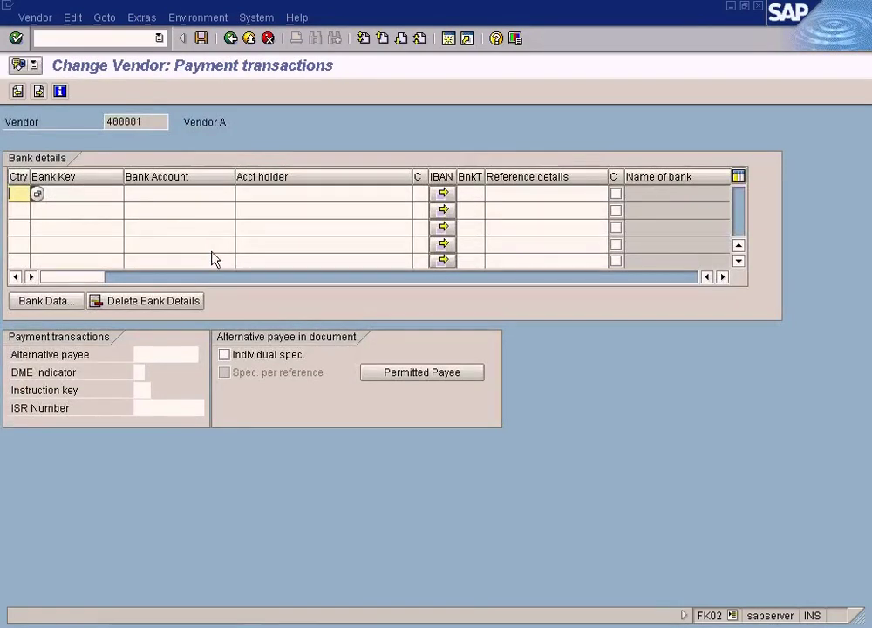
Step: Assign outgoing payment method X (Bank Transfer) to Vendor A in its company code SUN payment transactions accounting data
click(18, 91)
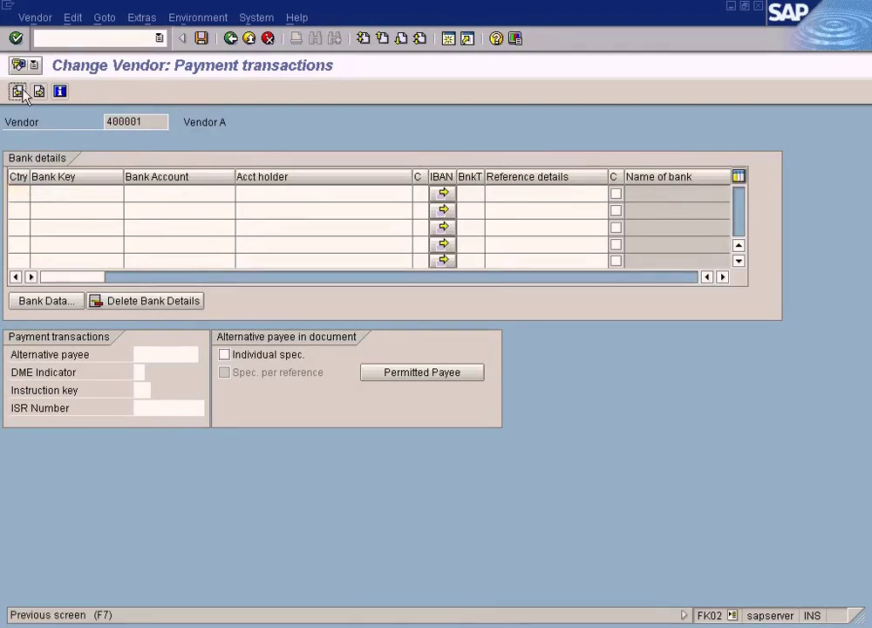
click(38, 92)
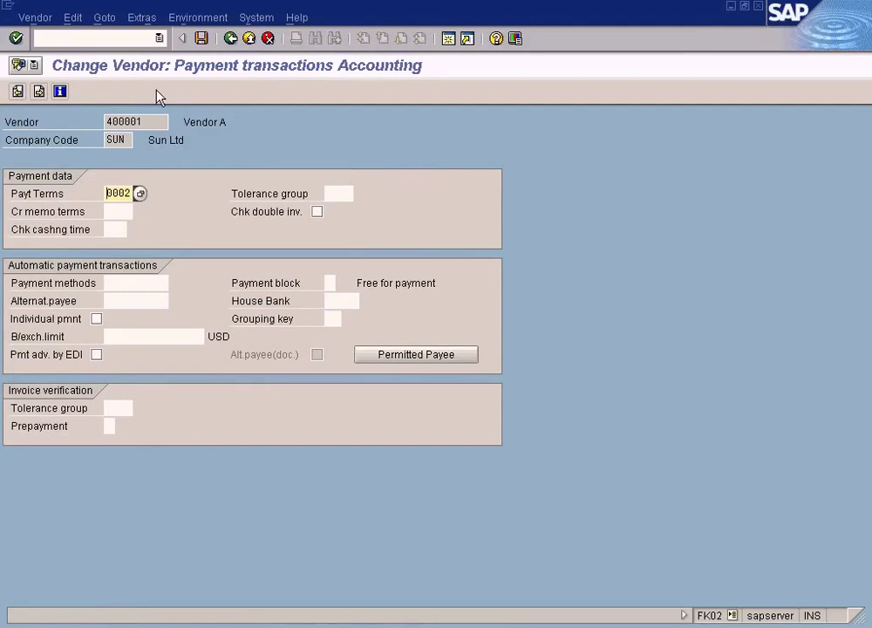
click(136, 285)
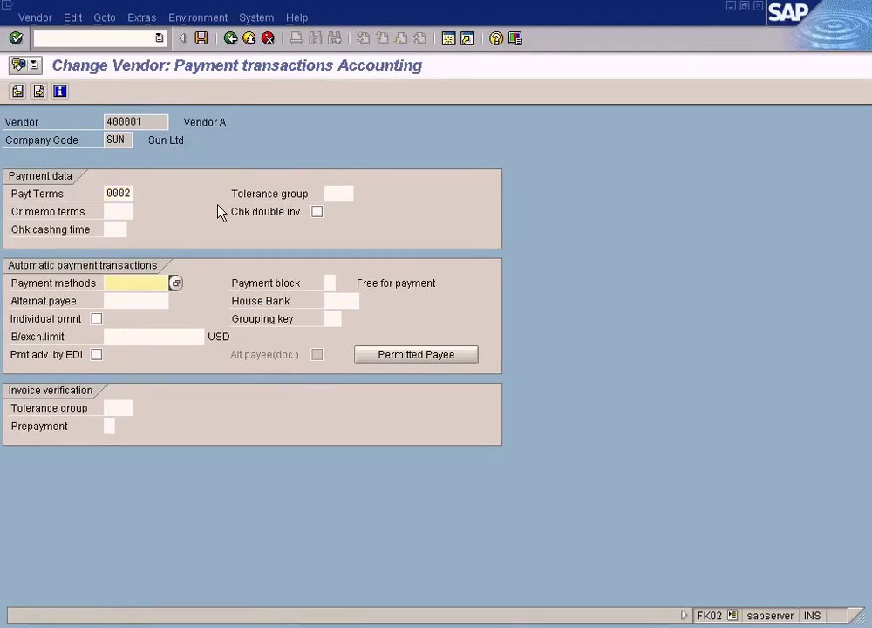
click(121, 142)
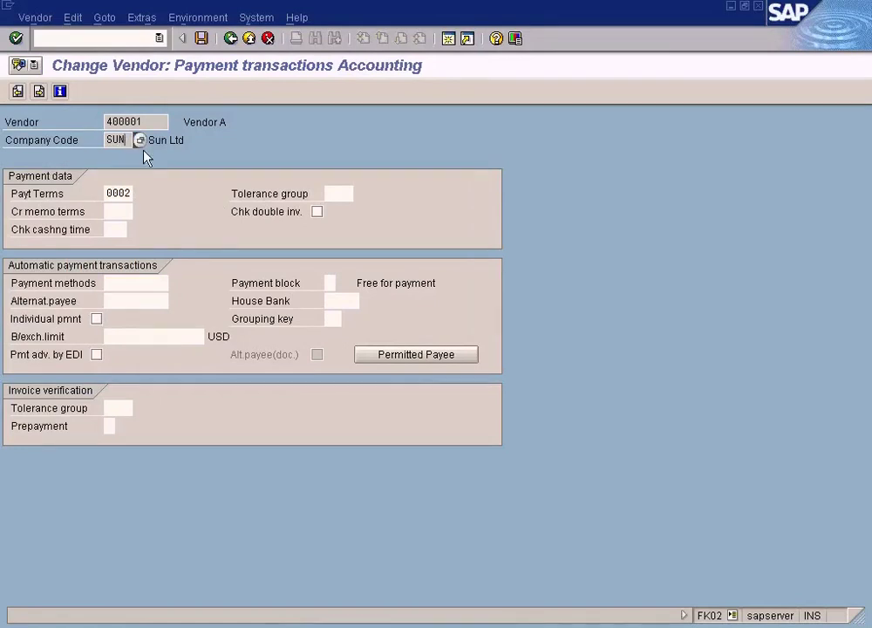
click(139, 284)
click(177, 283)
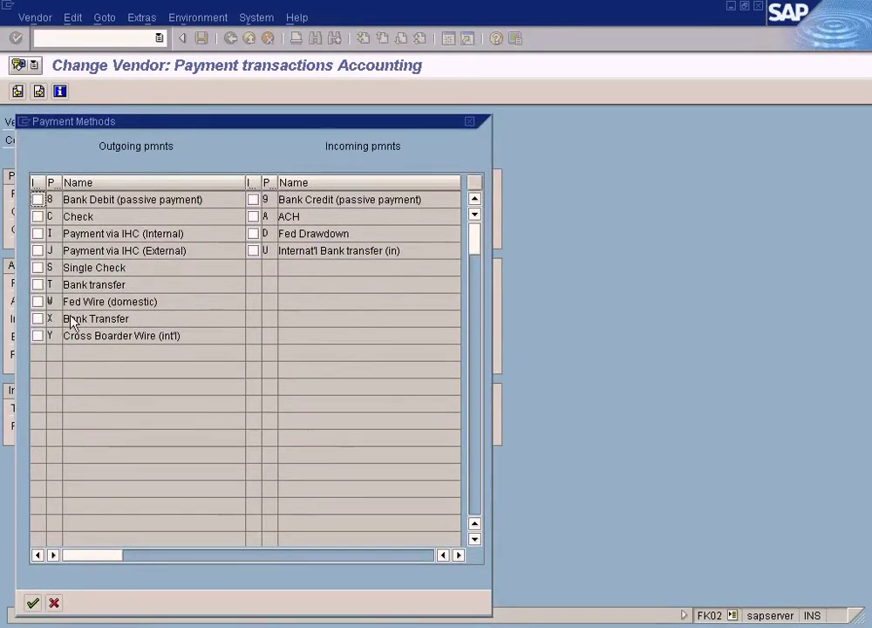
click(38, 320)
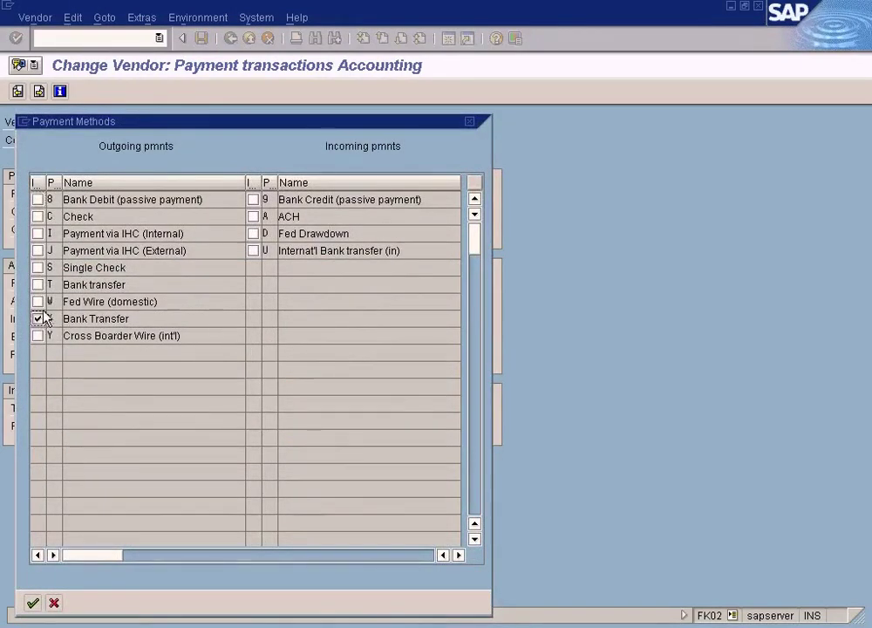
click(32, 602)
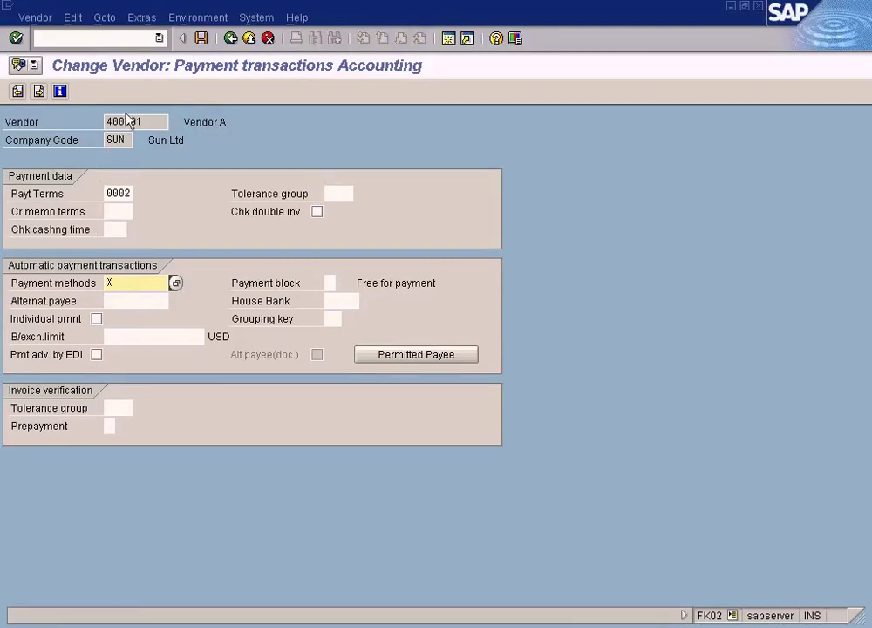
Step: Save the changes to Vendor A and leave the vendor change transaction
double_click(126, 121)
click(128, 286)
click(202, 38)
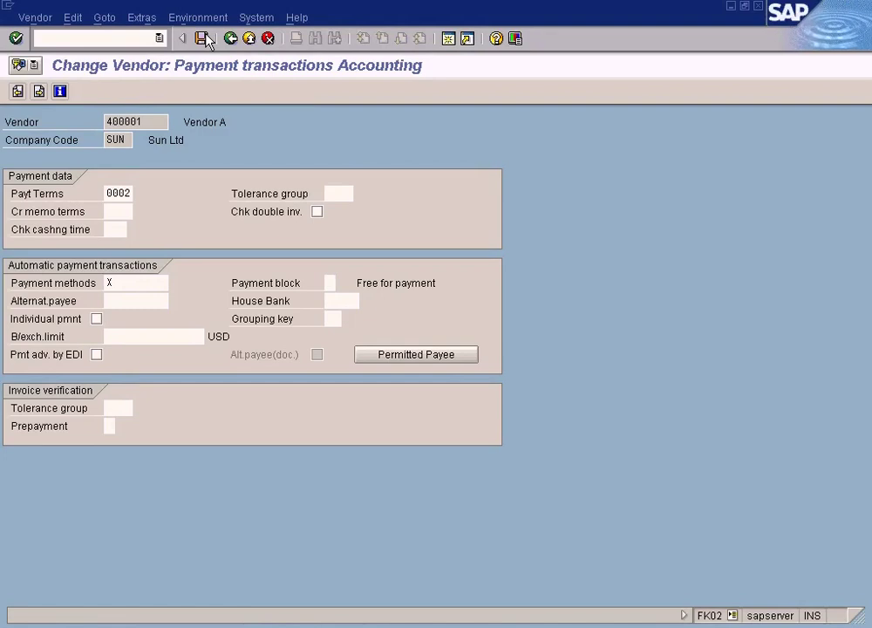
click(204, 38)
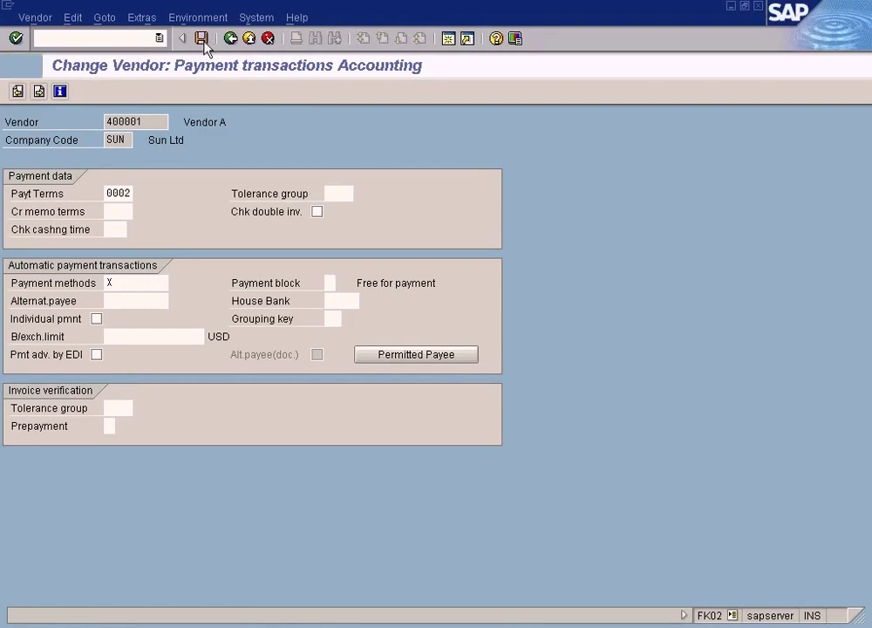
click(249, 38)
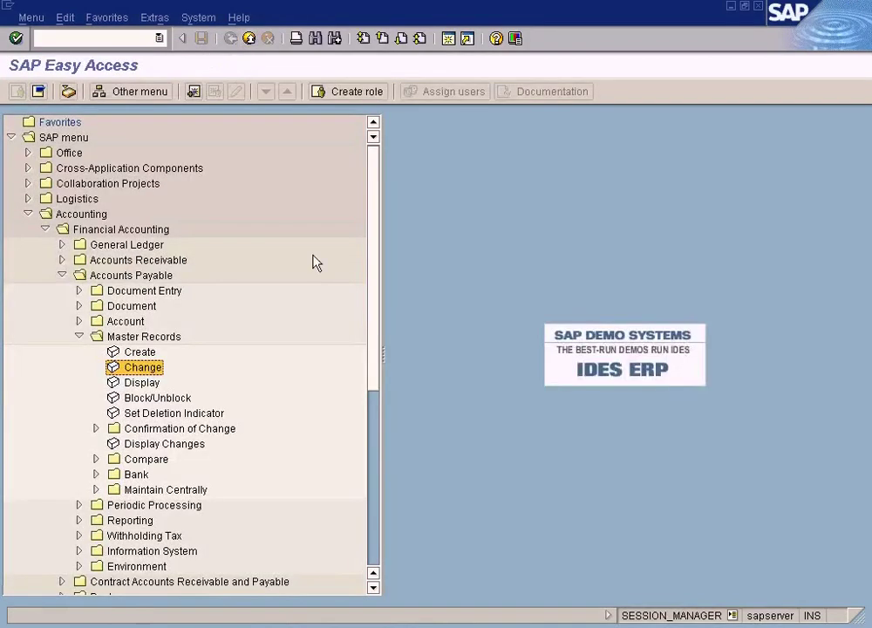
Step: Switch to the Automatic Payment Transactions session and delete the existing proposal of run 26.06.2009, identification 1
click(321, 624)
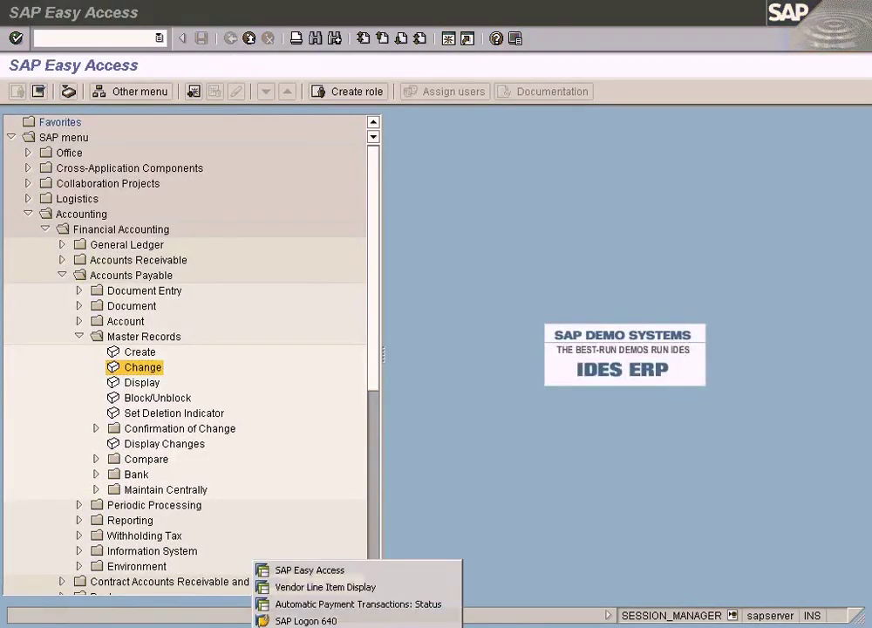
click(322, 604)
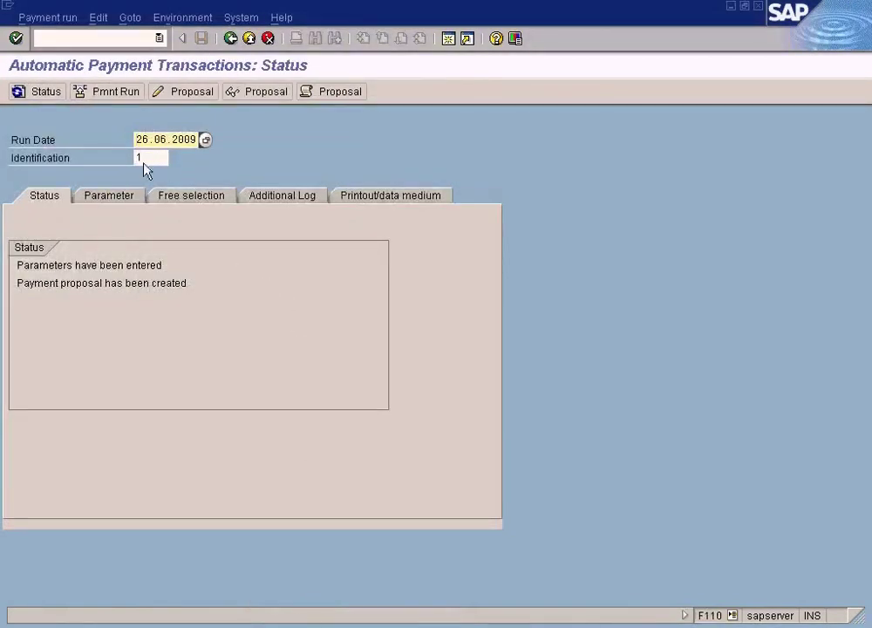
click(130, 197)
click(49, 202)
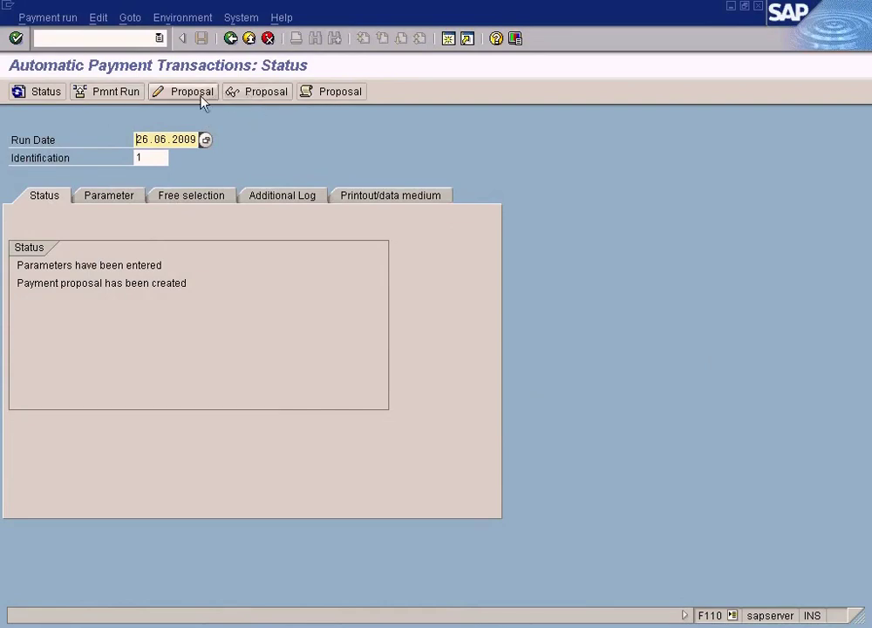
click(70, 18)
mouse_move(97, 21)
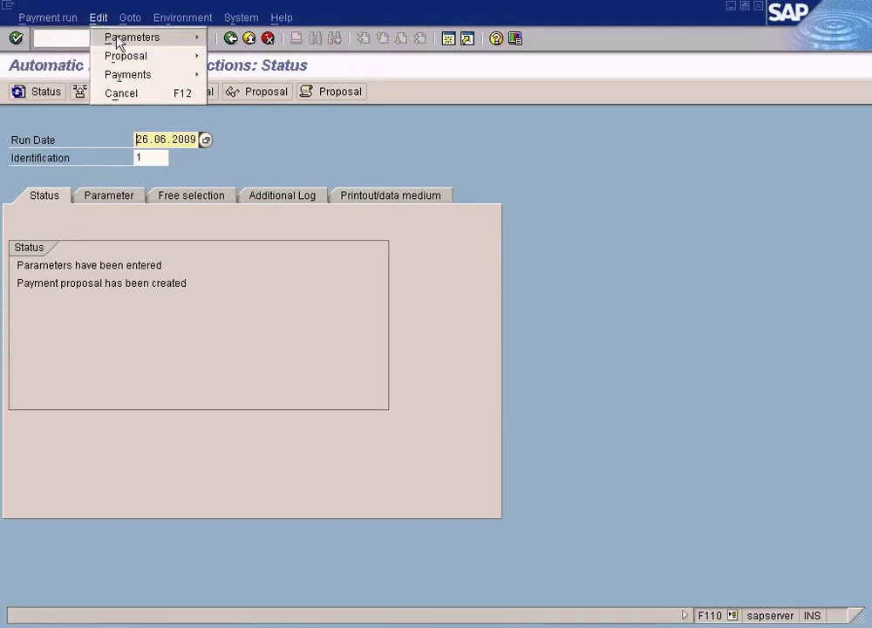
mouse_move(111, 57)
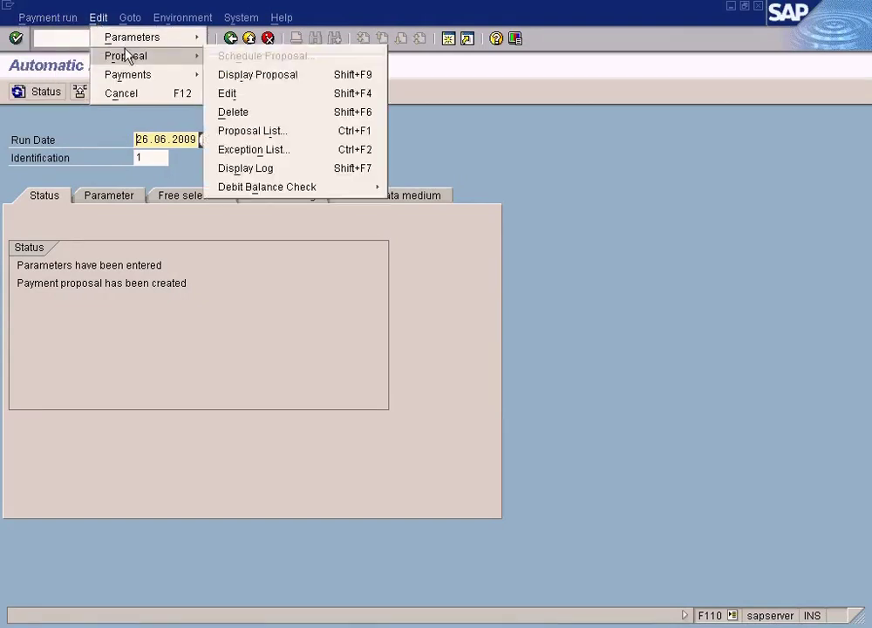
click(253, 118)
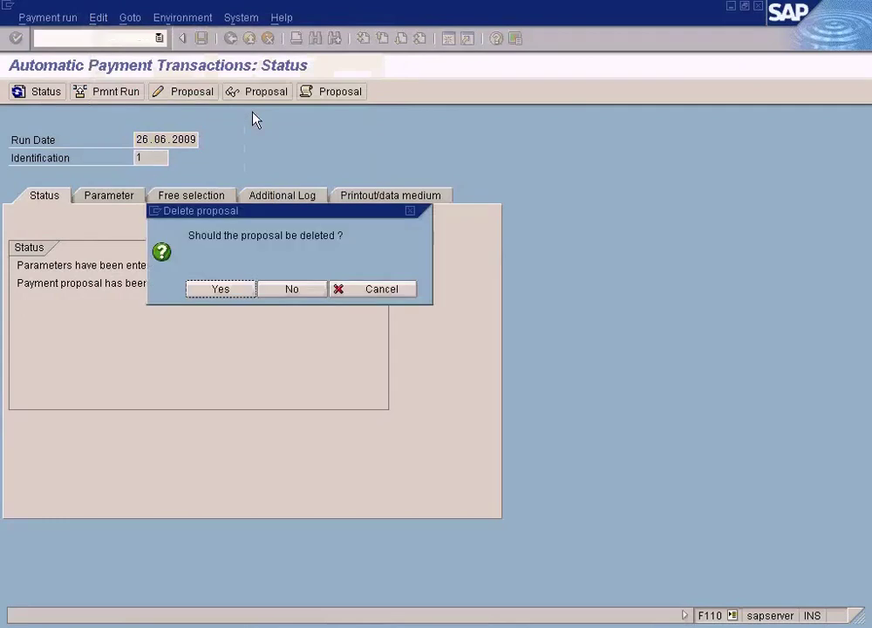
click(221, 291)
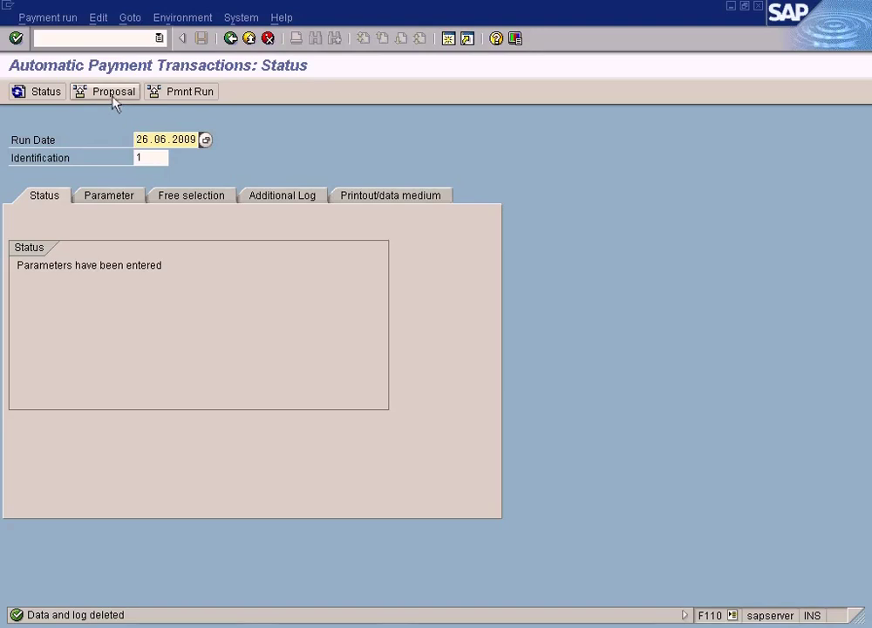
Step: Check the payment run parameters, schedule a new proposal with an immediate start on 26.06.2009, and refresh the status
click(110, 199)
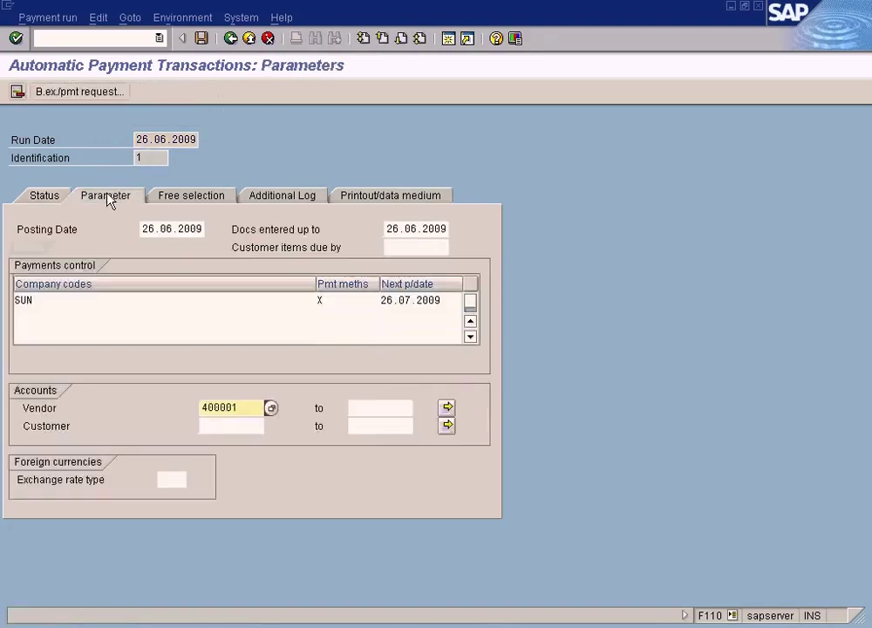
click(48, 197)
click(106, 92)
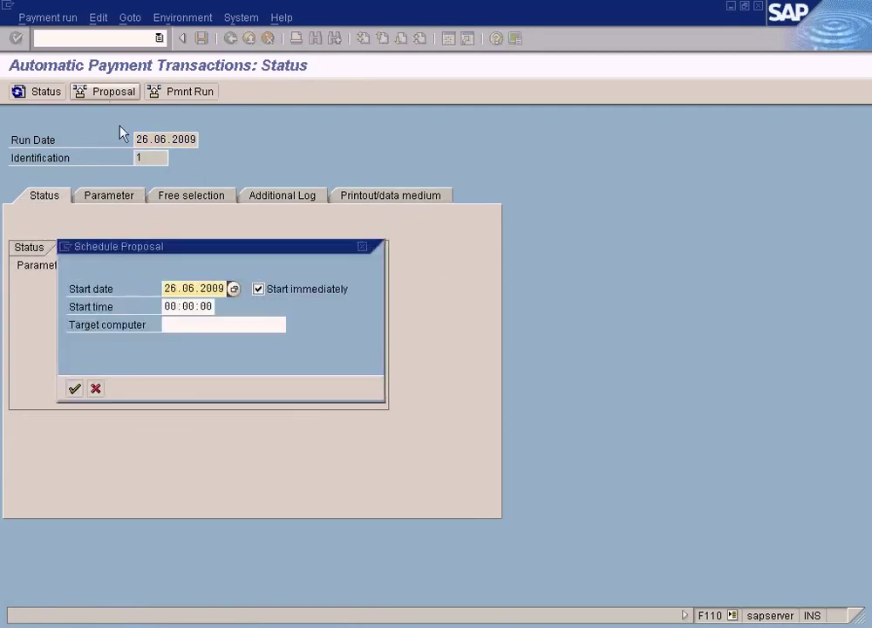
click(75, 389)
click(48, 92)
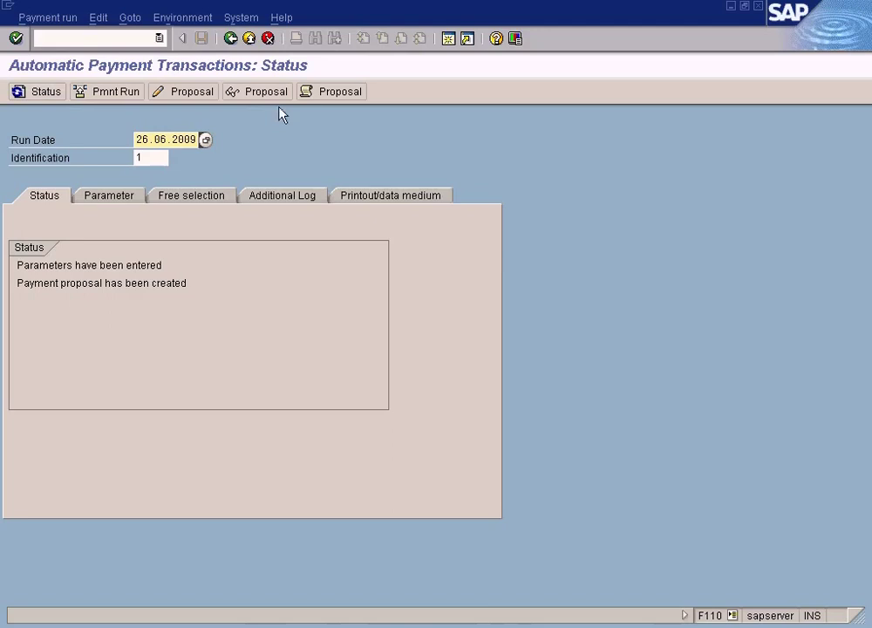
Step: Display the new payment proposal's exceptions and examine the details of the 100.00 USD item dated 26.06.2009
click(259, 95)
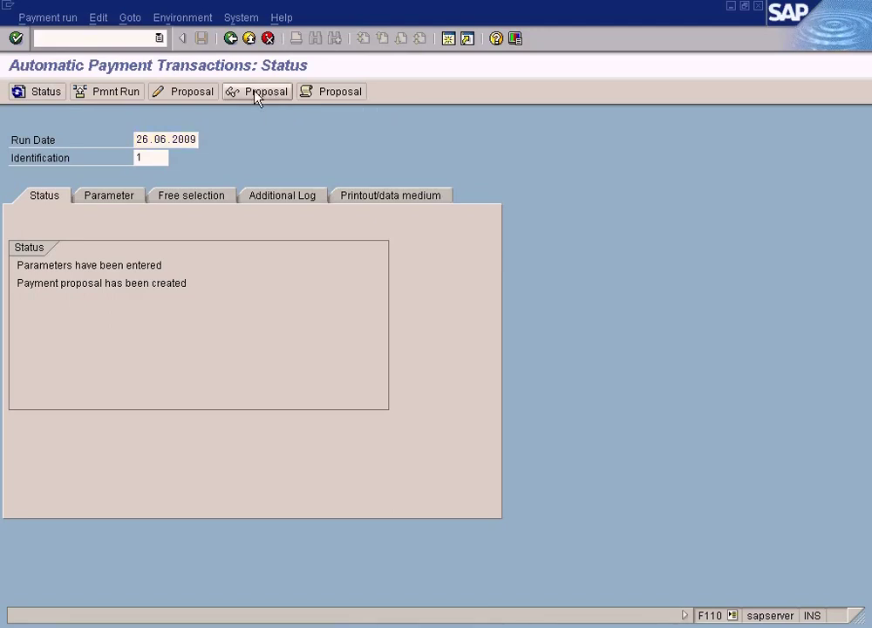
double_click(268, 214)
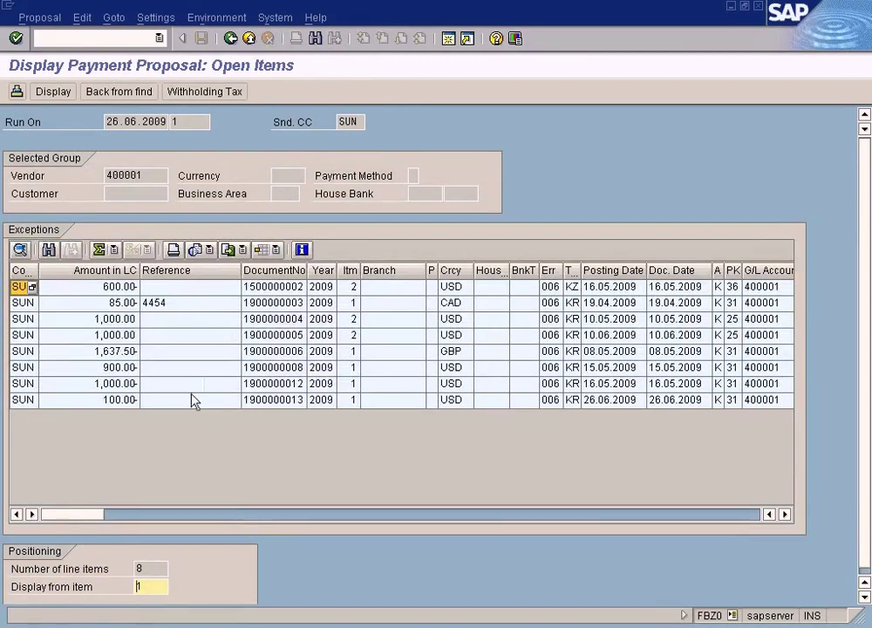
double_click(191, 401)
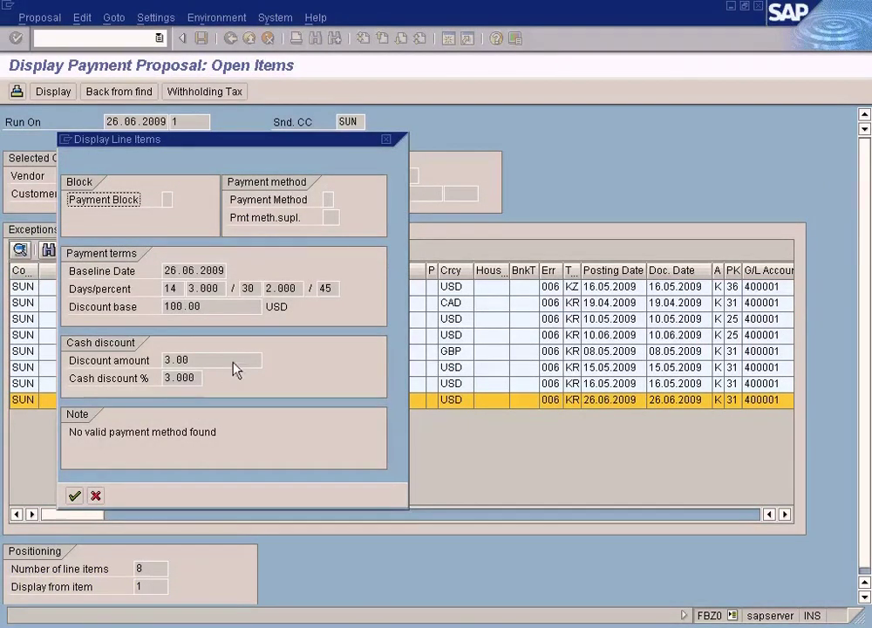
click(95, 496)
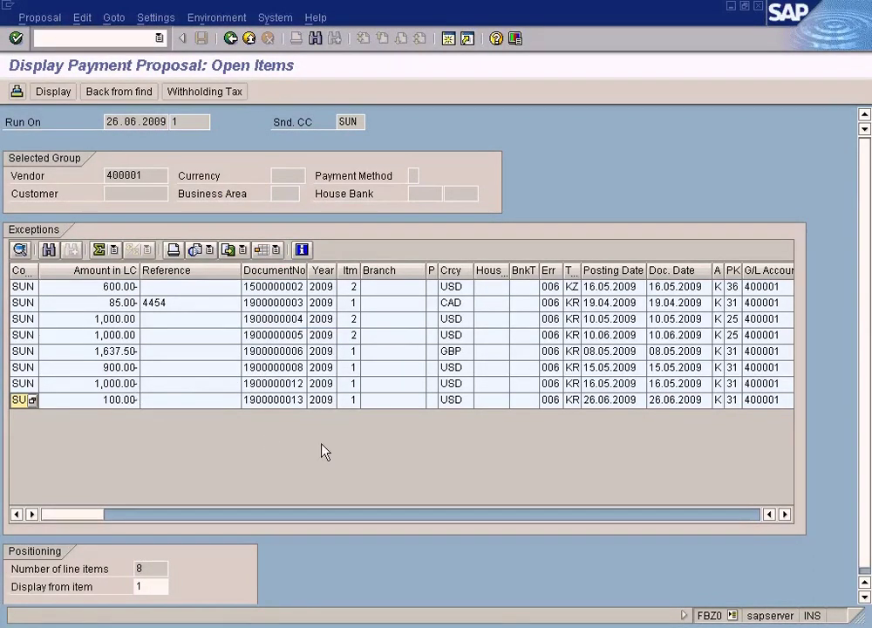
Step: View the vendor's open items in the Vendor Line Item Display session and return to the payment proposal
click(331, 626)
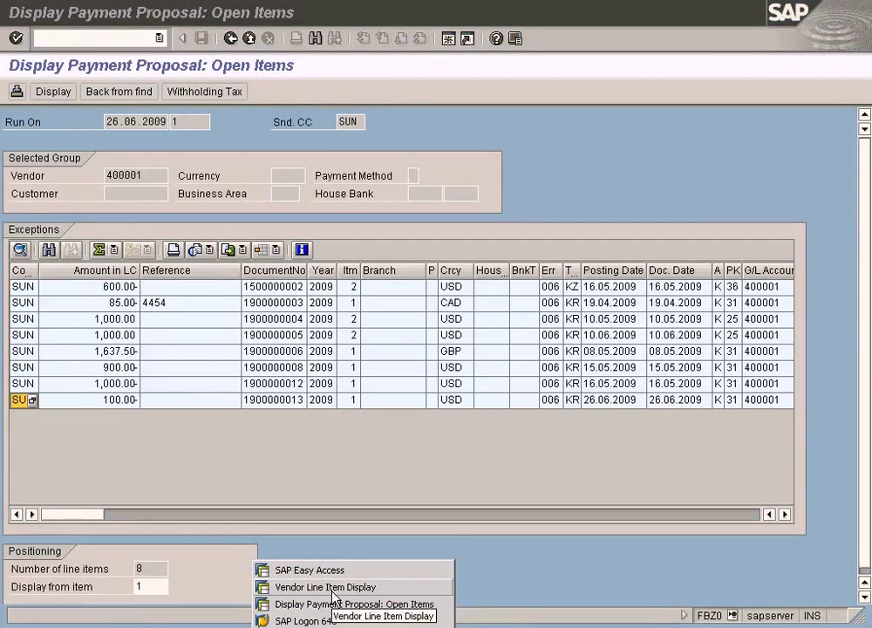
click(332, 599)
click(330, 624)
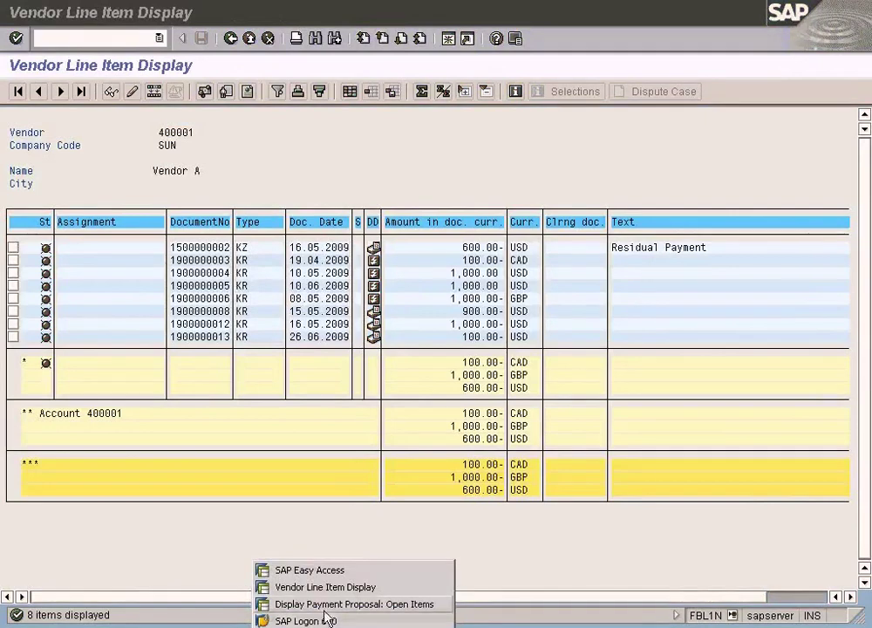
click(340, 602)
Step: Start the FB03 document display transaction in a new session and return to the payment proposal
click(449, 39)
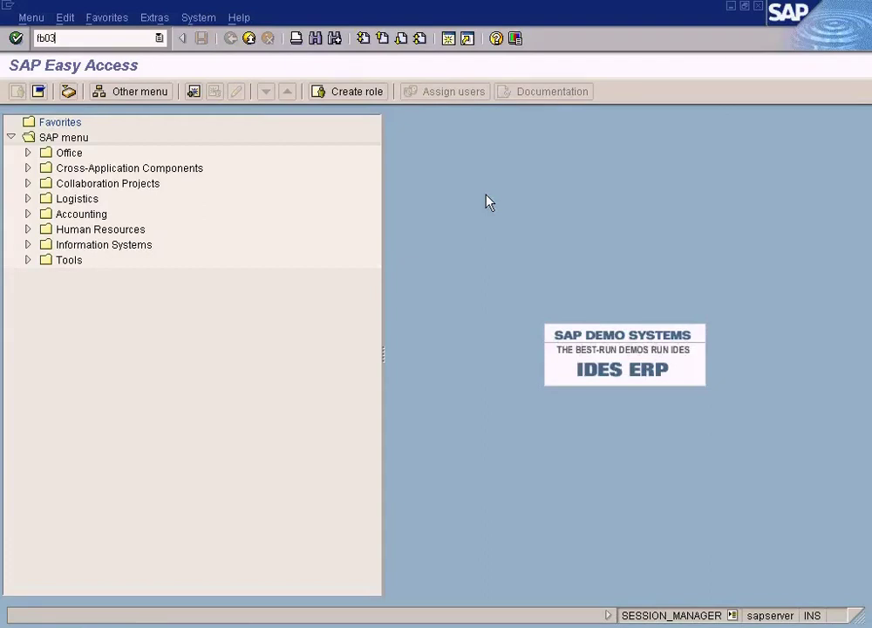
key(Return)
key(alt+Tab)
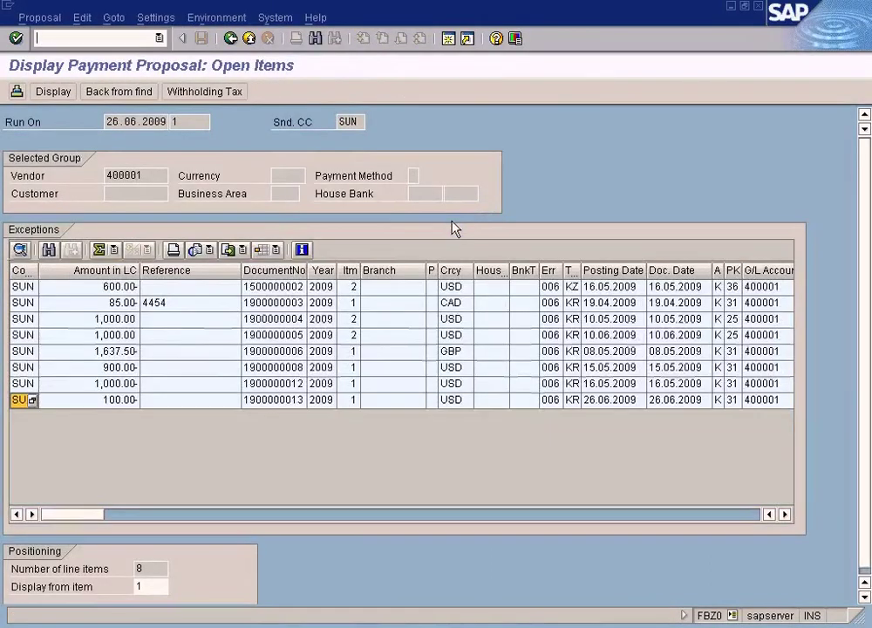
Step: Copy the document number of the 100.00 USD item dated 26.06.2009 from the proposal's exceptions list
click(274, 401)
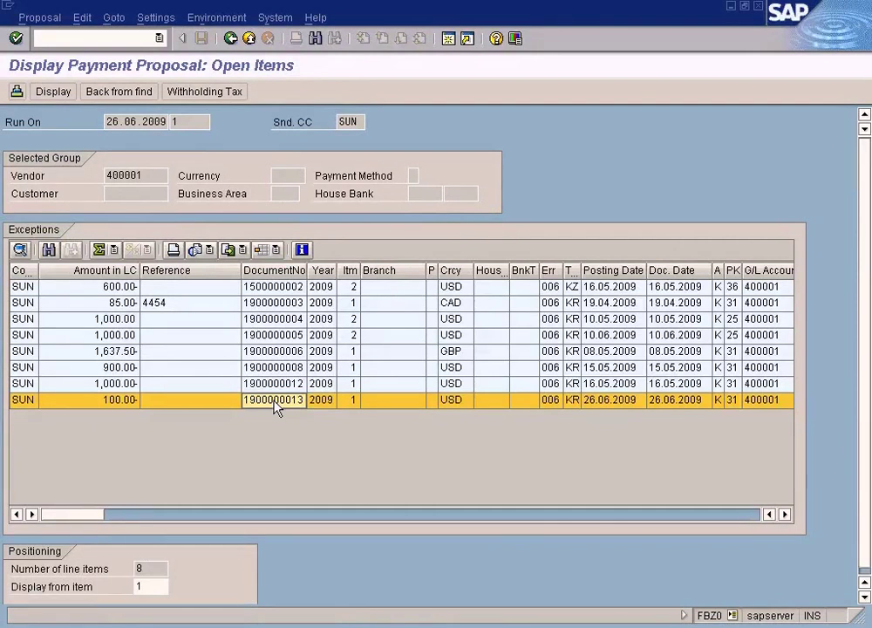
double_click(272, 404)
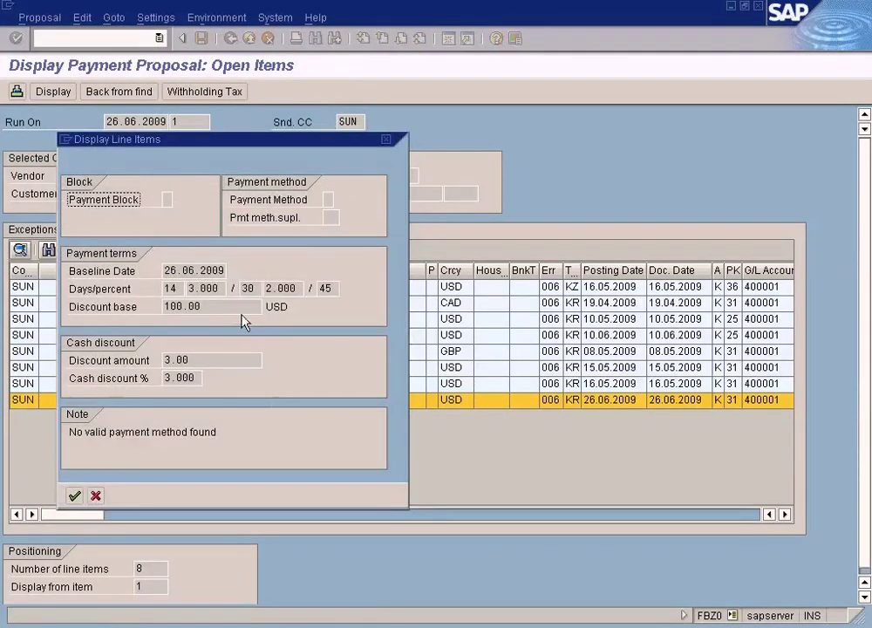
click(96, 495)
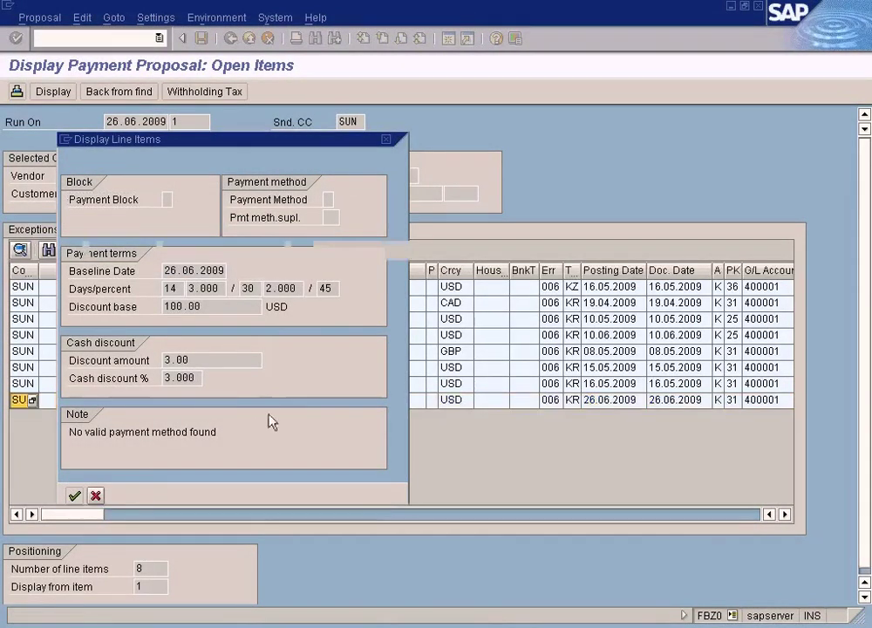
click(275, 403)
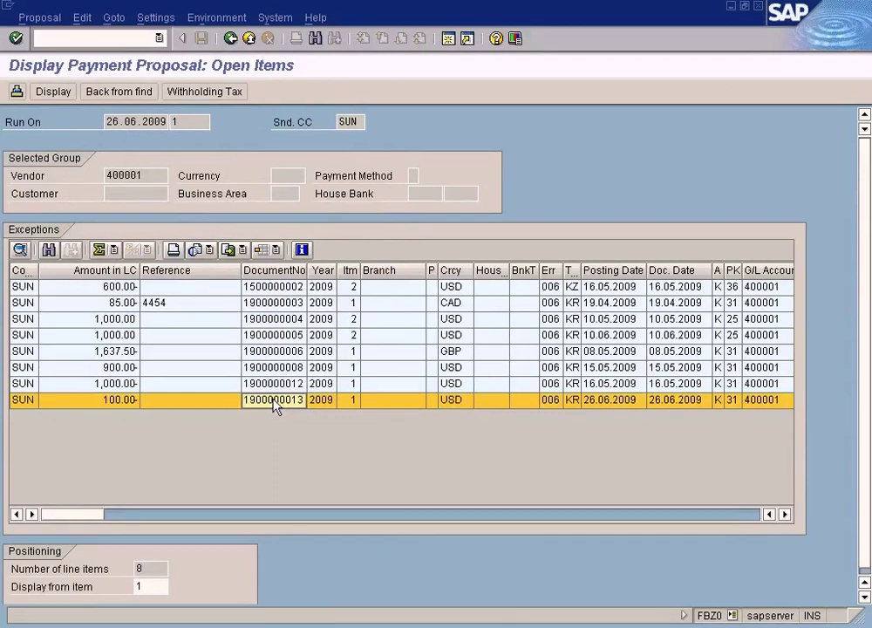
click(275, 403)
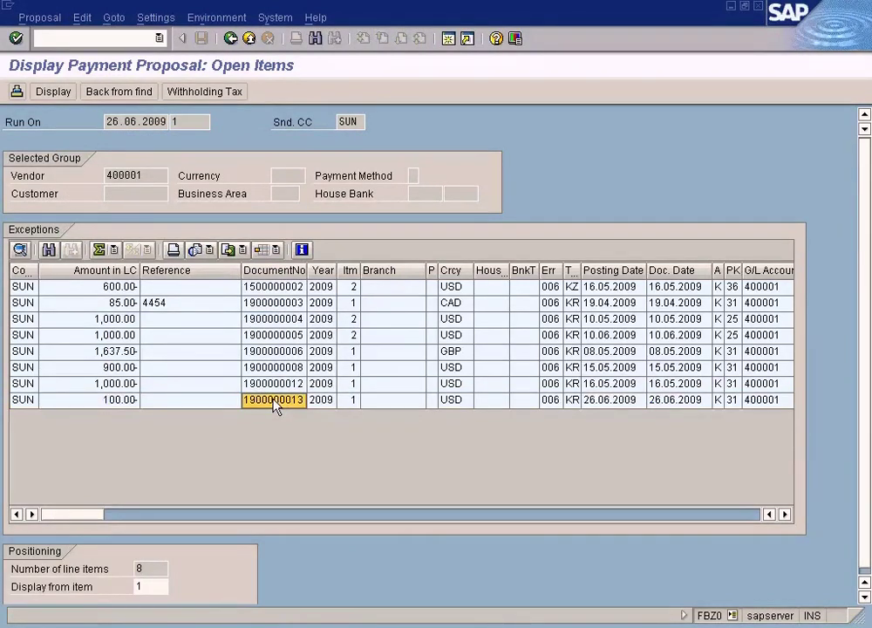
right_click(275, 403)
click(296, 410)
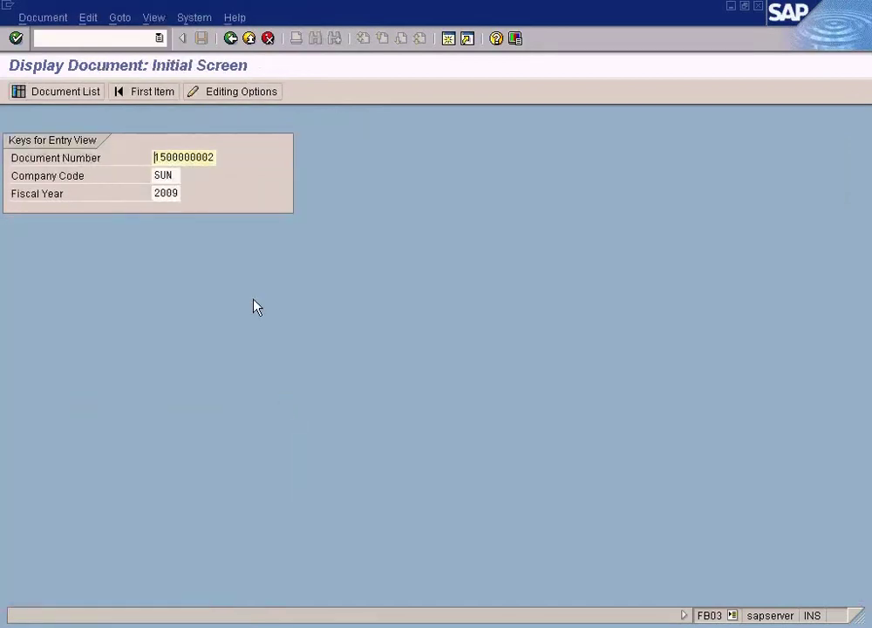
Step: Replace the document number in the FB03 session with the one copied from the 100.00 USD exception item and display that document
key(shift+End)
key(Delete)
key(ctrl+v)
key(F3)
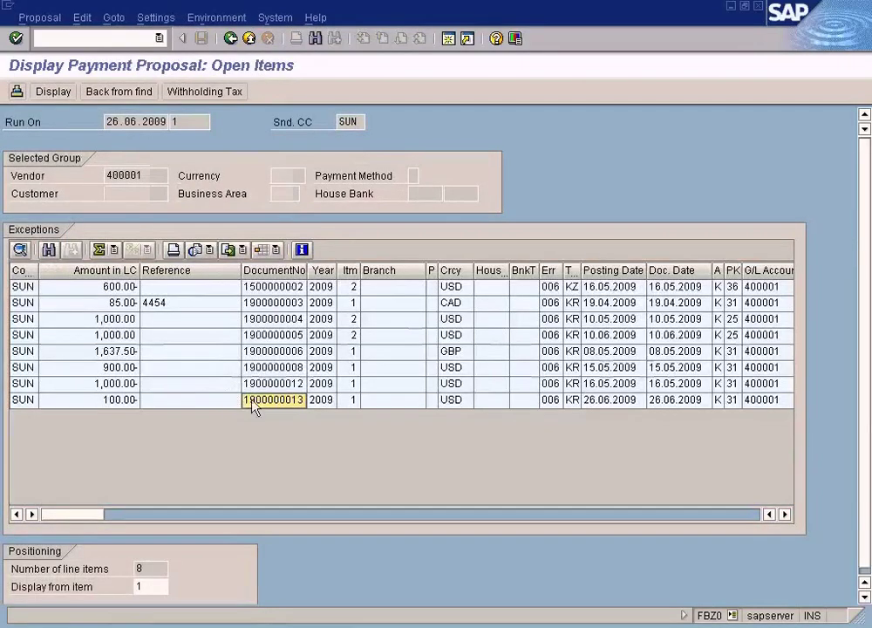
right_click(273, 404)
click(297, 409)
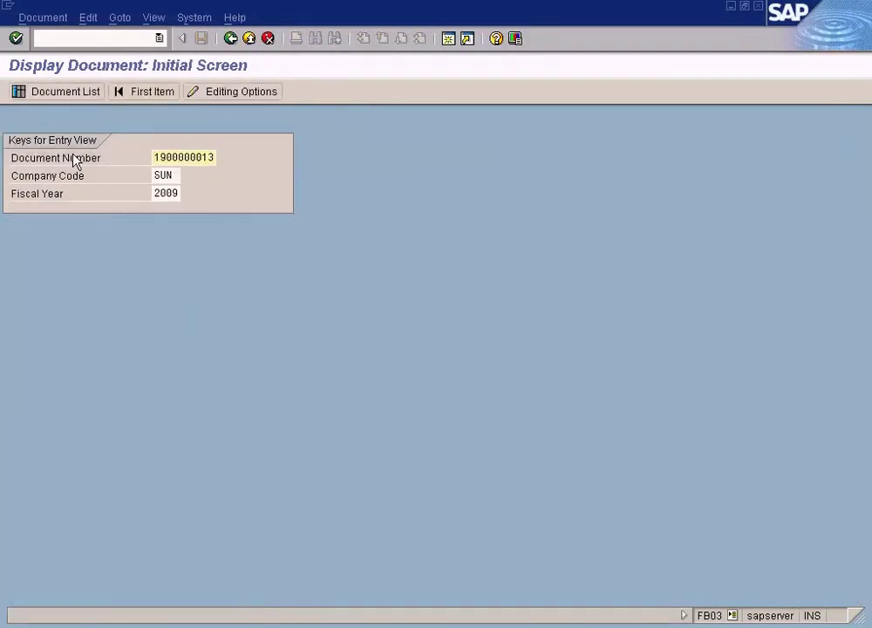
key(Return)
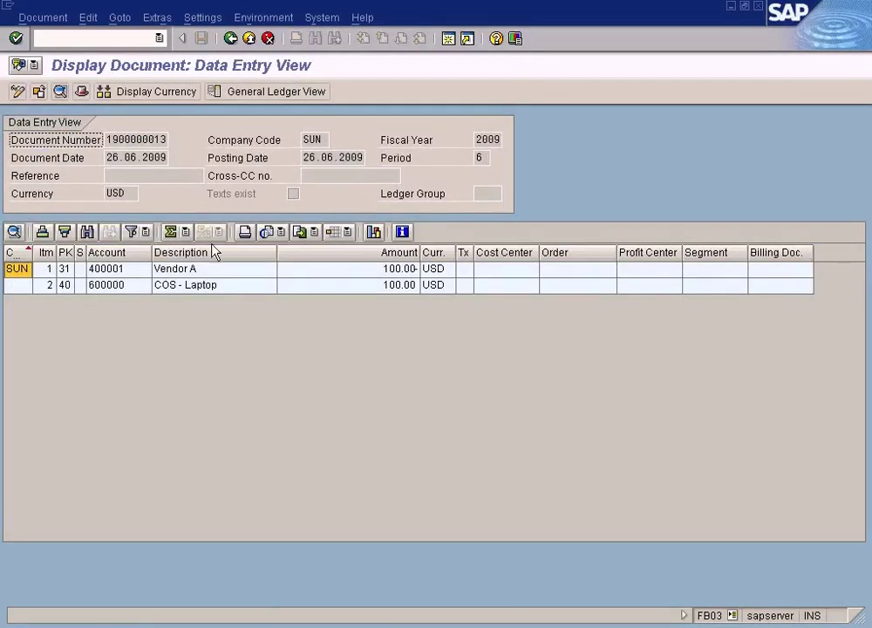
Step: Set the payment method of the document's Vendor A line item to X and save the document
click(212, 278)
double_click(212, 277)
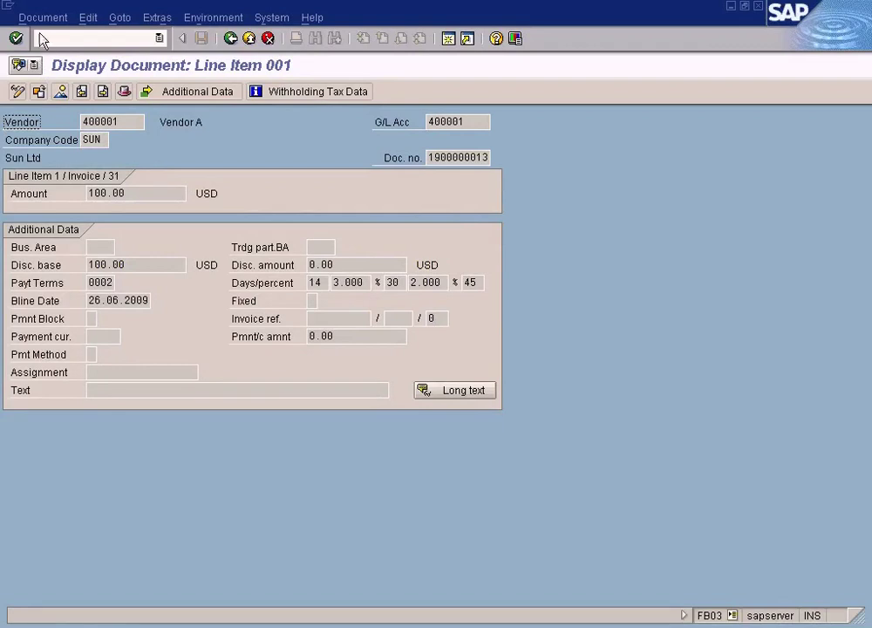
click(18, 92)
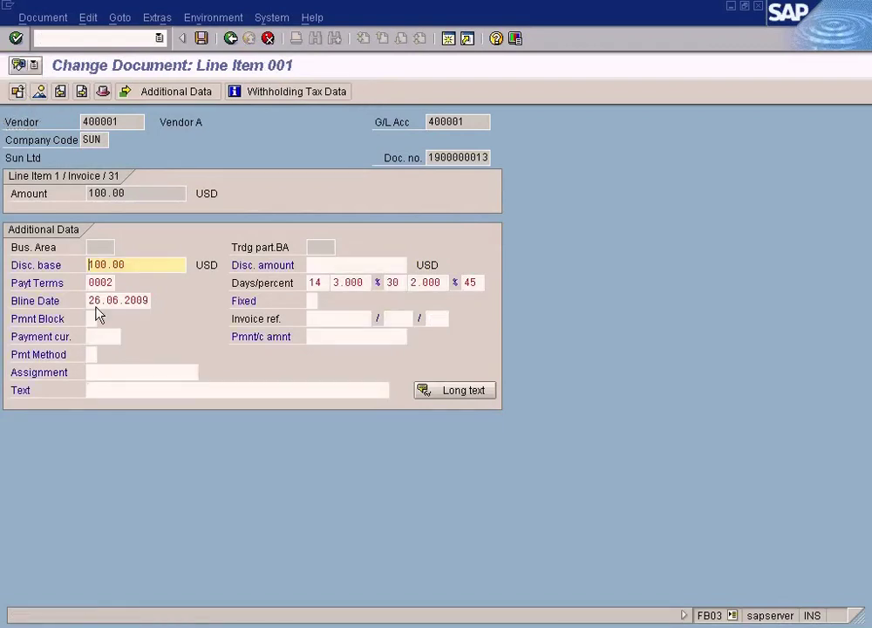
click(94, 355)
text(X)
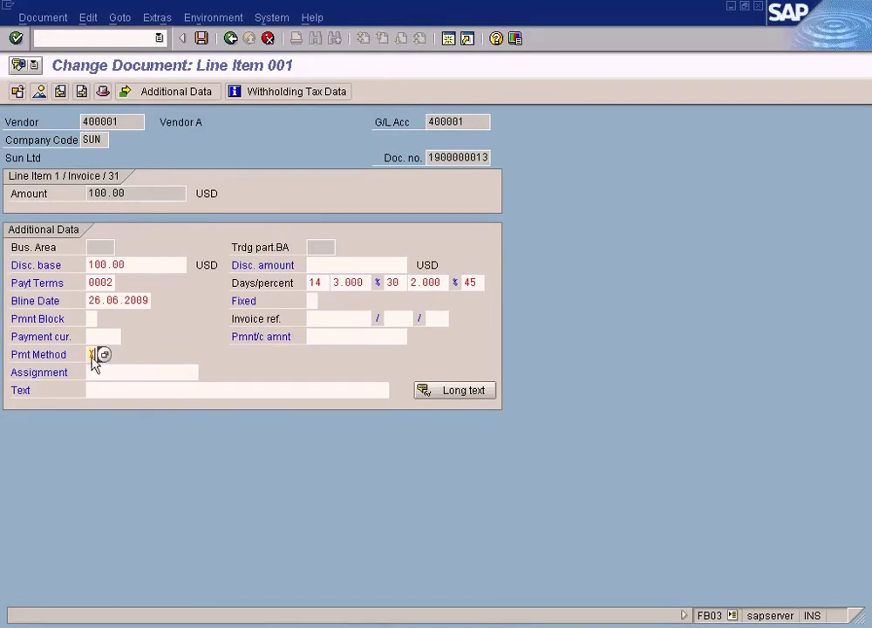
click(202, 40)
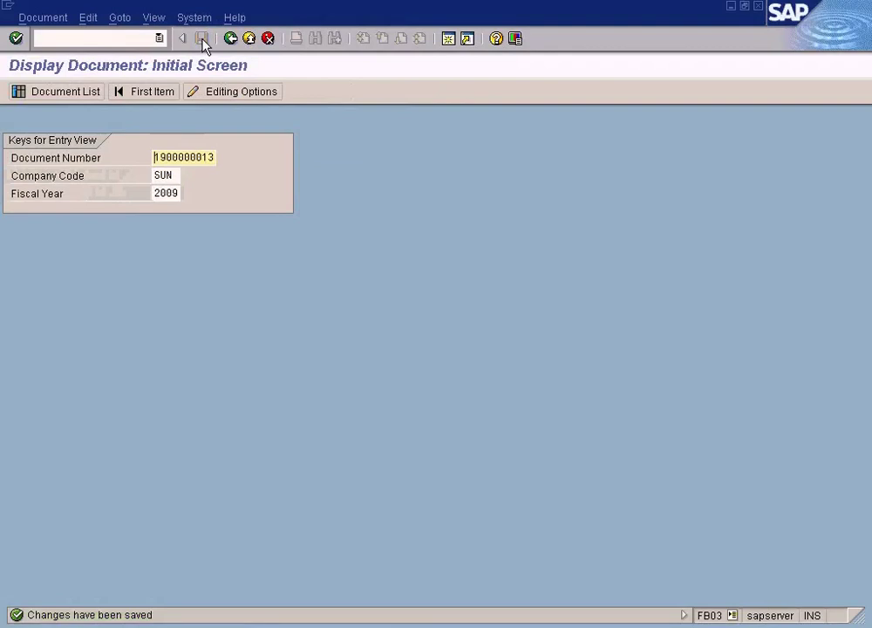
click(249, 39)
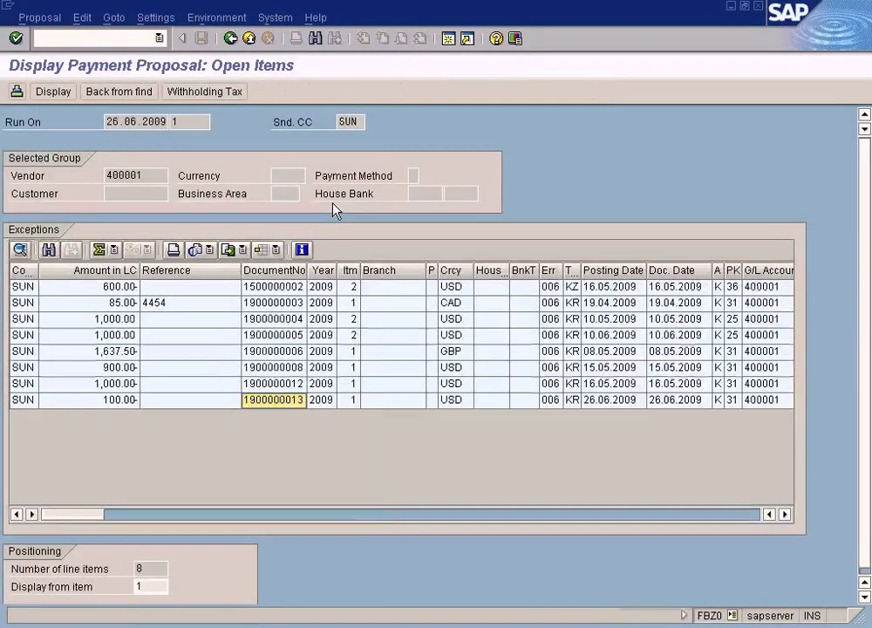
Step: Return to the payment run's status and delete the existing payment proposal of the run dated 26.06.2009
click(230, 39)
click(230, 39)
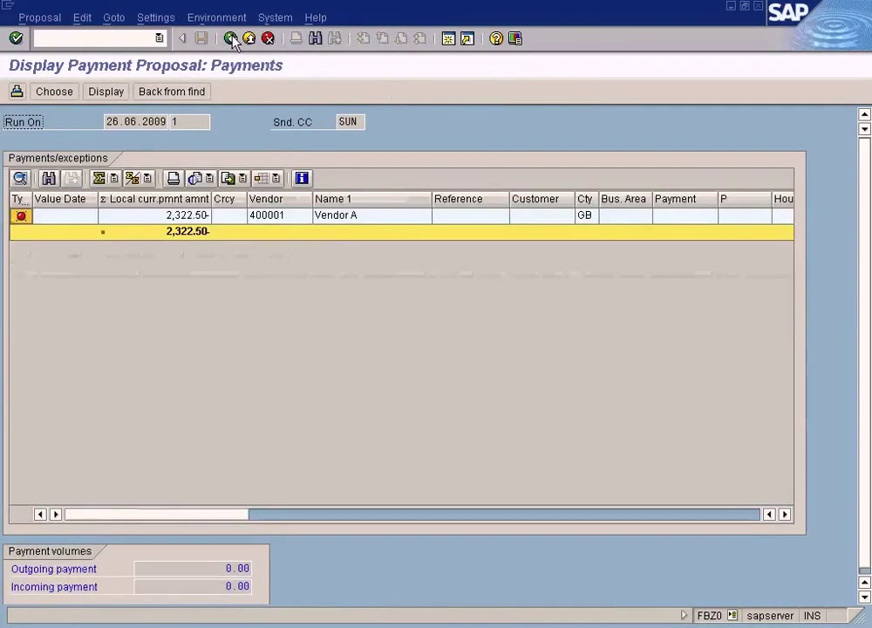
click(230, 38)
click(68, 19)
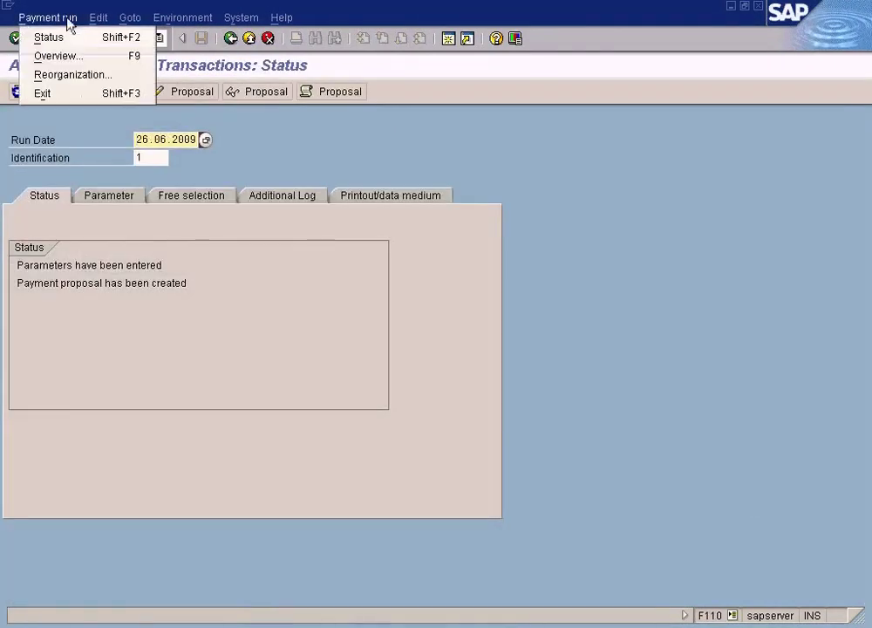
mouse_move(96, 19)
mouse_move(129, 59)
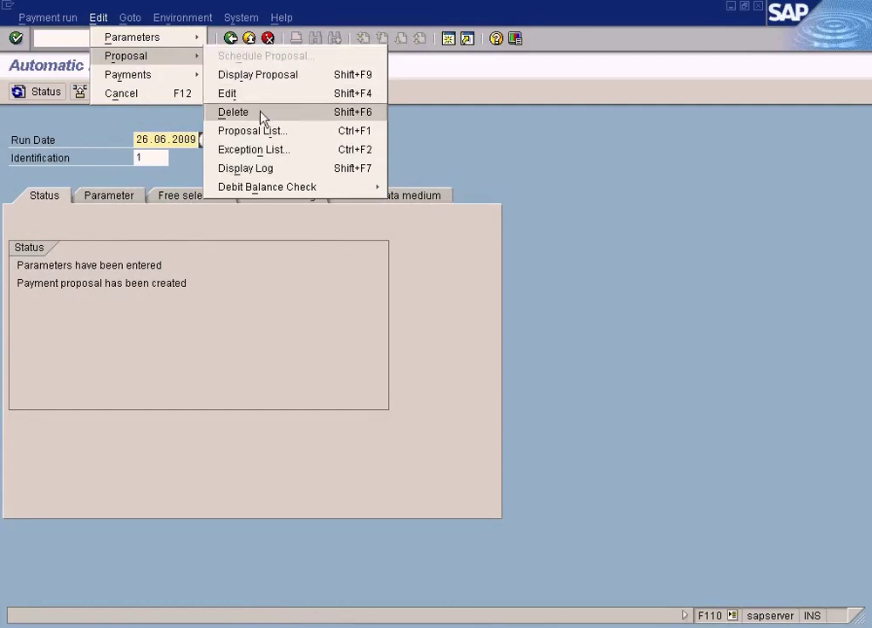
click(261, 112)
click(224, 292)
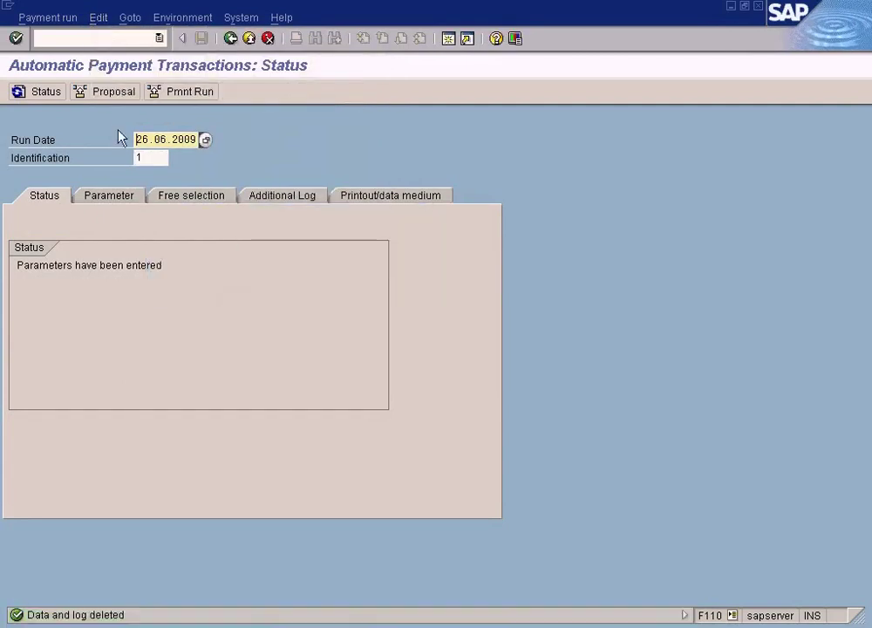
Step: Schedule a new payment proposal to start immediately and refresh the run's status
click(117, 92)
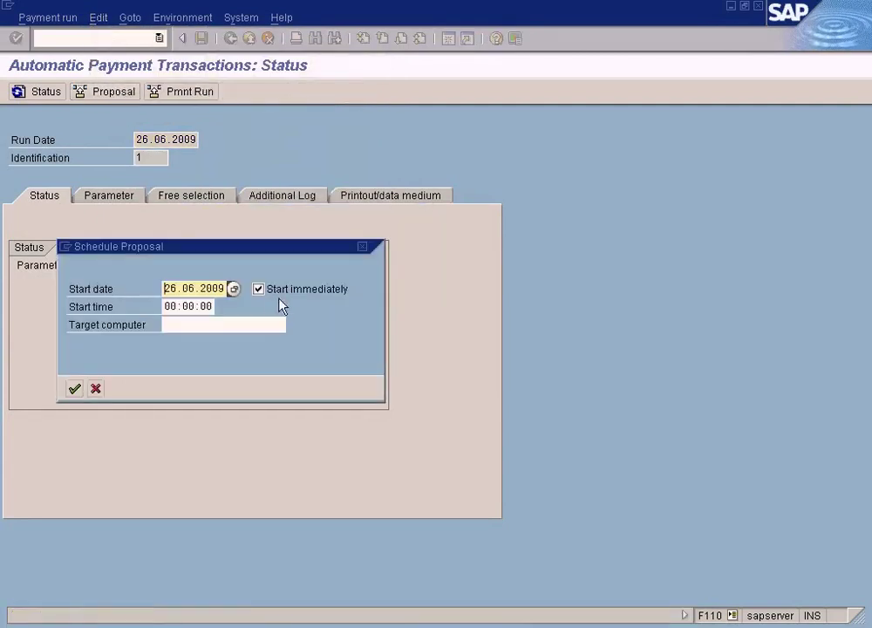
click(74, 388)
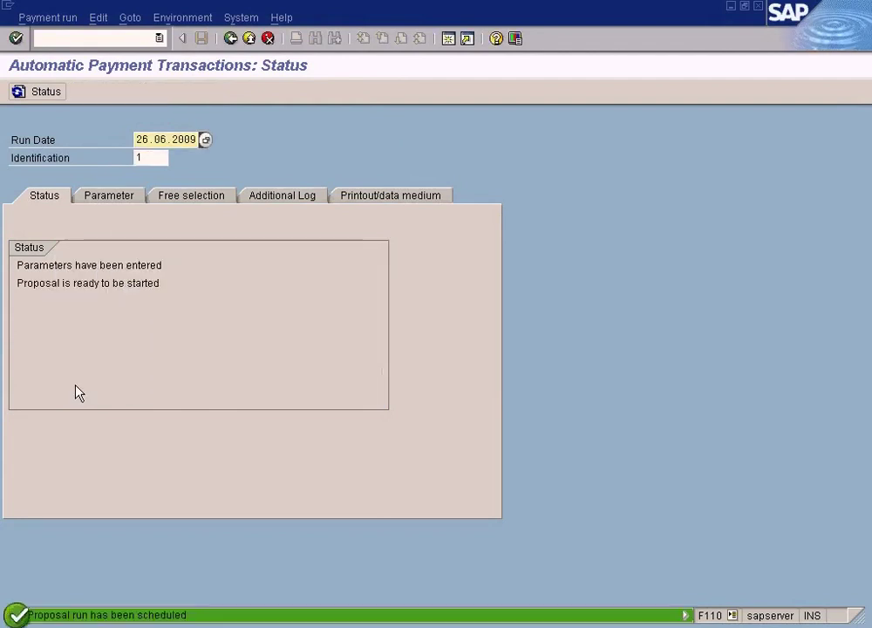
click(32, 90)
click(33, 90)
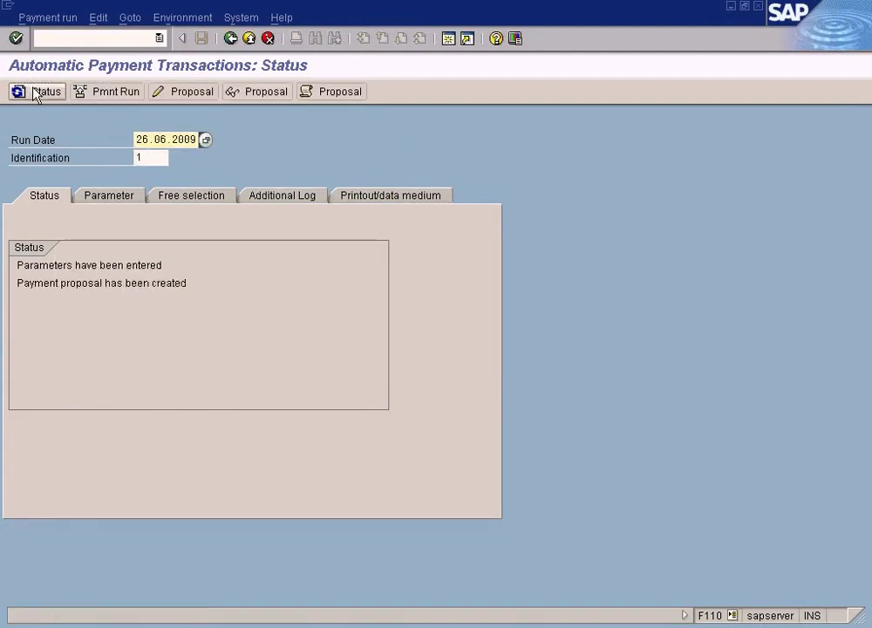
Step: Display the new proposal's exceptions for Vendor A and examine the payment method and note of the 100.00 USD item dated 26.06.2009
click(266, 92)
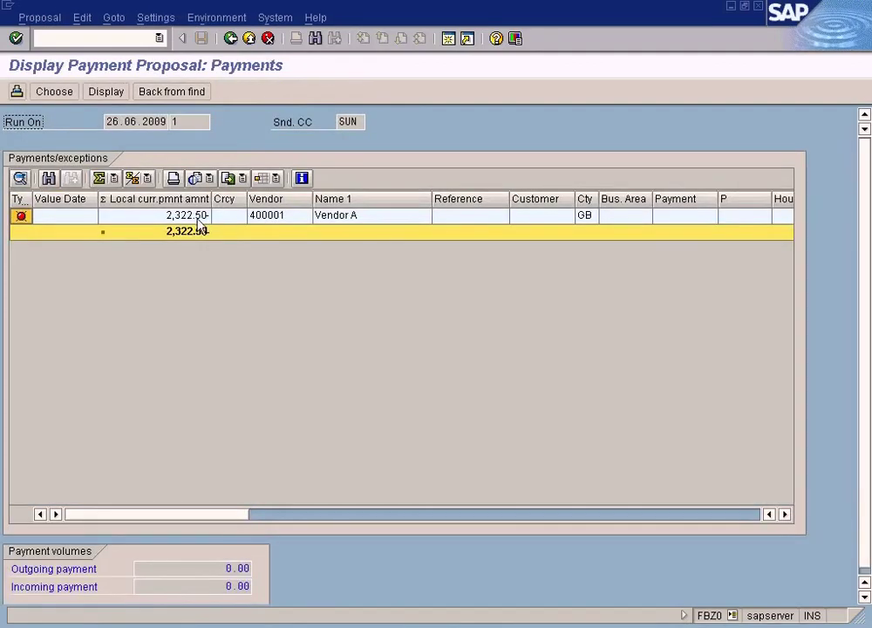
double_click(197, 218)
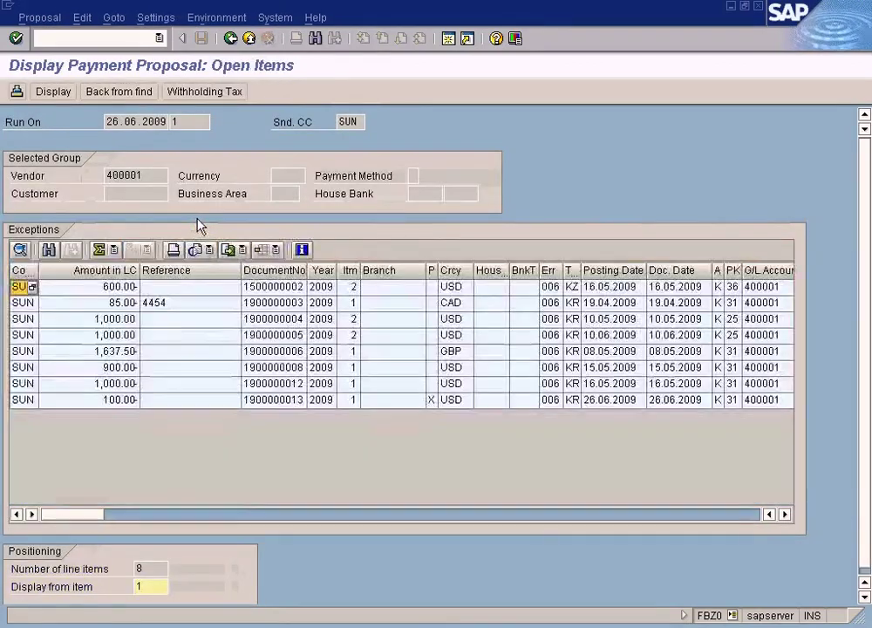
double_click(125, 403)
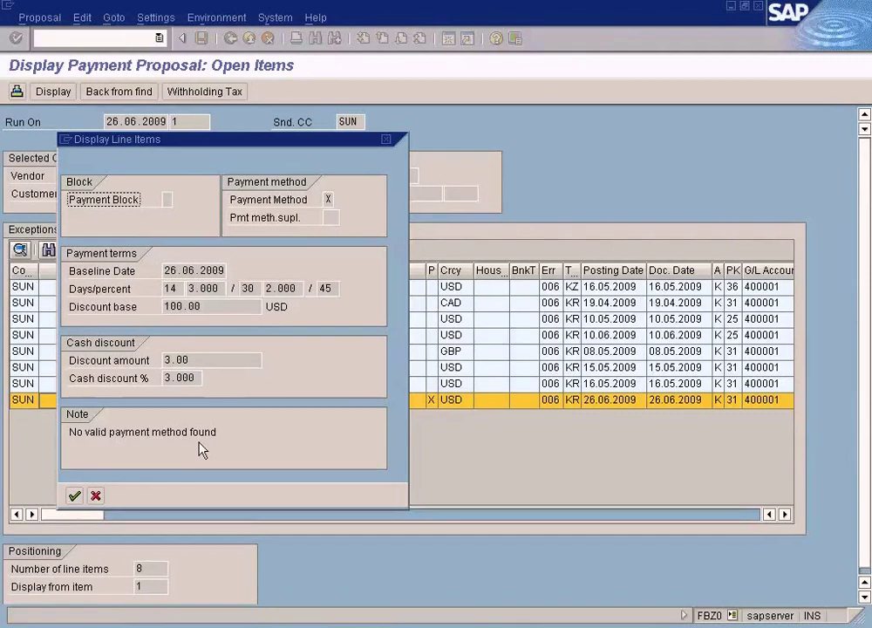
click(74, 496)
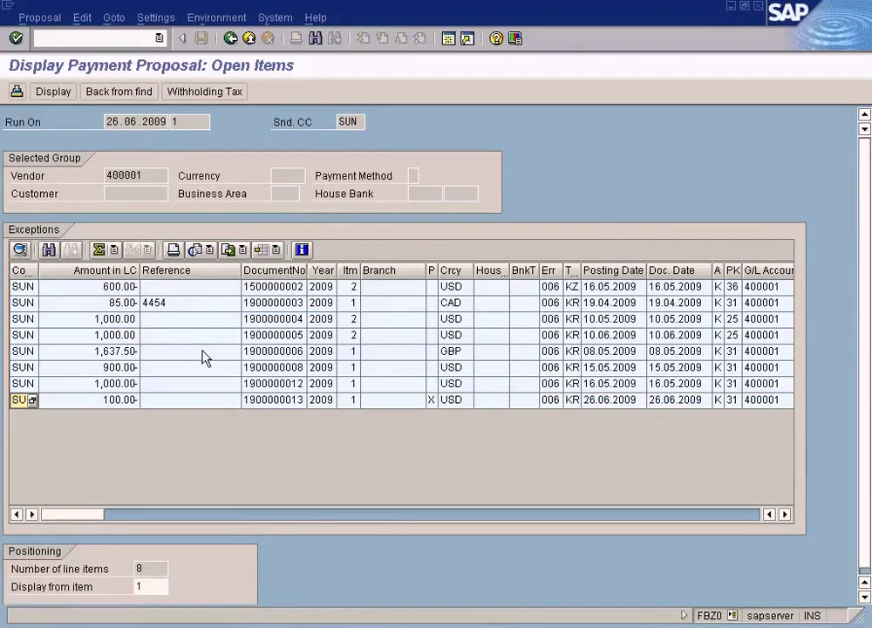
double_click(232, 403)
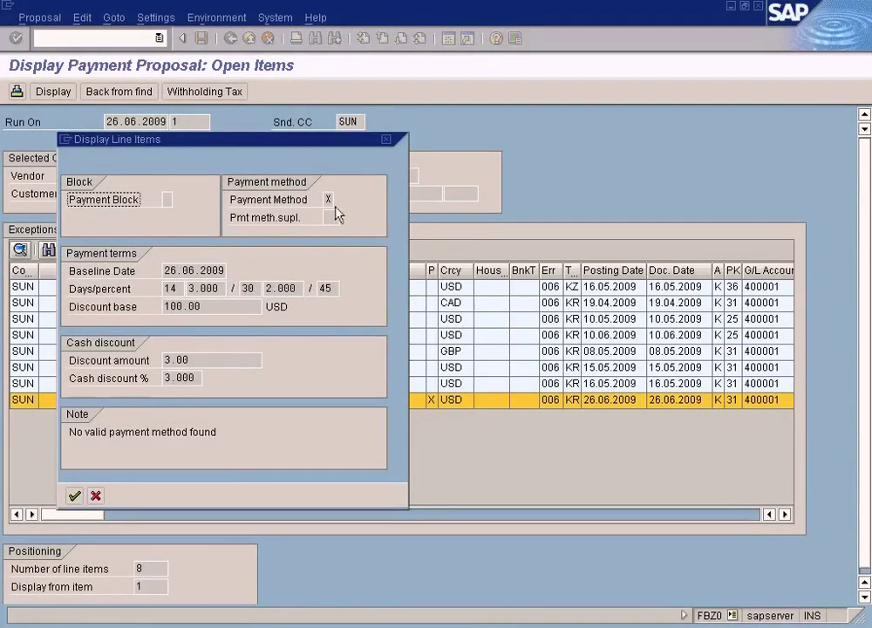
click(328, 201)
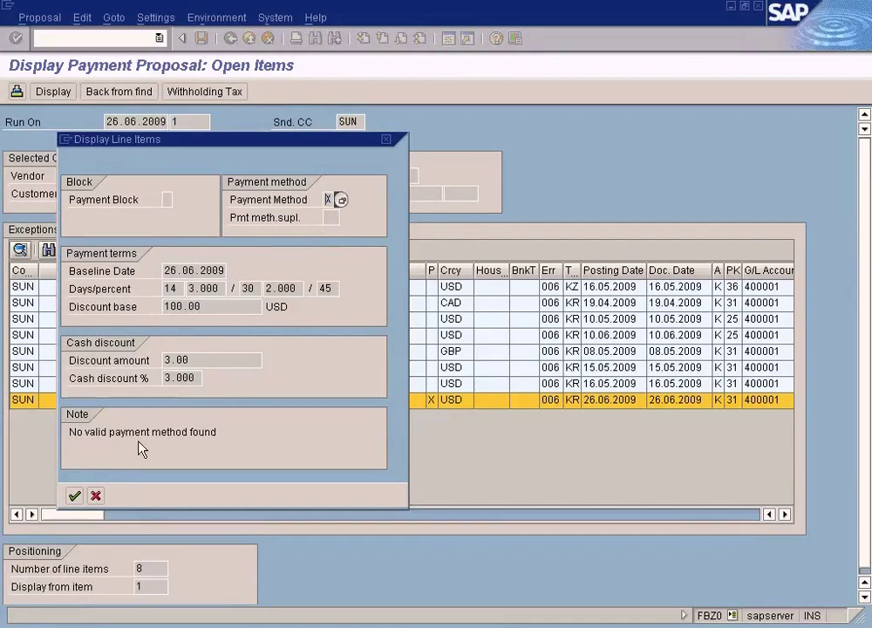
triple_click(224, 439)
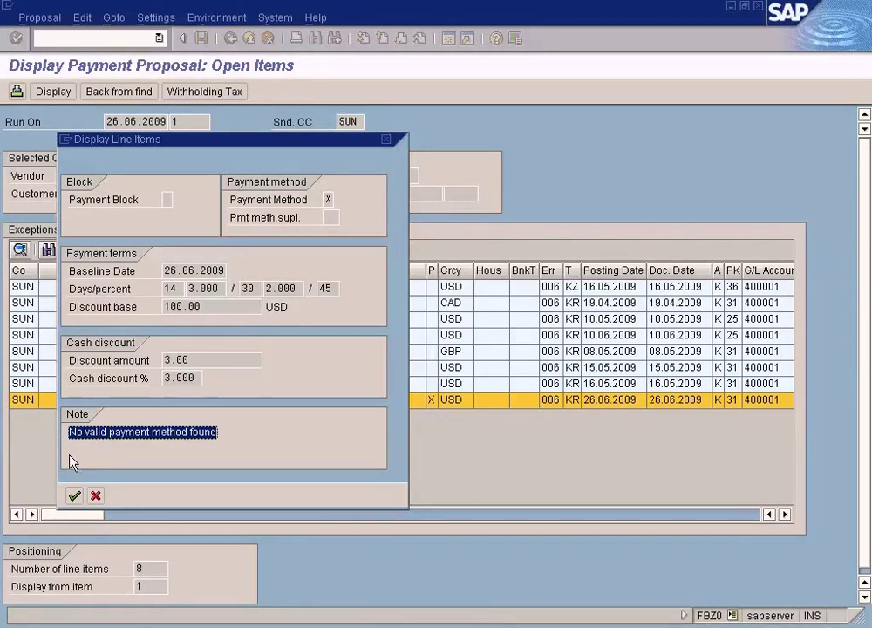
click(95, 496)
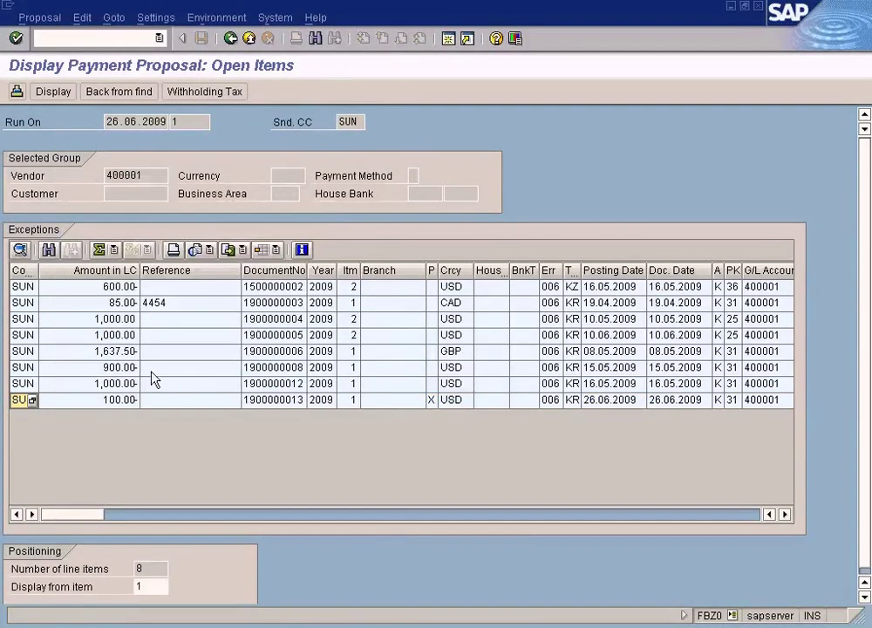
Step: Display the proposal log and read the long text of the message about USD payments with payment method X
click(231, 38)
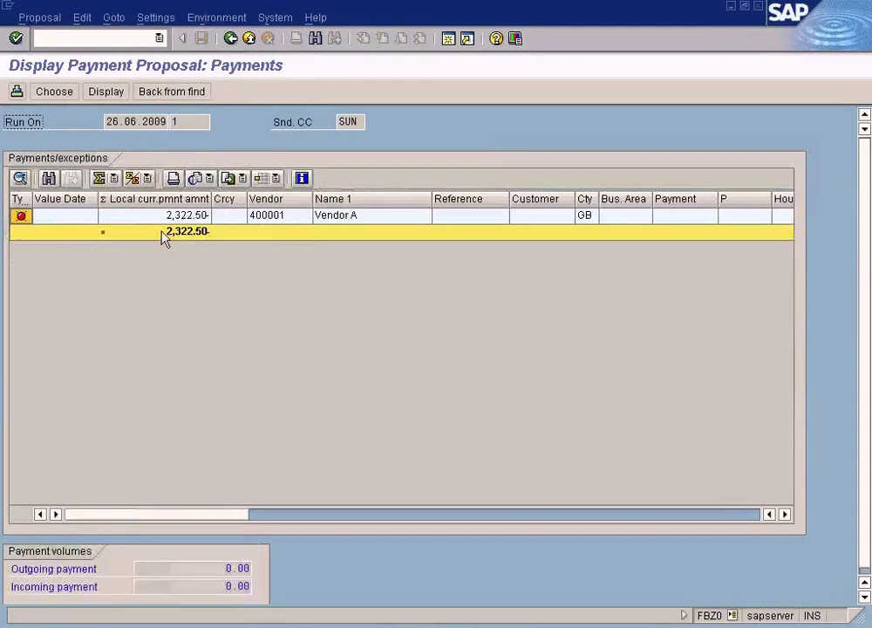
double_click(137, 218)
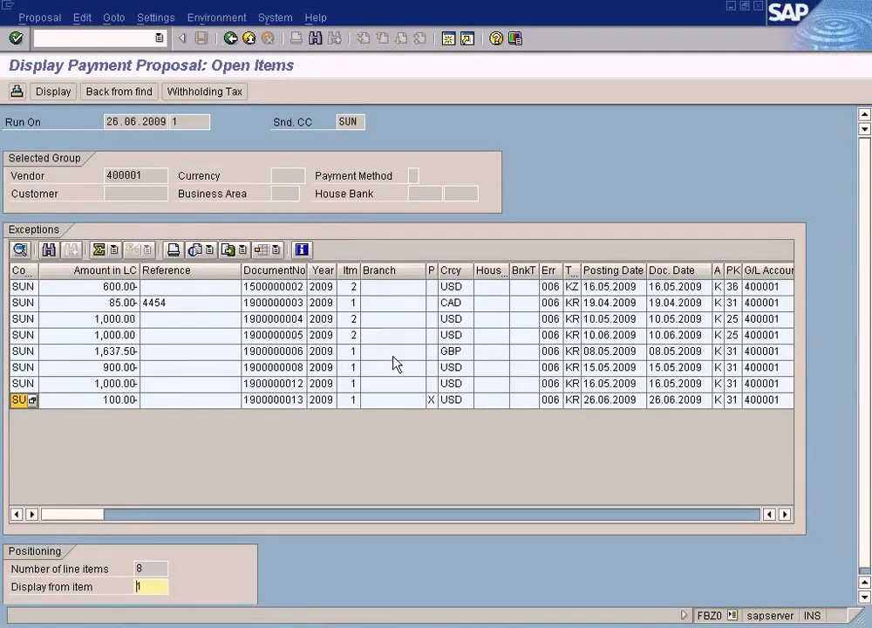
click(231, 38)
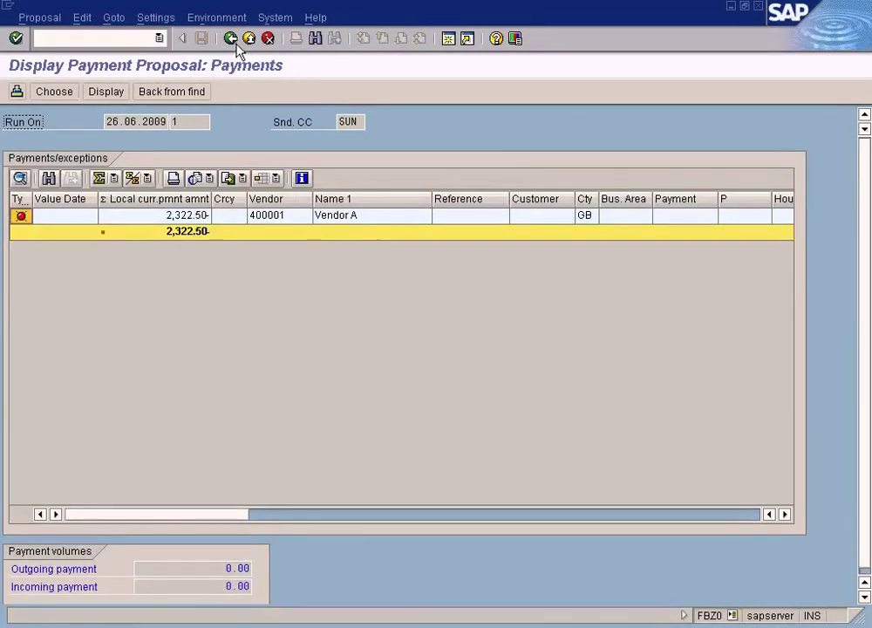
click(234, 40)
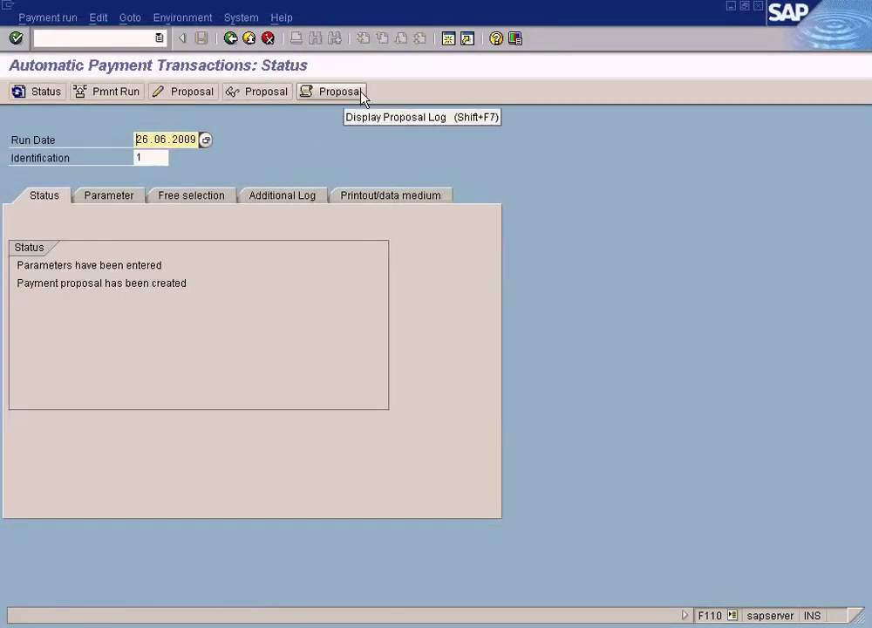
click(339, 92)
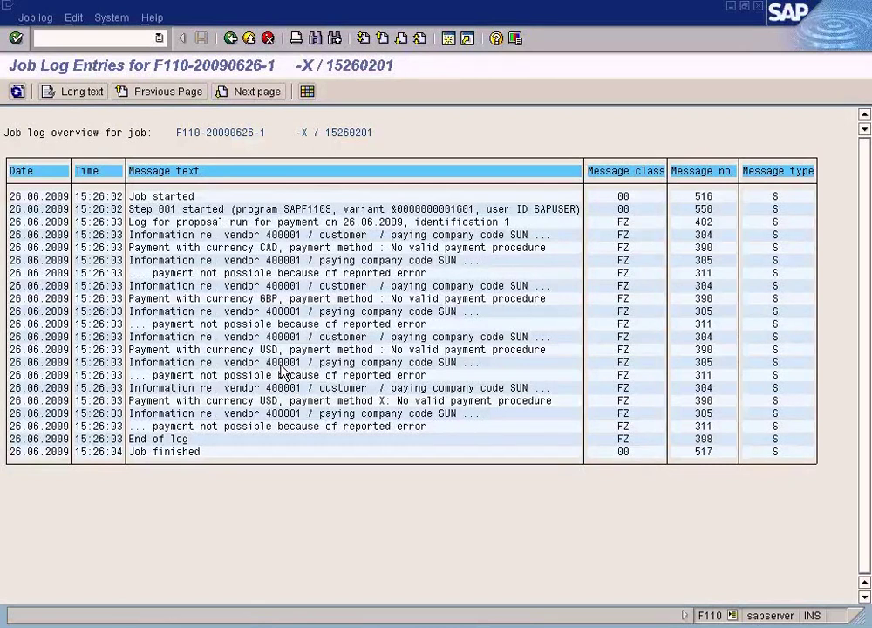
double_click(253, 407)
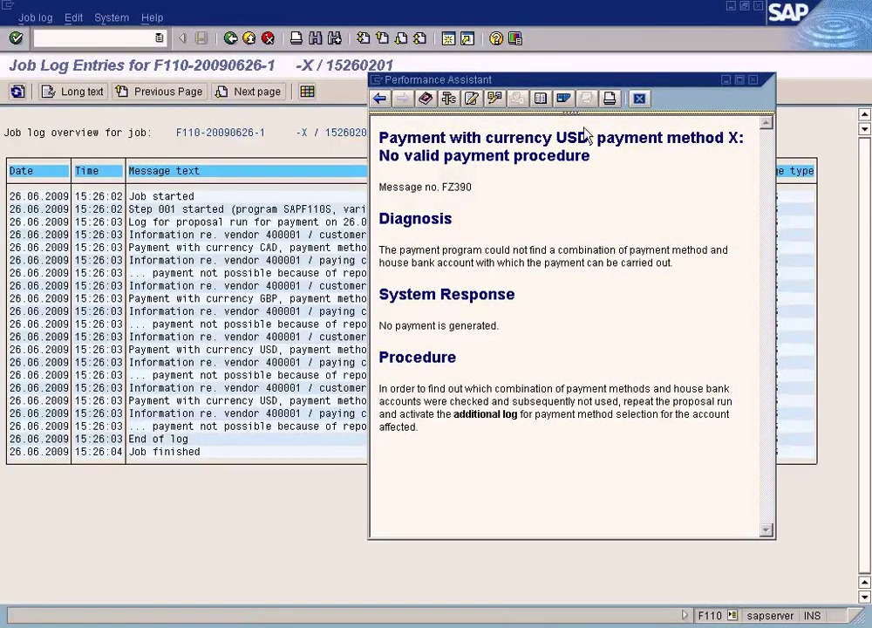
drag(611, 80, 609, 136)
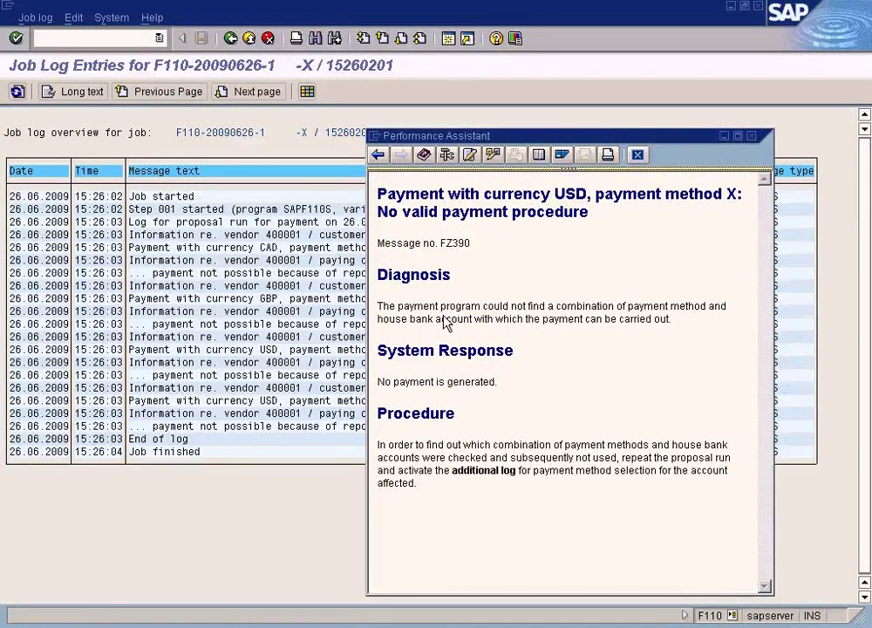
click(637, 156)
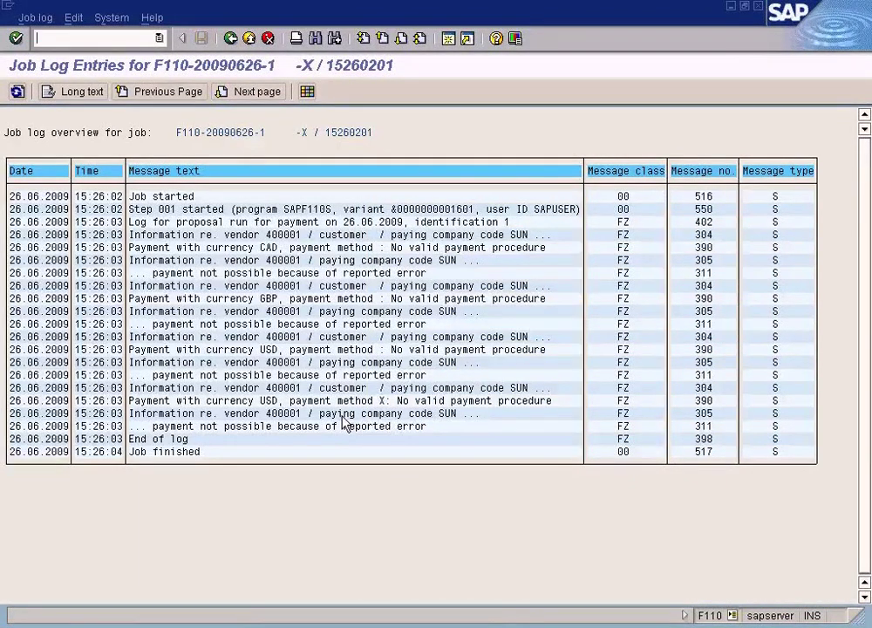
Step: Check the long texts of the last two vendor information messages in the log, and reopen the one for payment method X
double_click(288, 415)
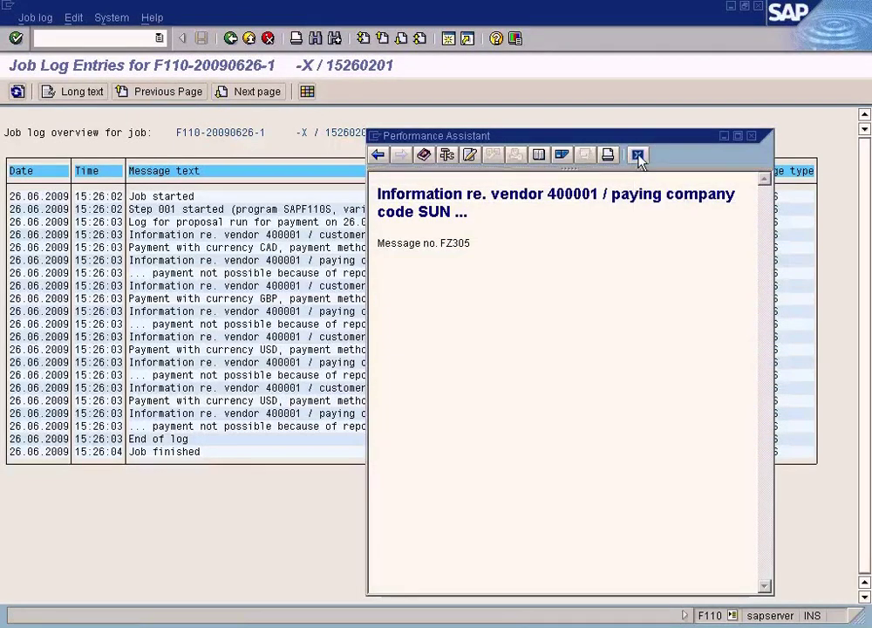
click(639, 155)
double_click(305, 388)
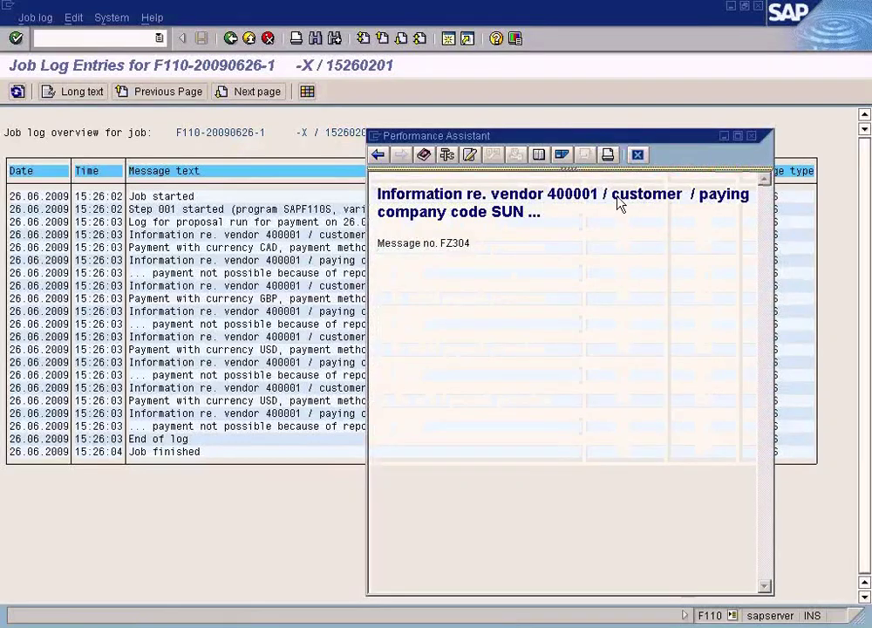
click(638, 155)
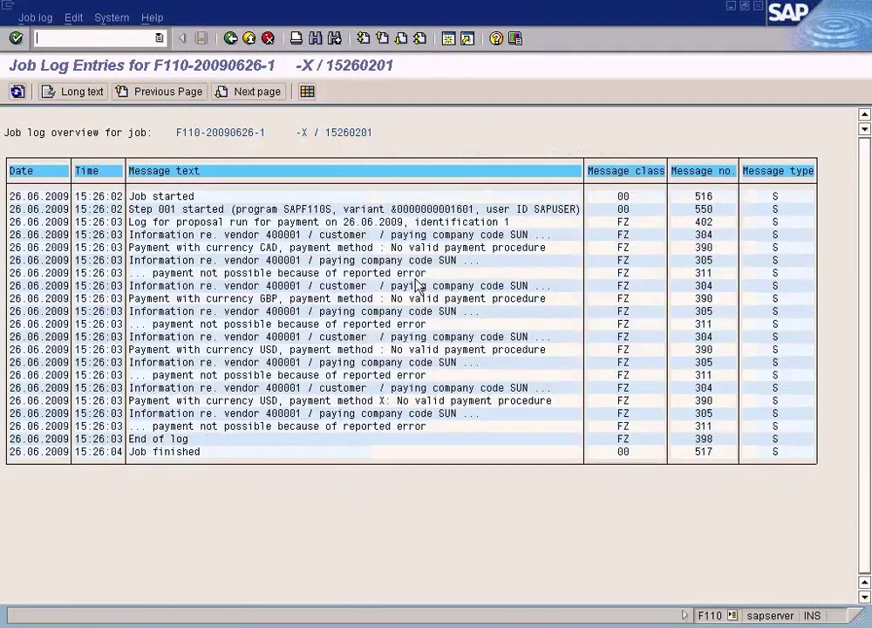
double_click(288, 404)
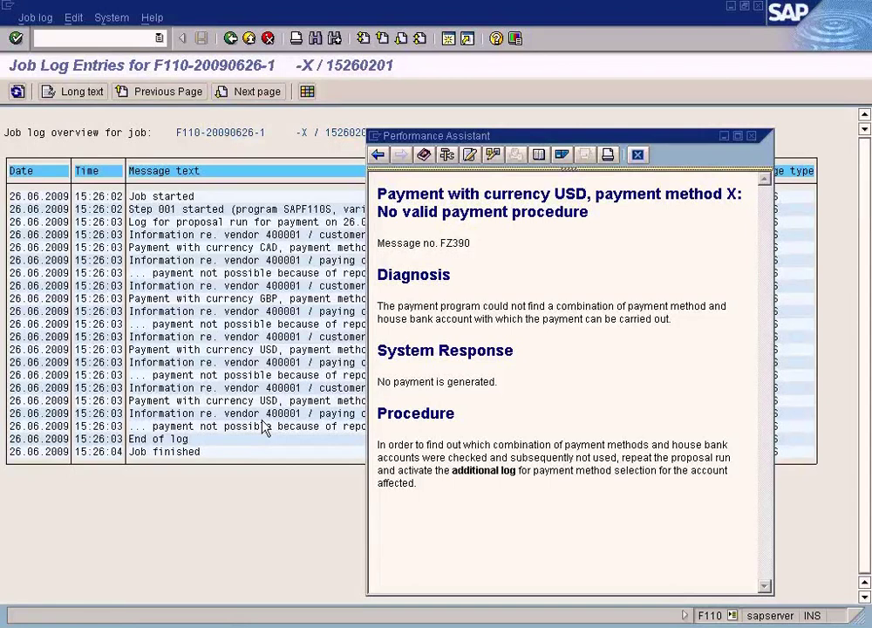
Step: Close the message text, redisplay the payment proposal, and examine the 100.00 USD item dated 26.06.2009 among Vendor A's exceptions
click(639, 155)
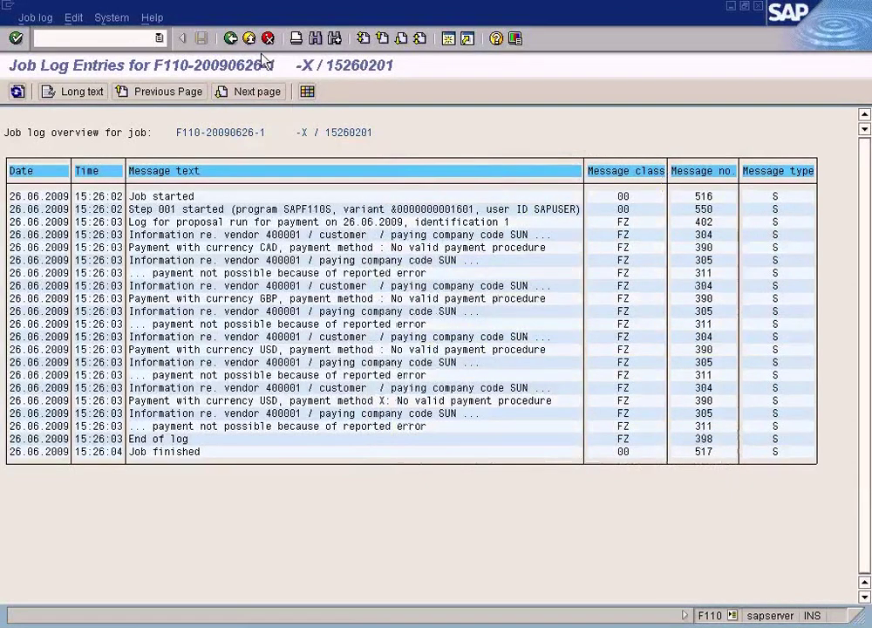
click(229, 38)
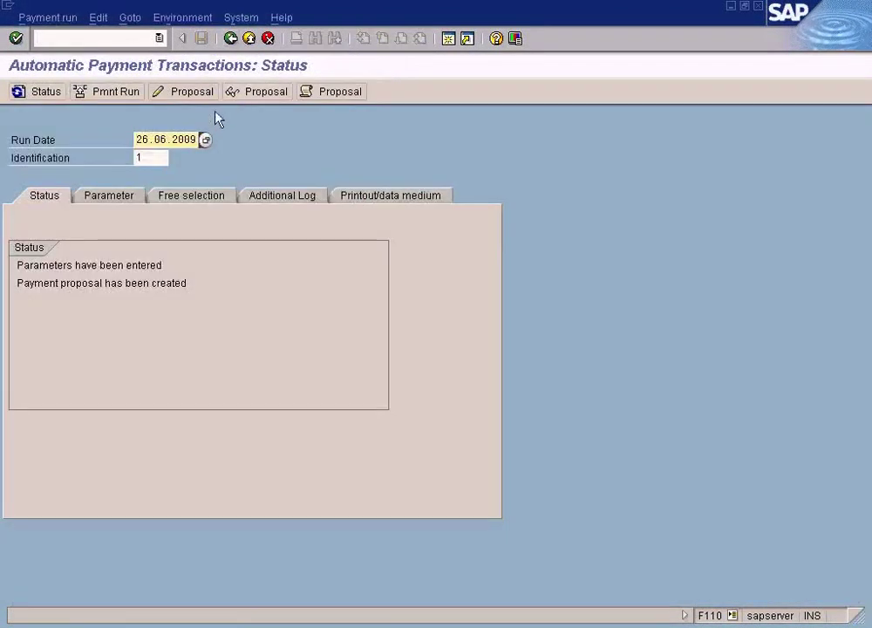
click(250, 89)
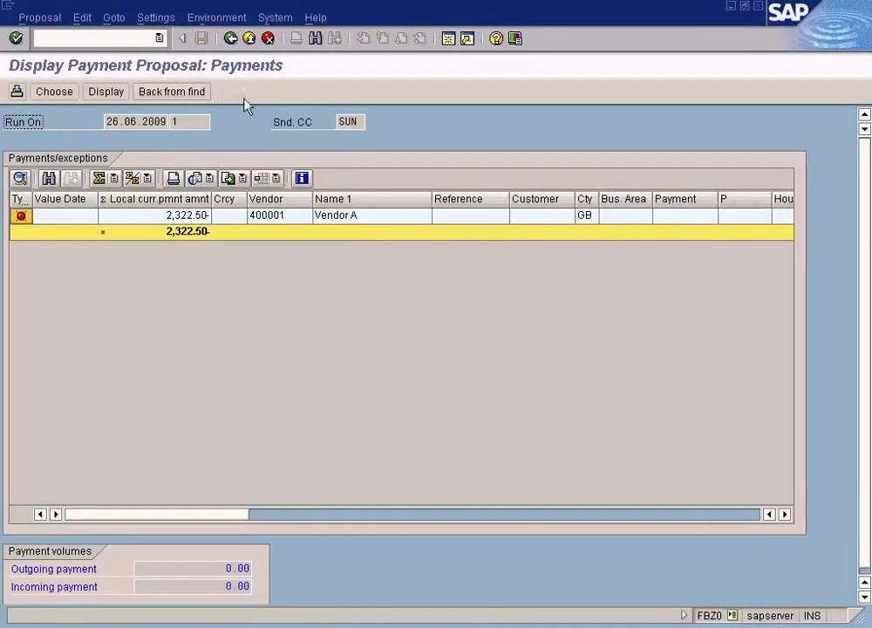
double_click(180, 218)
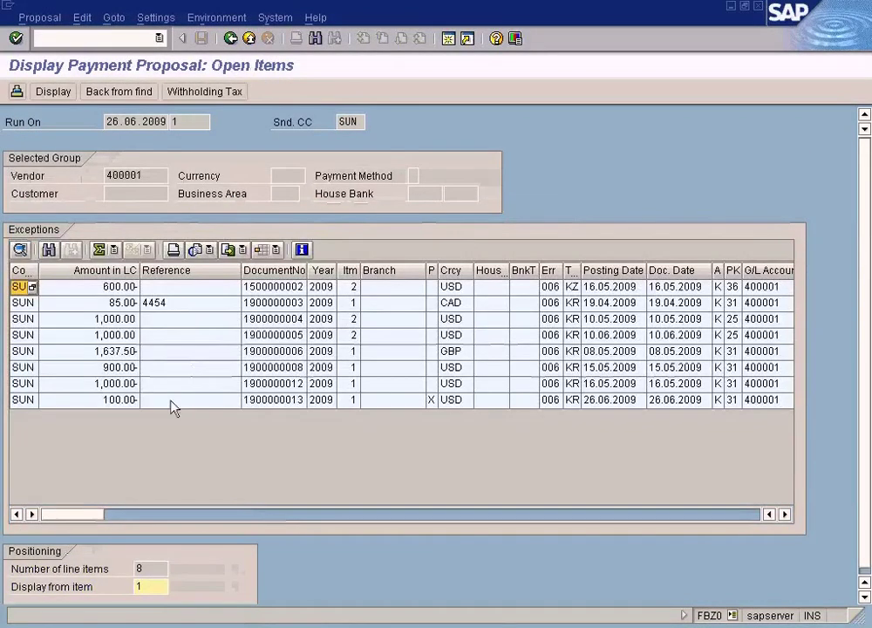
click(130, 401)
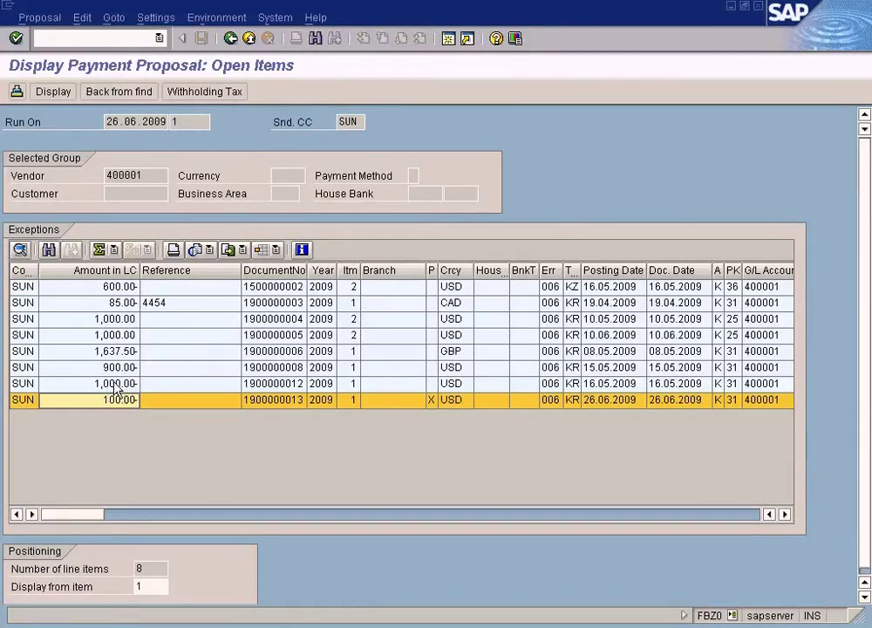
click(230, 38)
click(231, 39)
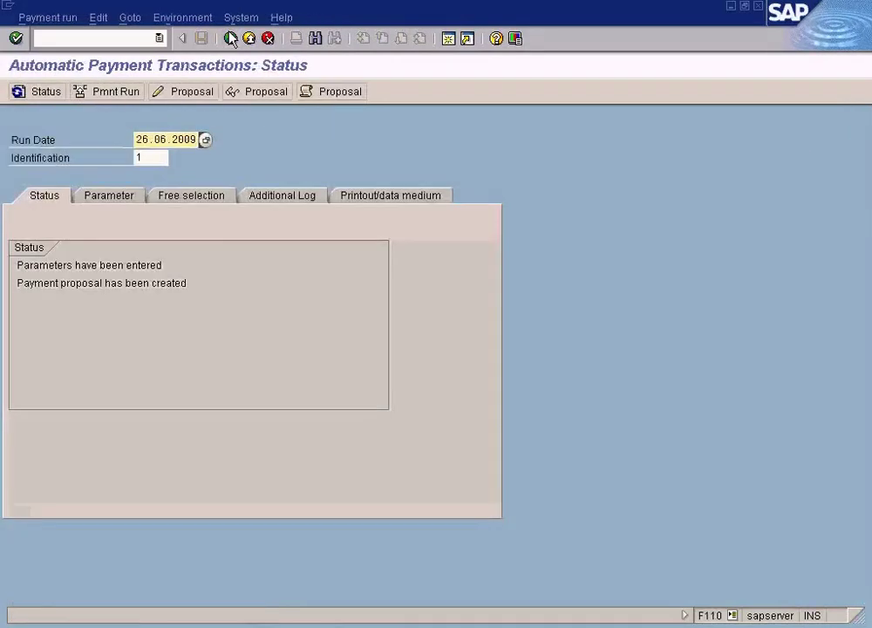
Step: Reopen the proposal log and read the long texts of the last vendor information message and the payment method X message
click(329, 92)
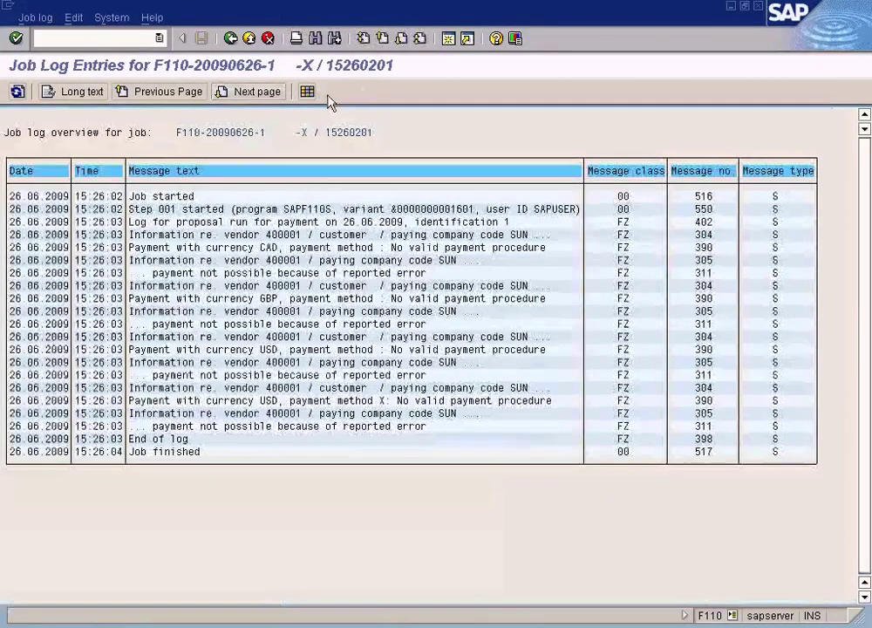
double_click(223, 417)
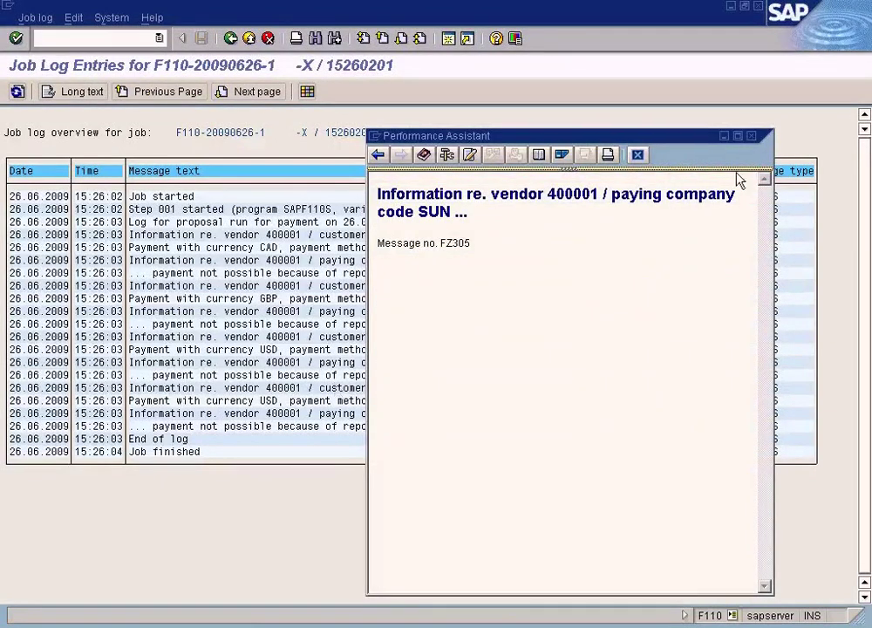
click(638, 154)
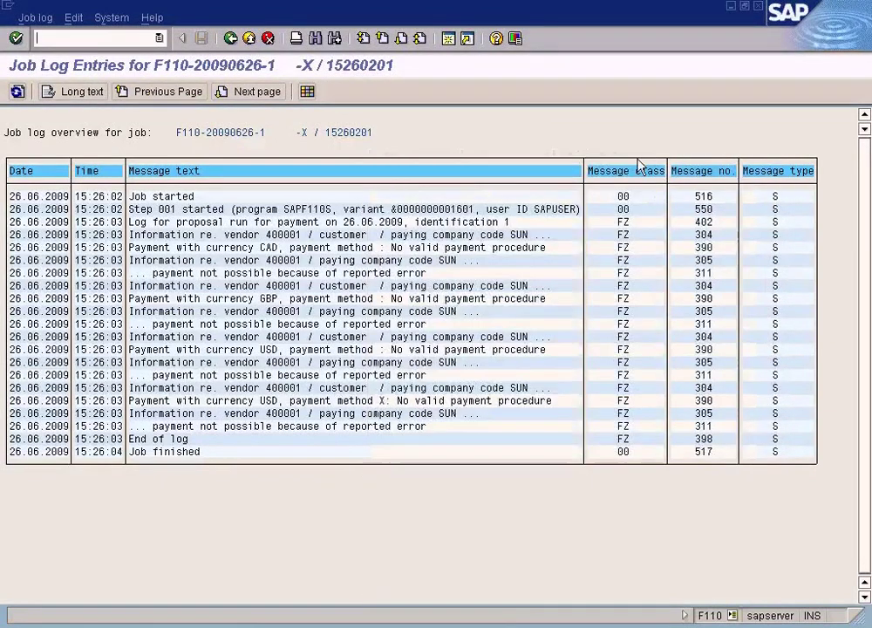
double_click(282, 402)
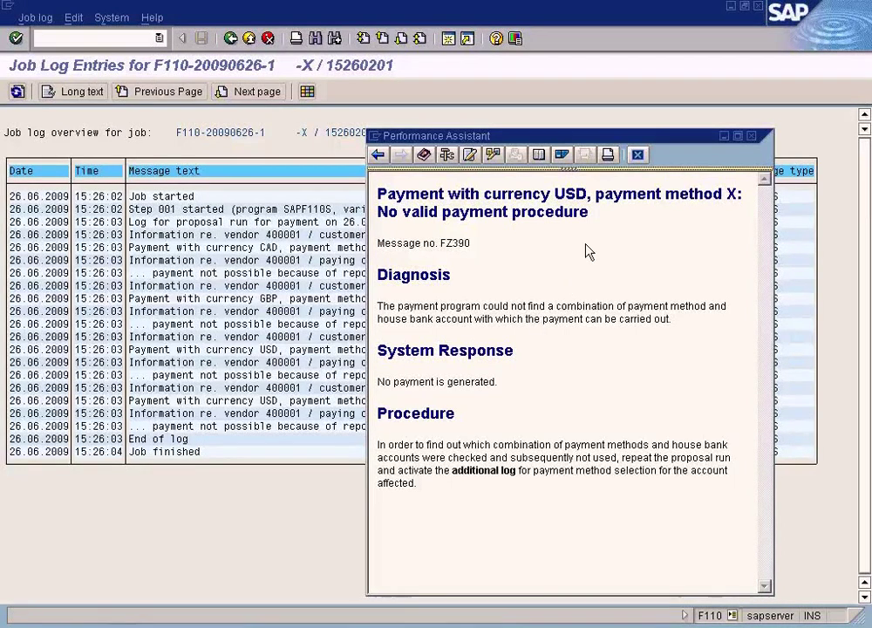
click(638, 155)
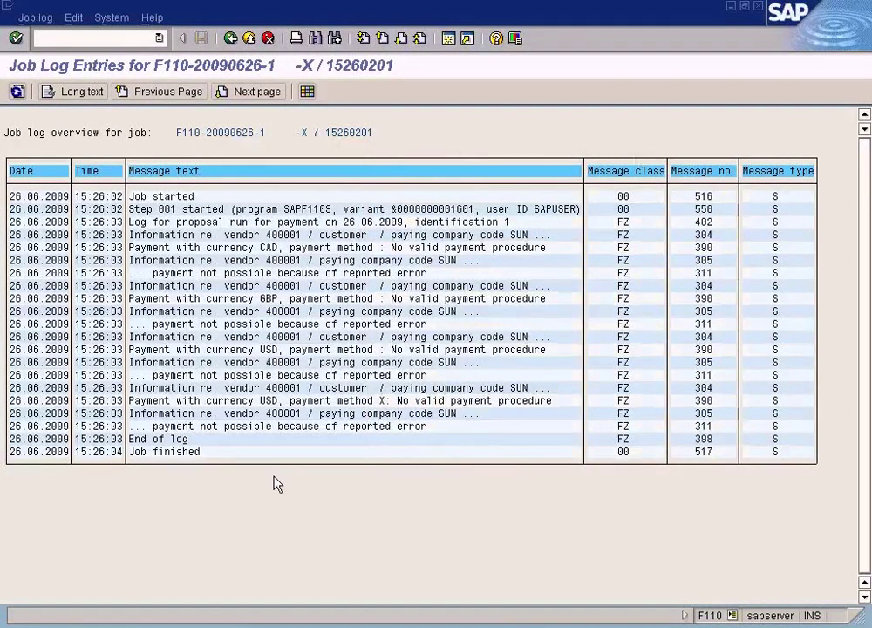
click(232, 39)
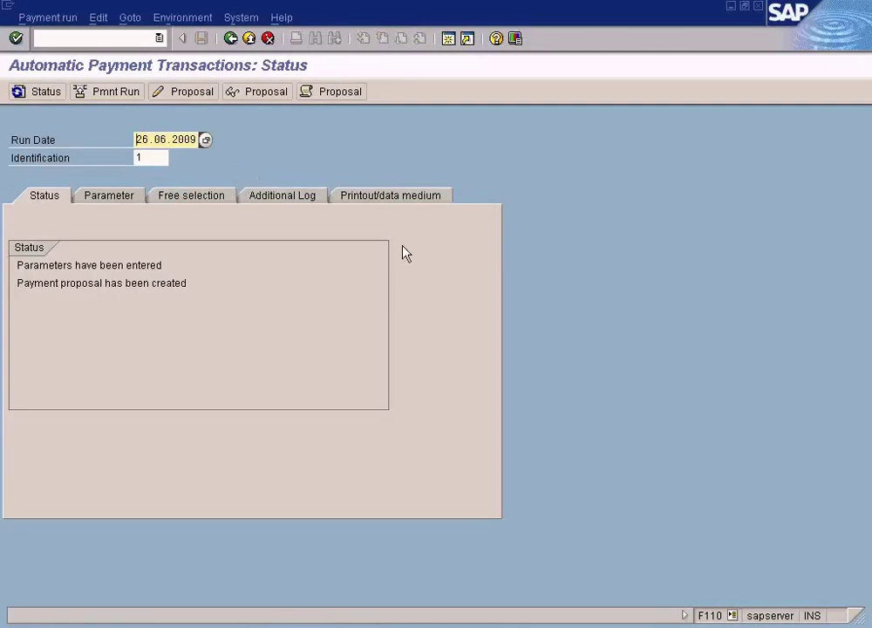
Step: Switch to the second SAP Easy Access session, start transaction SPRO, and display the SAP Reference IMG
click(335, 622)
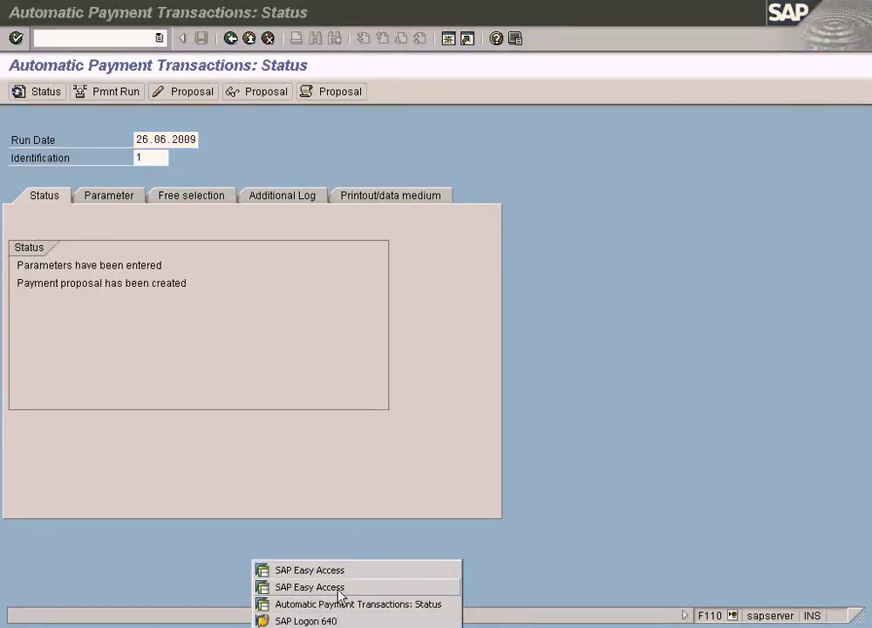
click(336, 586)
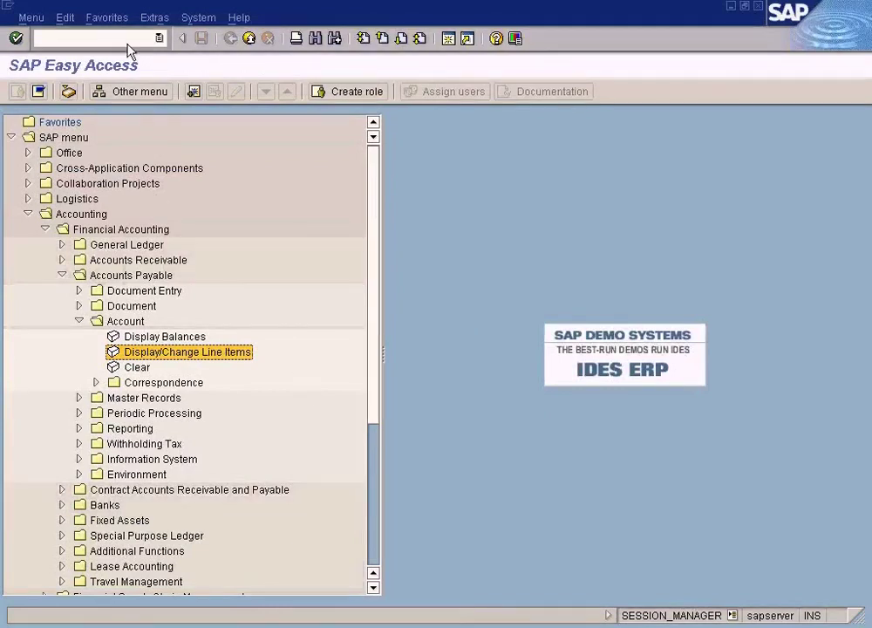
click(127, 43)
text(/nspro)
key(Return)
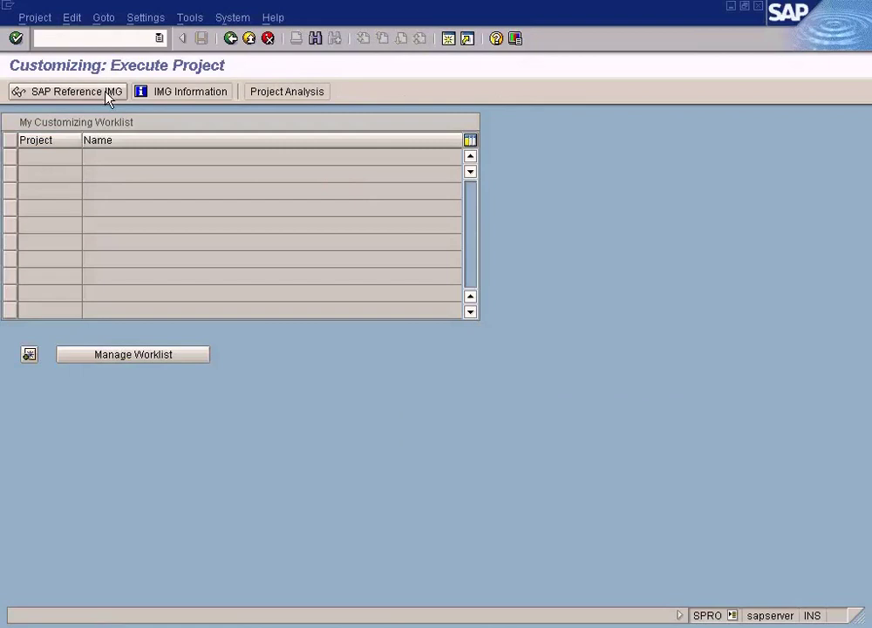
click(107, 92)
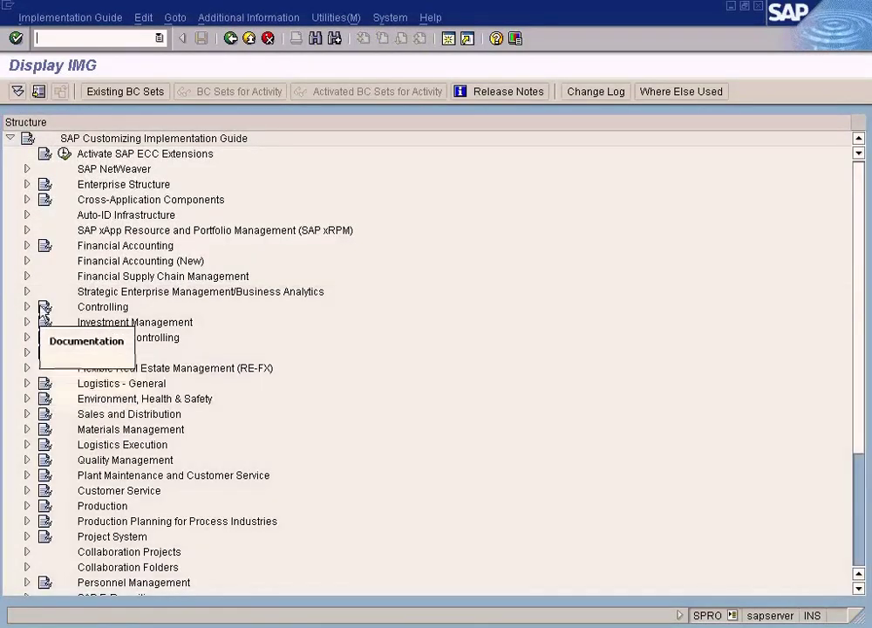
Step: Expand the new Financial Accounting IMG down to the Payment Method/Bank Selection for Payment Program activities for automatic outgoing payments
click(26, 261)
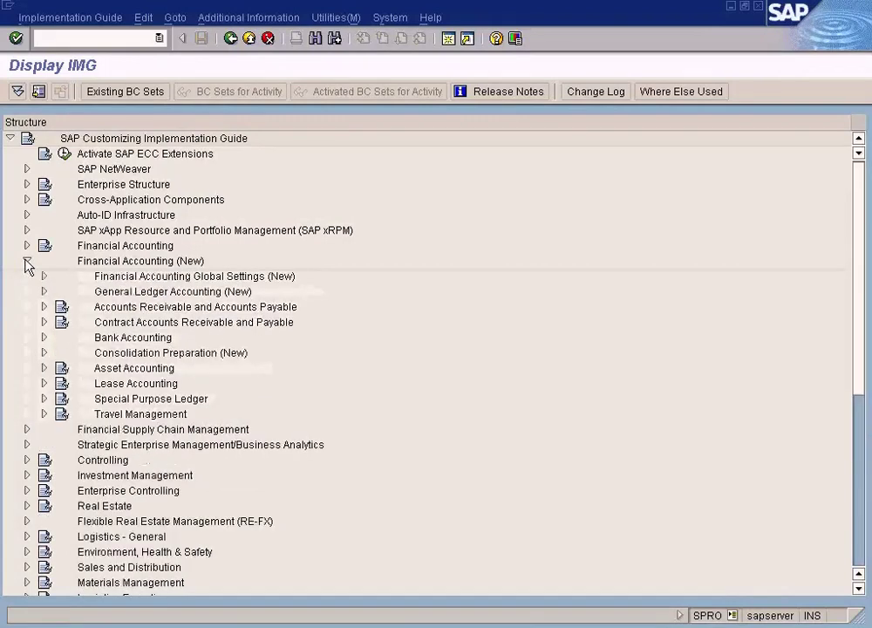
click(44, 308)
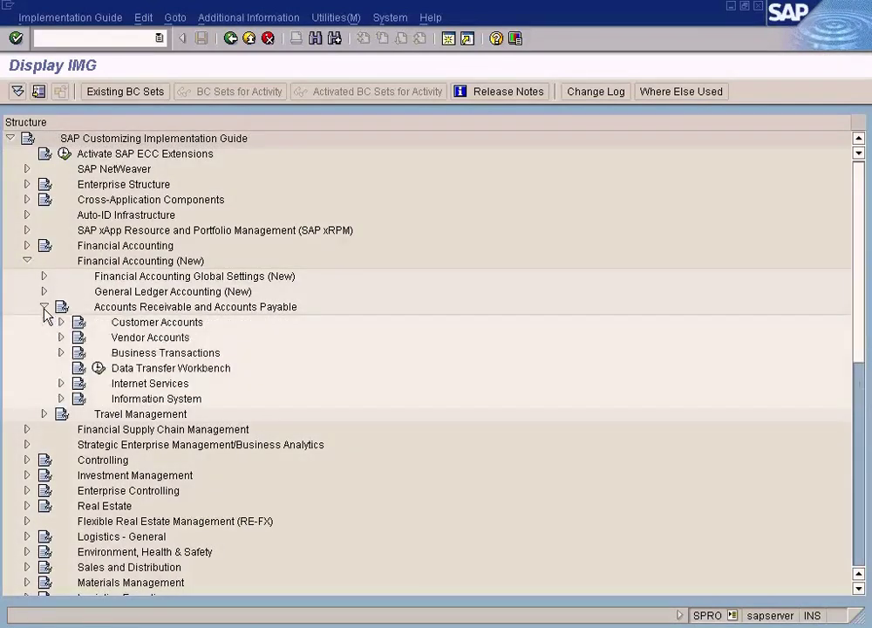
click(61, 353)
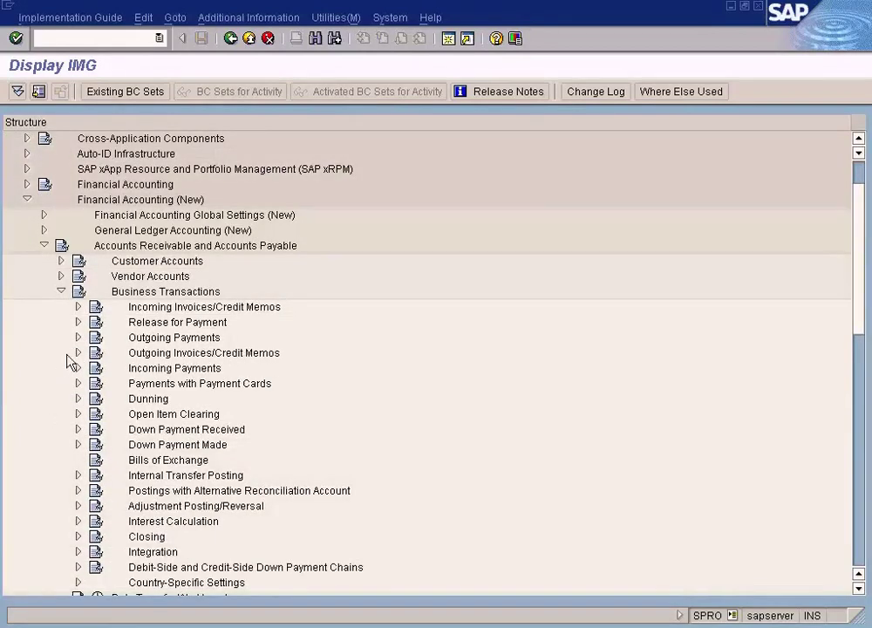
click(78, 340)
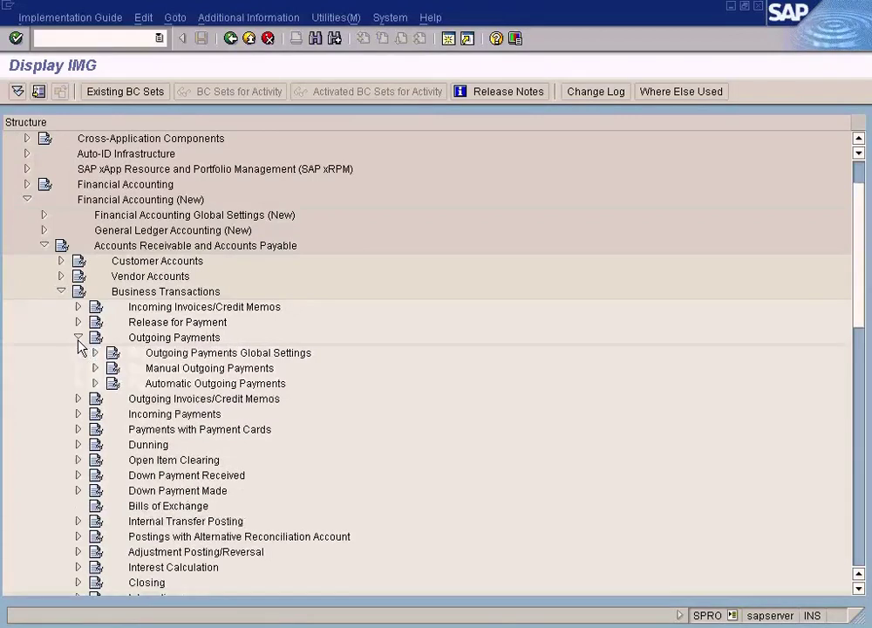
click(95, 384)
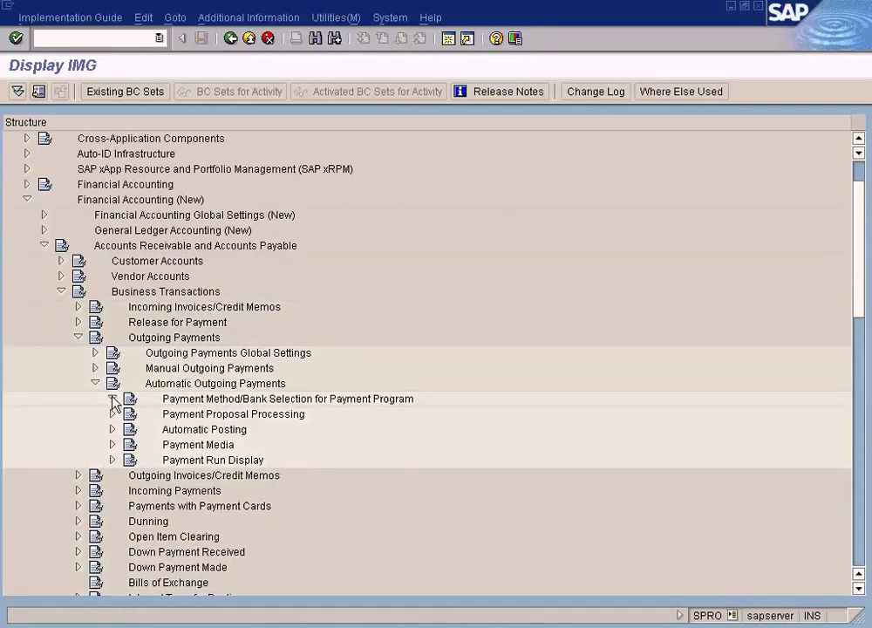
click(113, 400)
click(281, 431)
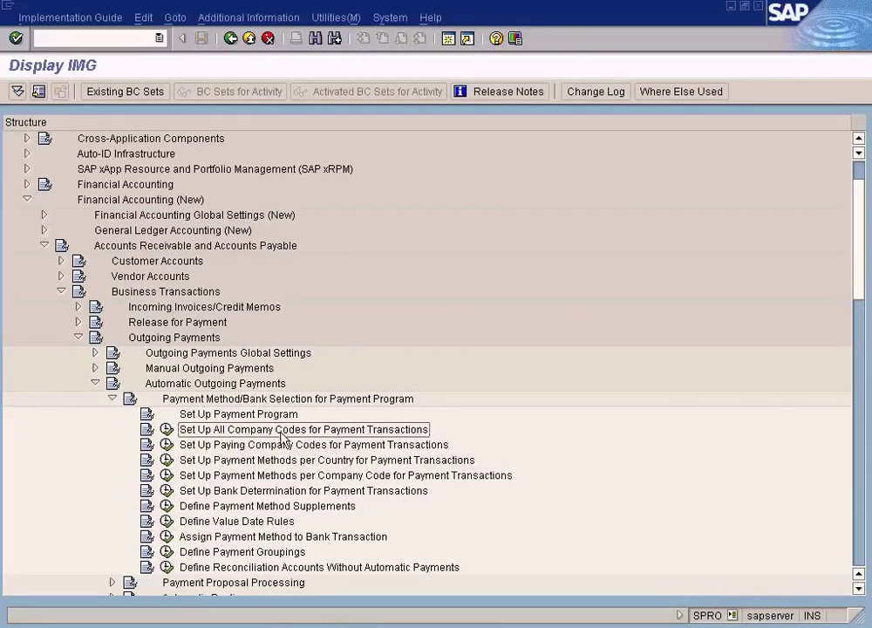
scroll(279, 447, down, 3)
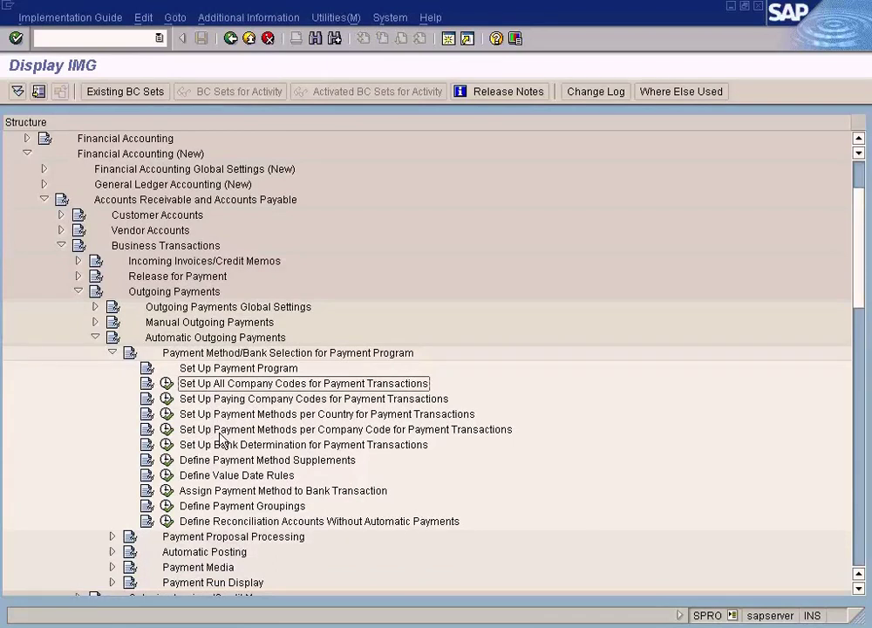
Step: Start transaction FBZP in a new session and compare its all company codes view with the matching IMG activity
click(450, 40)
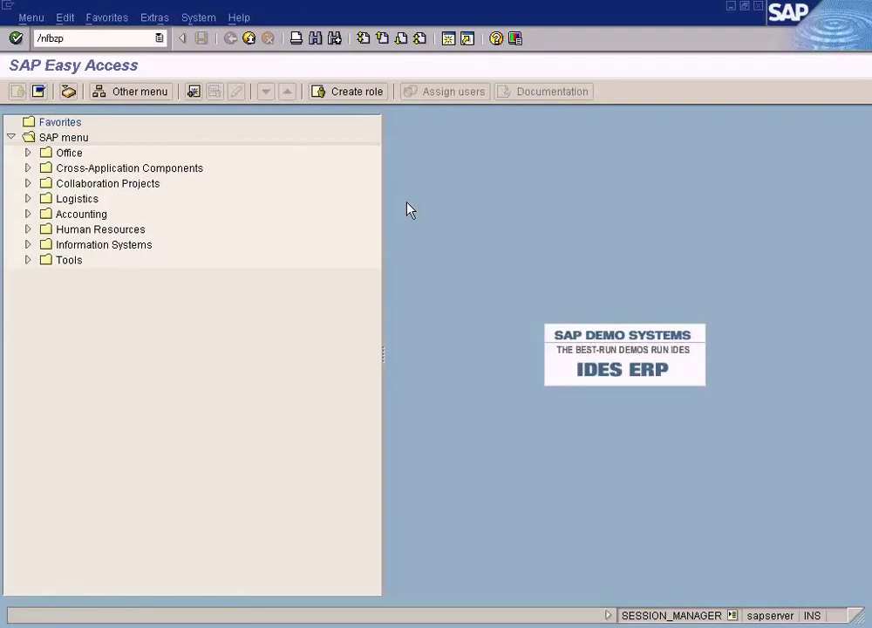
key(Return)
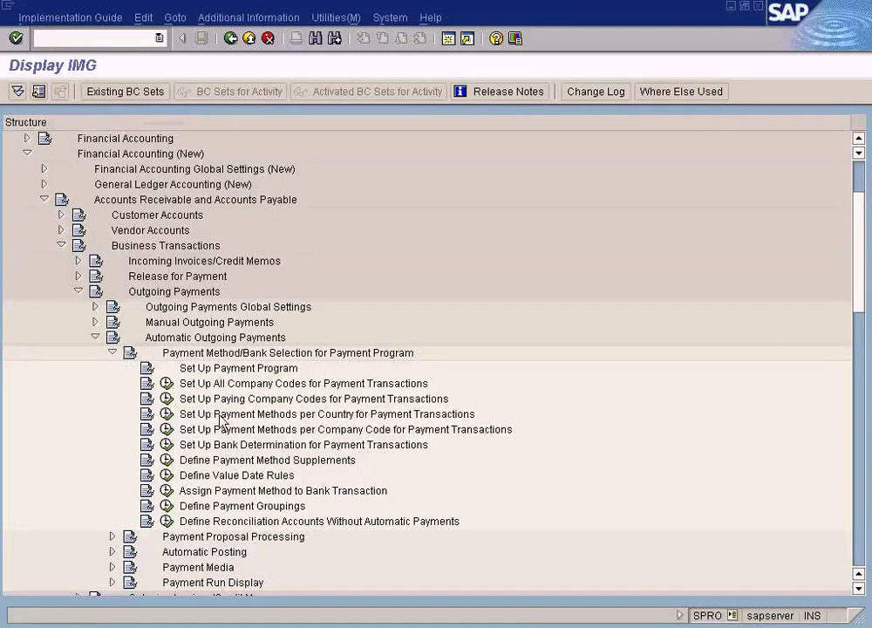
click(223, 385)
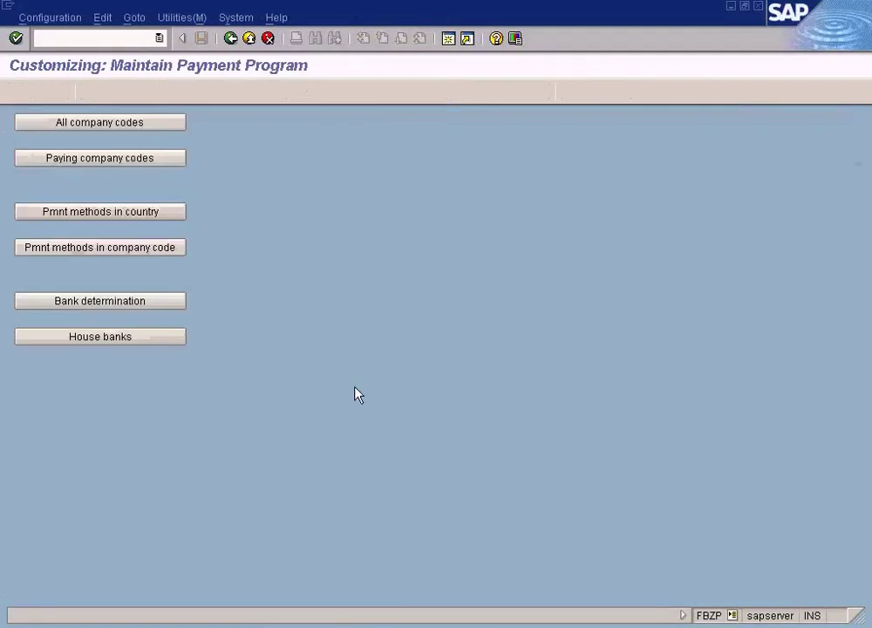
click(136, 129)
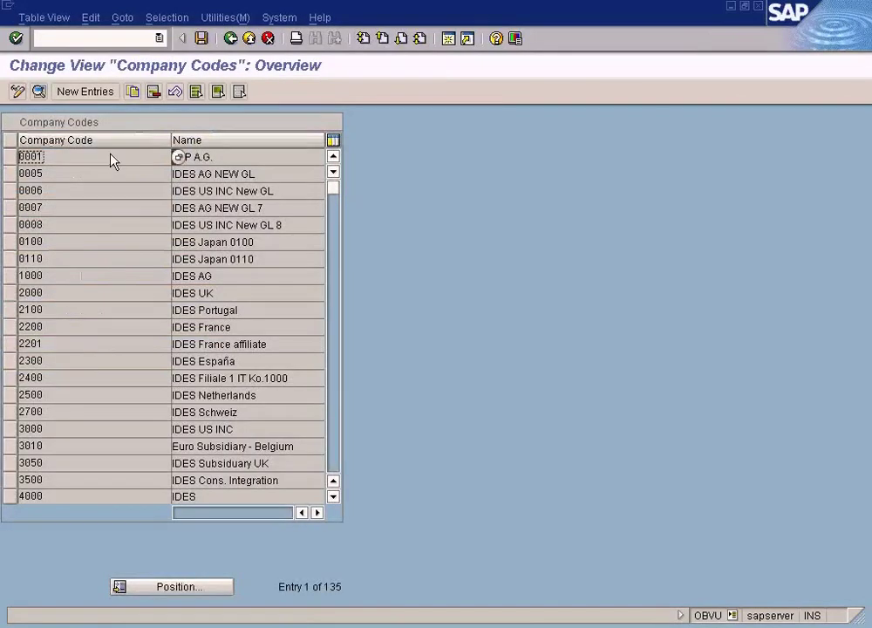
click(230, 38)
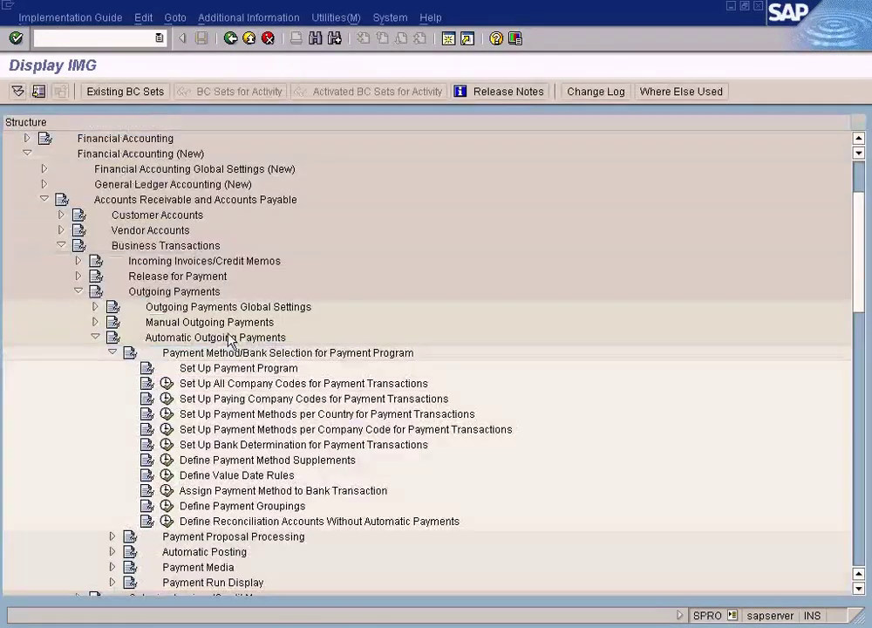
Step: Compare the Set Up Paying Company Codes IMG activity with the paying company codes view in FBZP, and close the FBZP session
click(215, 387)
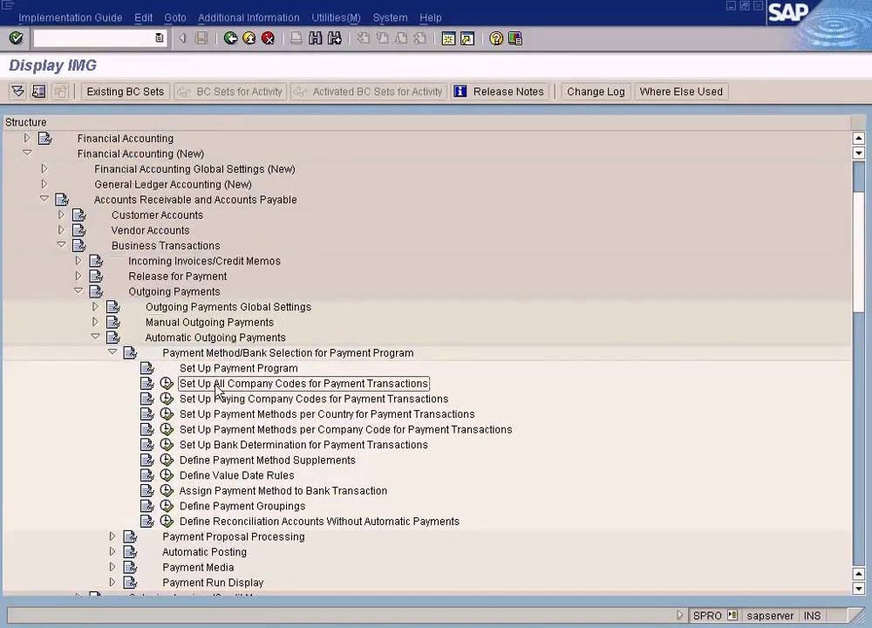
click(215, 400)
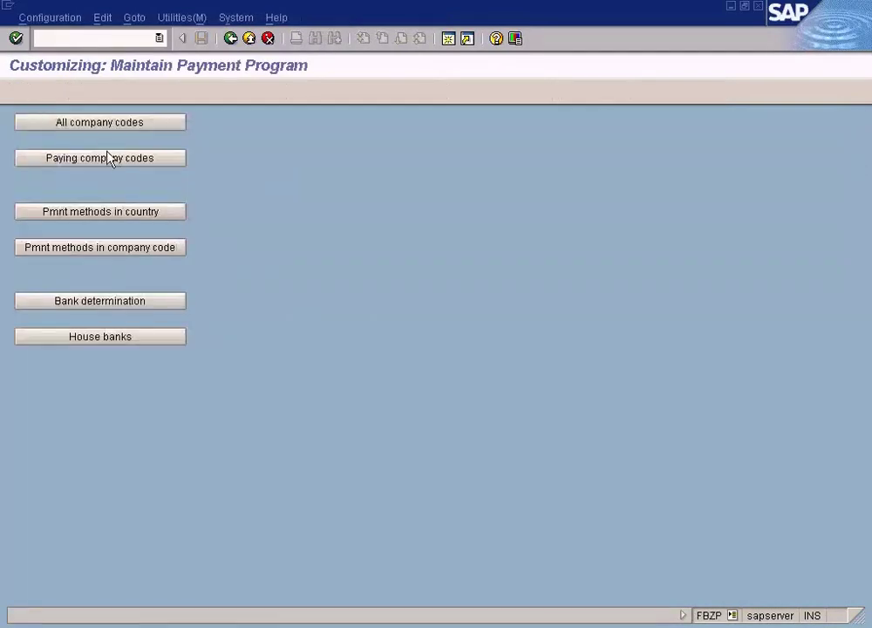
click(109, 159)
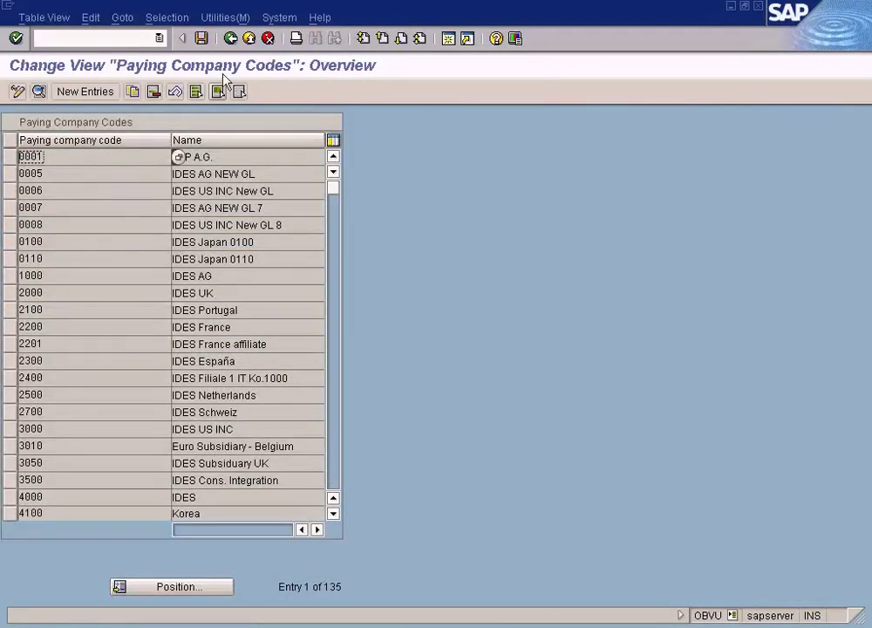
click(230, 39)
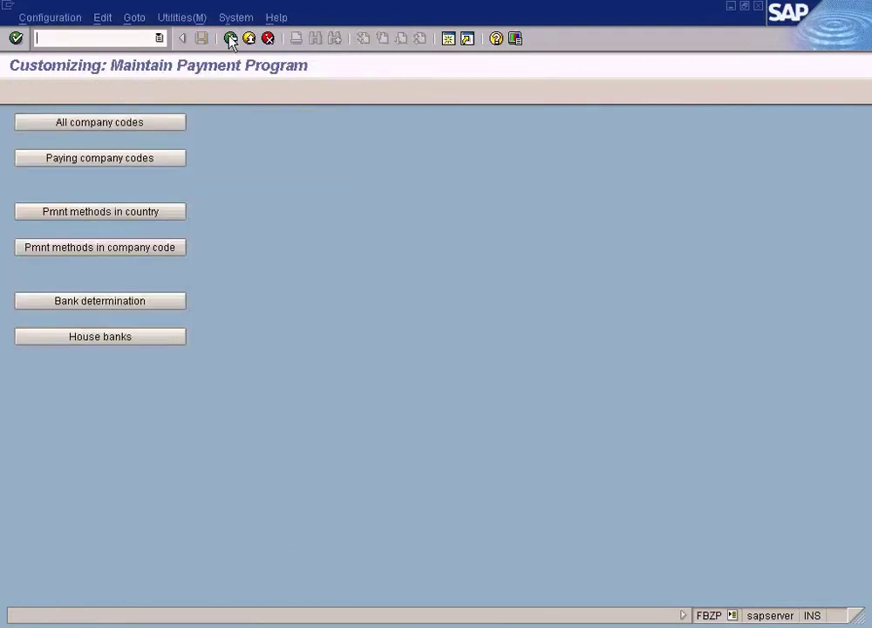
click(759, 7)
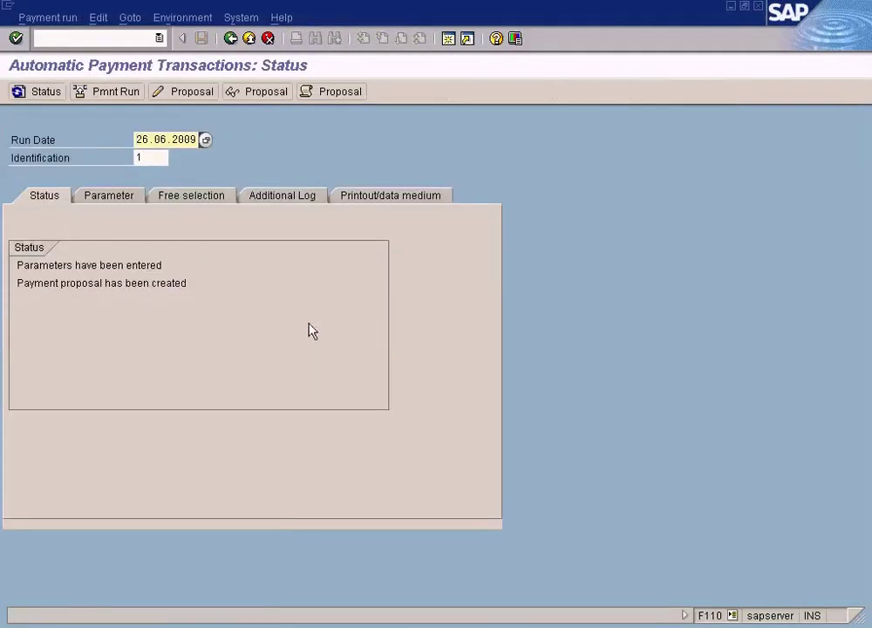
Step: Return to the IMG and open the Set Up Payment Methods per Country for Payment Transactions activity
key(alt+Tab)
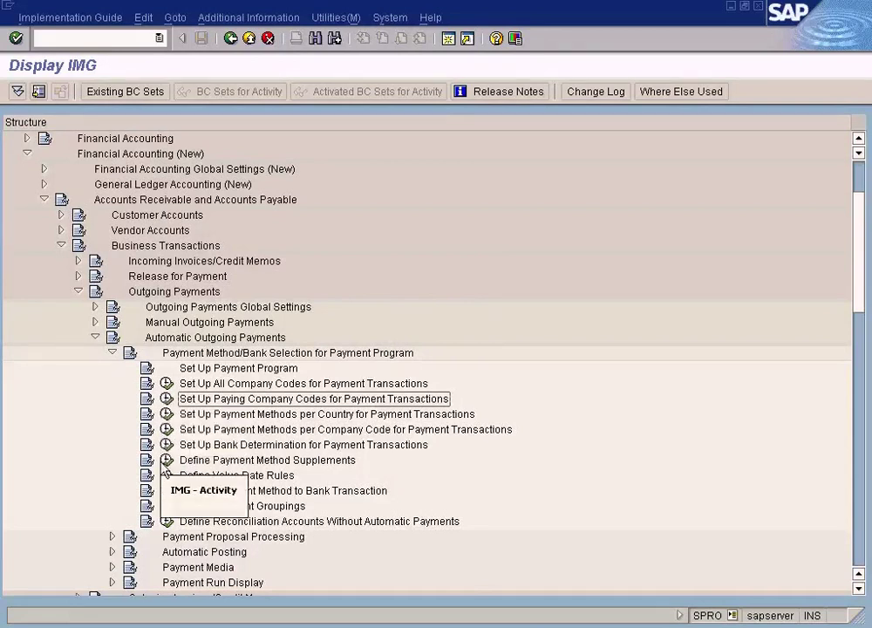
click(168, 417)
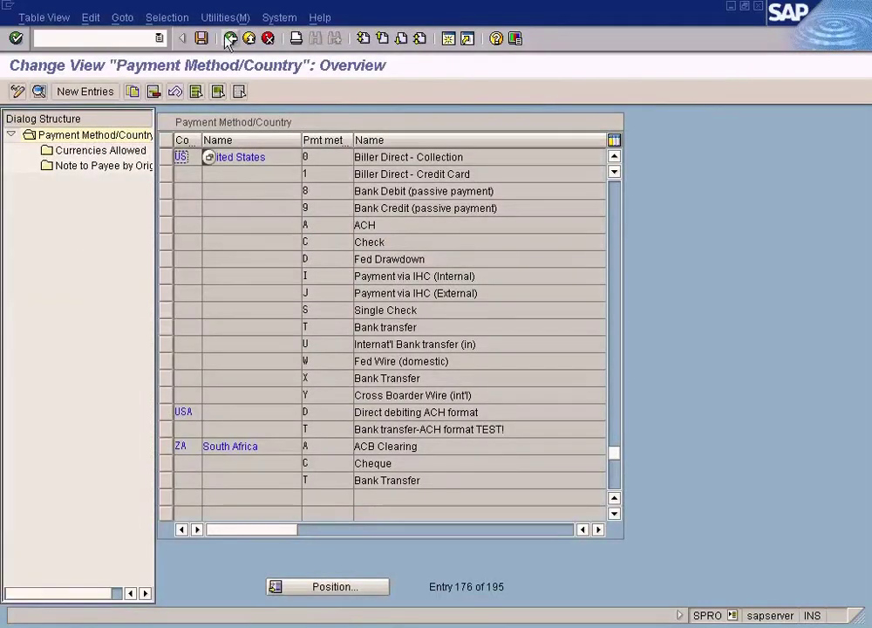
Step: Return to the IMG, open Set Up Payment Methods per Company Code, and display the details of payment method X for company code SUN
key(F3)
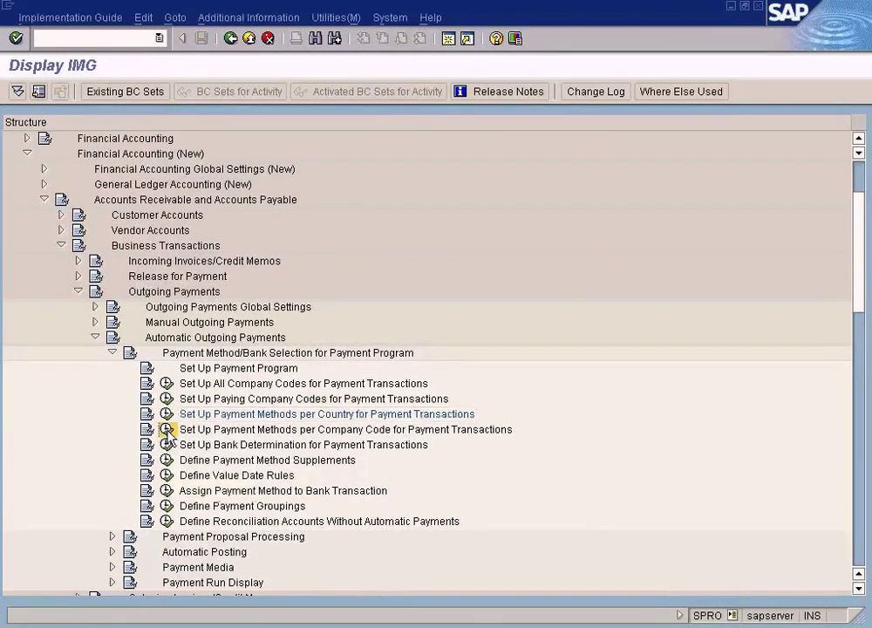
click(167, 429)
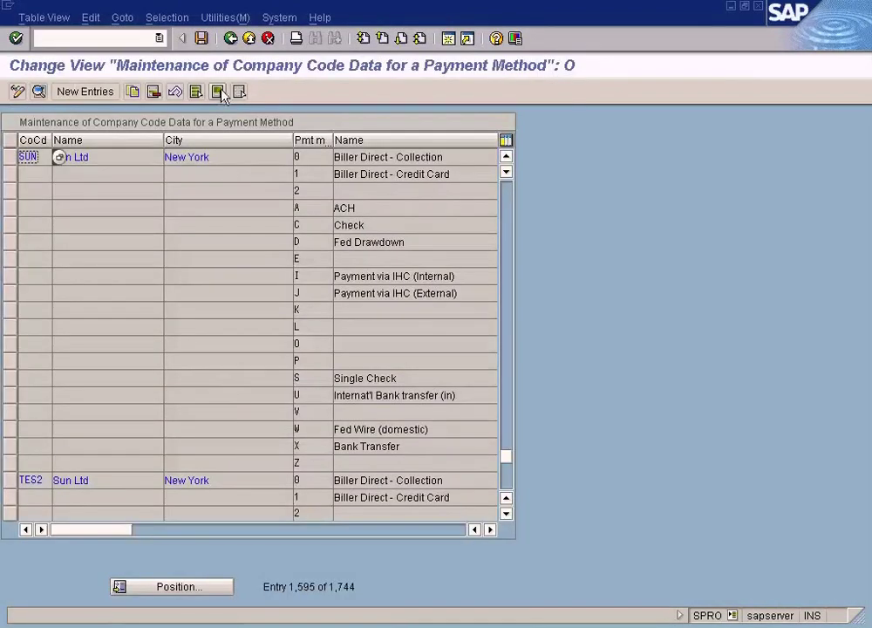
click(230, 40)
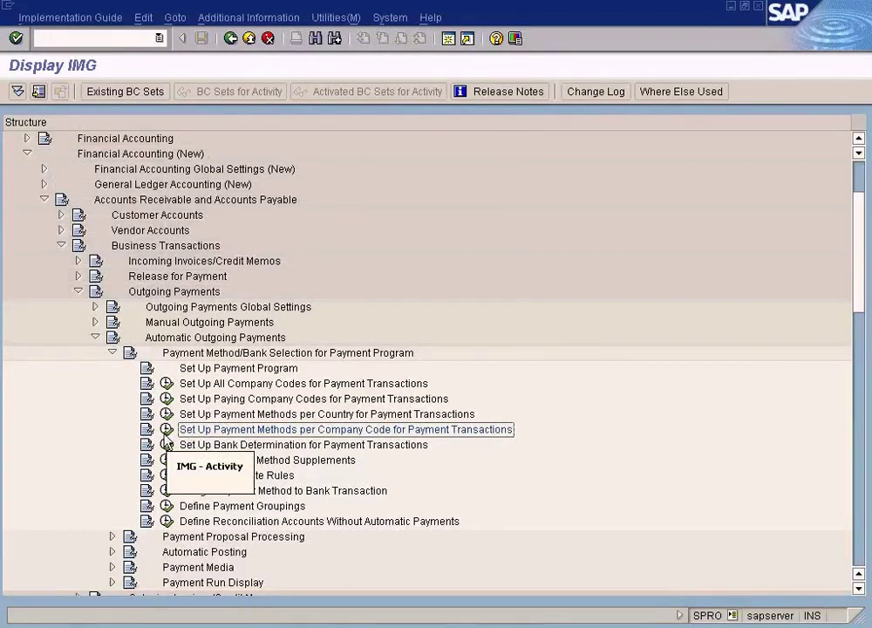
click(166, 430)
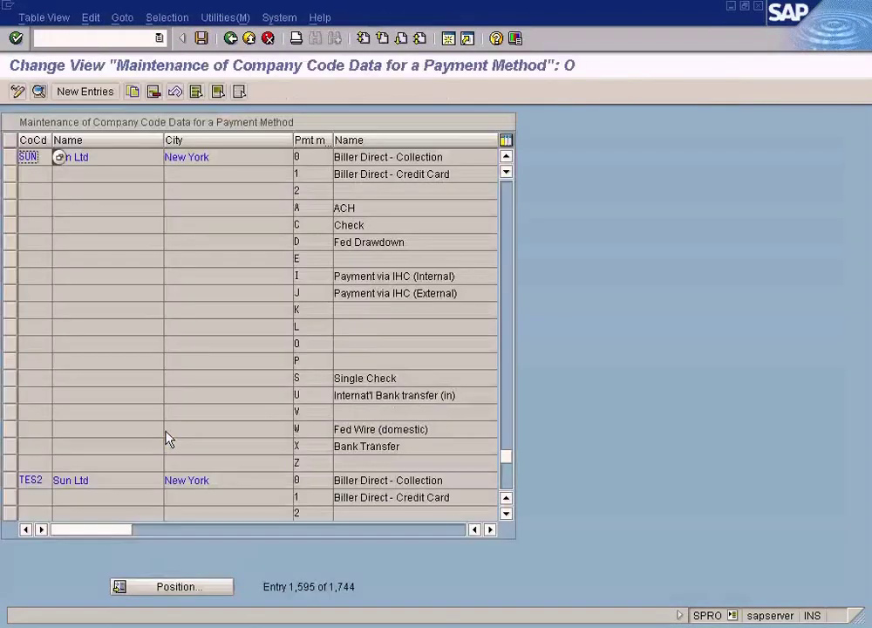
double_click(307, 452)
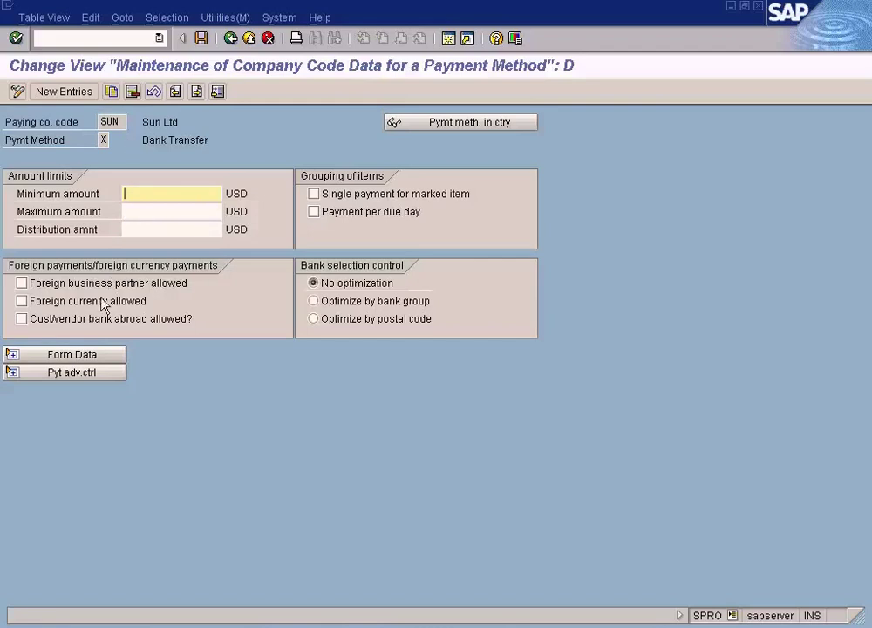
click(26, 288)
click(24, 286)
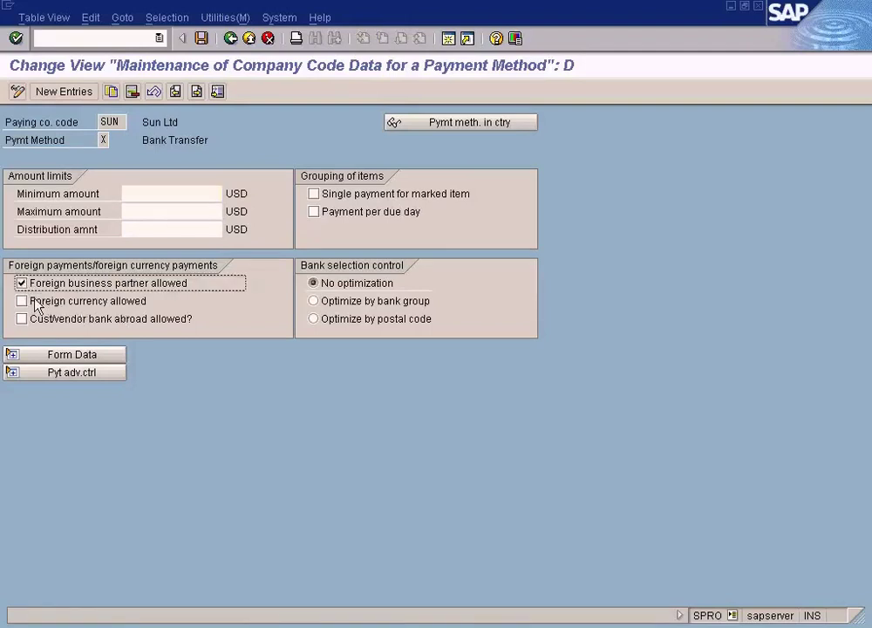
click(22, 285)
Step: Start the vendor display transaction FK03 in a new session
click(447, 38)
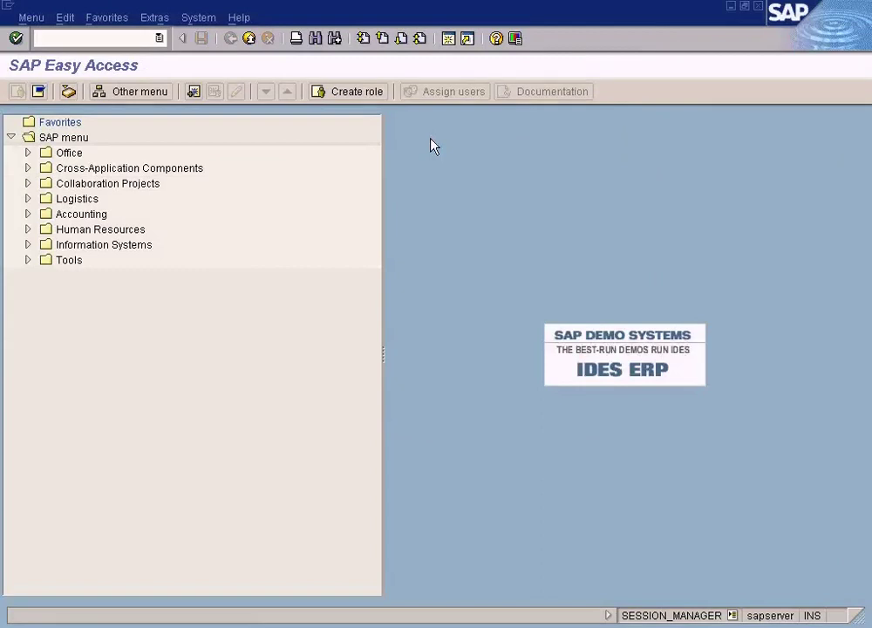
text(fk03)
key(Return)
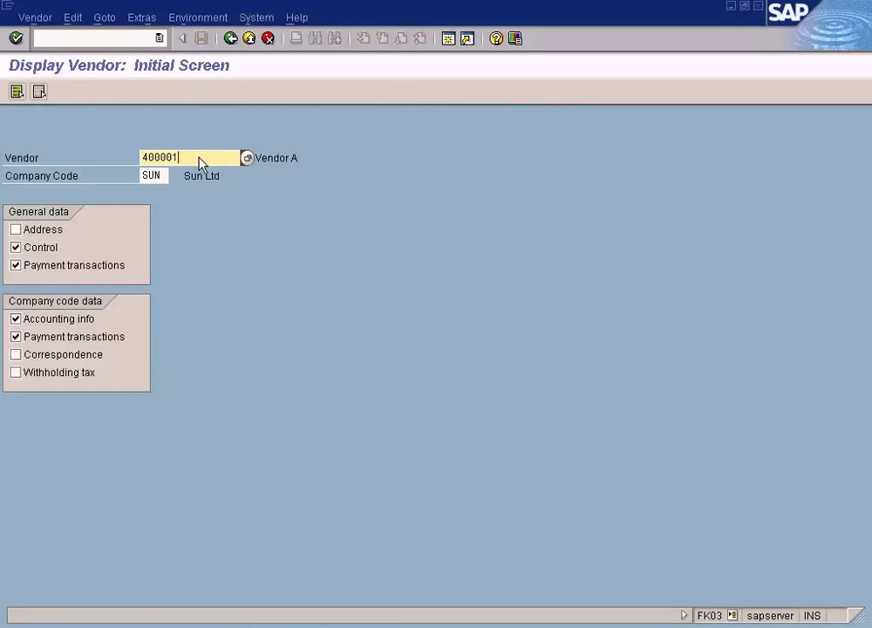
Step: Display only the general address data of Vendor A in company code SUN, check the country, and exit the vendor display
click(17, 230)
click(18, 248)
click(19, 266)
click(18, 320)
click(17, 337)
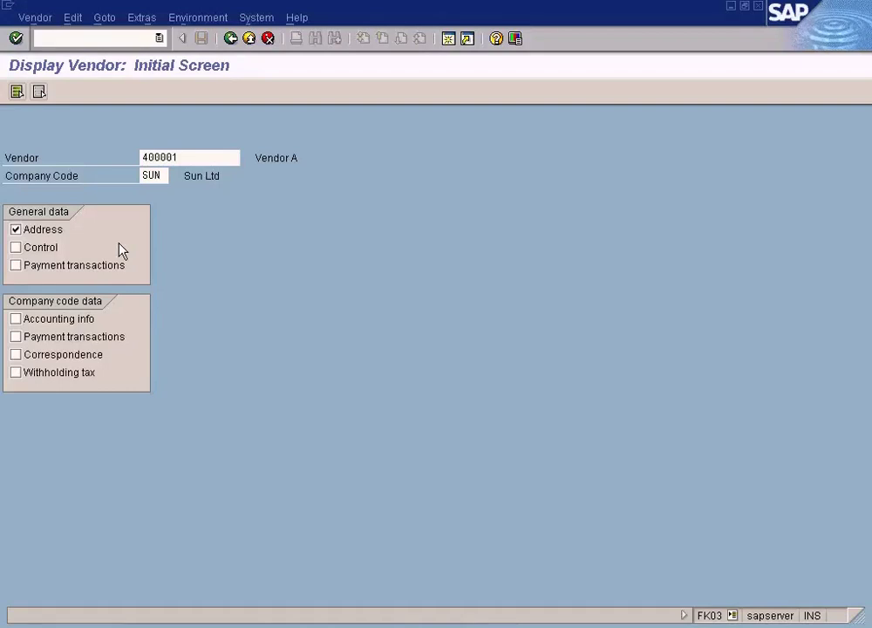
key(Return)
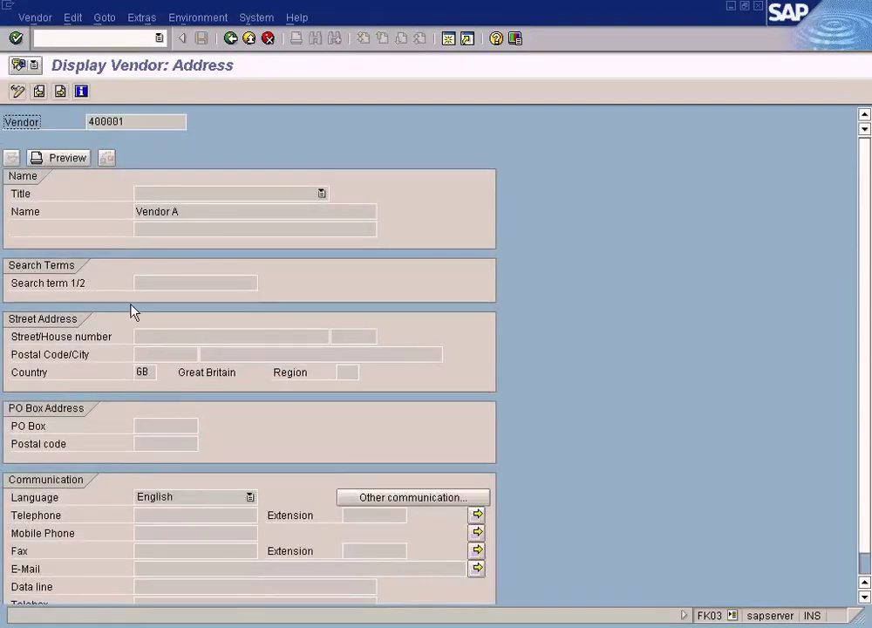
click(153, 375)
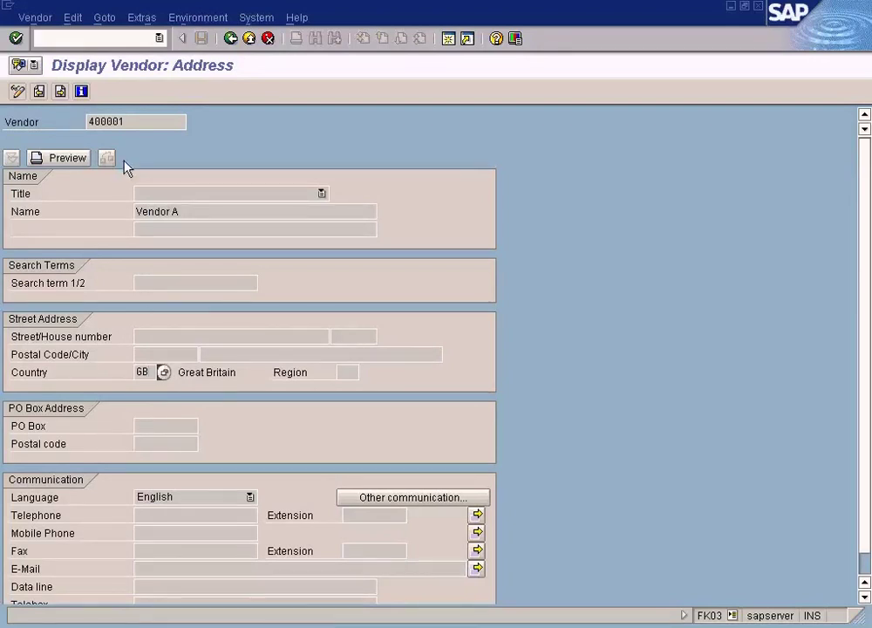
click(150, 124)
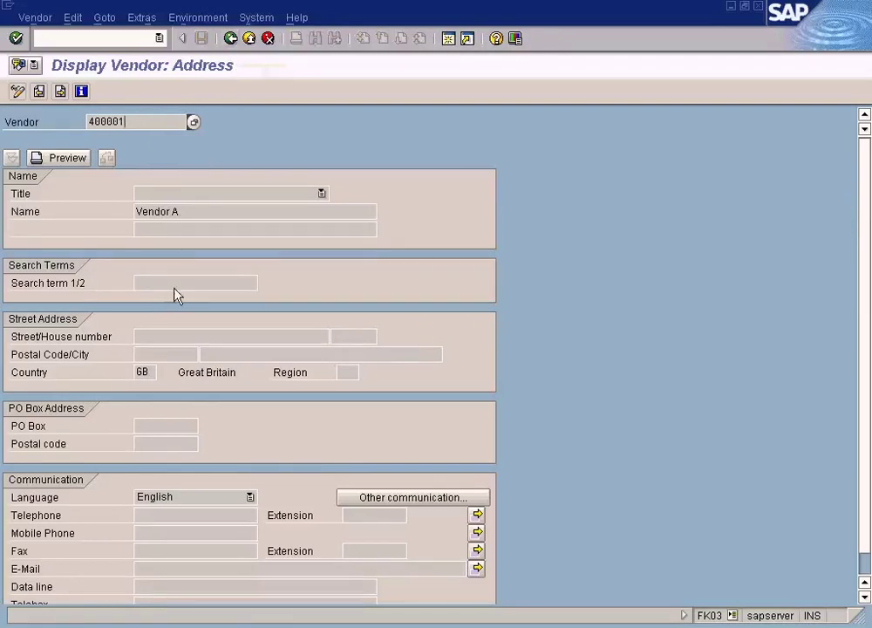
click(250, 38)
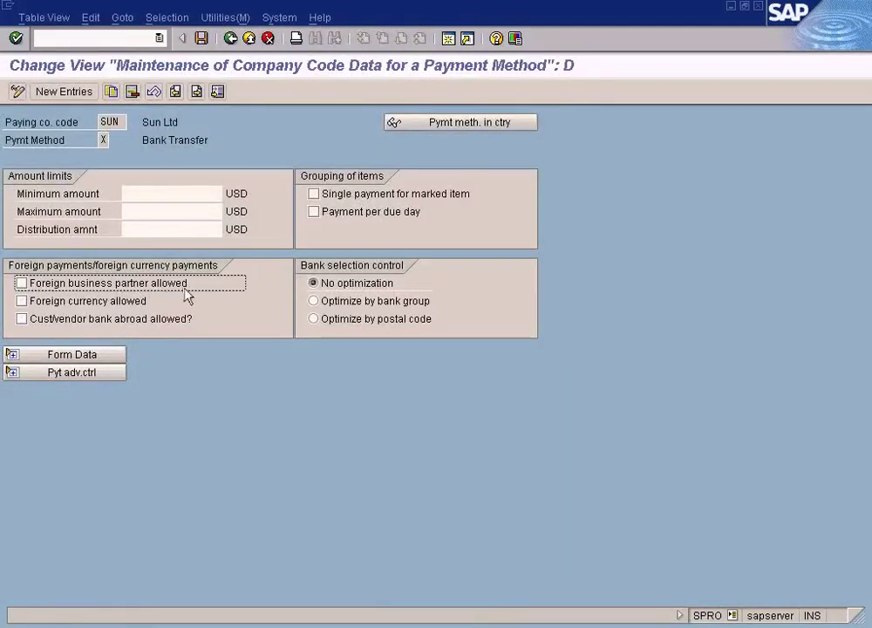
Step: Allow foreign business partners for payment method X in company code SUN, save the setting, and leave the IMG session
click(32, 291)
click(202, 38)
click(231, 38)
click(231, 39)
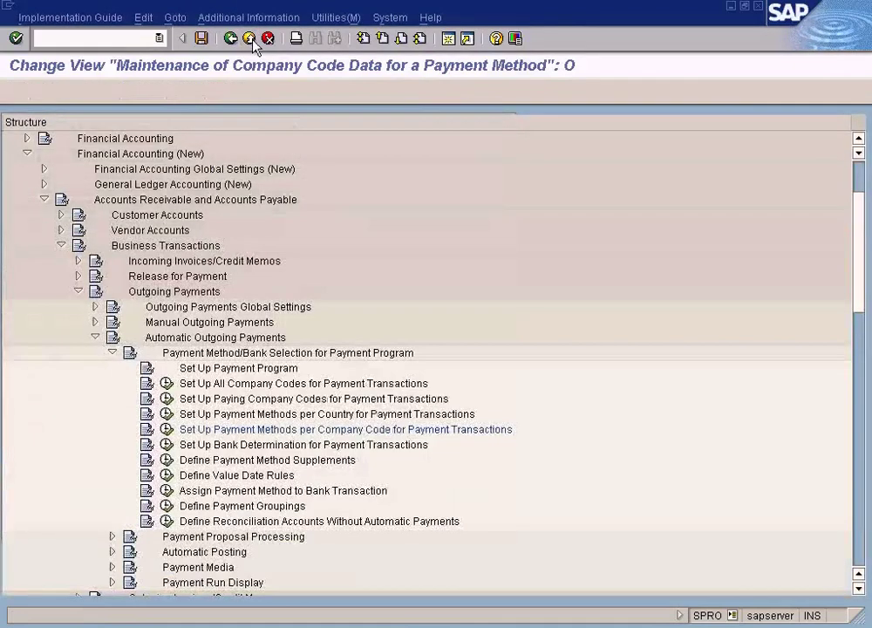
click(760, 6)
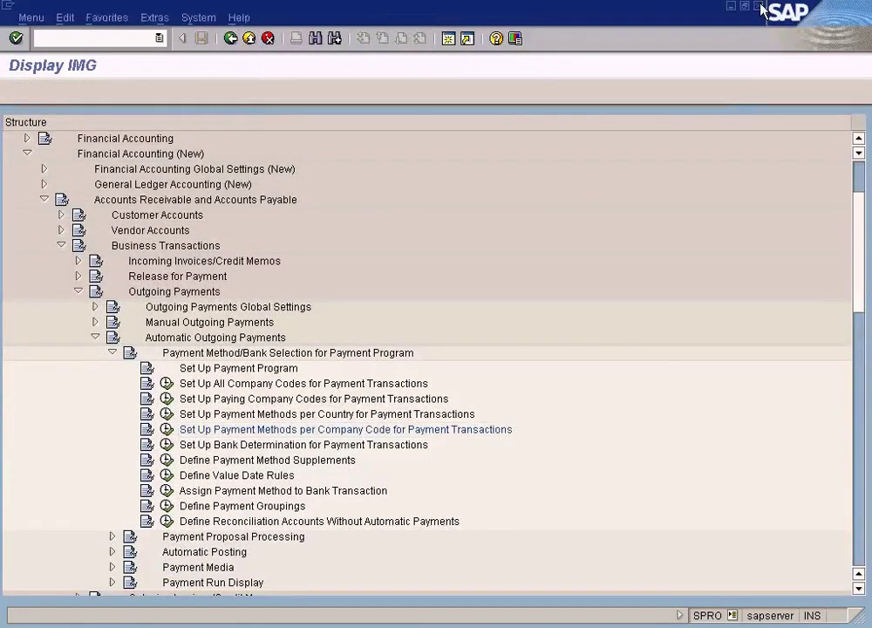
Step: Switch to the Automatic Payment Transactions session and delete the existing payment proposal for run 26.06.2009, identification 1
click(332, 627)
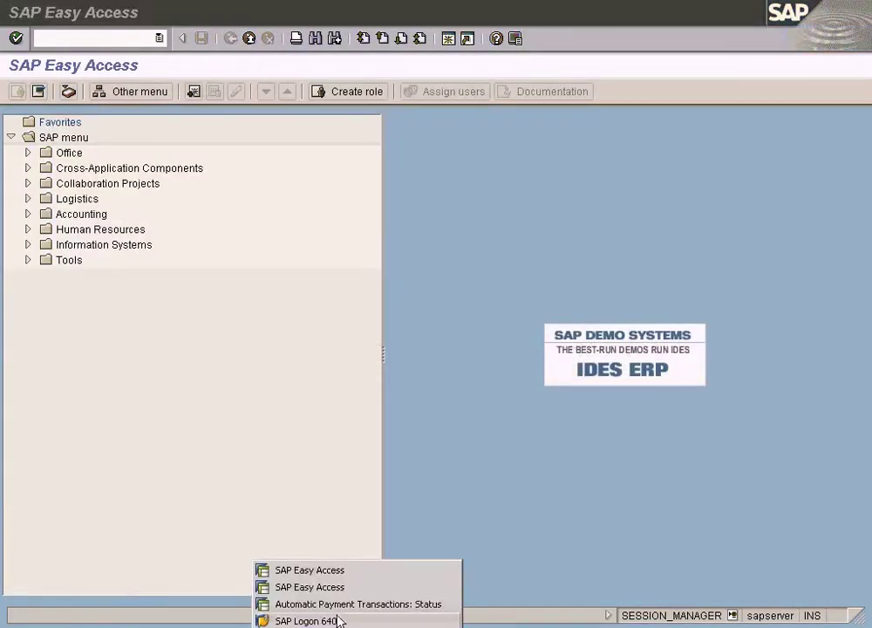
click(335, 608)
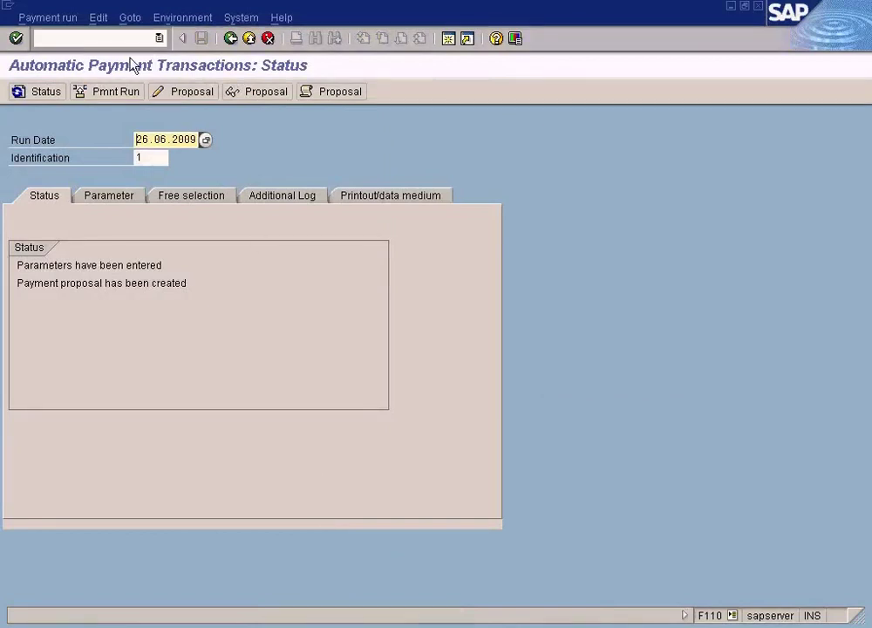
click(99, 19)
mouse_move(123, 58)
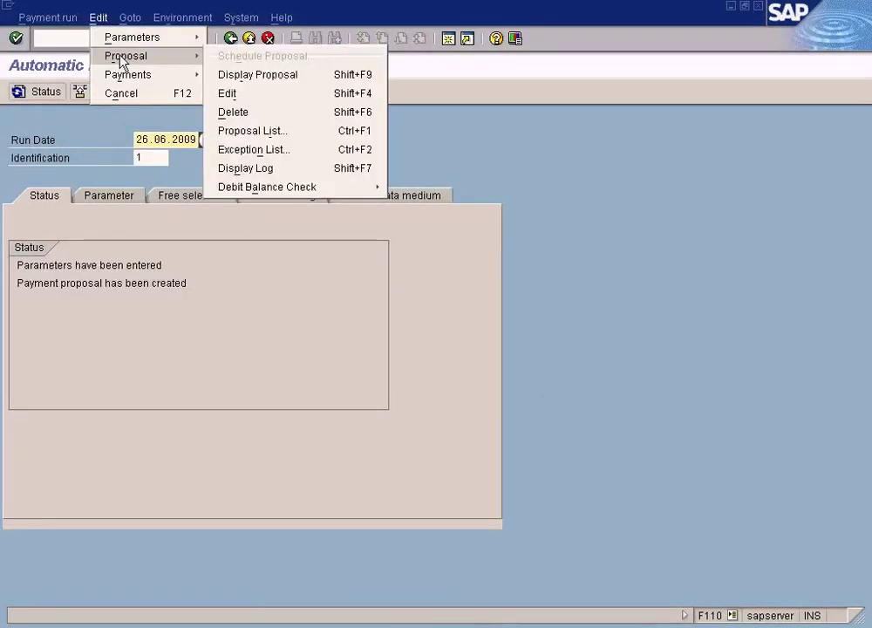
click(277, 113)
click(222, 297)
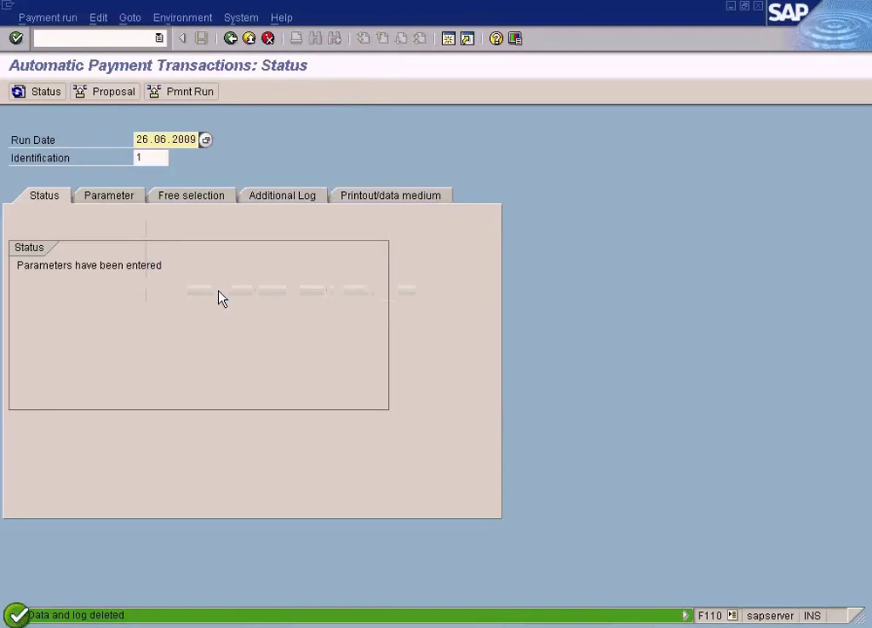
Step: Schedule a new payment proposal to start immediately and refresh the run status
click(107, 98)
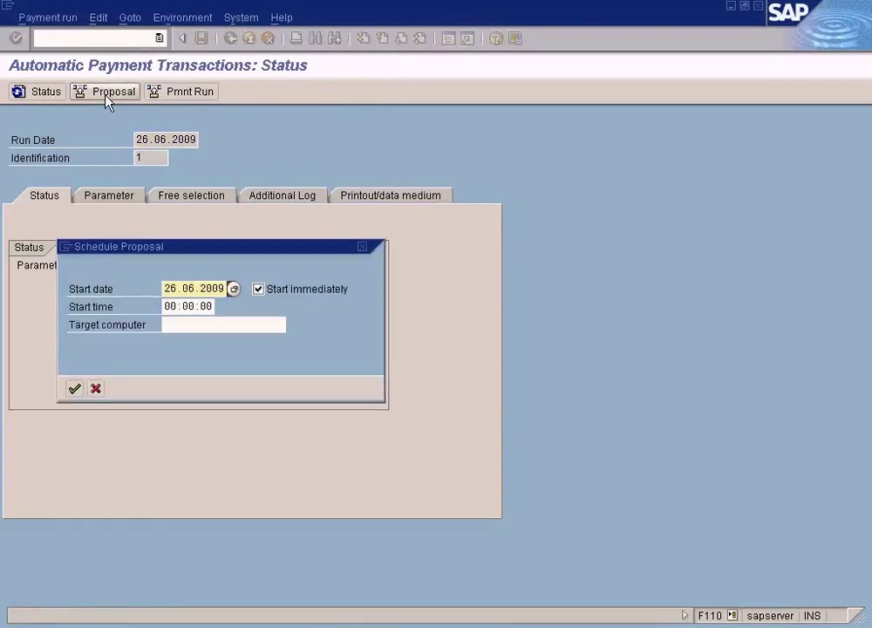
click(75, 389)
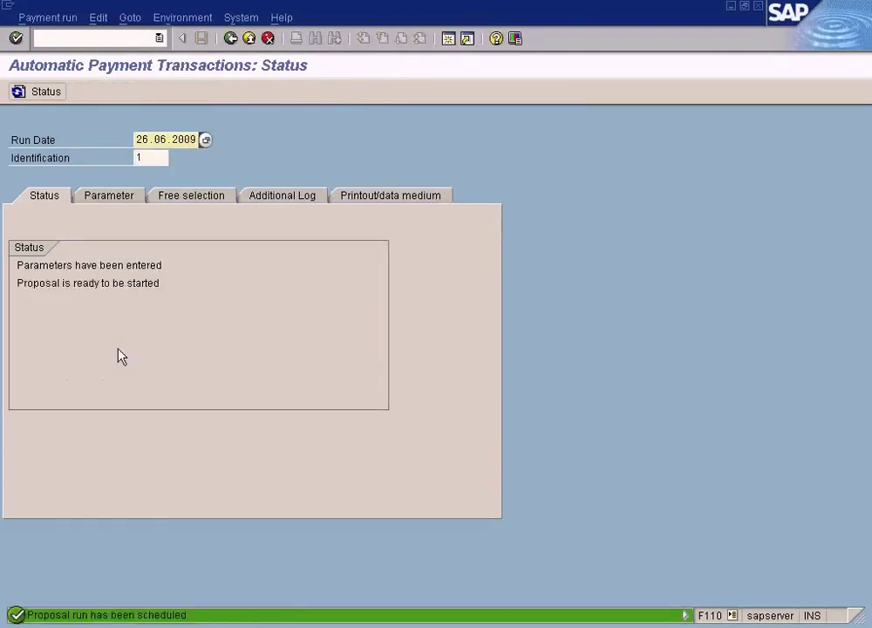
click(50, 96)
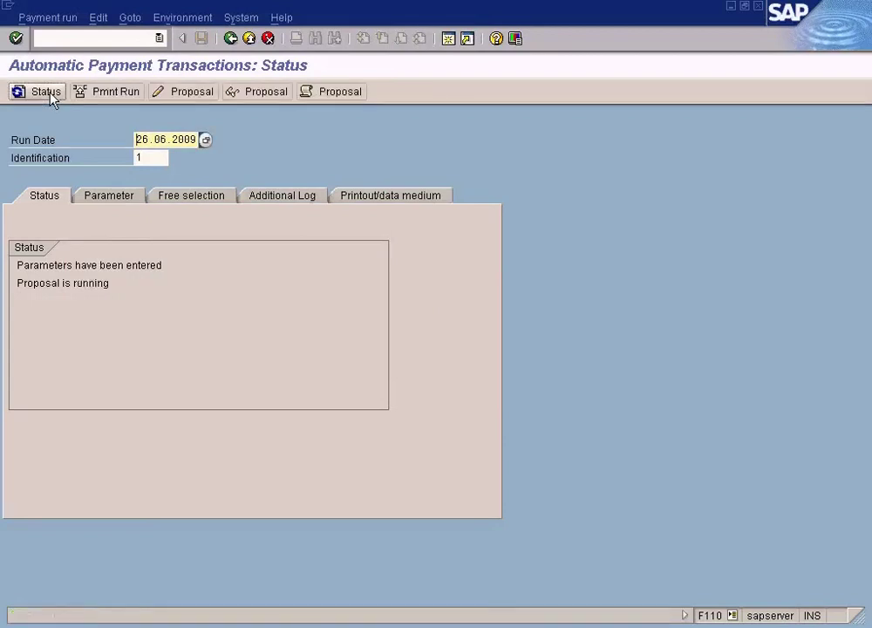
click(50, 96)
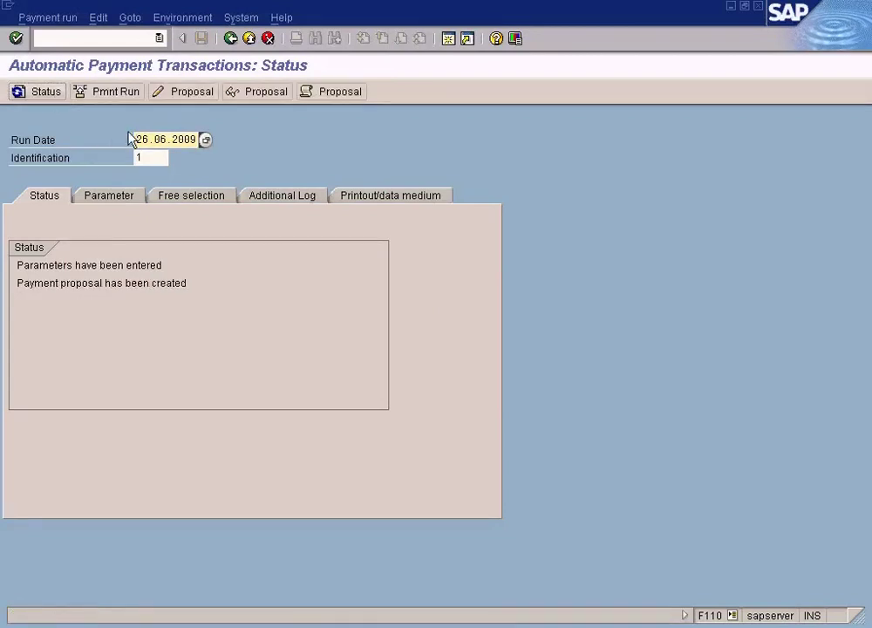
Step: Display the new payment proposal, check the open item behind Vendor A's proposed payment, and return to the payments list
click(261, 98)
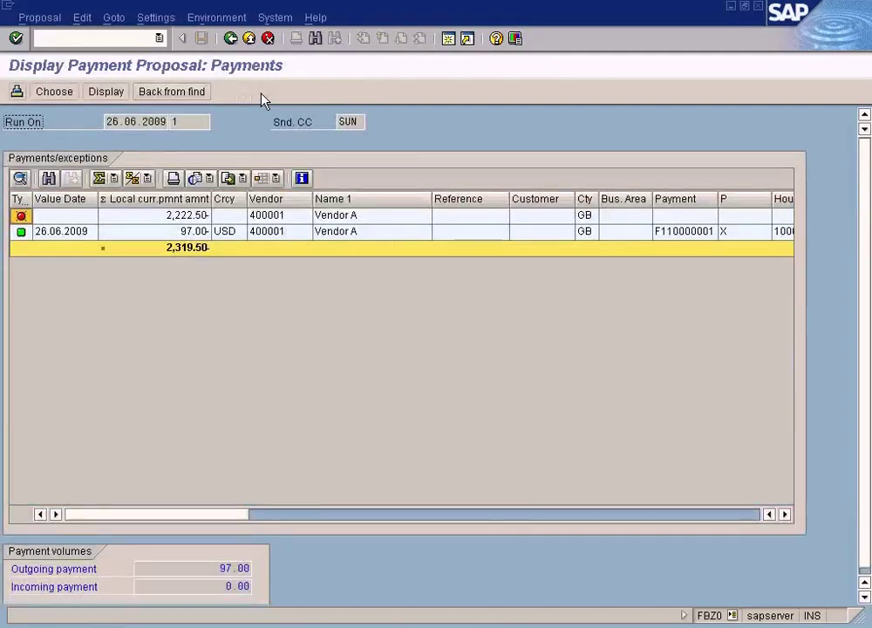
click(200, 234)
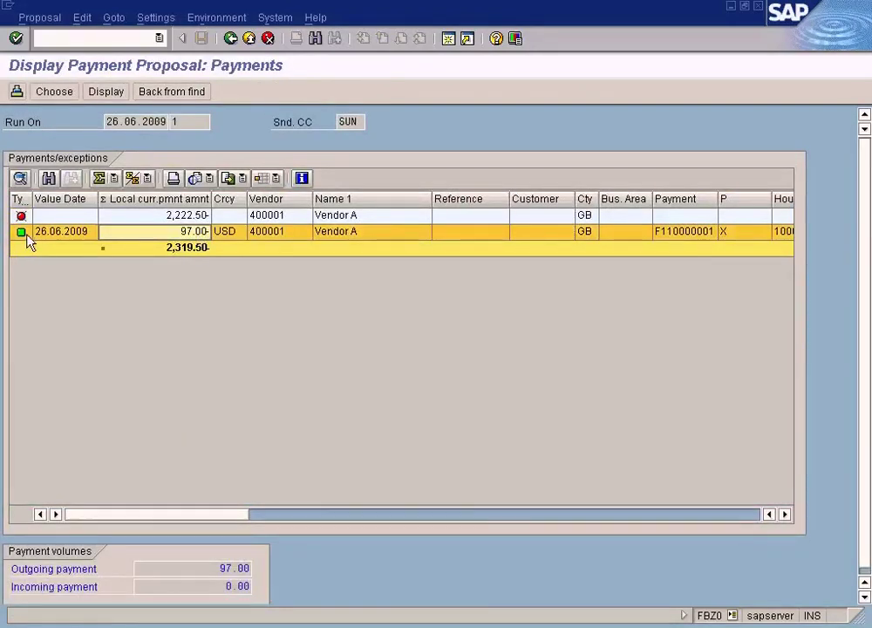
double_click(336, 234)
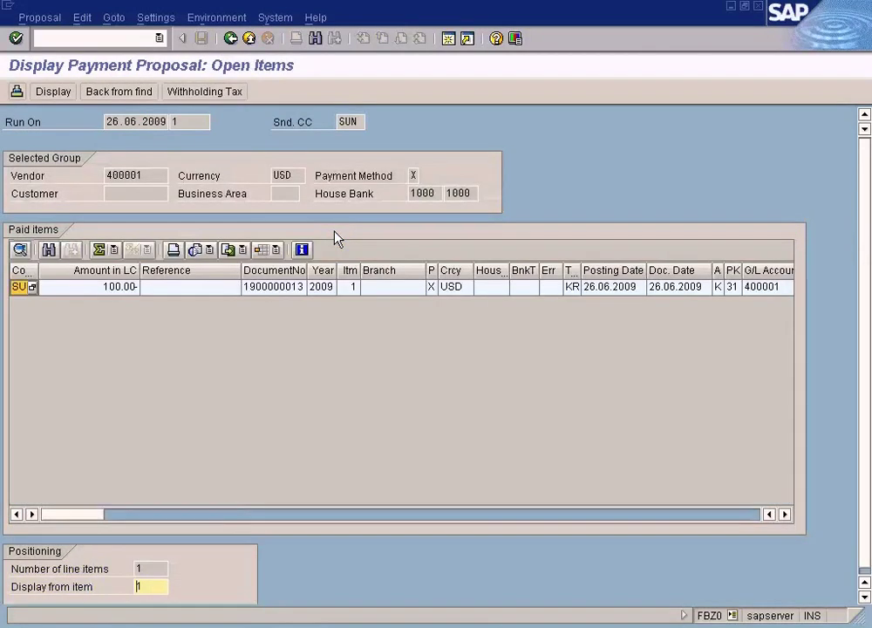
click(273, 289)
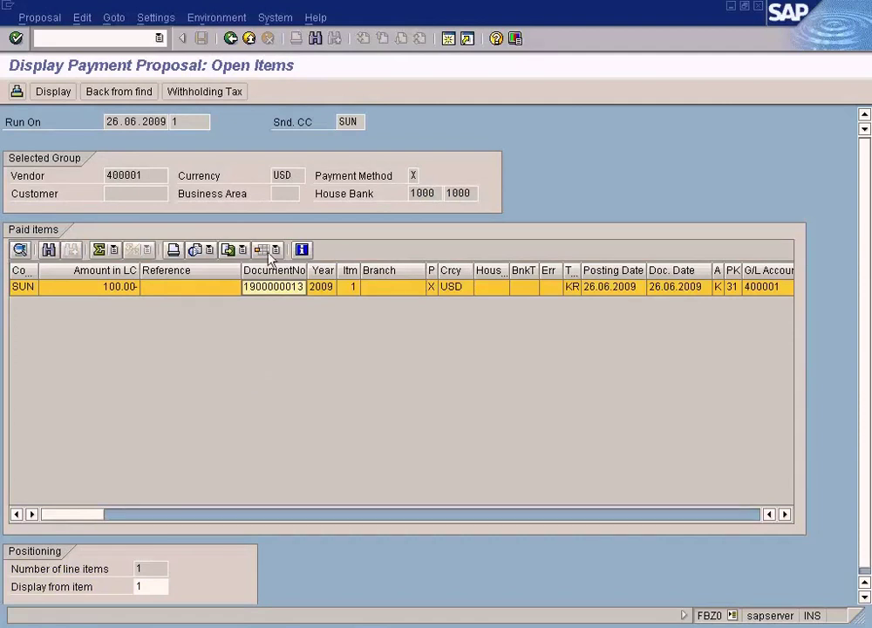
click(230, 38)
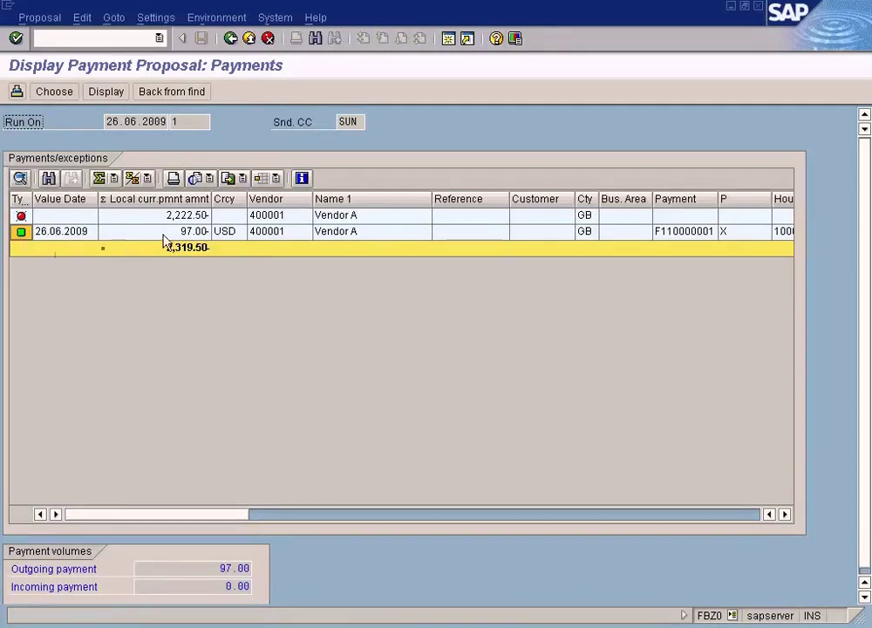
Step: Examine Vendor A's exception items, widening the payment method column to read it, and return to the payments list
click(276, 215)
double_click(277, 218)
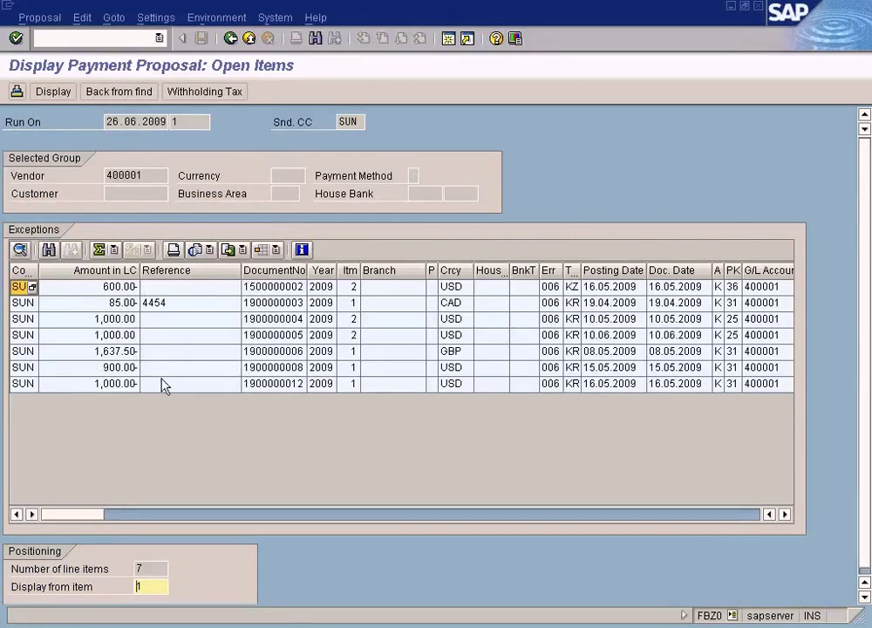
double_click(439, 275)
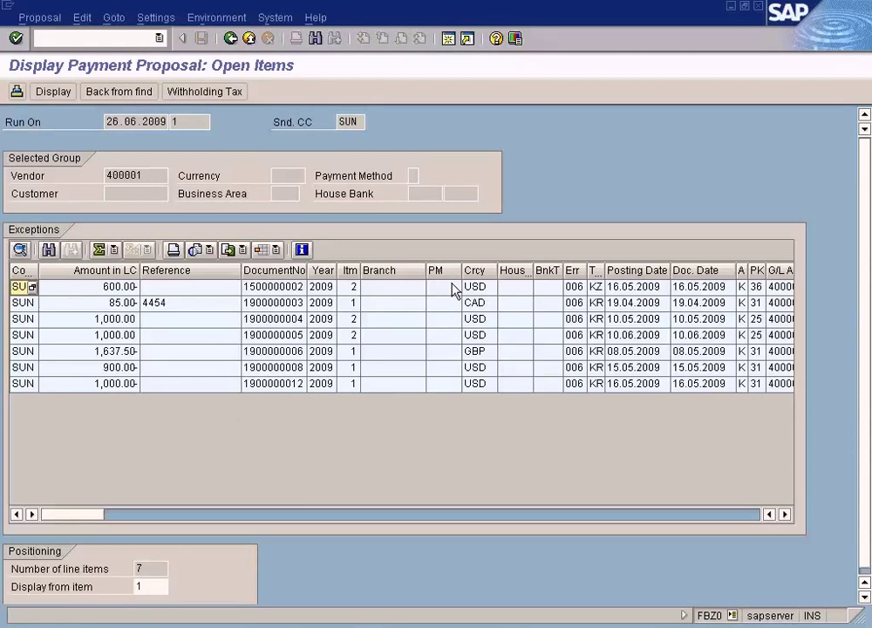
drag(157, 180, 73, 178)
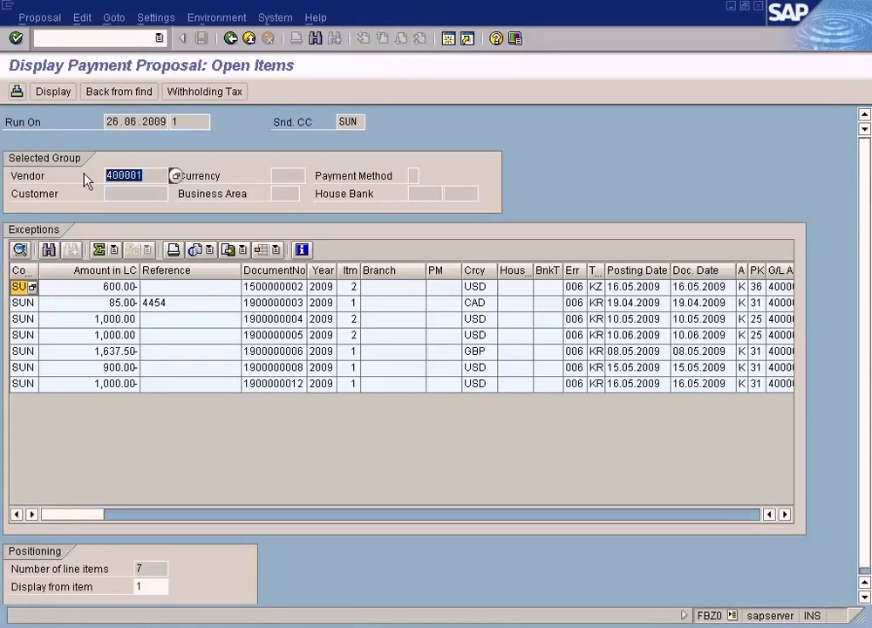
click(230, 38)
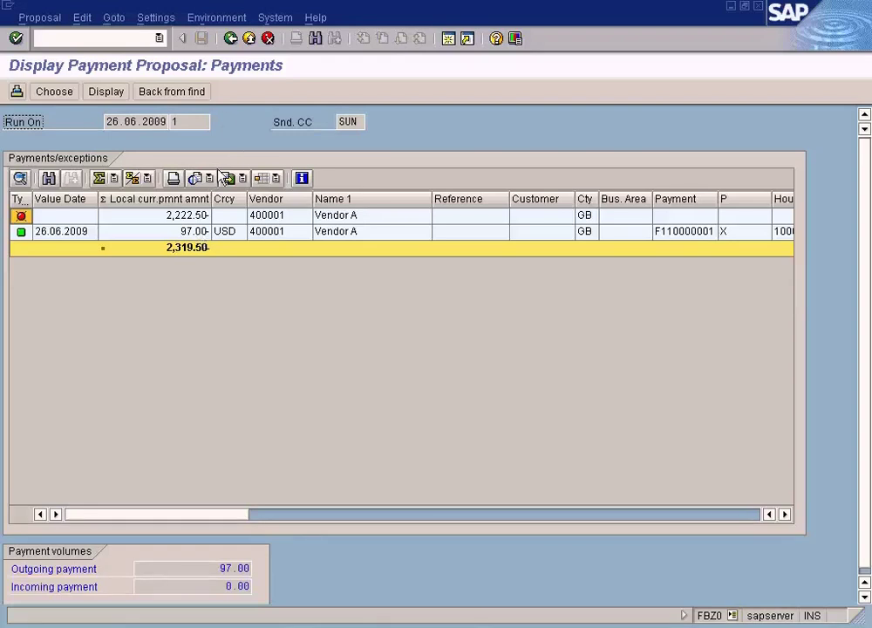
Step: Recheck the payment method on Vendor A's paid item and return to the payment run status
click(193, 234)
double_click(193, 234)
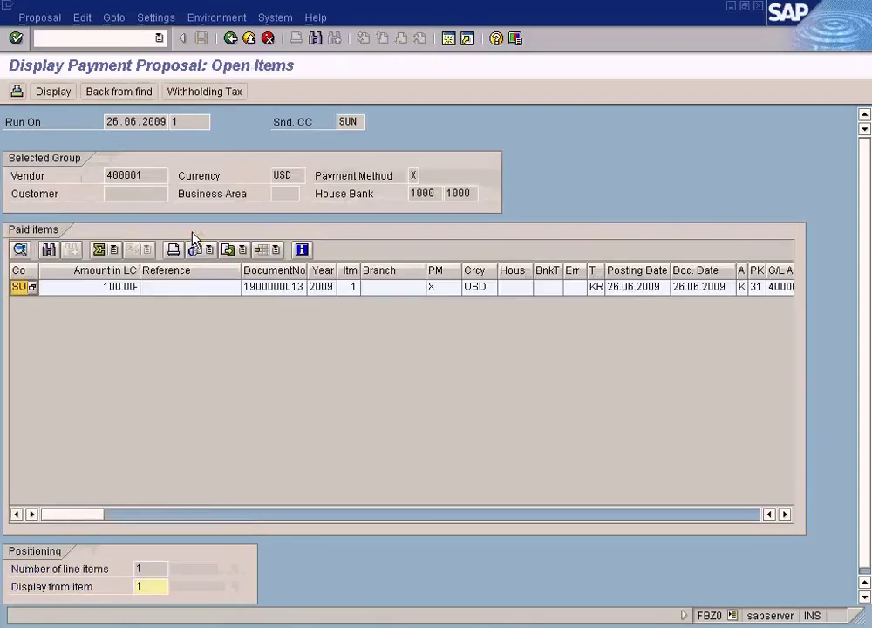
click(232, 39)
click(232, 39)
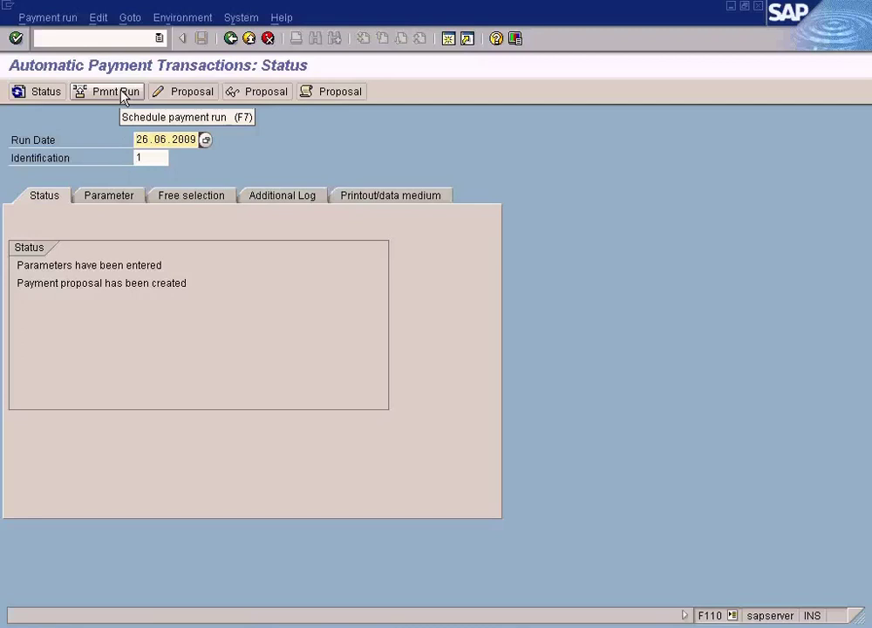
Step: Open the payment proposal for editing for all accounting clerks and display the open item behind Vendor A's USD payment
click(204, 96)
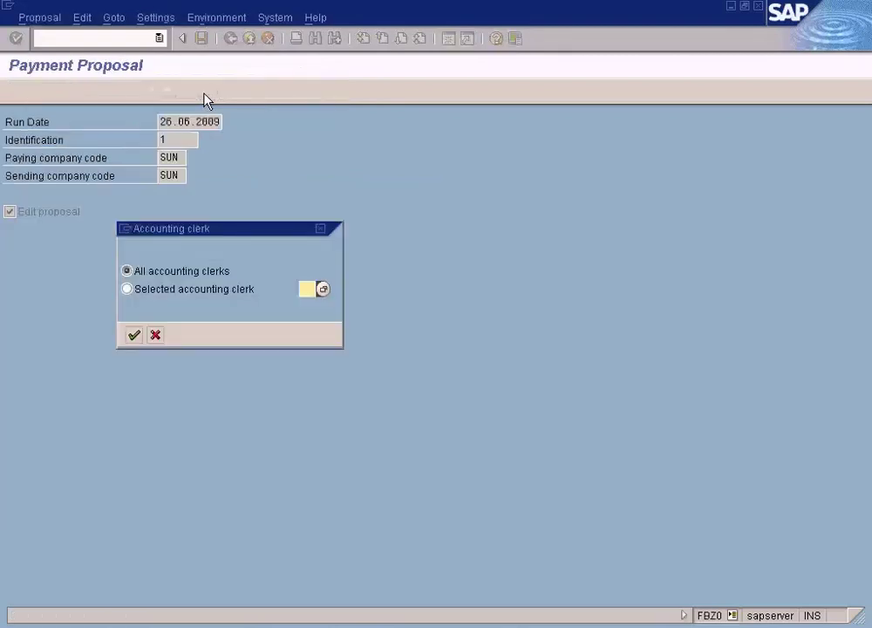
click(134, 336)
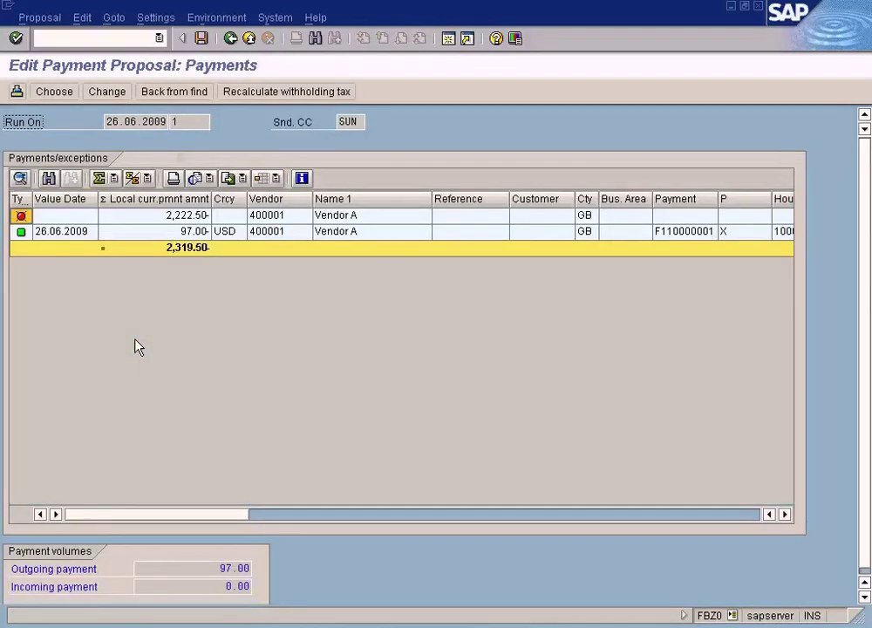
click(228, 233)
double_click(227, 234)
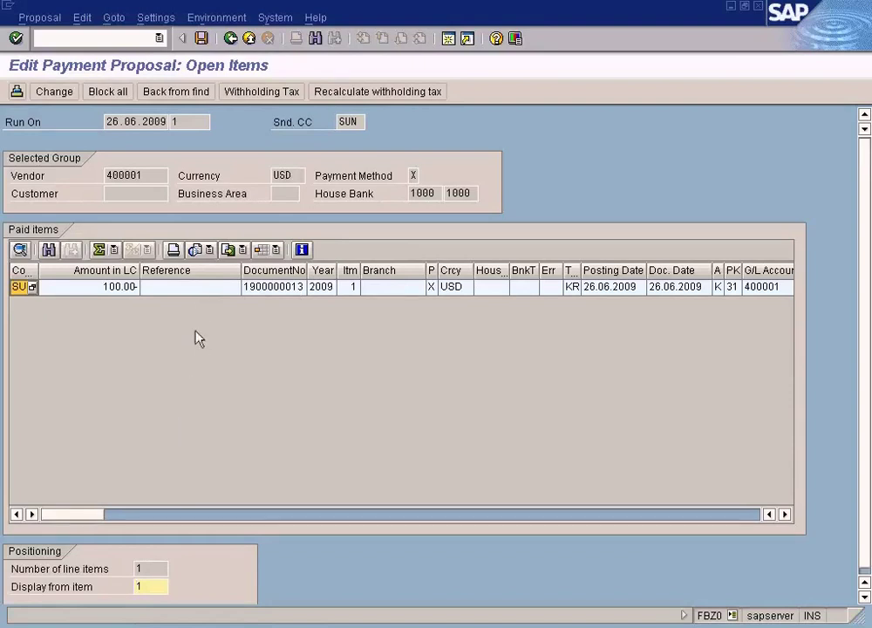
Step: Set payment block A, Blocked for payment, on Vendor A's paid item, save the proposal, and return to the payments list
click(206, 295)
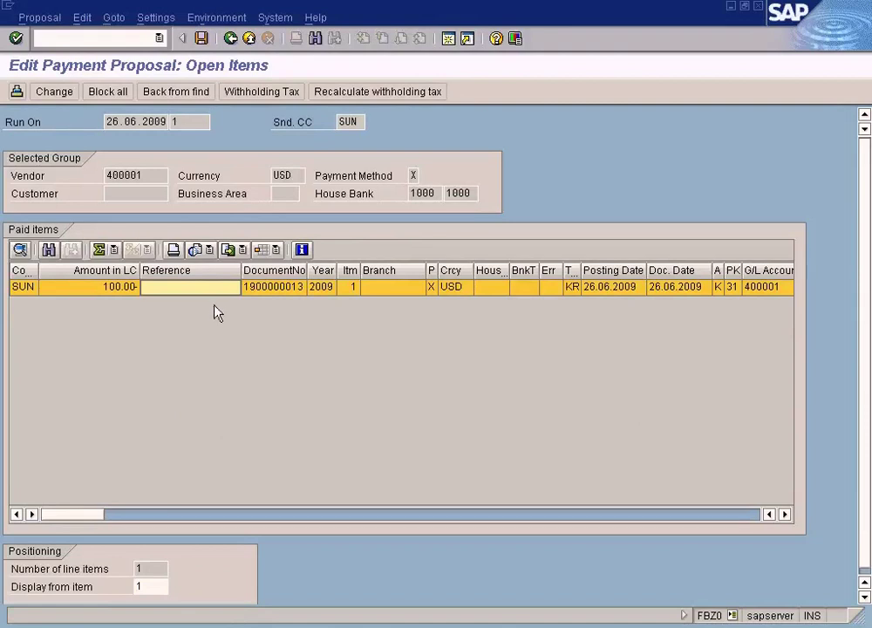
double_click(270, 296)
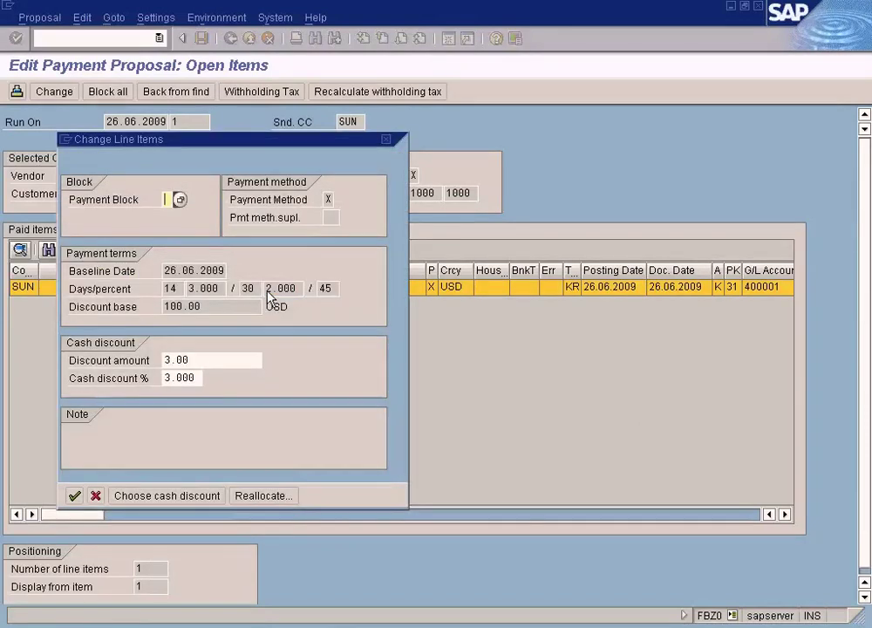
click(183, 201)
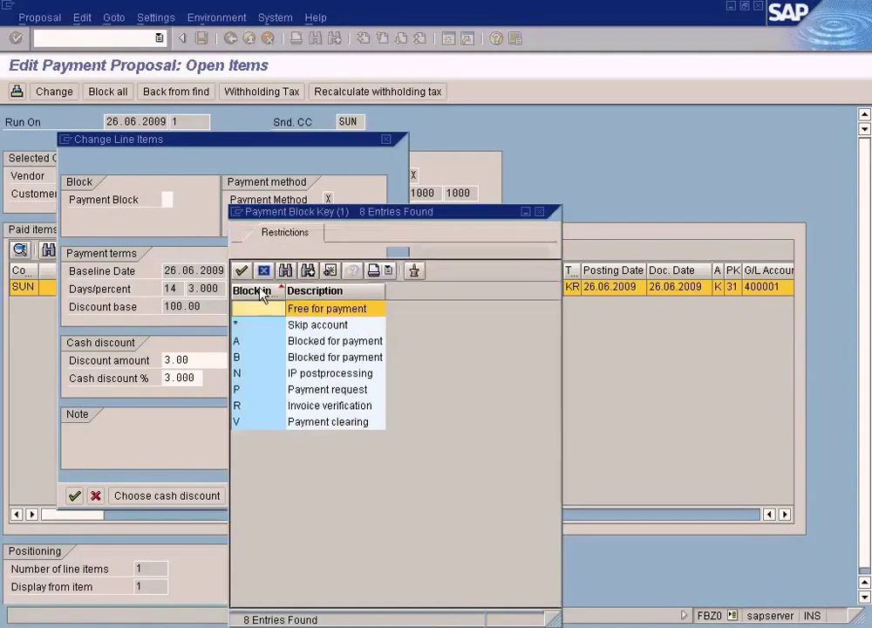
click(301, 341)
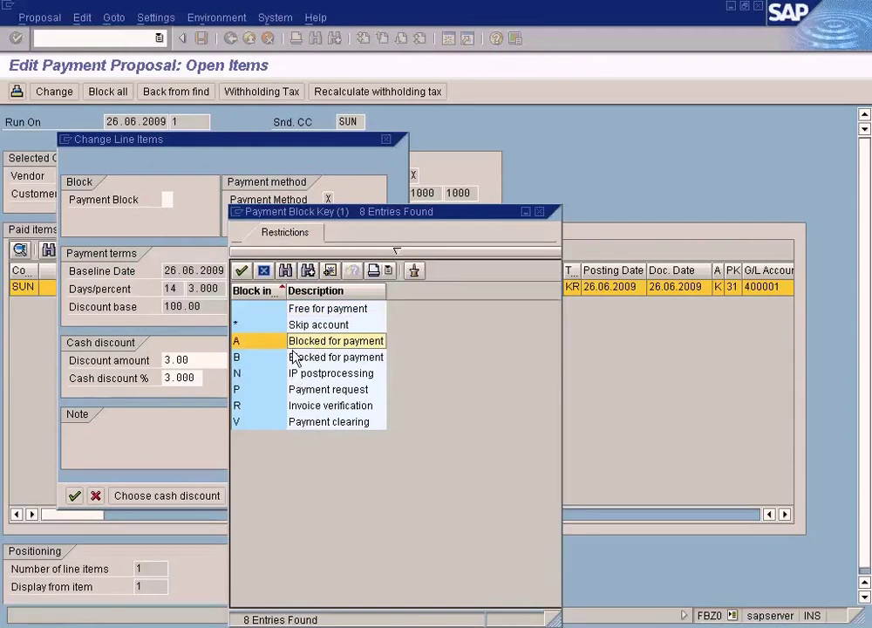
double_click(301, 345)
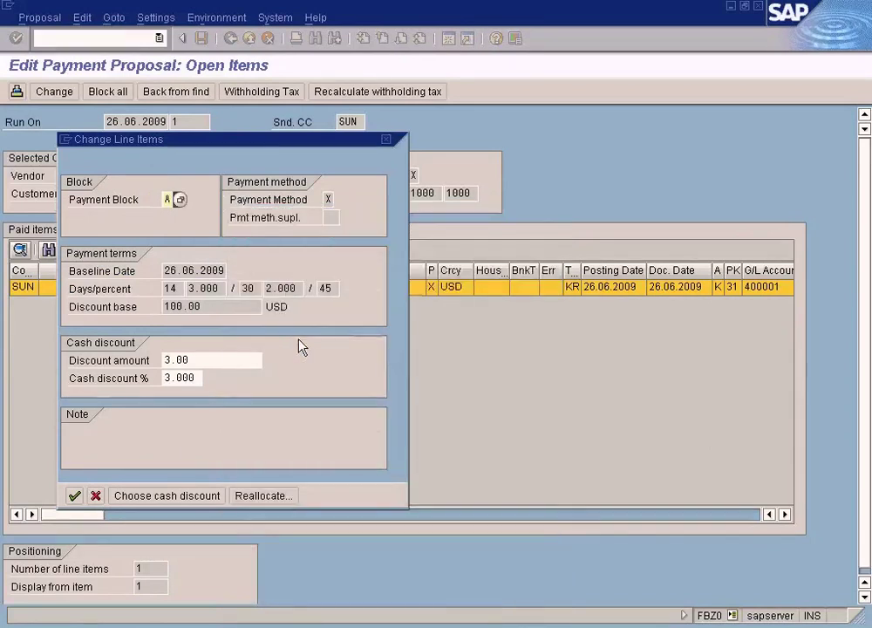
click(73, 497)
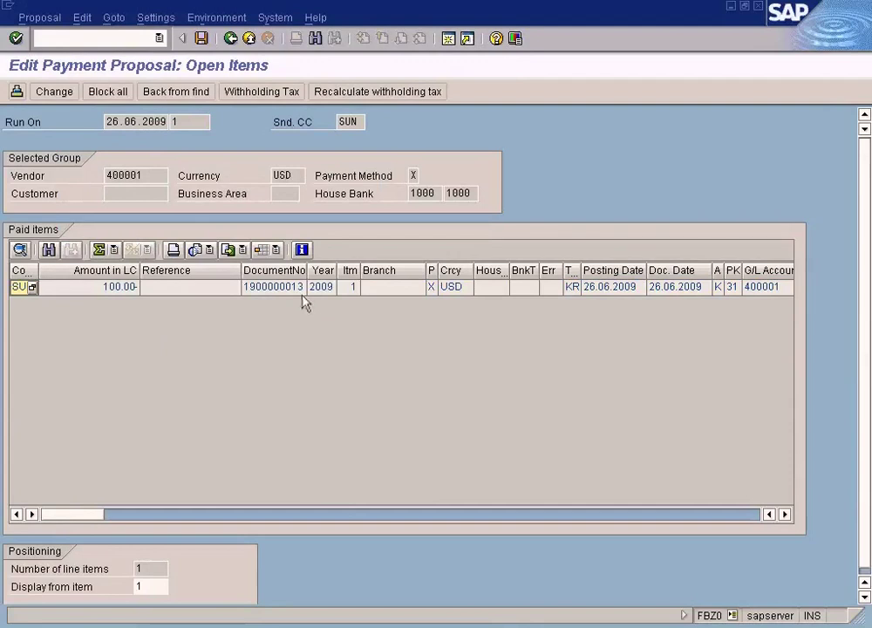
click(203, 39)
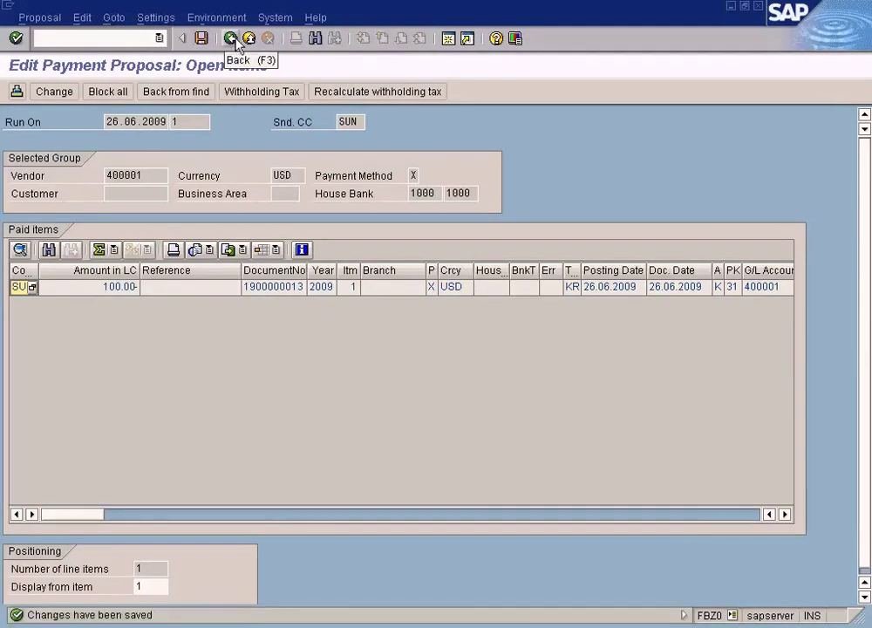
click(233, 40)
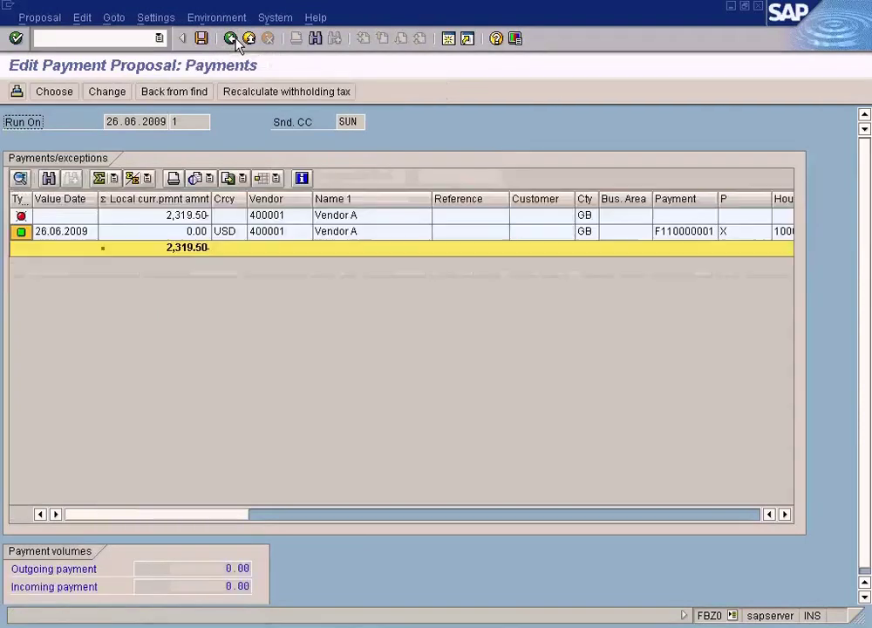
Step: Check the paid items behind Vendor A's USD payment and the available editing options, and return to the payment run status
click(195, 233)
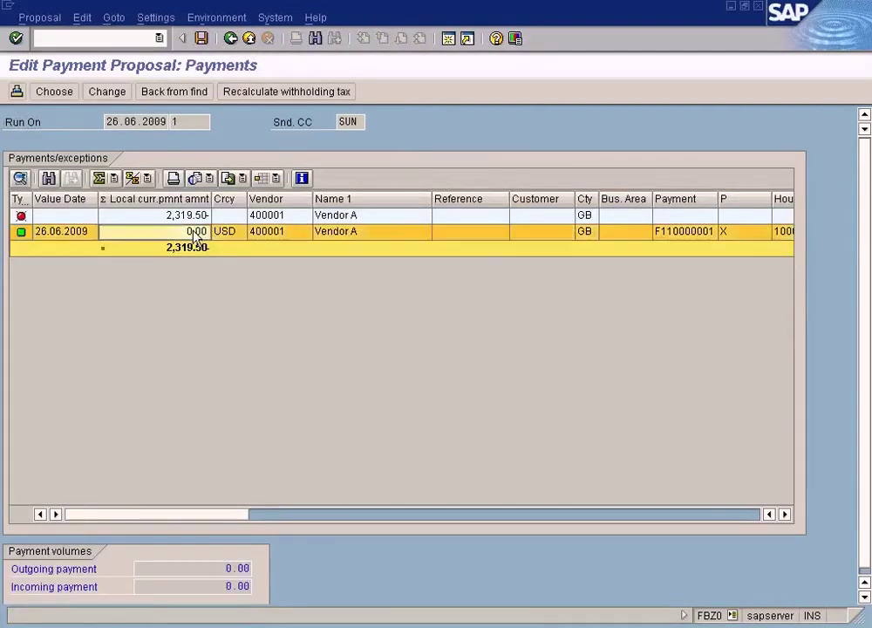
double_click(195, 233)
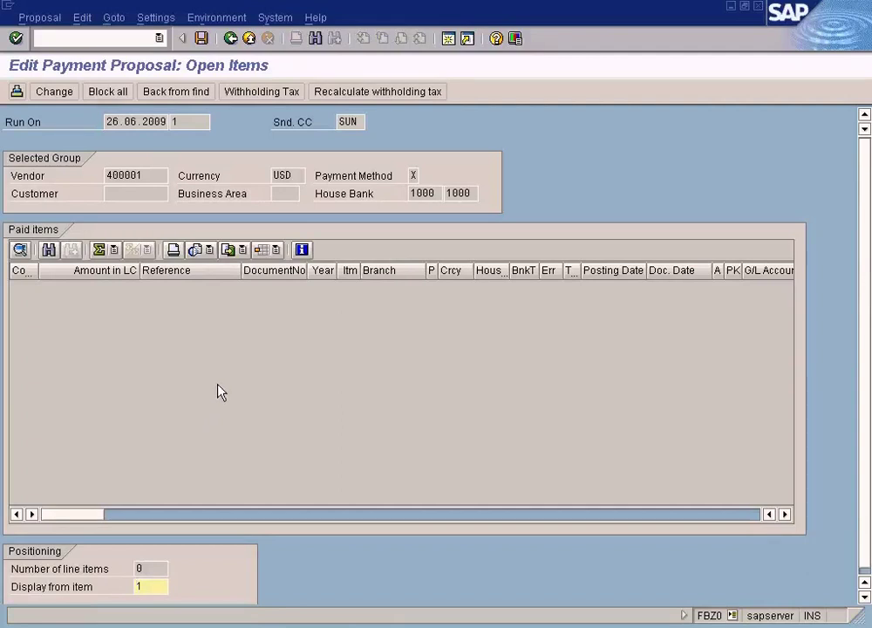
click(55, 18)
mouse_move(83, 20)
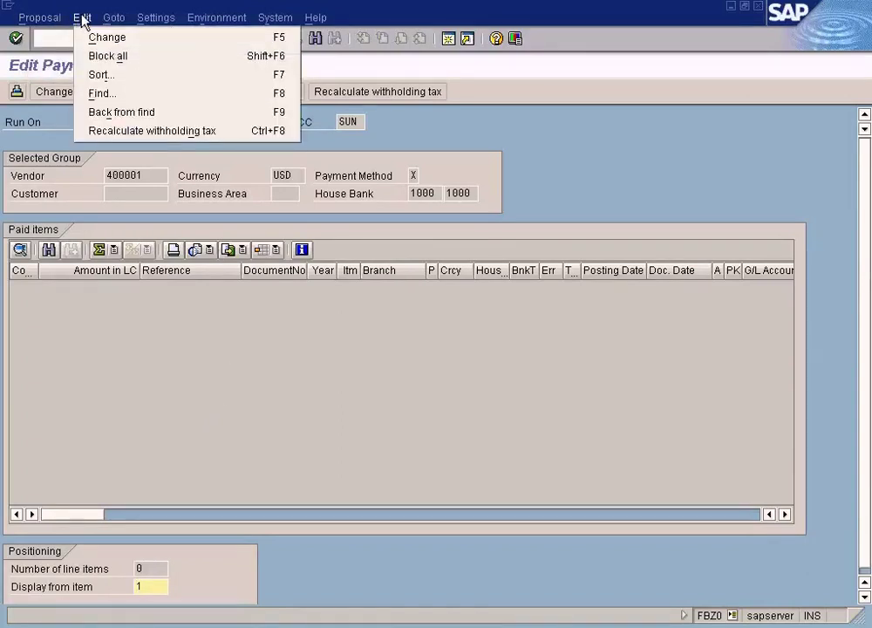
mouse_move(234, 28)
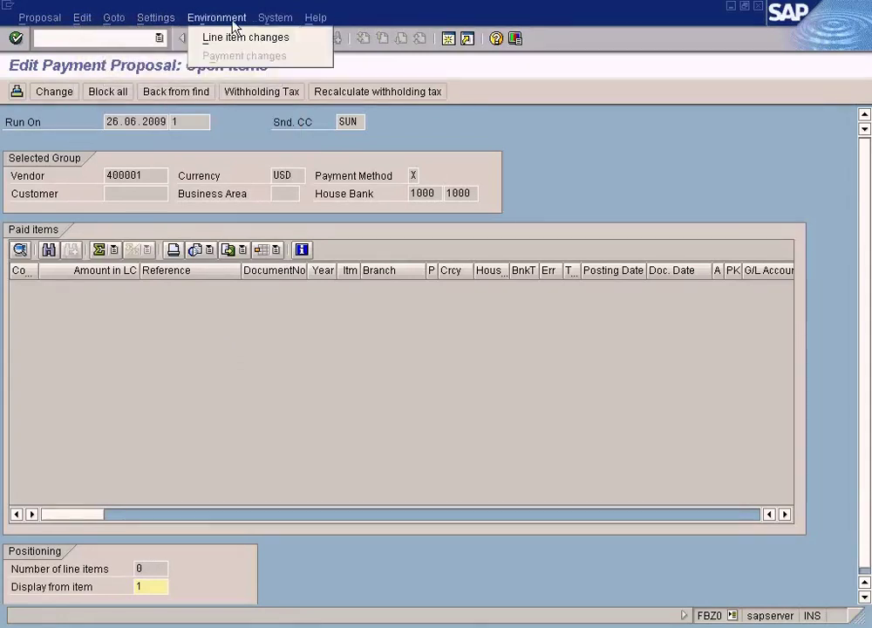
click(231, 356)
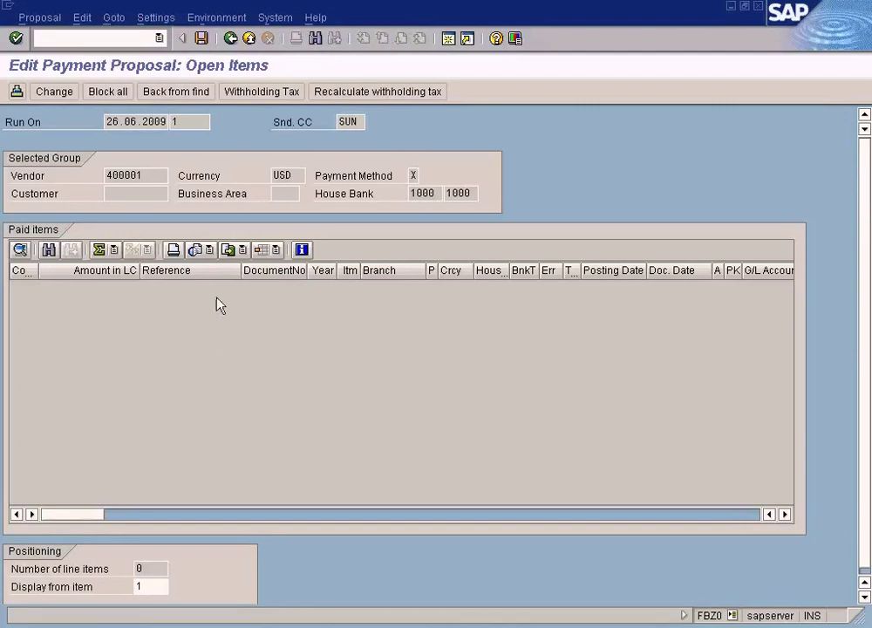
click(231, 41)
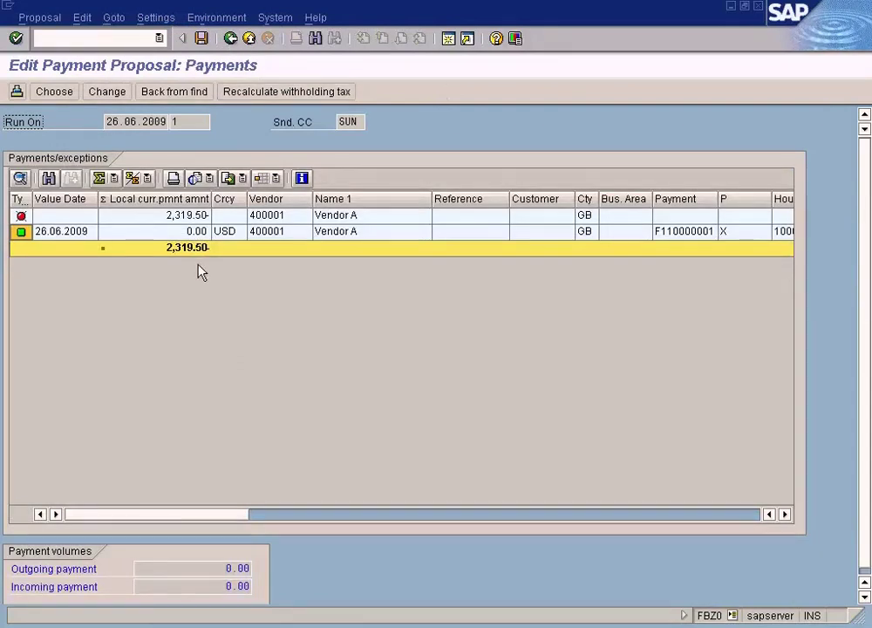
double_click(242, 233)
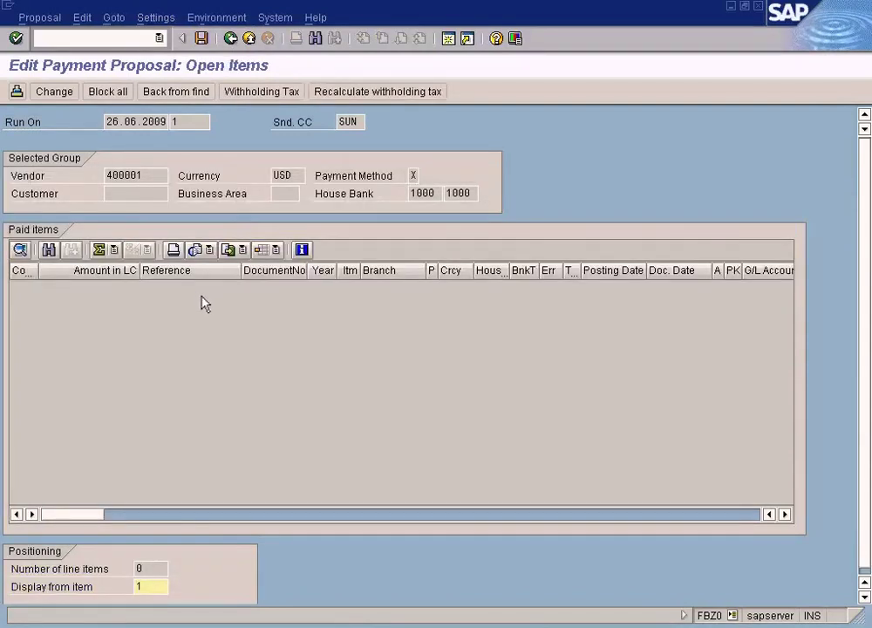
click(231, 40)
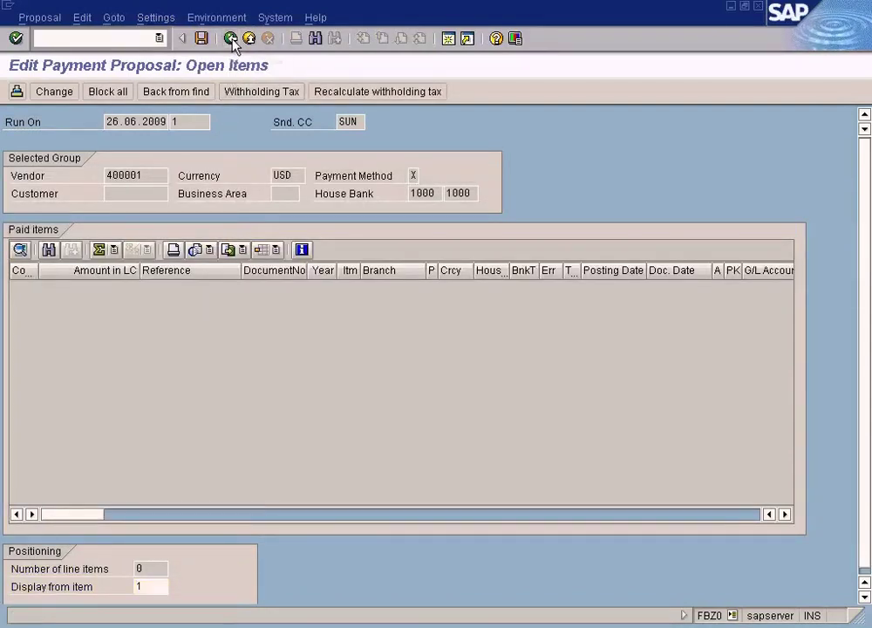
click(231, 39)
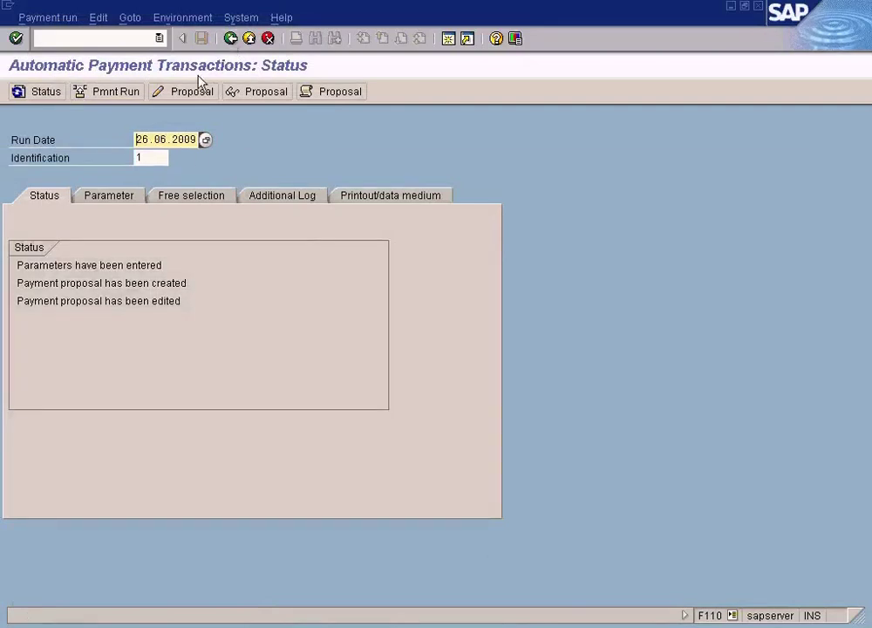
Step: Delete the edited payment proposal
click(133, 19)
mouse_move(96, 19)
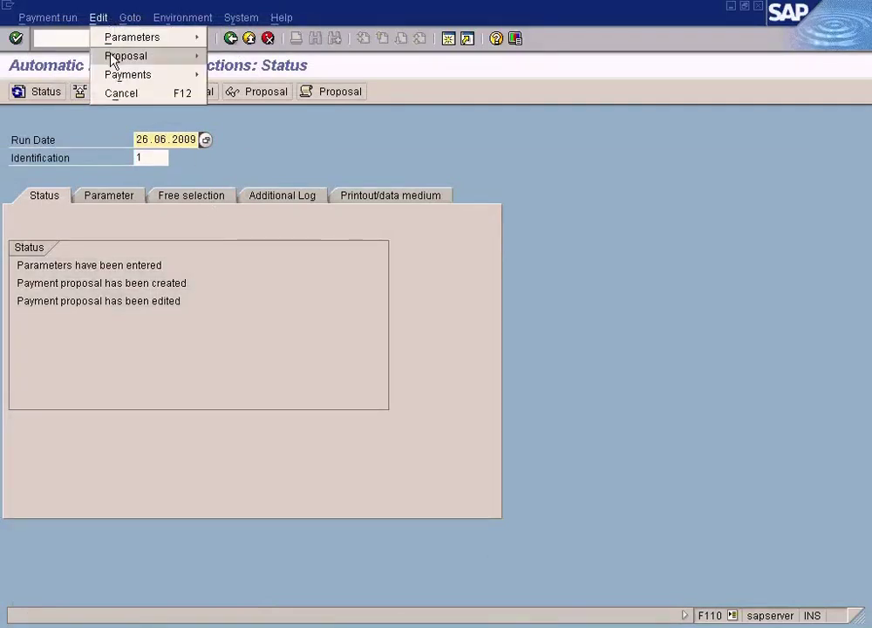
mouse_move(112, 59)
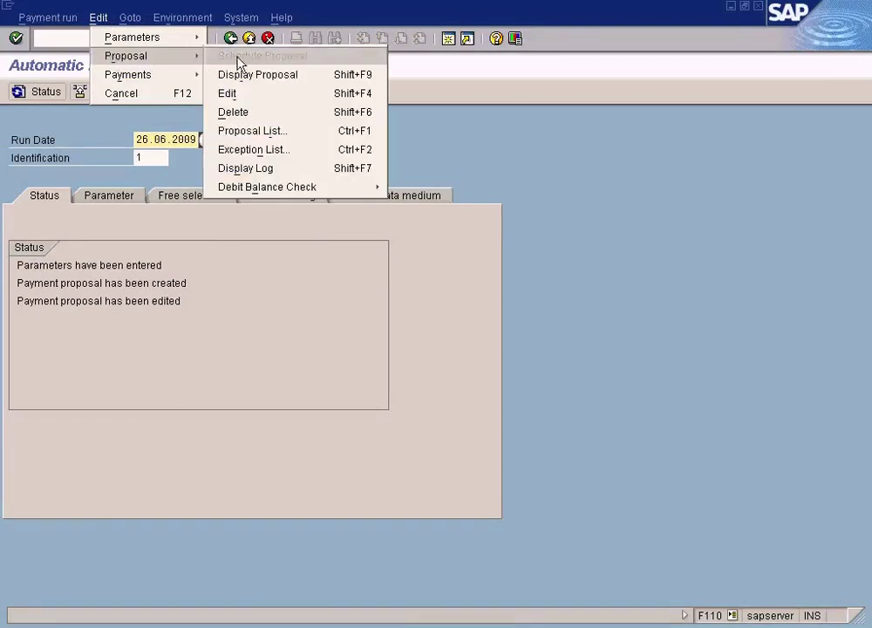
click(253, 113)
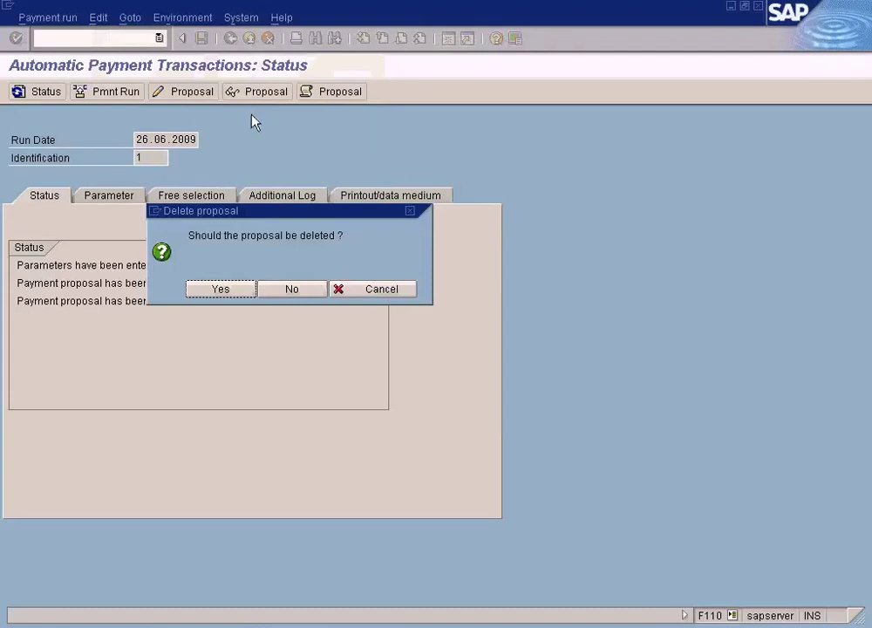
click(220, 288)
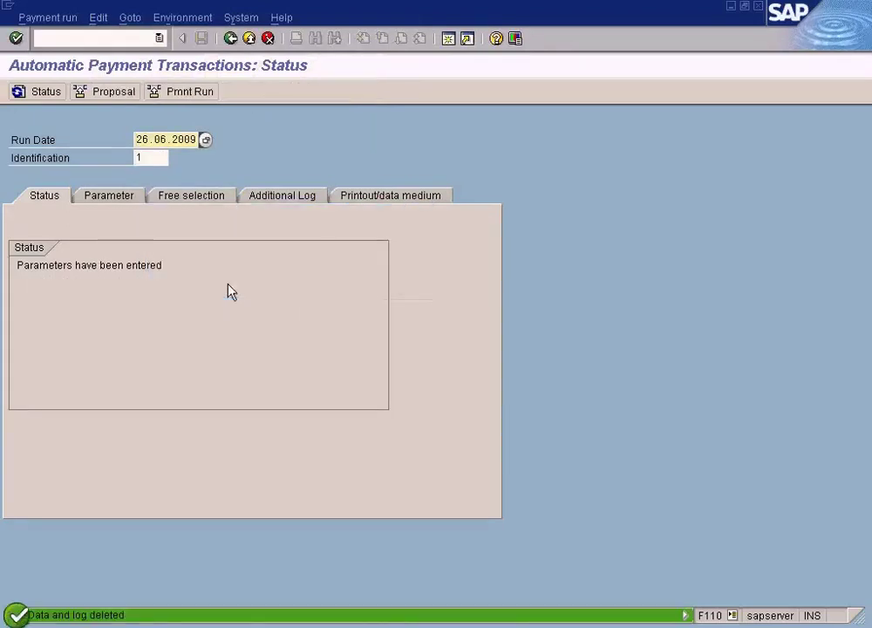
Step: Reschedule the payment proposal with the existing parameters and refresh the run status until creation finishes
click(103, 94)
click(75, 389)
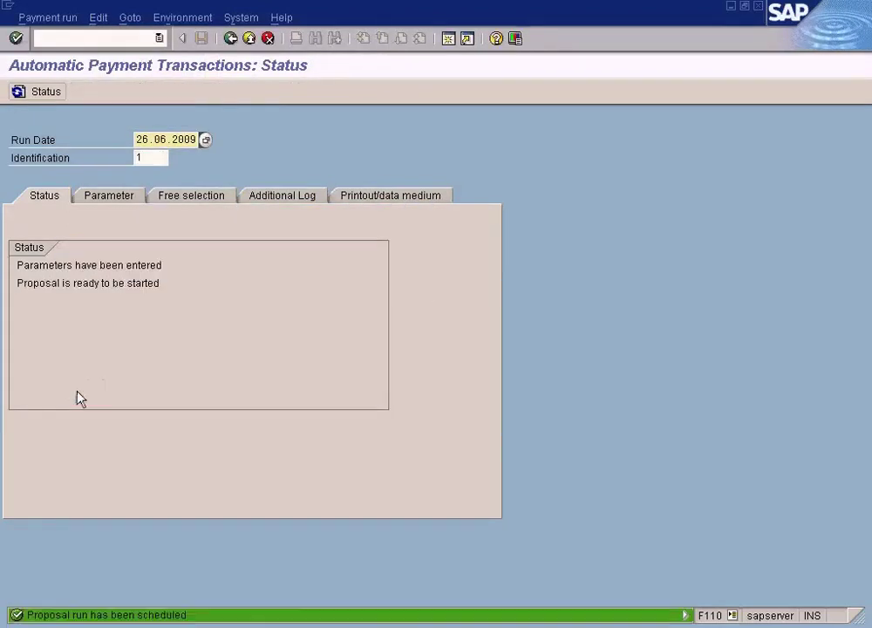
click(41, 93)
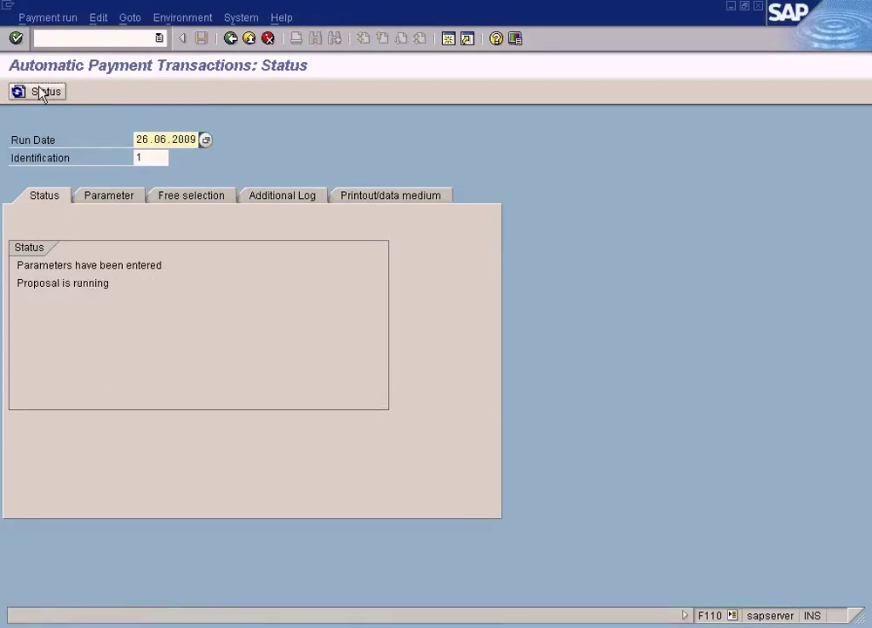
click(41, 92)
click(41, 92)
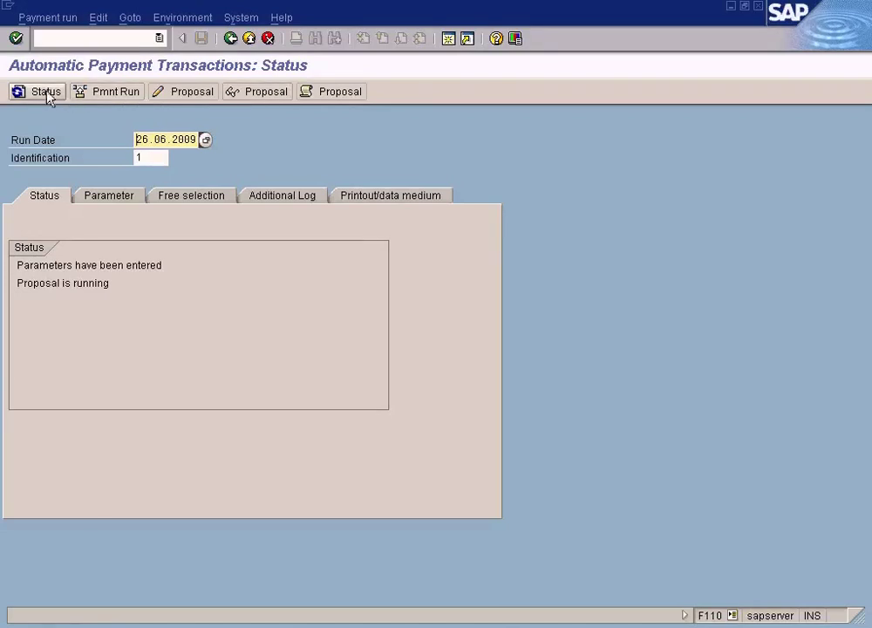
click(46, 92)
Step: Open the recreated proposal for editing for all accounting clerks and display the paid item of Vendor A's USD payment
click(260, 96)
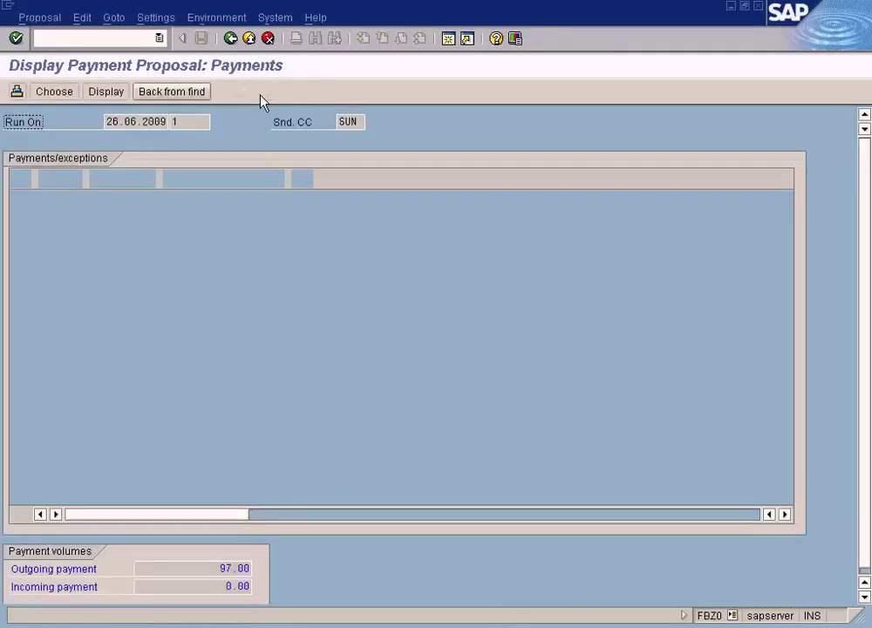
click(232, 41)
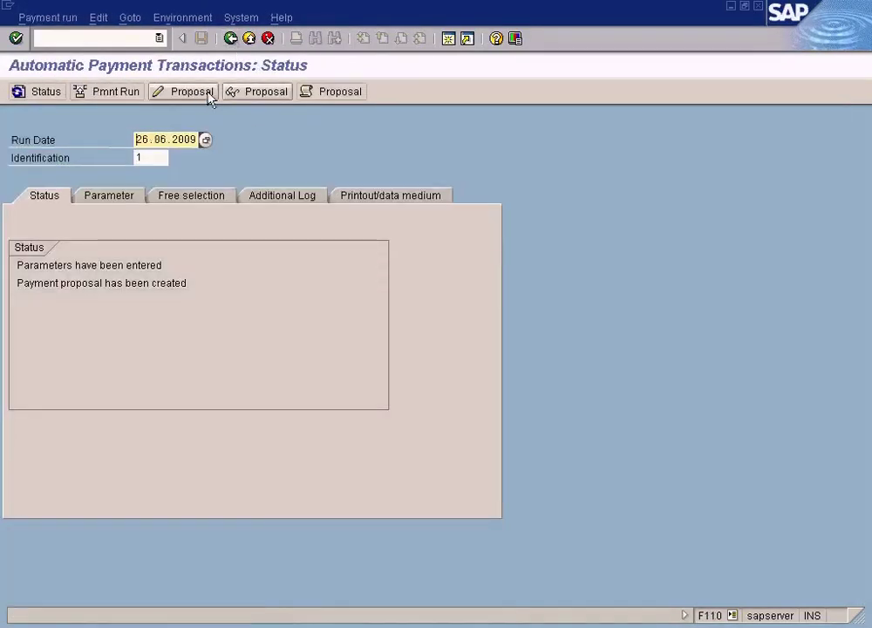
click(208, 94)
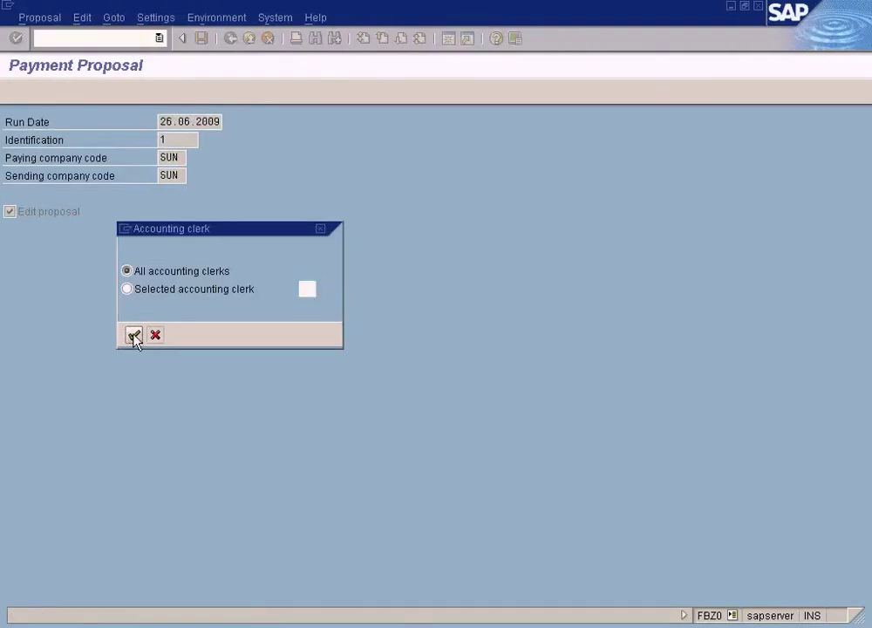
click(133, 337)
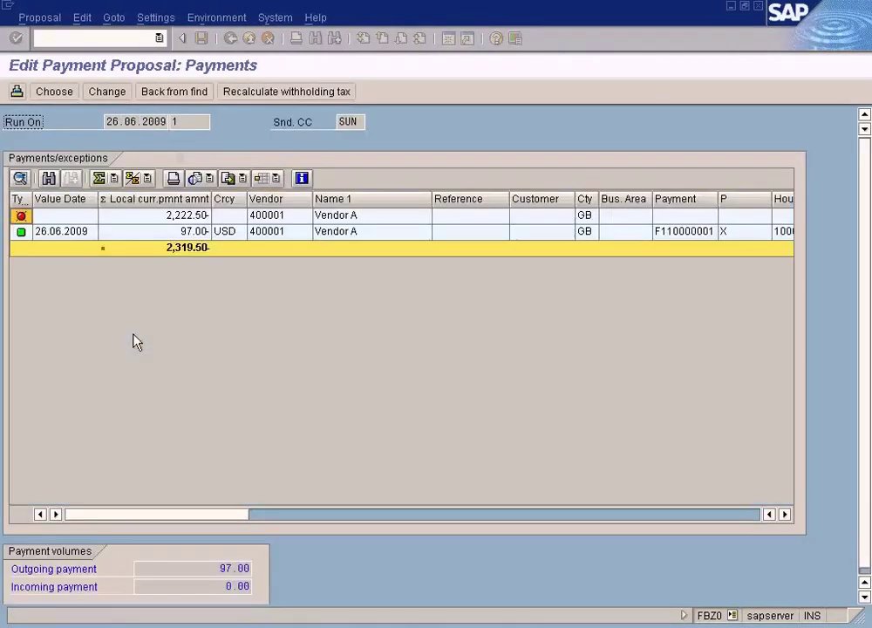
double_click(182, 233)
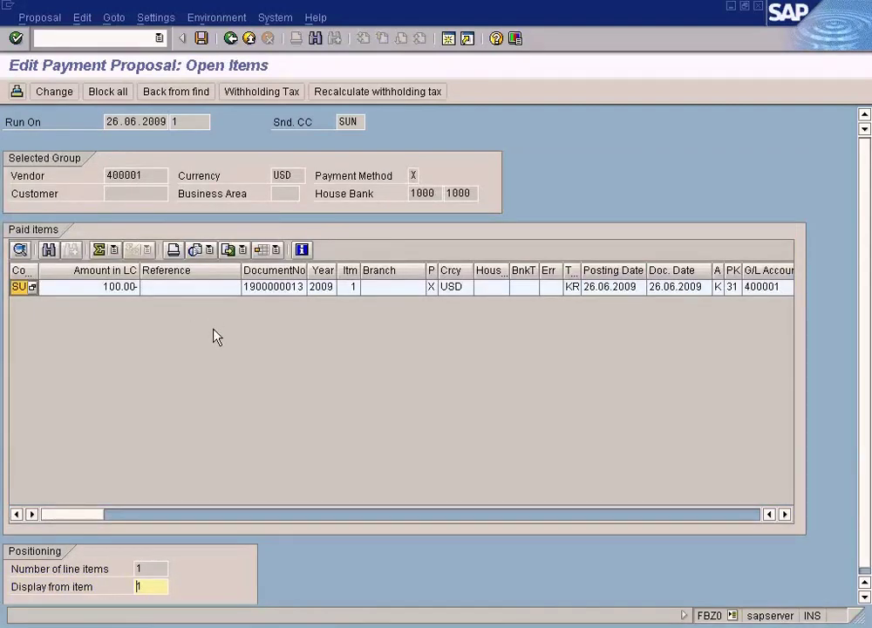
Step: Inspect the line item change options and menu options for Vendor A's USD item, and return to the proposal's payments list
double_click(217, 290)
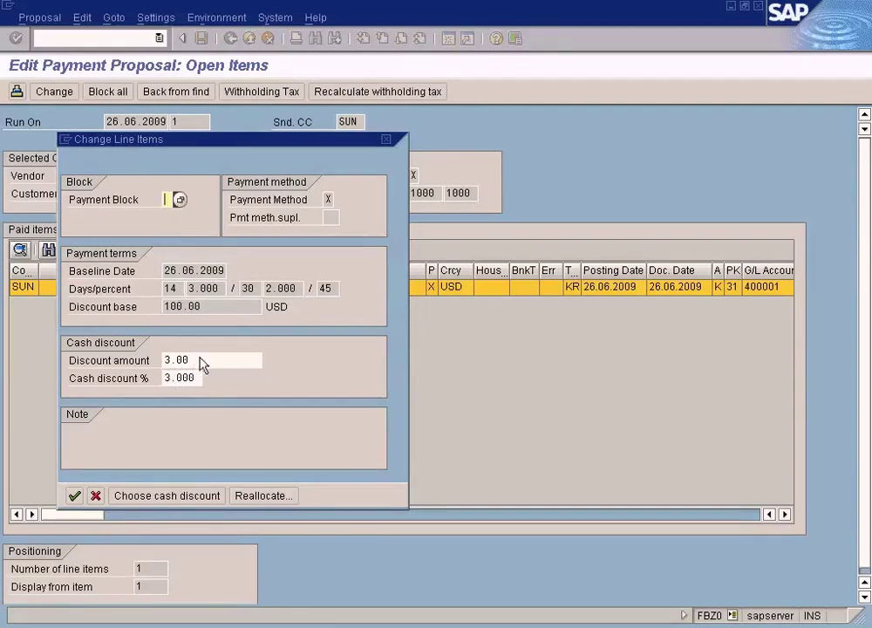
click(96, 496)
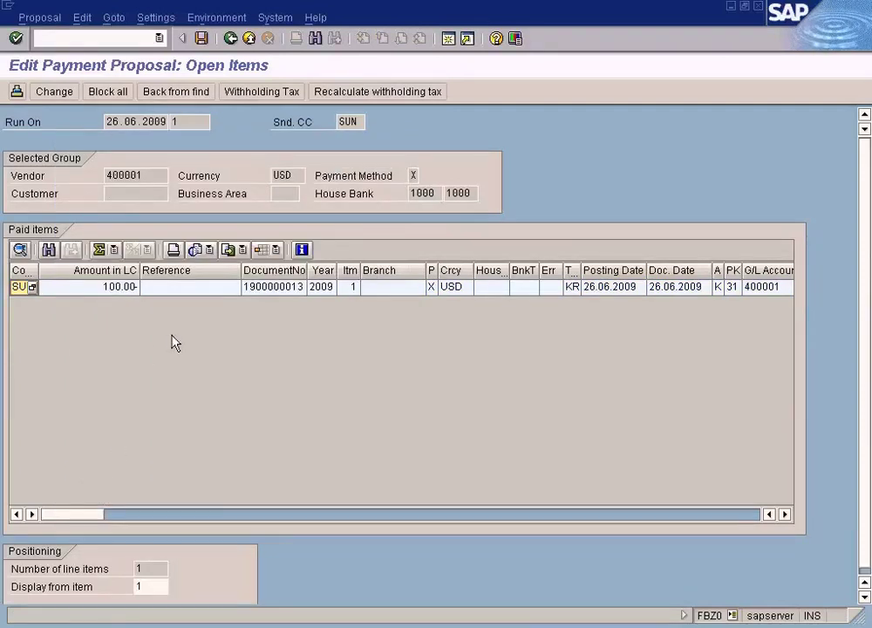
click(61, 17)
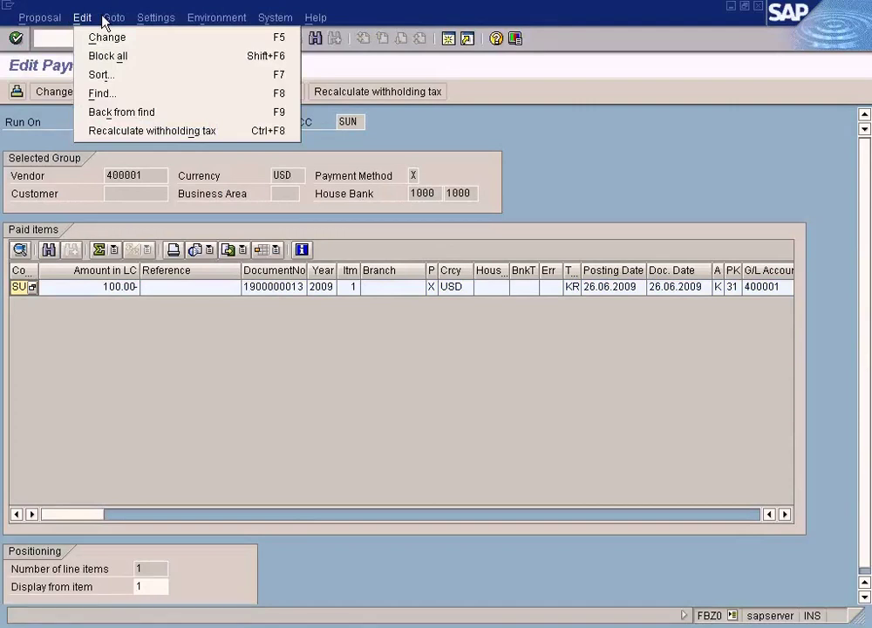
mouse_move(234, 21)
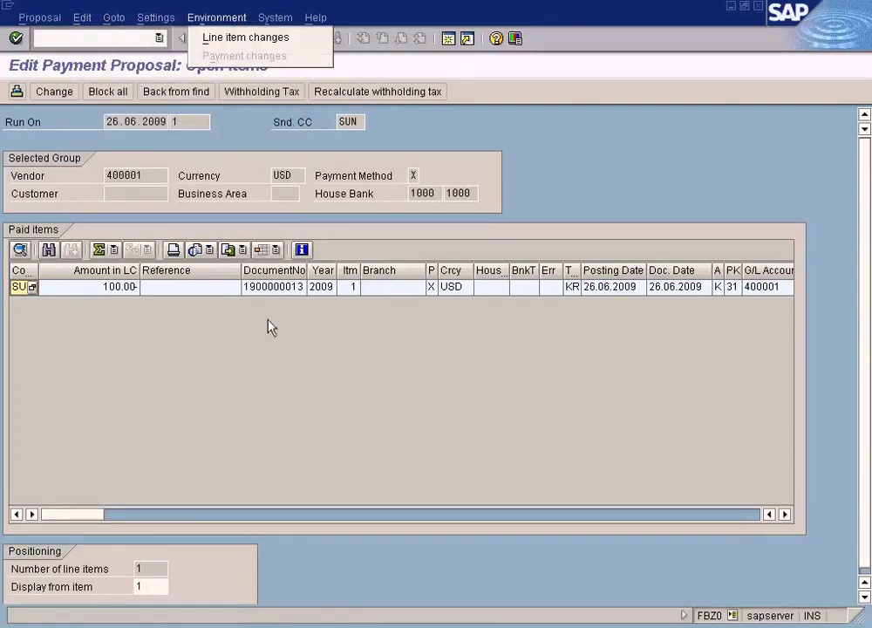
click(268, 326)
click(231, 38)
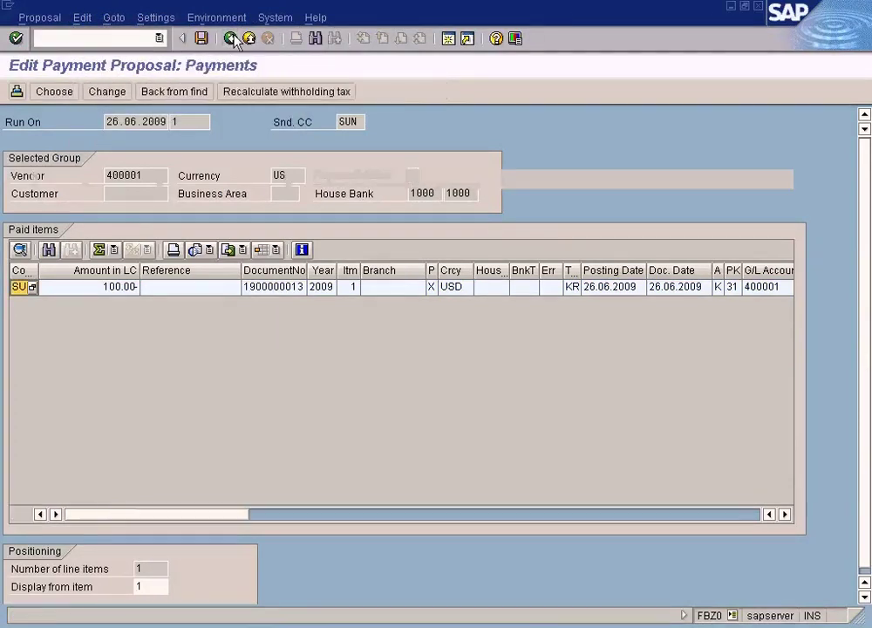
click(232, 39)
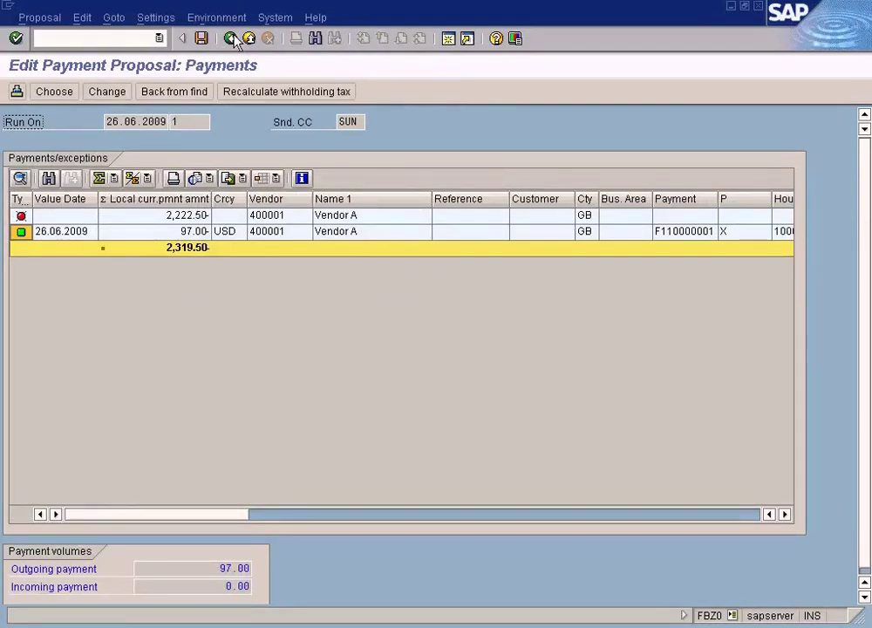
Step: Review the cash discount on the paid item of Vendor A's USD payment, and exit the proposal to the run status
double_click(195, 232)
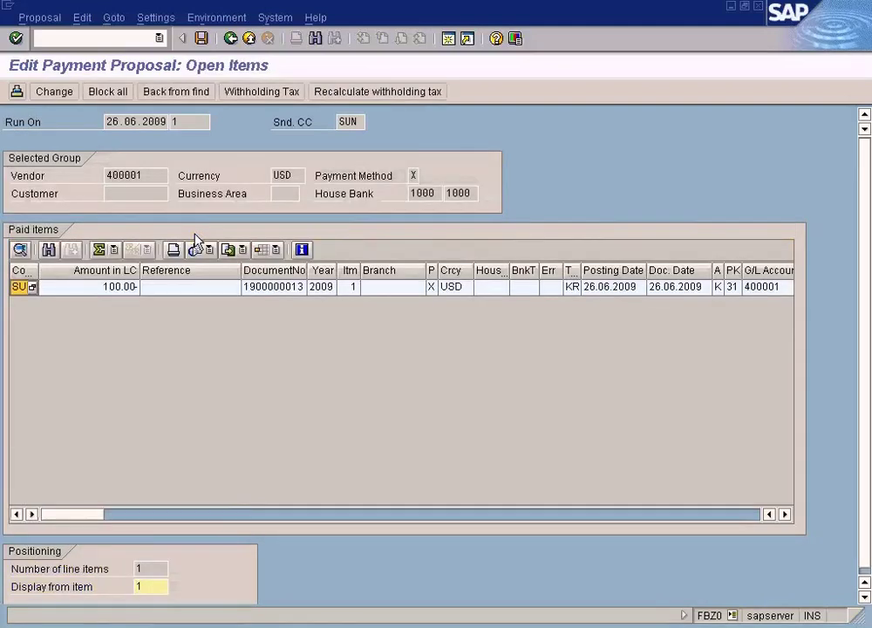
double_click(214, 294)
click(194, 378)
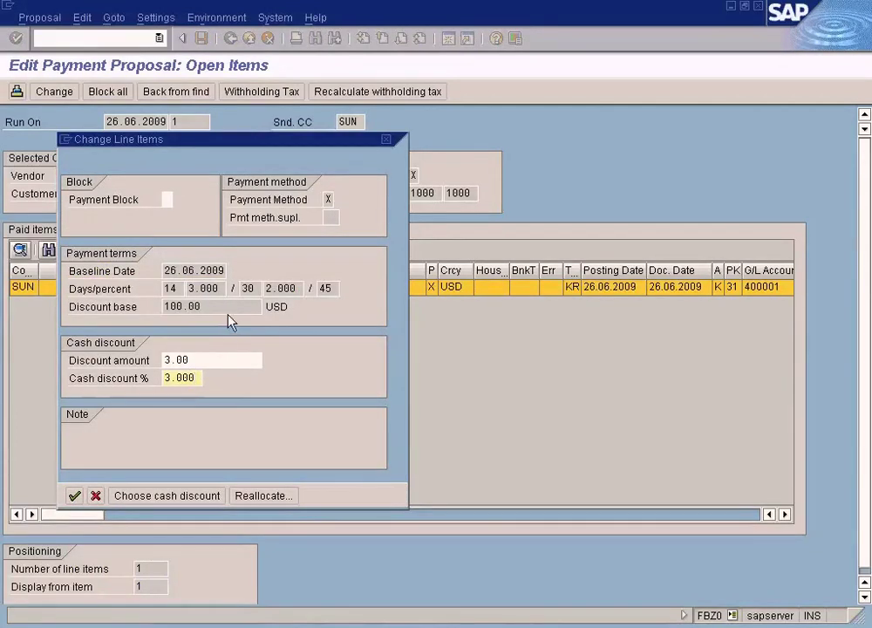
click(387, 140)
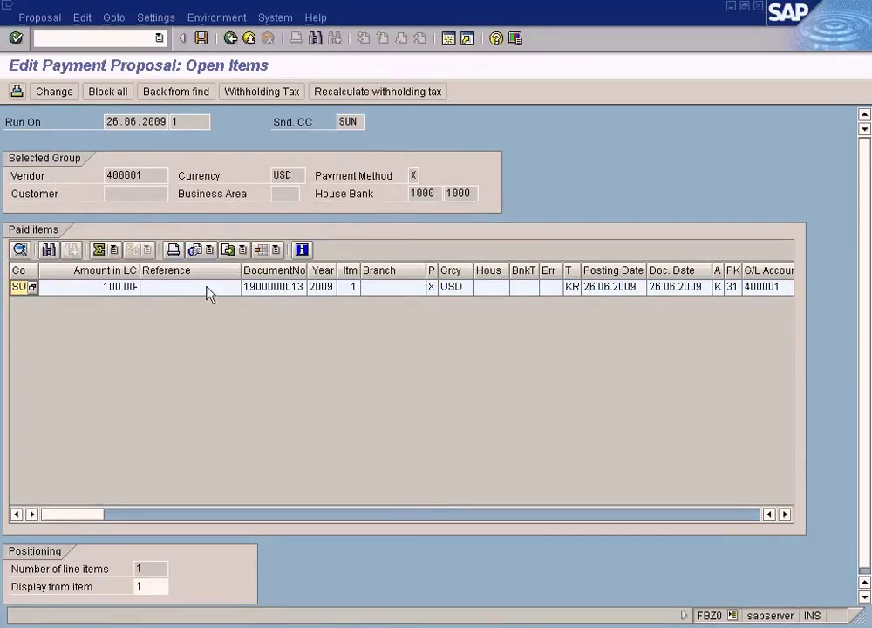
click(118, 289)
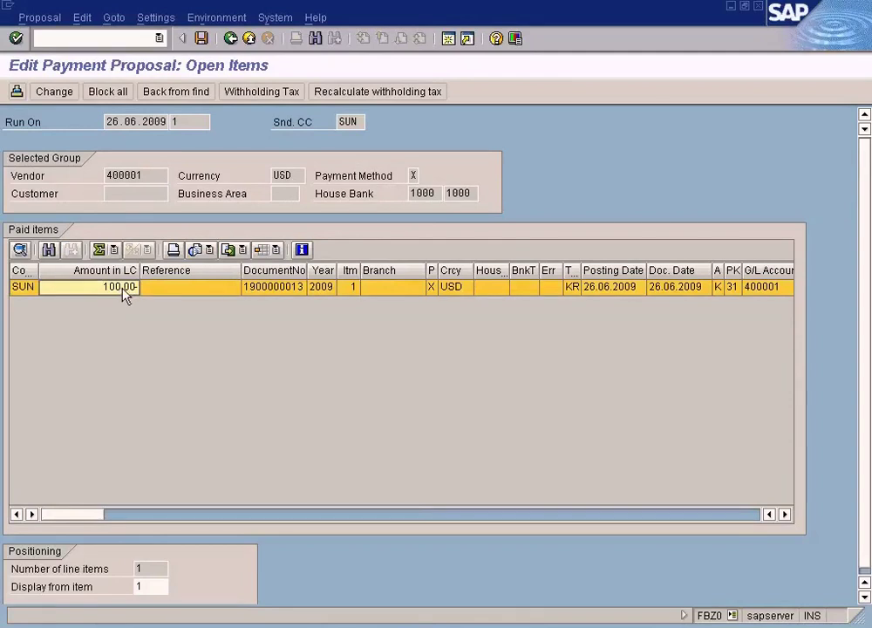
click(231, 39)
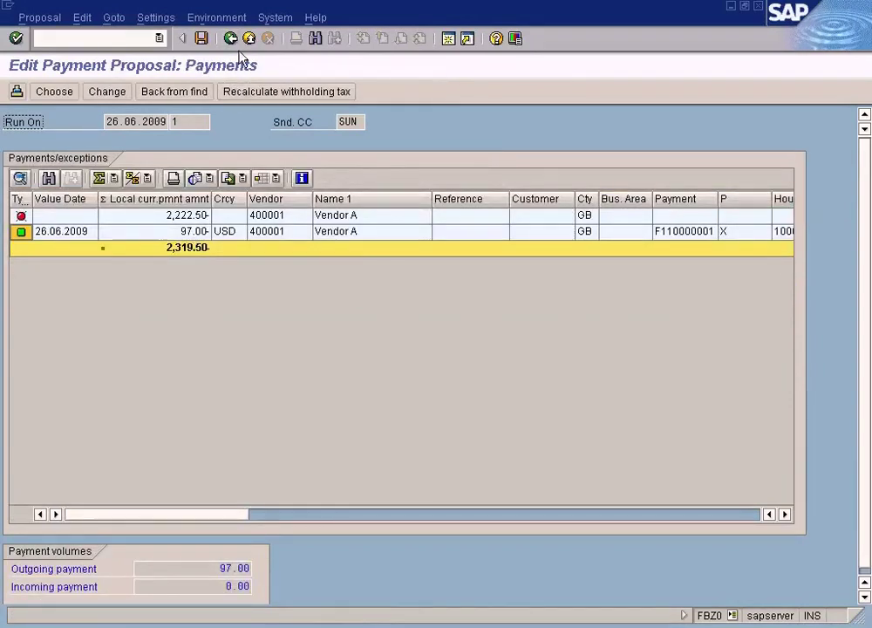
click(237, 37)
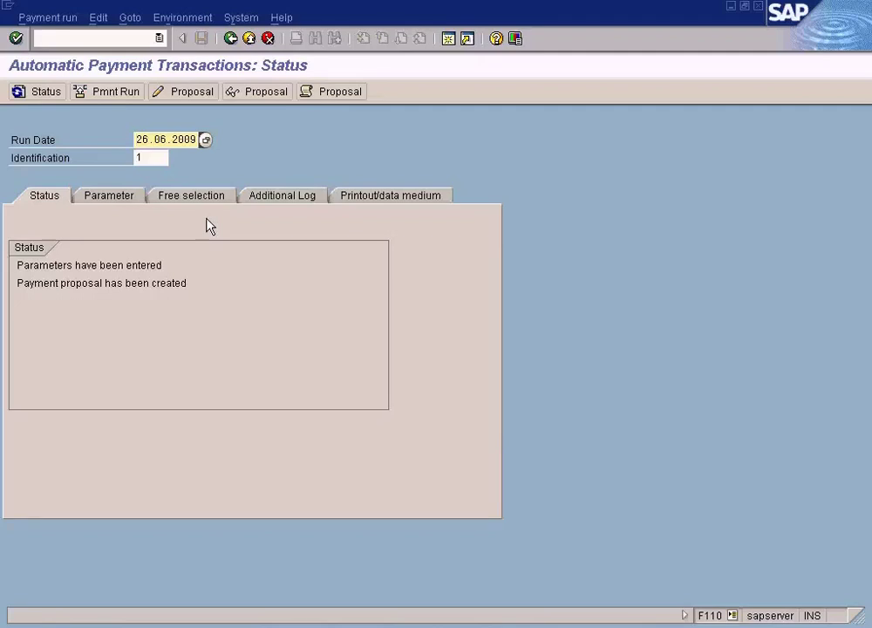
Step: Check the vendor selection in the payment run parameters and return to the run status
click(107, 201)
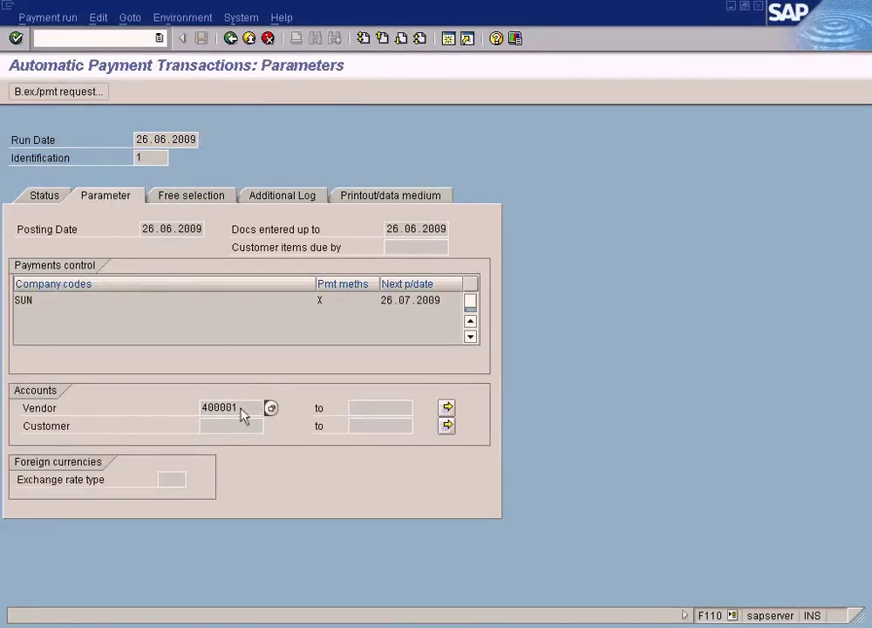
drag(240, 410, 146, 412)
click(231, 39)
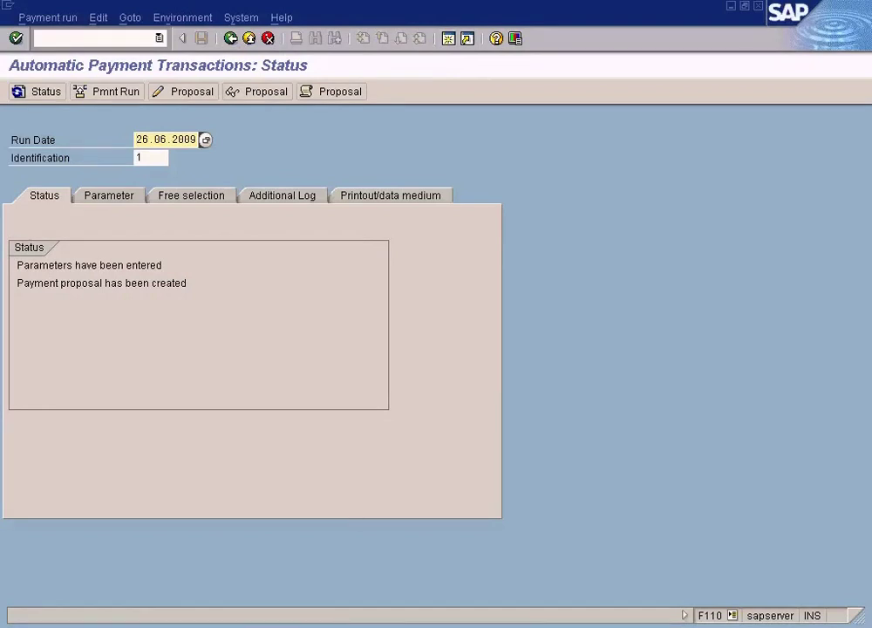
Step: In the other SAP session, start Display Vendor (FK03) for Vendor A in company code SUN with only the two payment transactions views selected
click(340, 627)
click(330, 588)
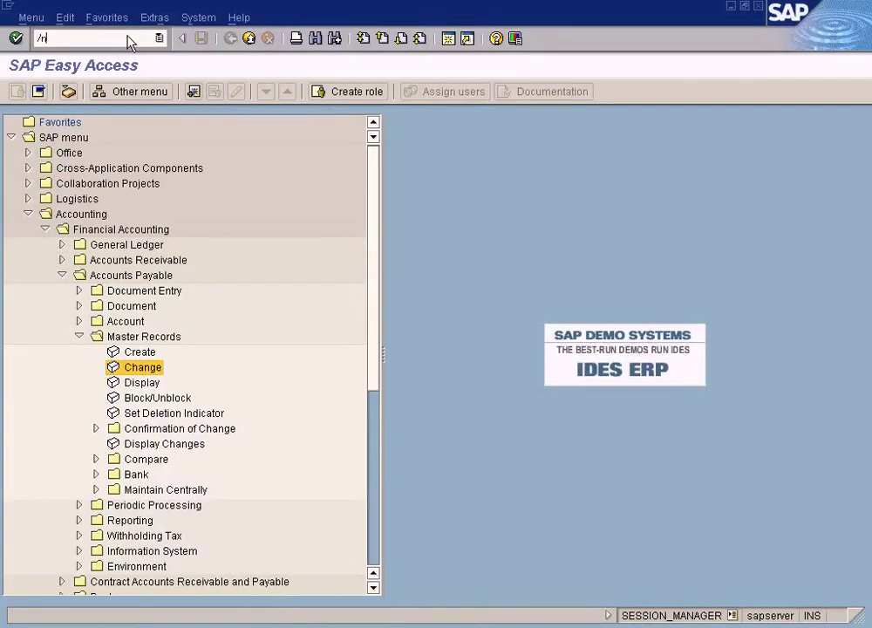
key(Return)
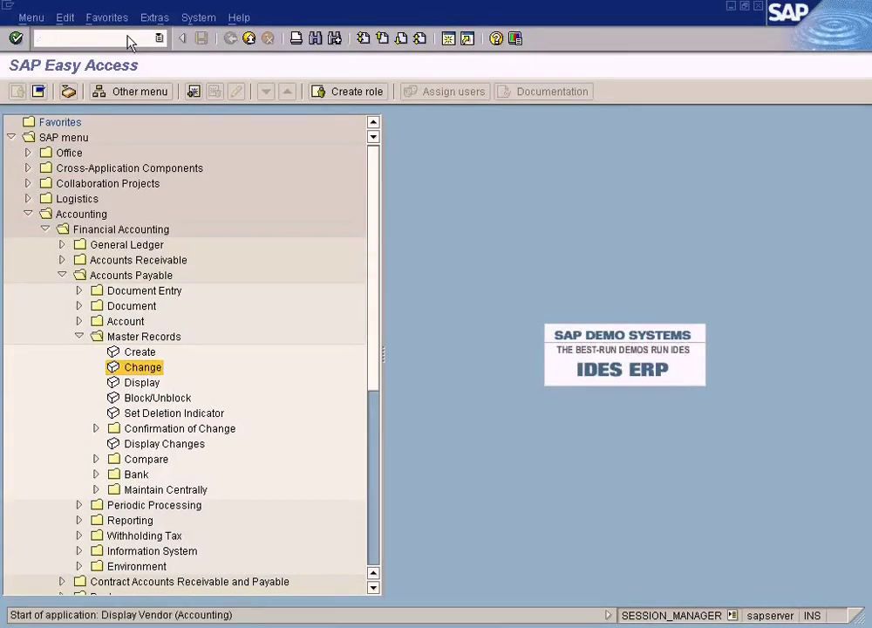
click(16, 231)
click(16, 266)
click(16, 337)
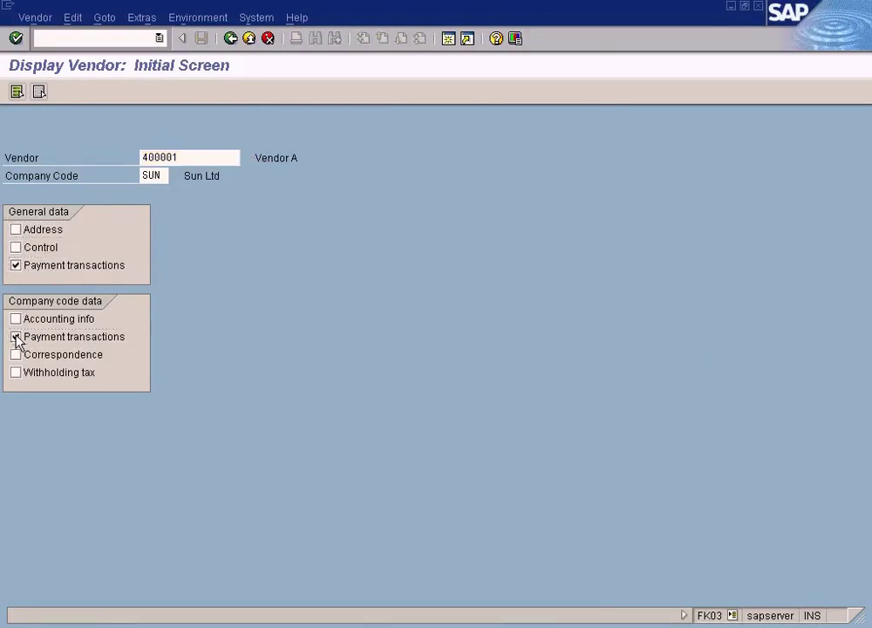
Step: Check the payment methods in Vendor A's company code payment transactions and return to the SAP Easy Access menu
key(Return)
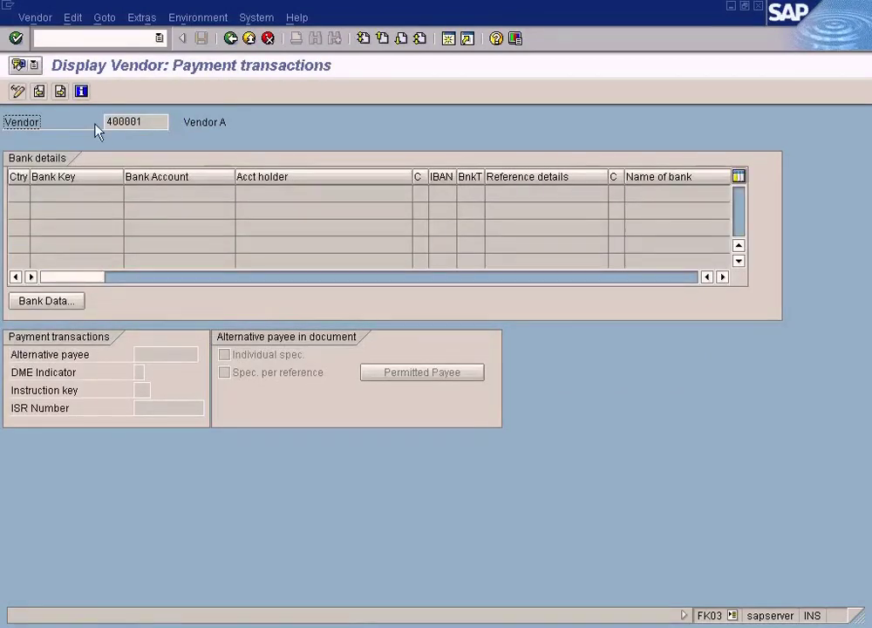
key(Return)
click(112, 284)
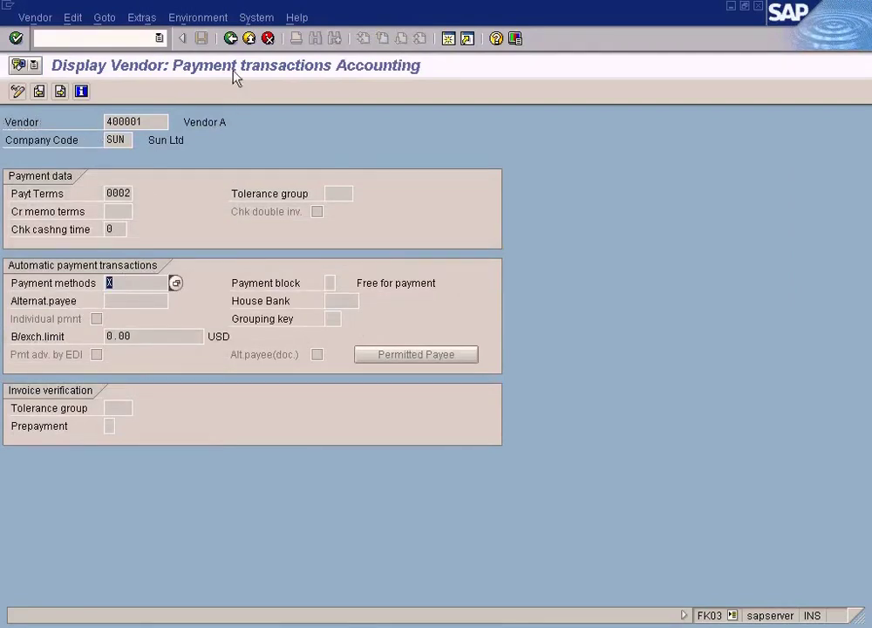
click(250, 39)
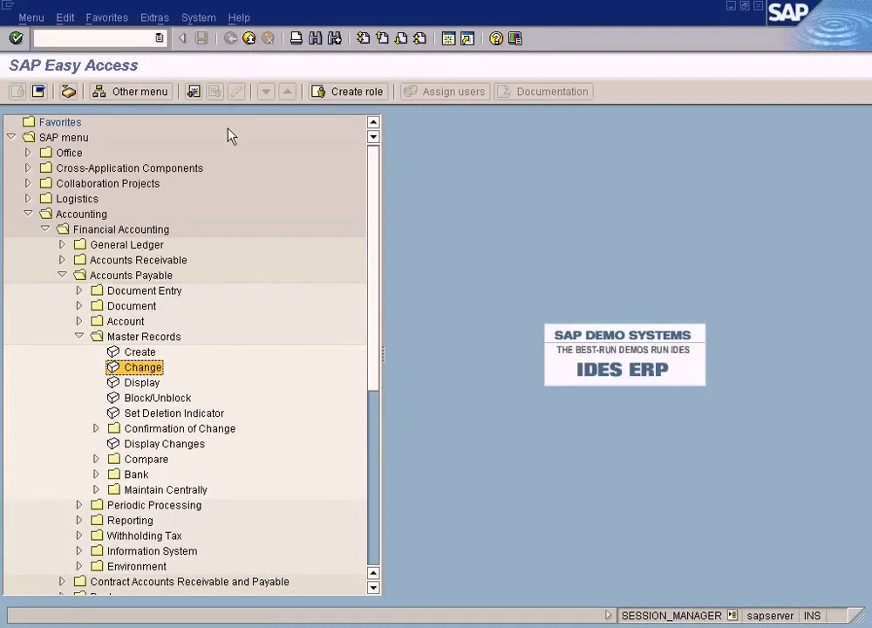
Step: Start entering a vendor invoice (FB60) and choose Vendor A from the vendor search for company code SUN
click(78, 290)
click(139, 306)
double_click(140, 306)
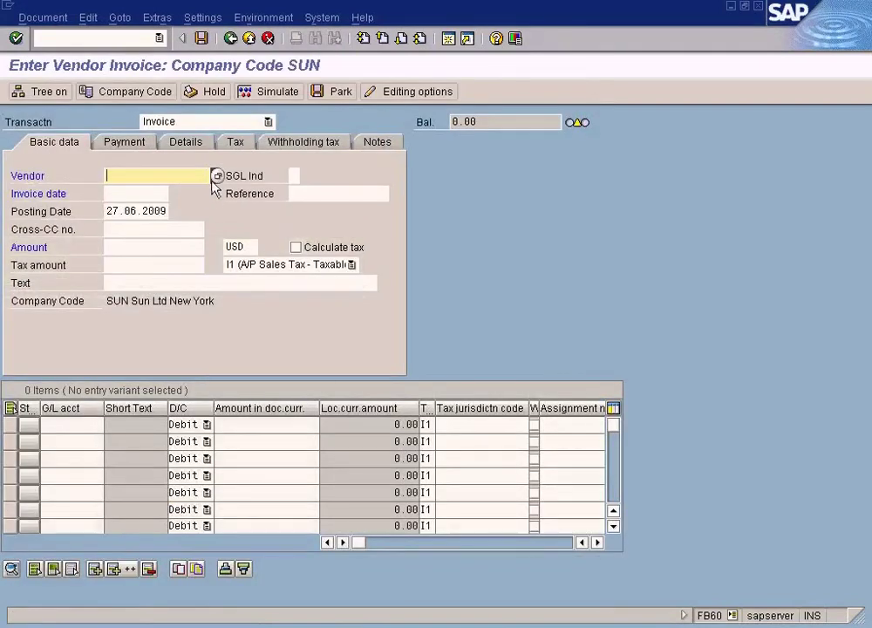
key(F4)
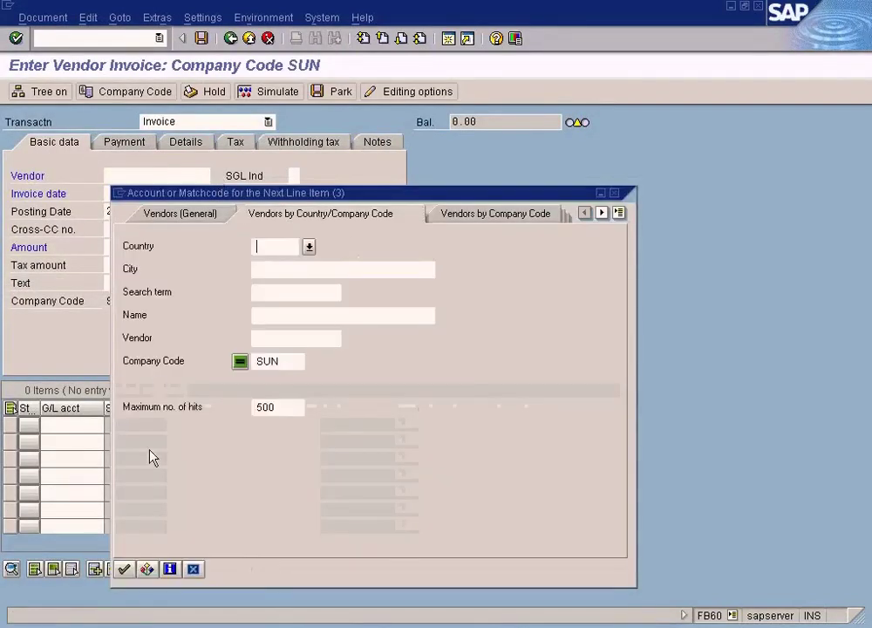
key(Return)
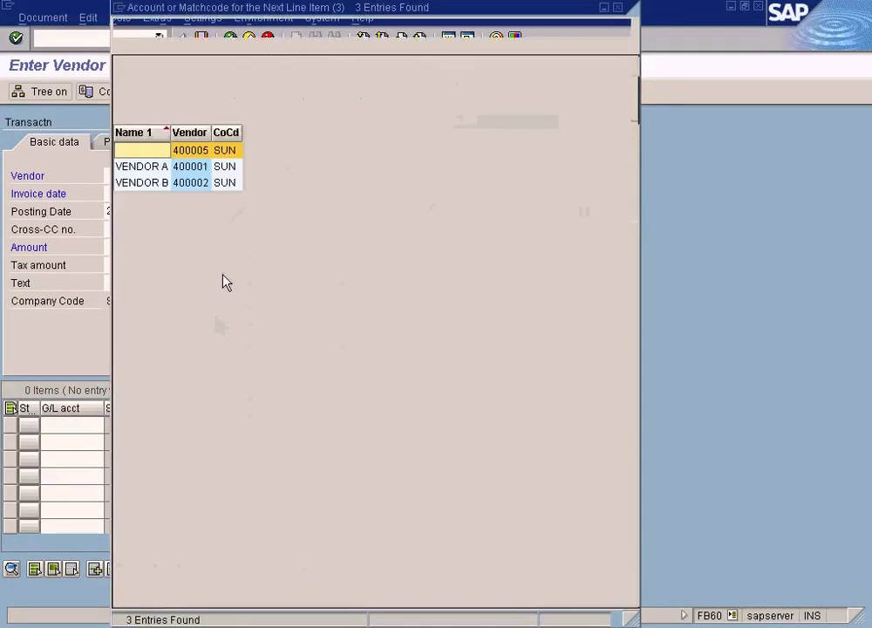
click(206, 168)
double_click(206, 169)
Step: Set the invoice date to 27.06.2009 and the invoice amount to 100 USD
drag(112, 212, 193, 218)
click(141, 195)
text(27.06.2009)
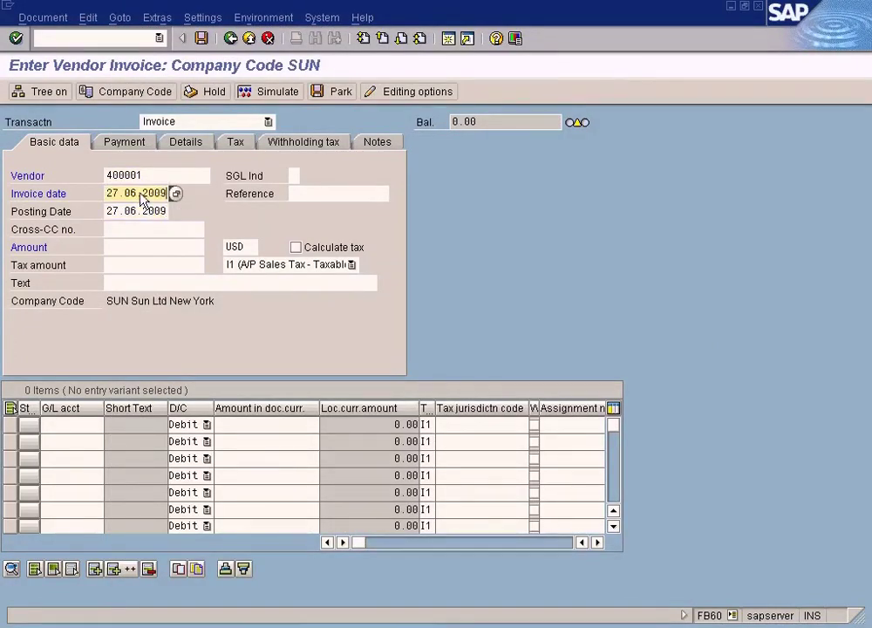
click(136, 248)
text(100)
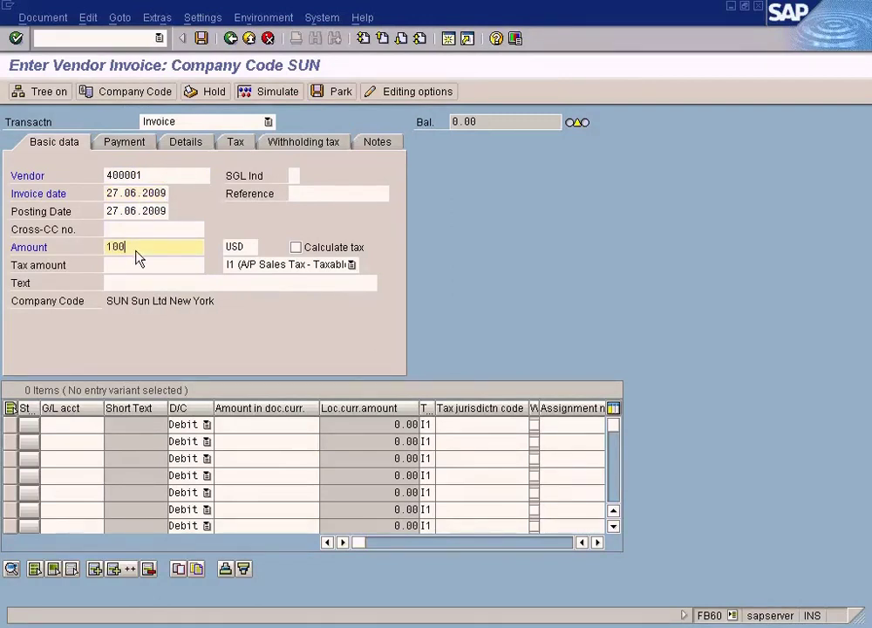
Step: Fill the first line item with G/L account 600000 and a debit amount of 100
click(99, 425)
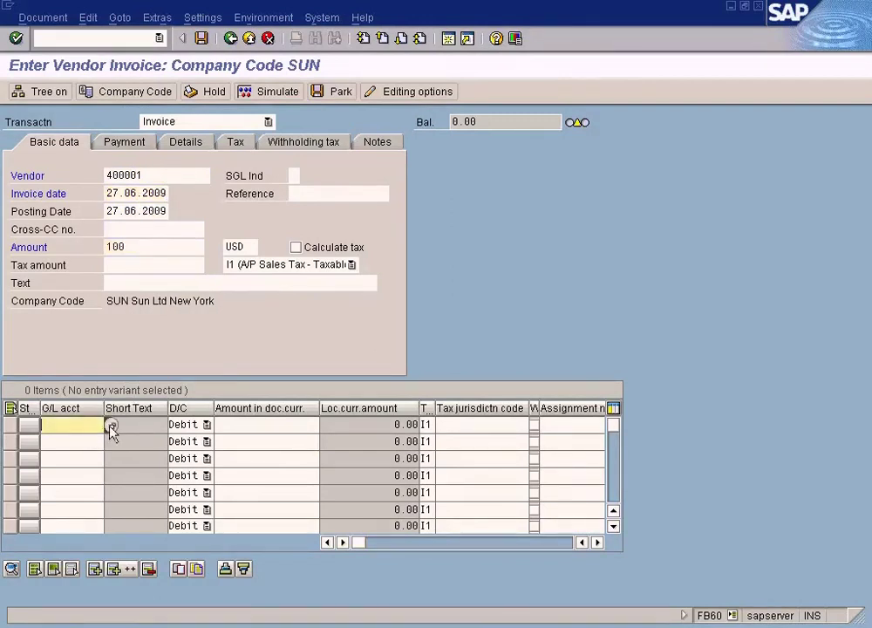
click(111, 426)
click(23, 609)
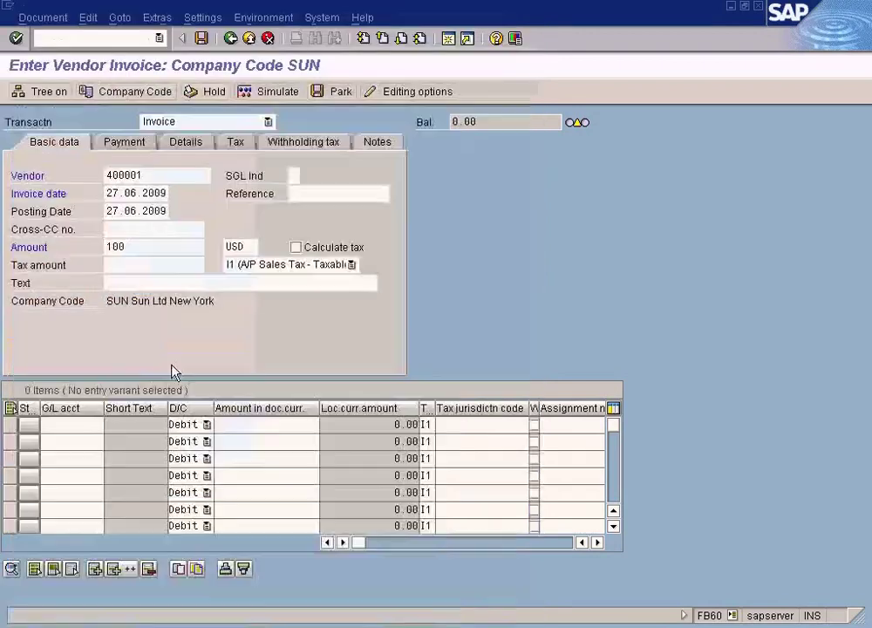
double_click(122, 346)
click(267, 431)
text(100)
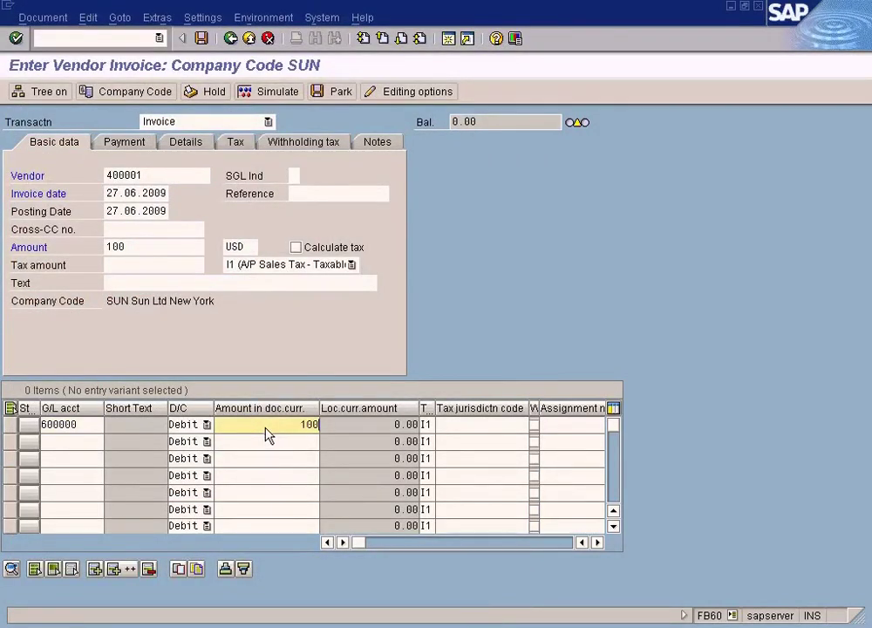
Step: Set the tax code in the invoice's basic data to blank and check the entry
click(351, 264)
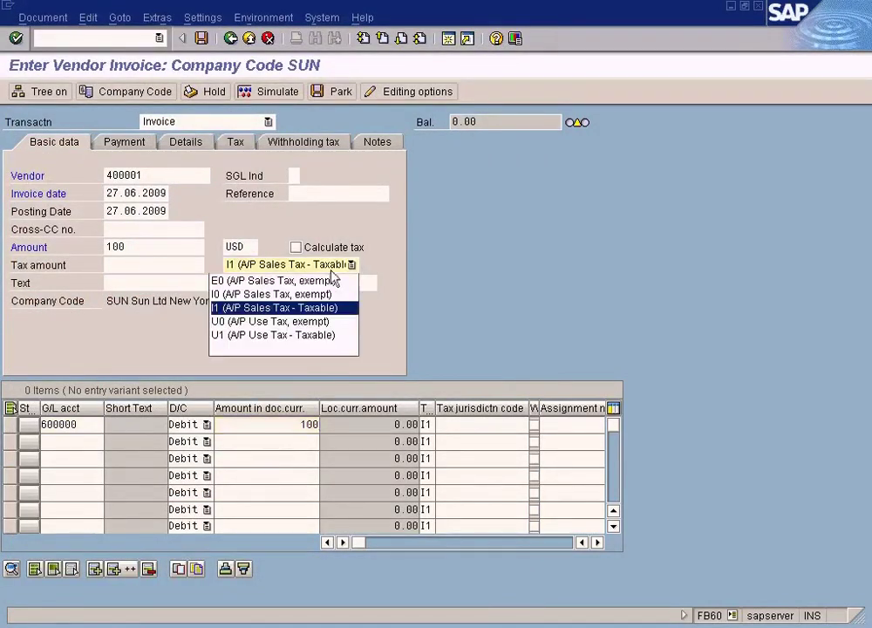
click(293, 348)
key(Return)
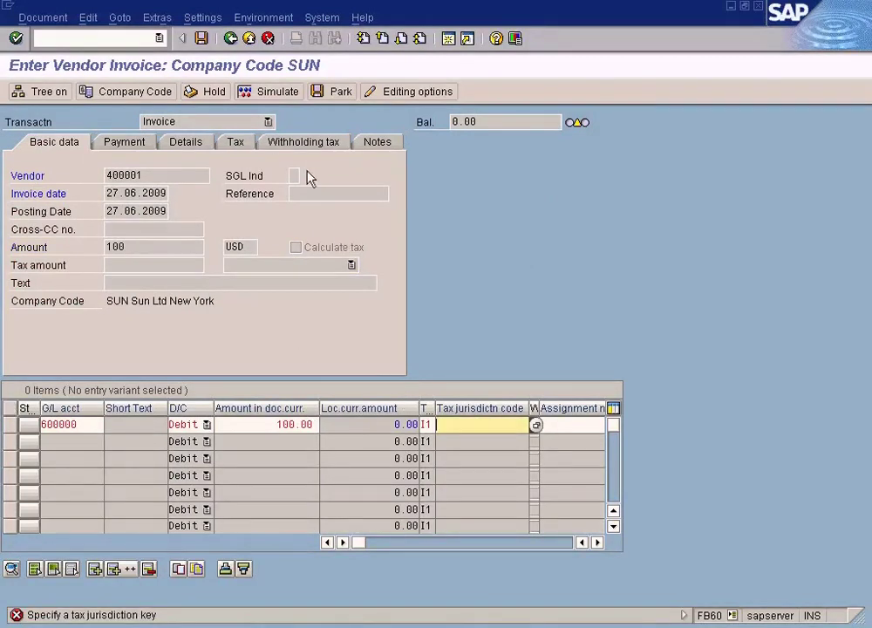
click(249, 38)
drag(237, 326, 332, 333)
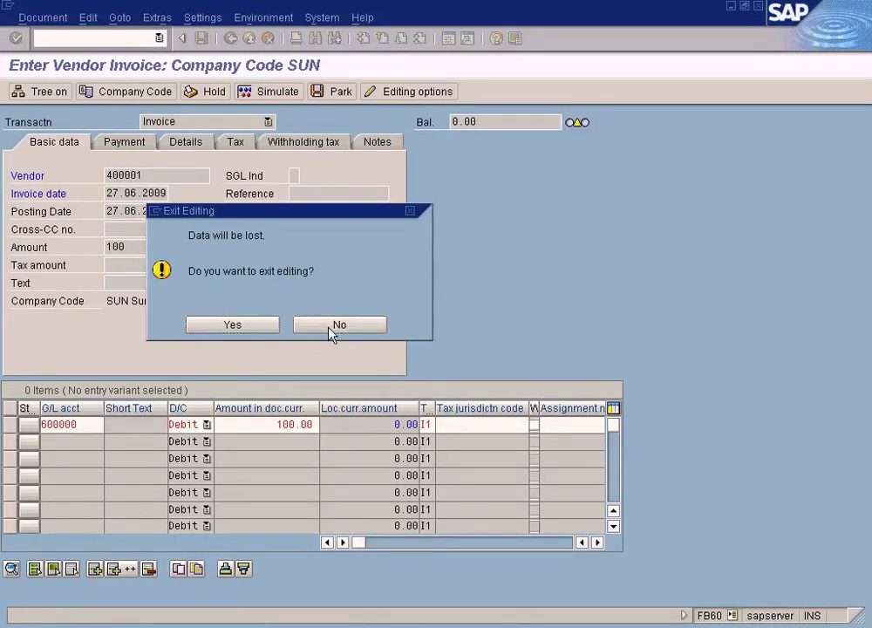
click(331, 334)
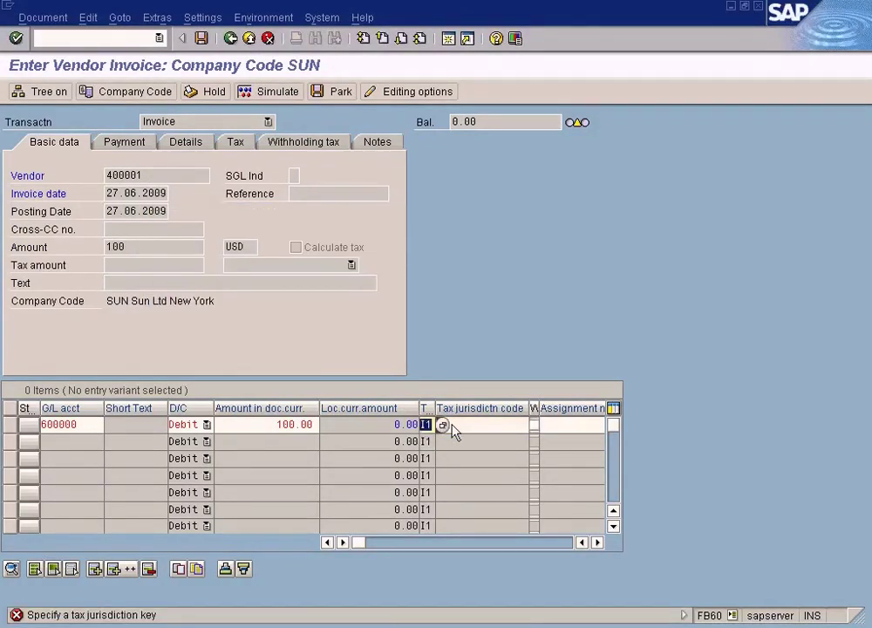
Step: Remove the tax code from the 600000 line item and simulate the invoice posting, accepting the tax code warnings
key(Delete)
click(268, 94)
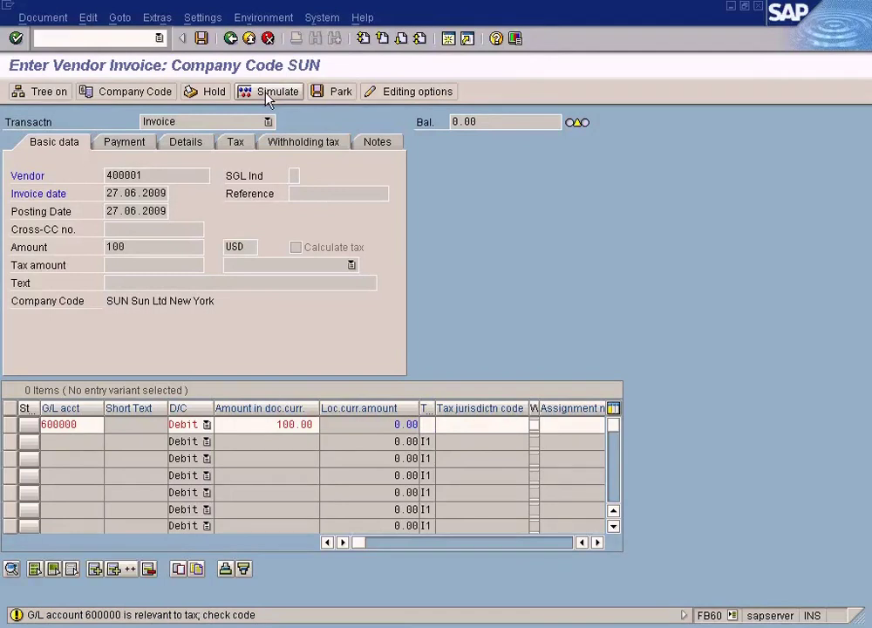
key(Return)
click(268, 92)
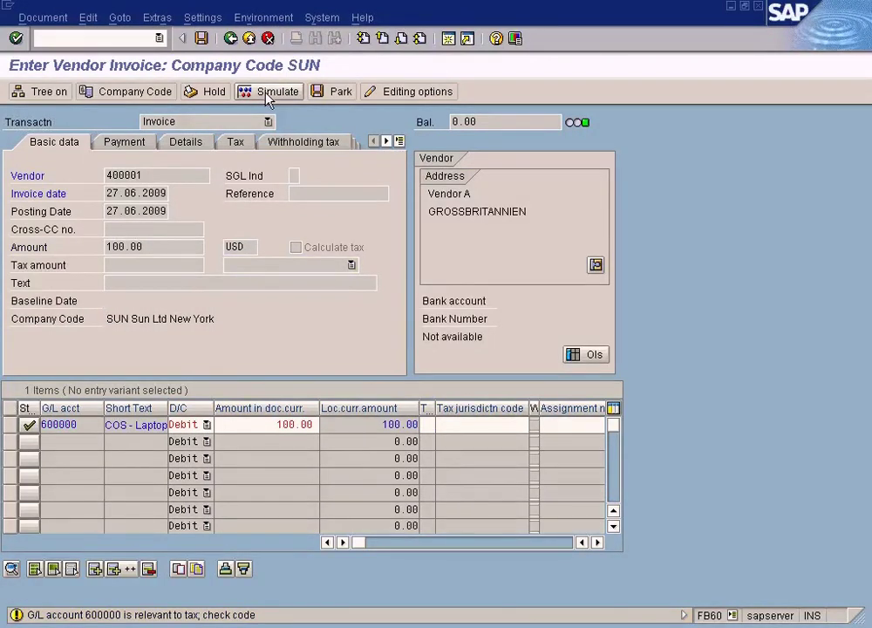
click(266, 91)
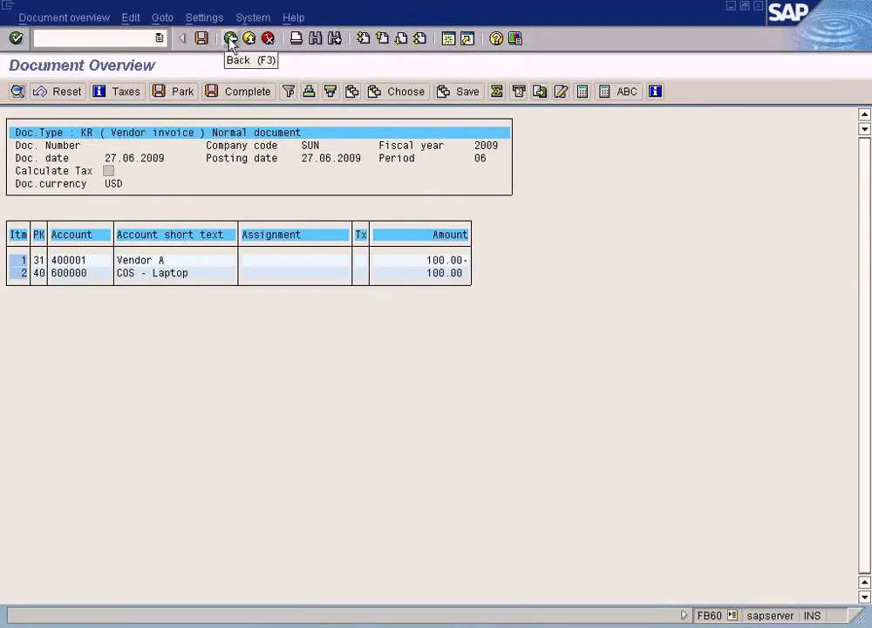
Step: Post the simulated vendor invoice and display the newly posted document in its data entry view
click(203, 40)
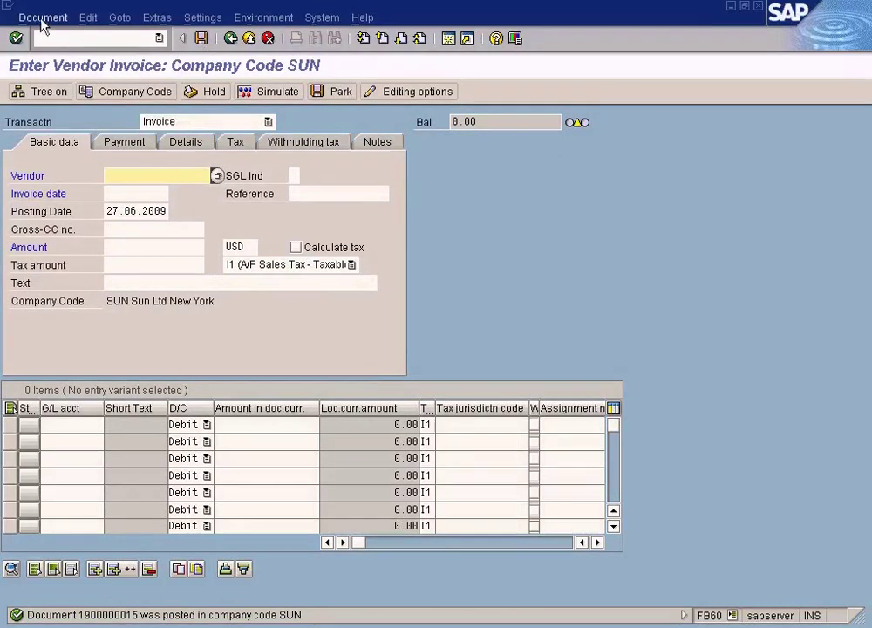
click(41, 19)
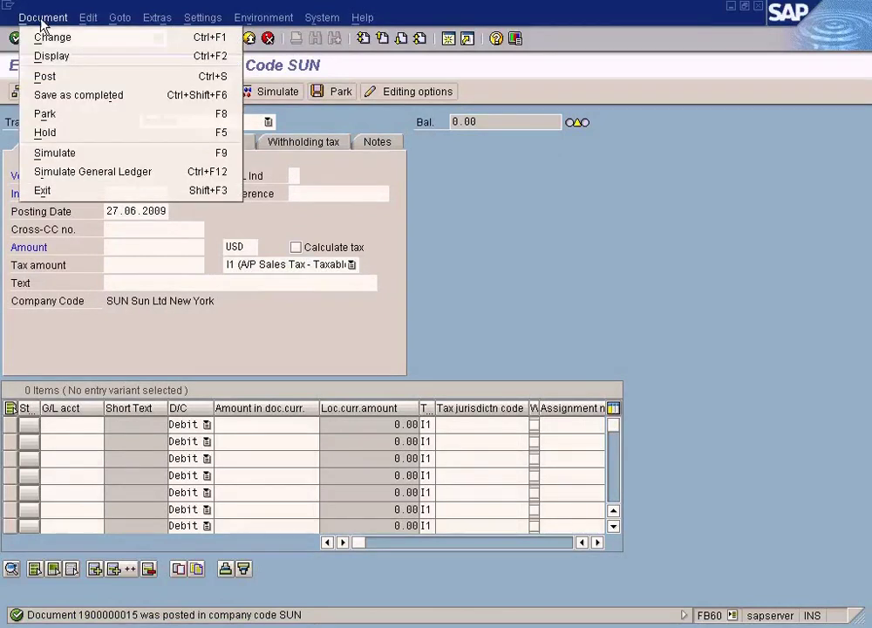
click(51, 55)
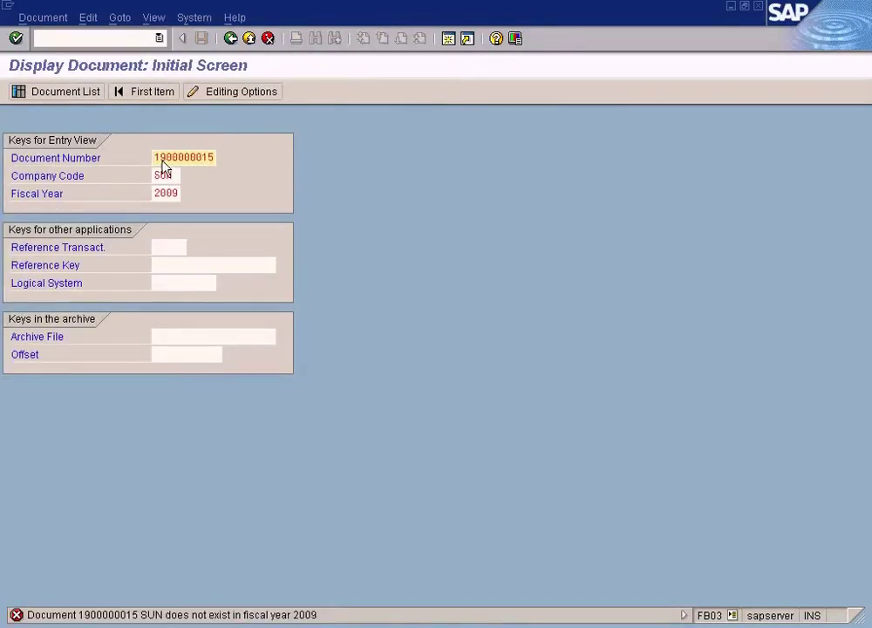
key(Return)
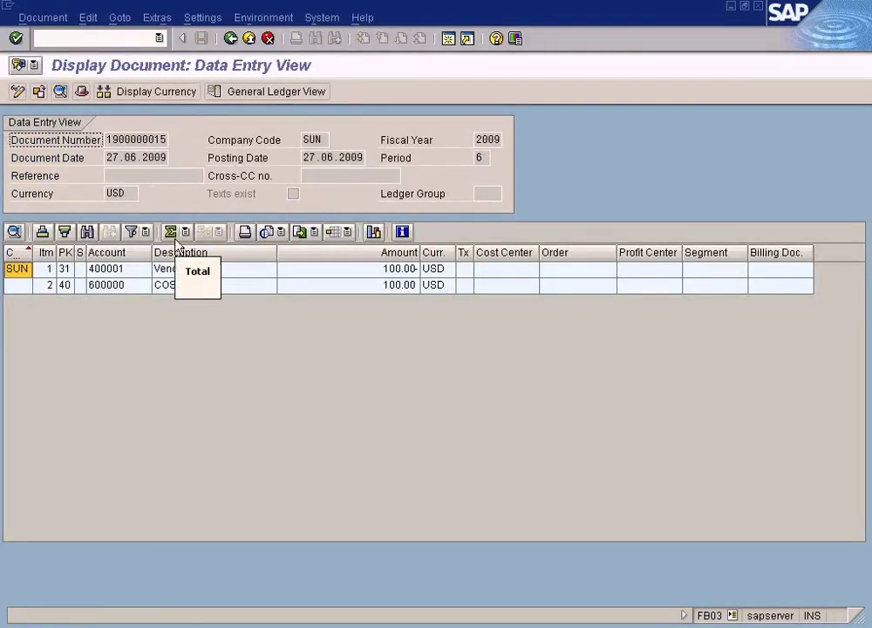
Step: Examine the payment terms and payment method details of the Vendor A line item, then return to the document overview
click(332, 270)
double_click(333, 276)
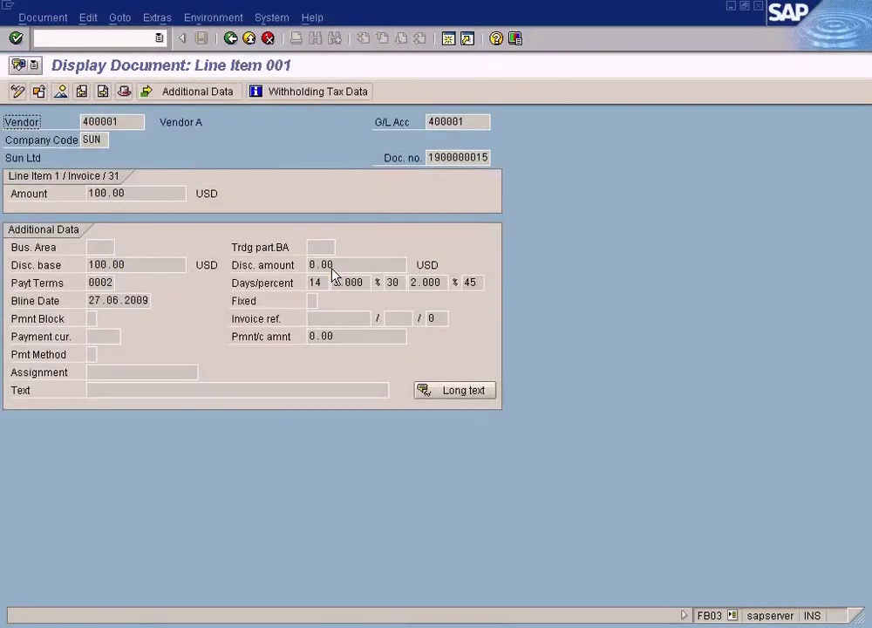
click(231, 39)
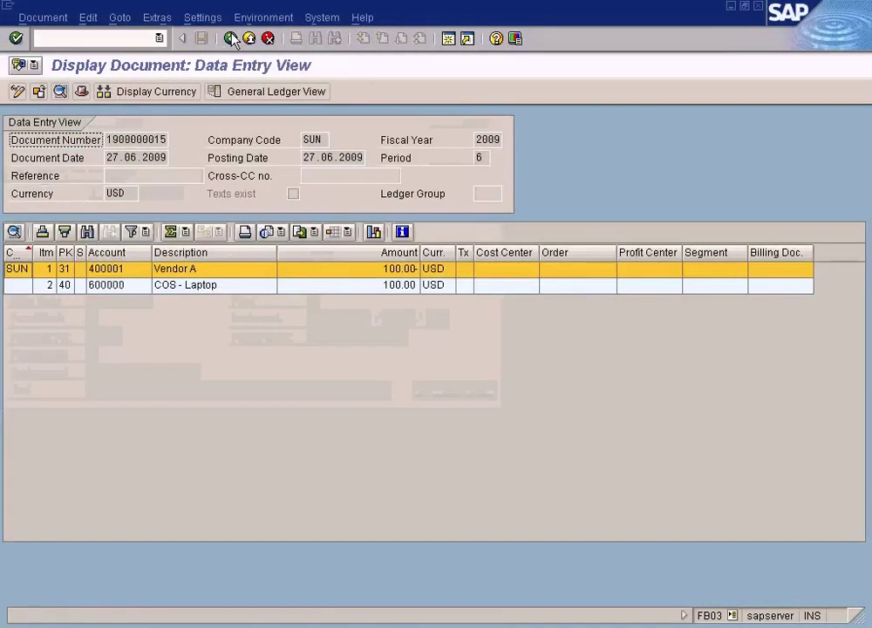